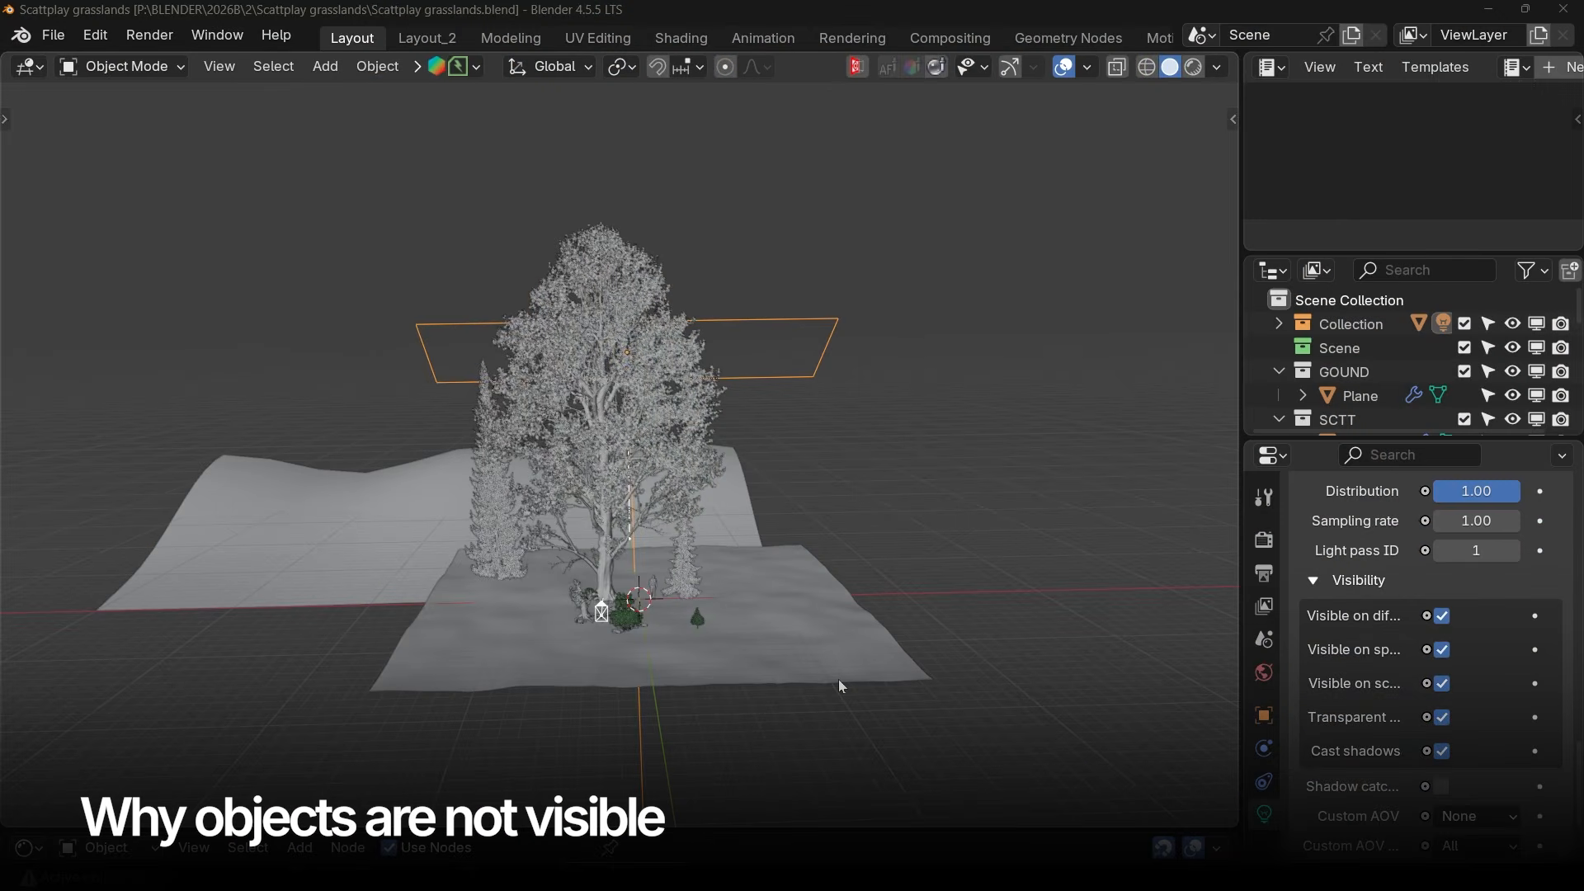
# Preview the scattered vegetation scenes from different angles, comparing Solid with Rendered viewport shading.
pyautogui.moveTo(812, 520); pyautogui.dragTo(667, 540, button='middle')
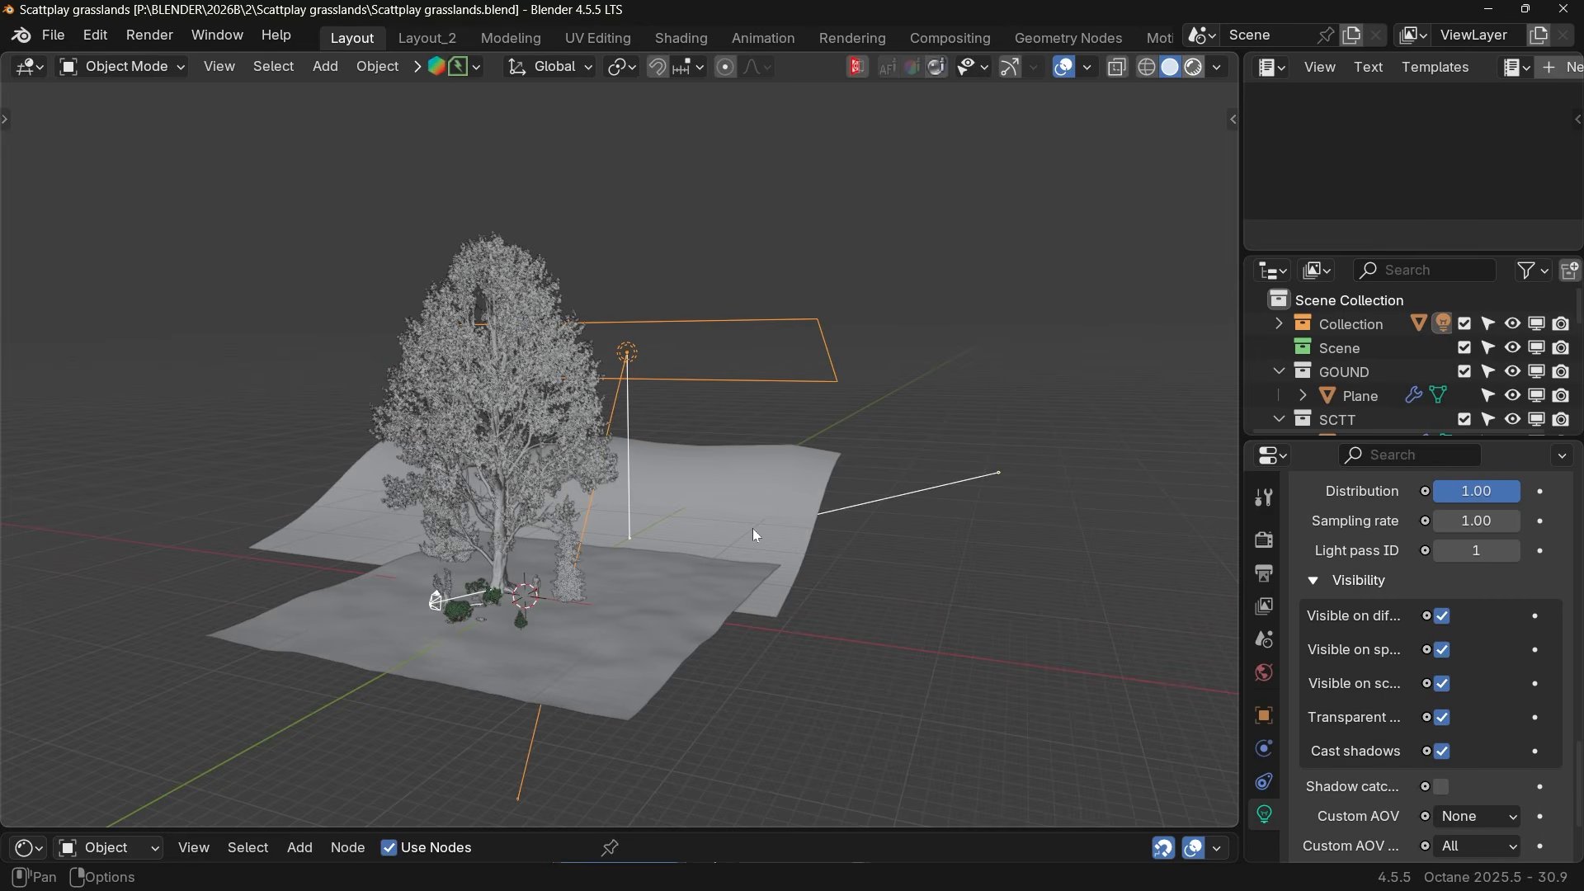
pyautogui.click(1195, 70)
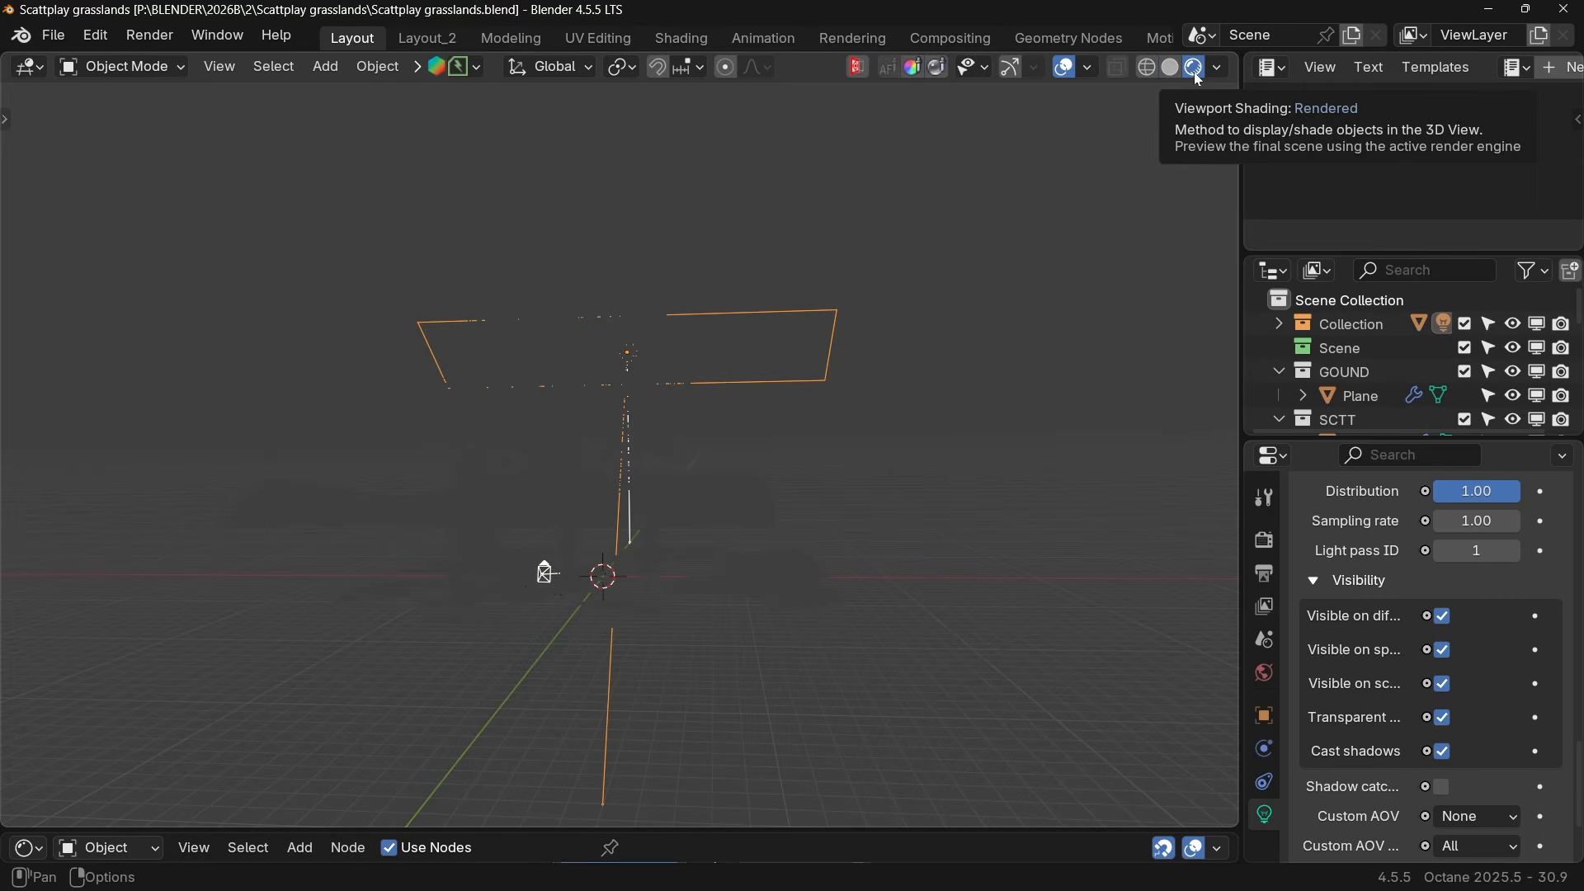
pyautogui.moveTo(547, 503)
pyautogui.mouseDown(button='middle')
pyautogui.moveTo(645, 475)
pyautogui.moveTo(670, 524)
pyautogui.moveTo(952, 606)
pyautogui.mouseUp(button='middle')
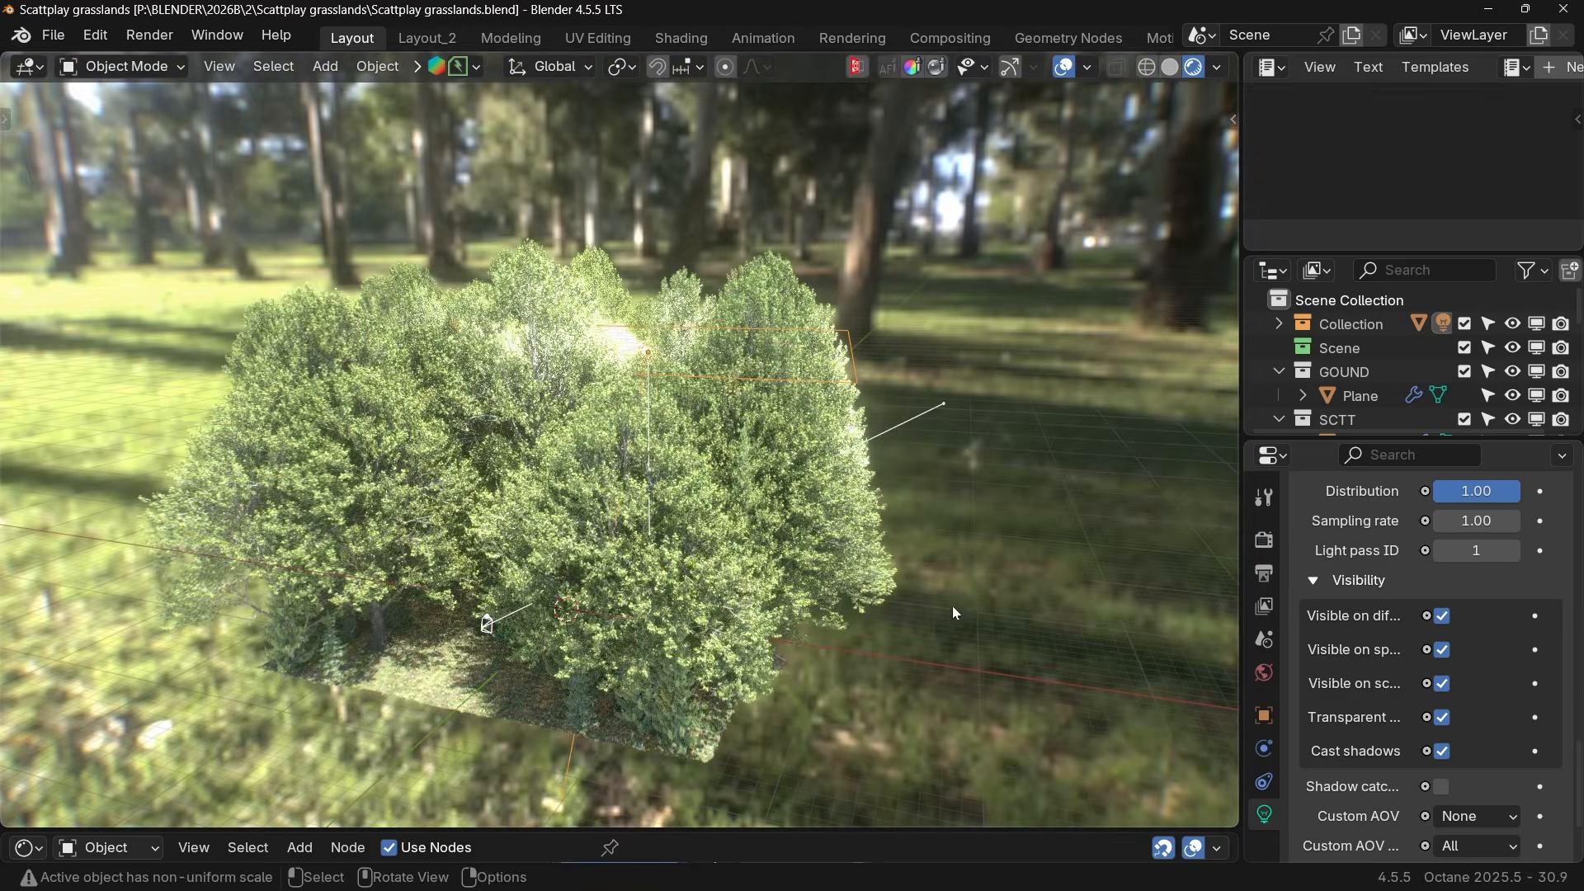
pyautogui.click(1170, 69)
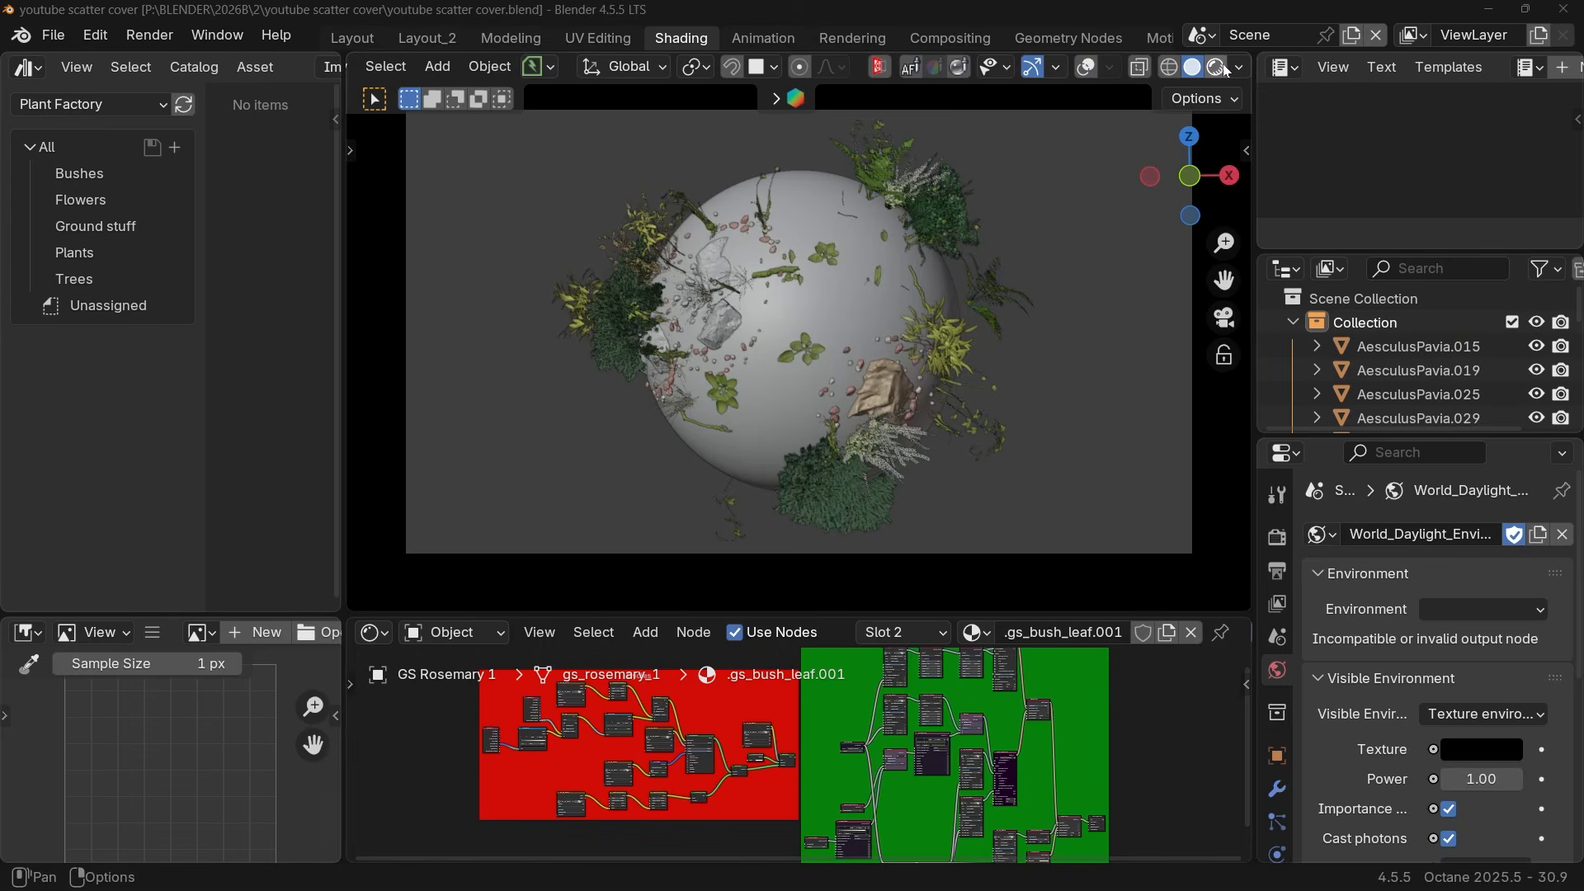
pyautogui.click(1222, 68)
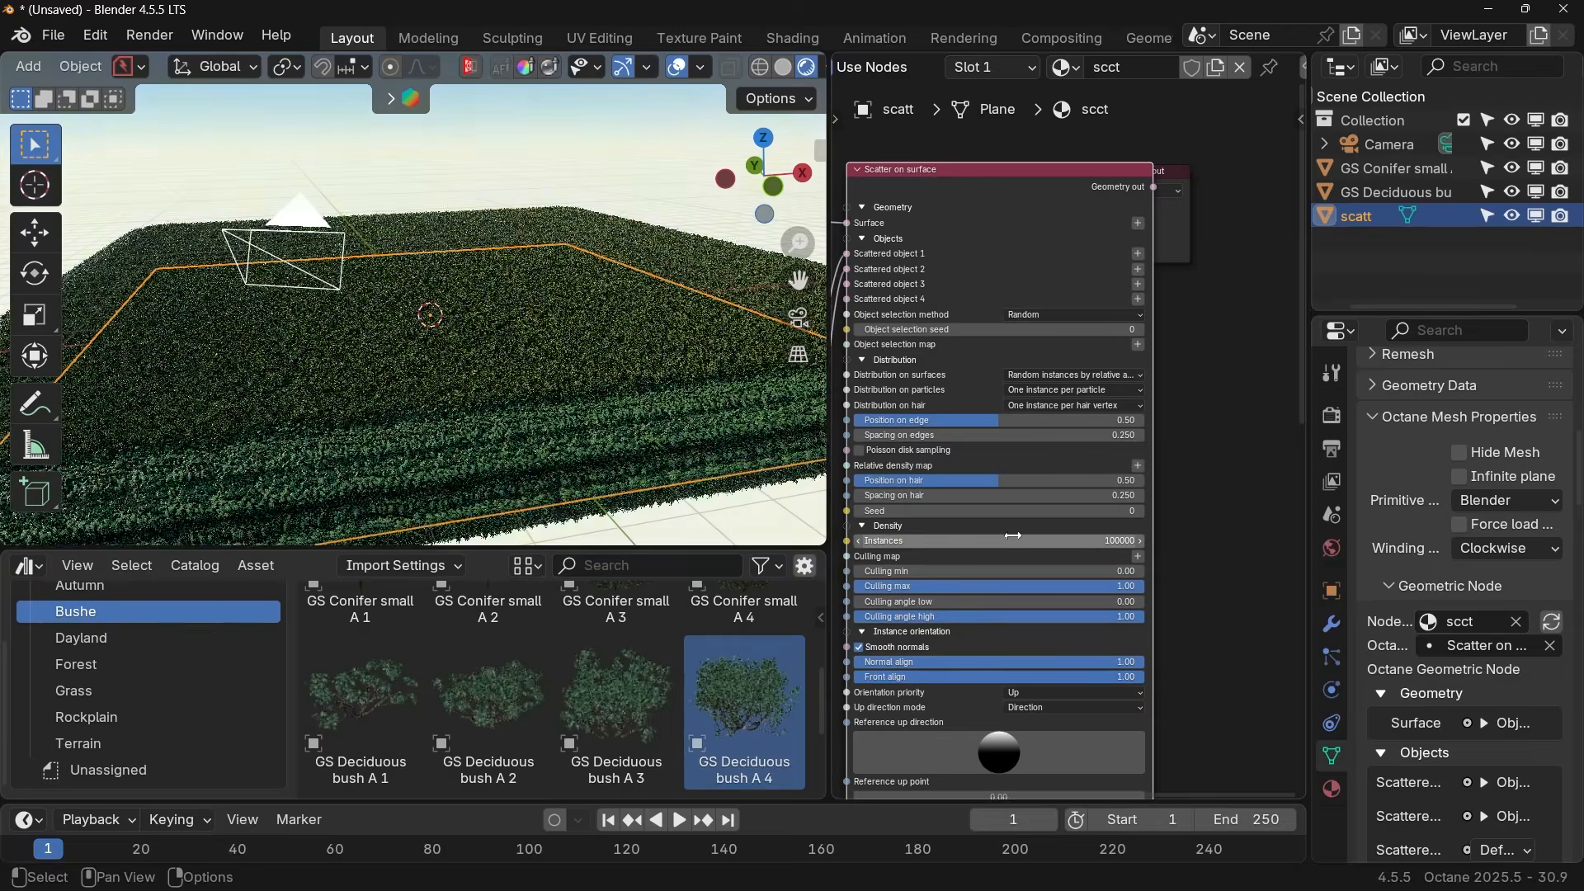
pyautogui.moveTo(440, 382); pyautogui.dragTo(499, 371, button='middle')
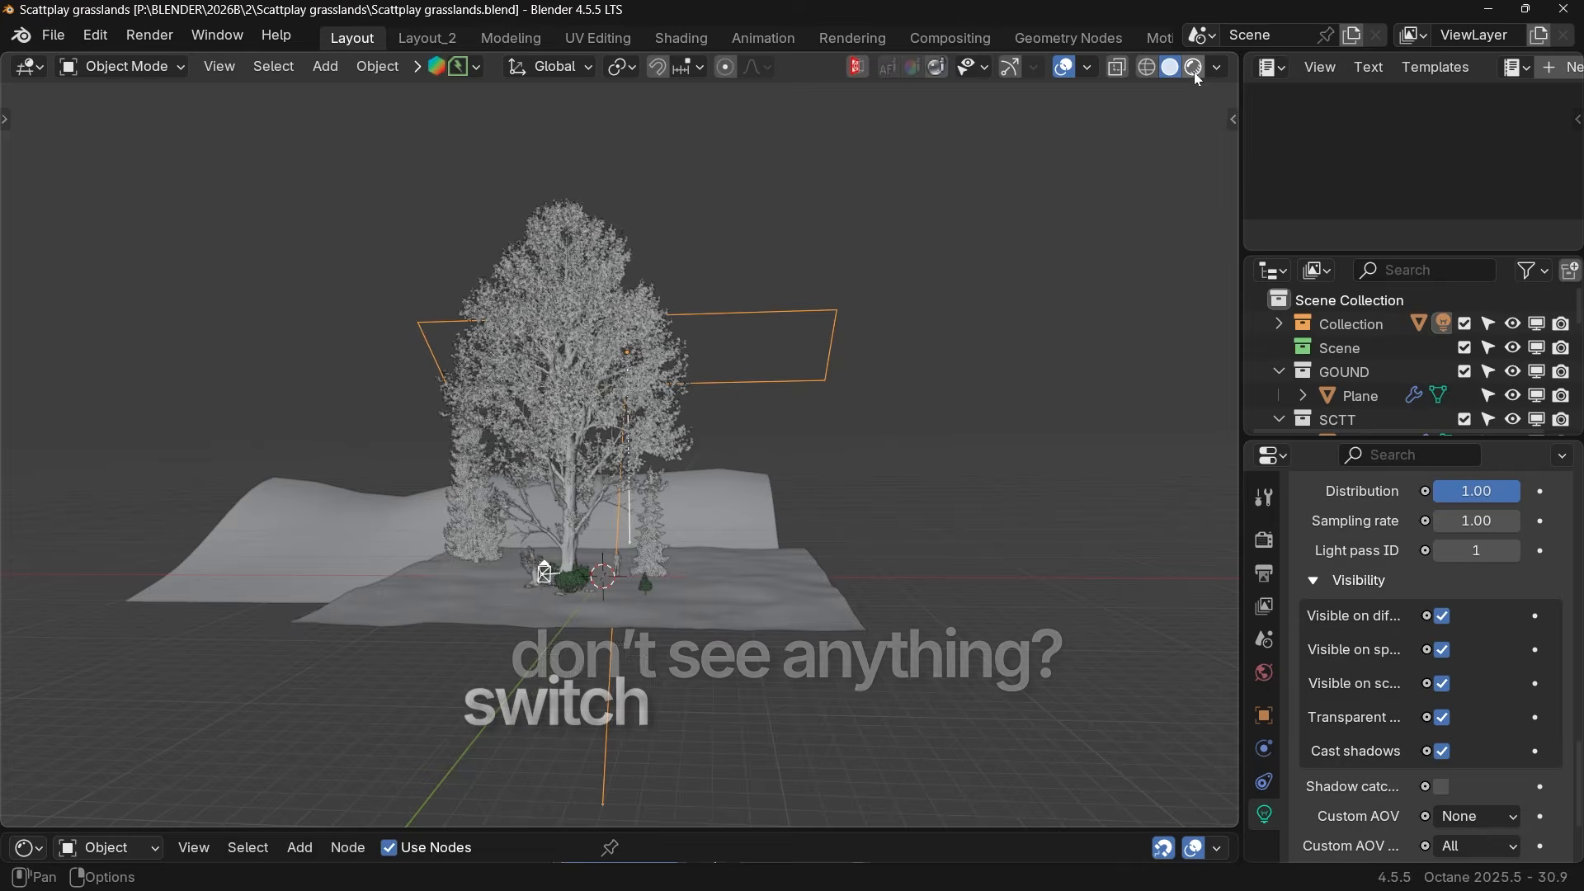
pyautogui.click(1195, 72)
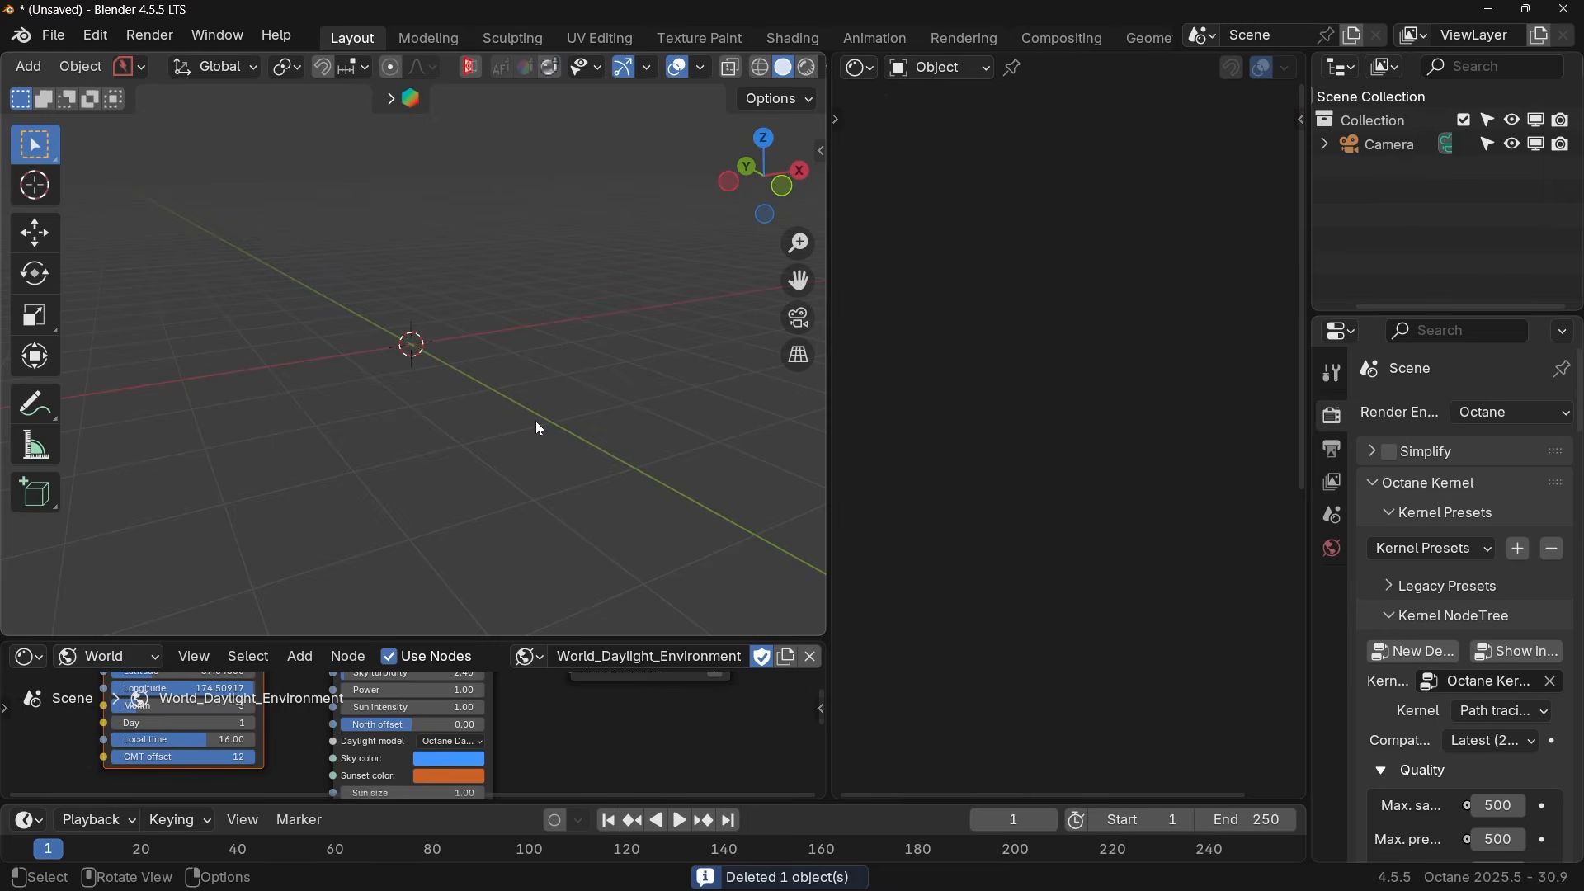
# Add a mesh plane, scale it up into a large ground surface and apply its scale.
pyautogui.hotkey('shift', 'a')
pyautogui.moveTo(528, 375)
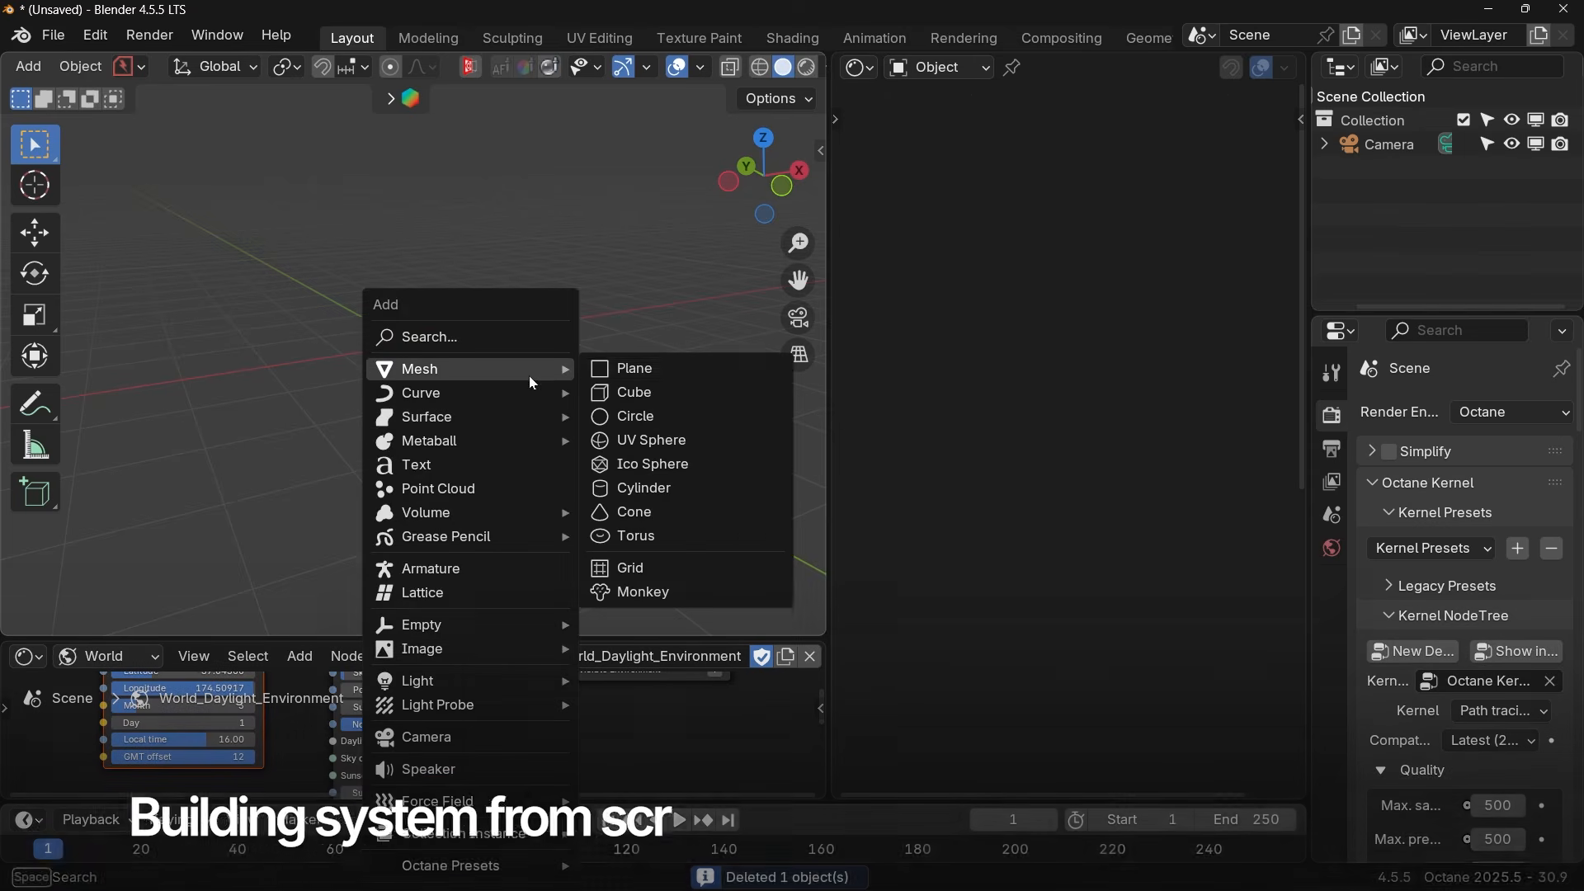
pyautogui.click(696, 373)
pyautogui.click(485, 149)
pyautogui.hotkey('ctrl', 'a')
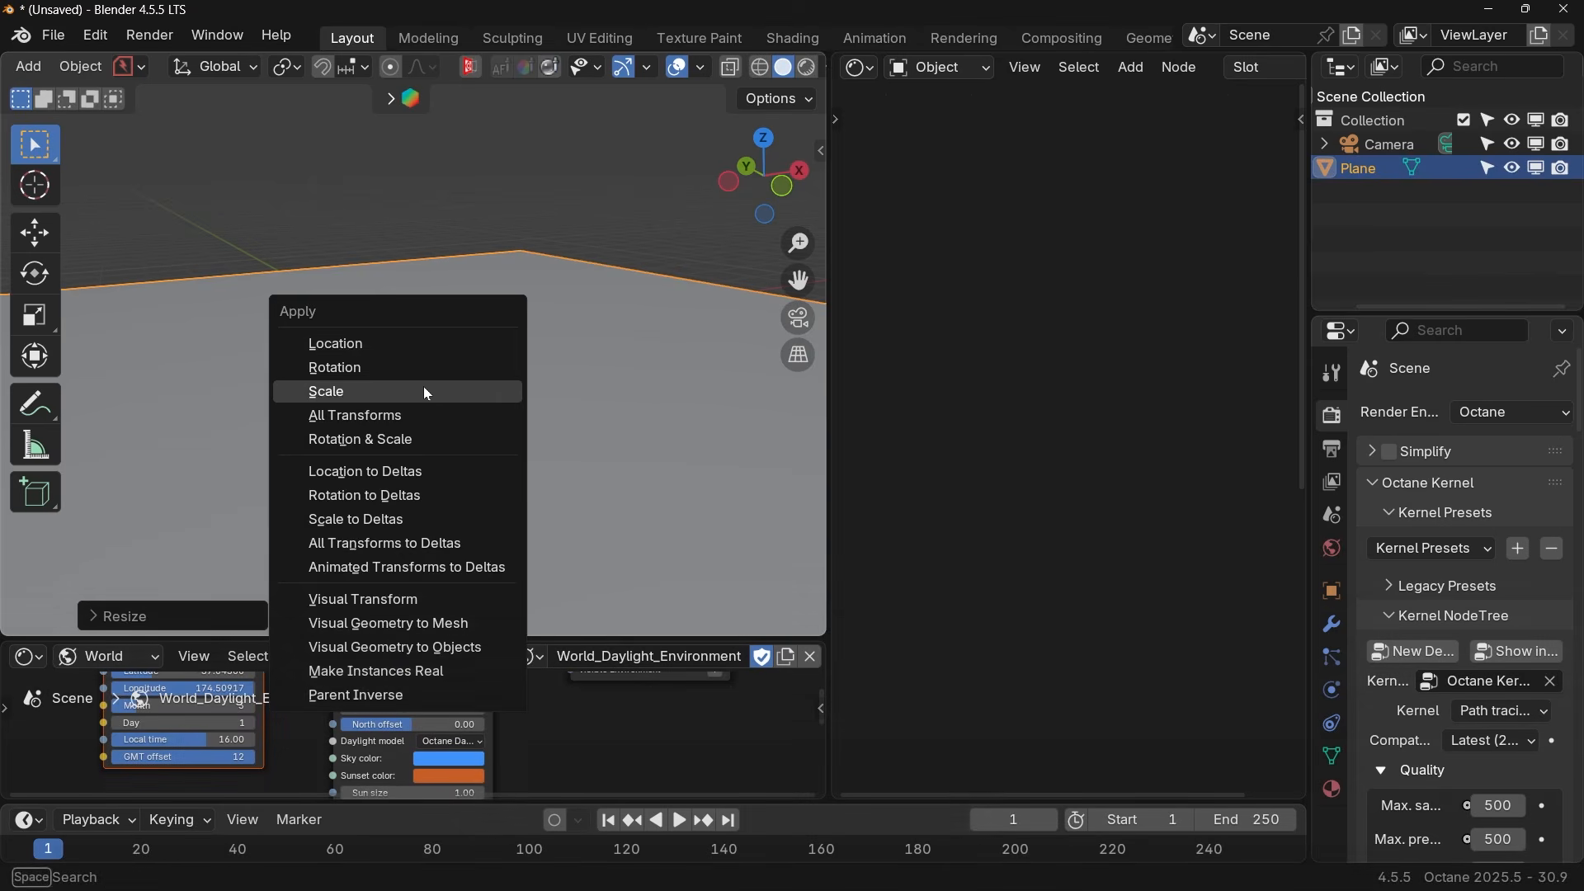
pyautogui.click(476, 393)
# Create a new material on the plane and name it scct.
pyautogui.scroll(-6, 1116, 71)
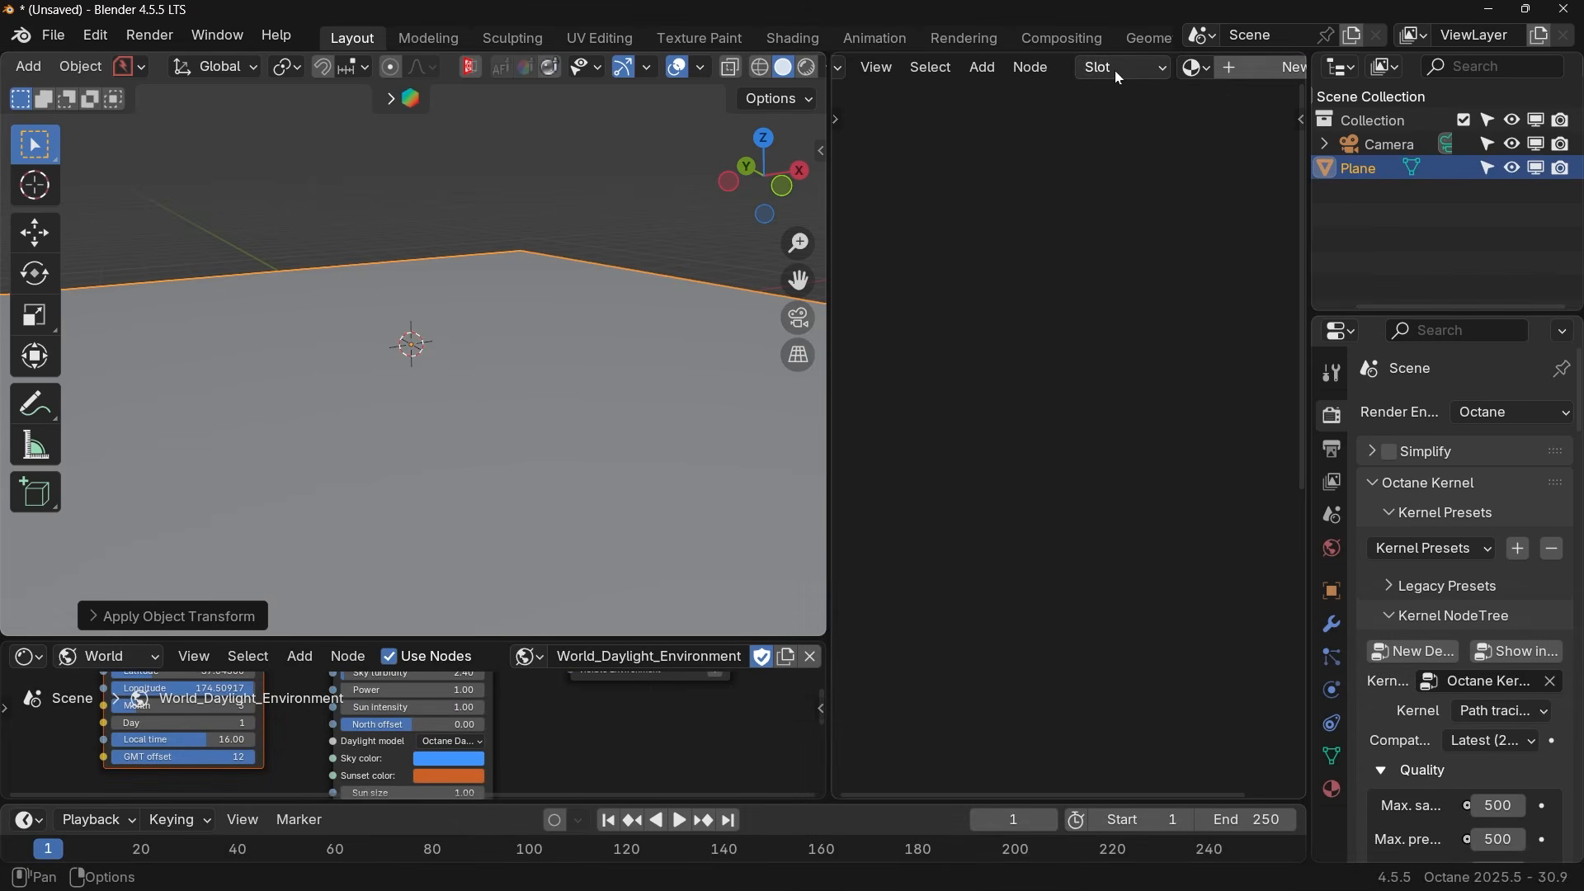
pyautogui.click(1147, 70)
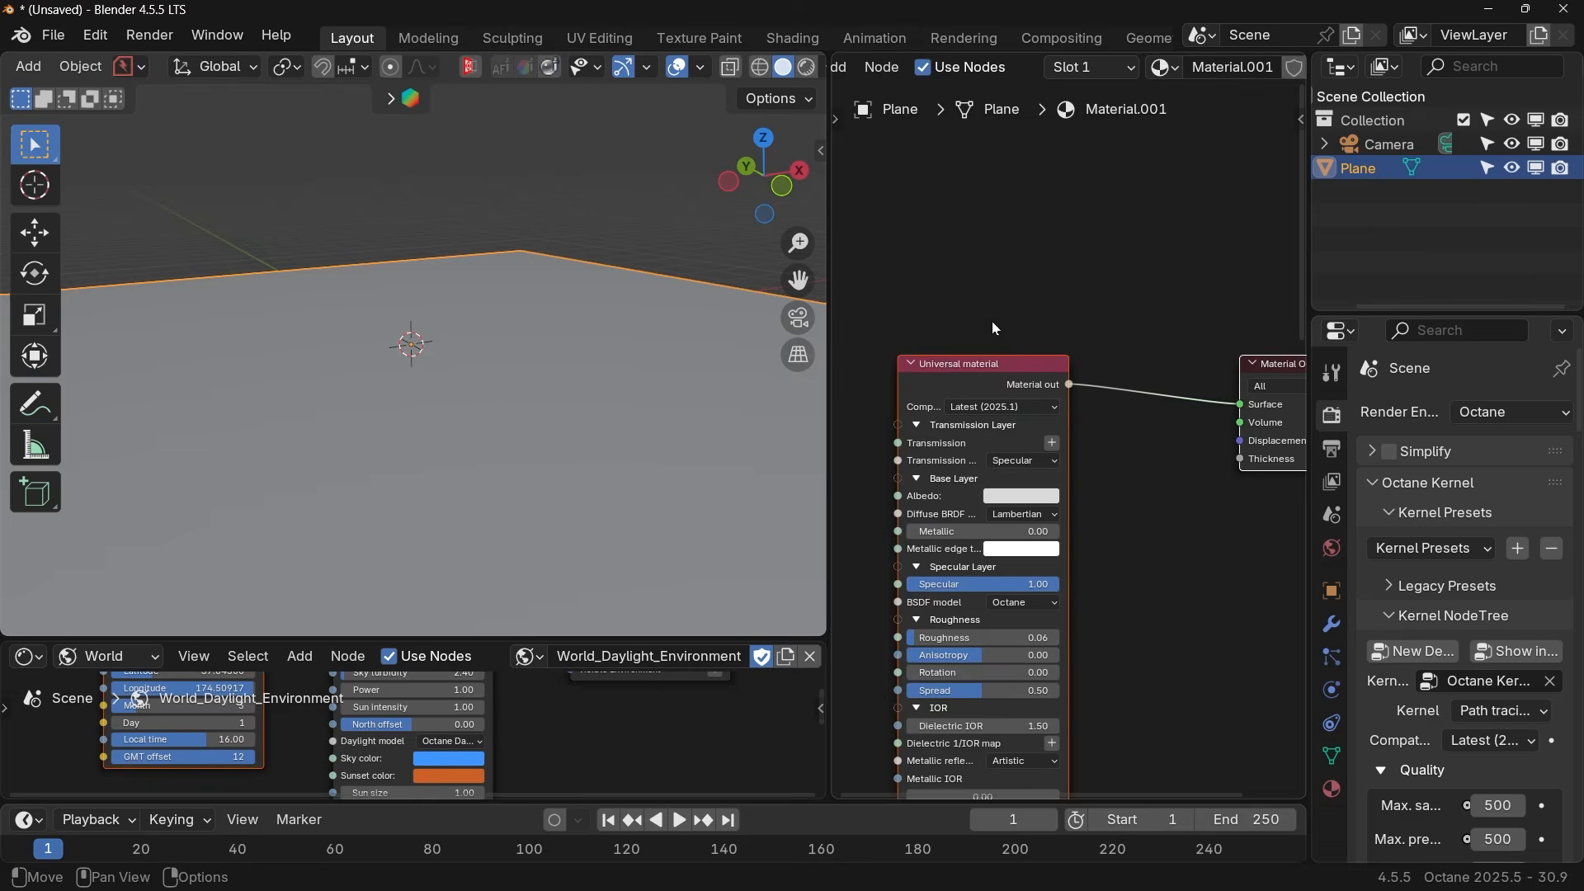
pyautogui.click(1246, 71)
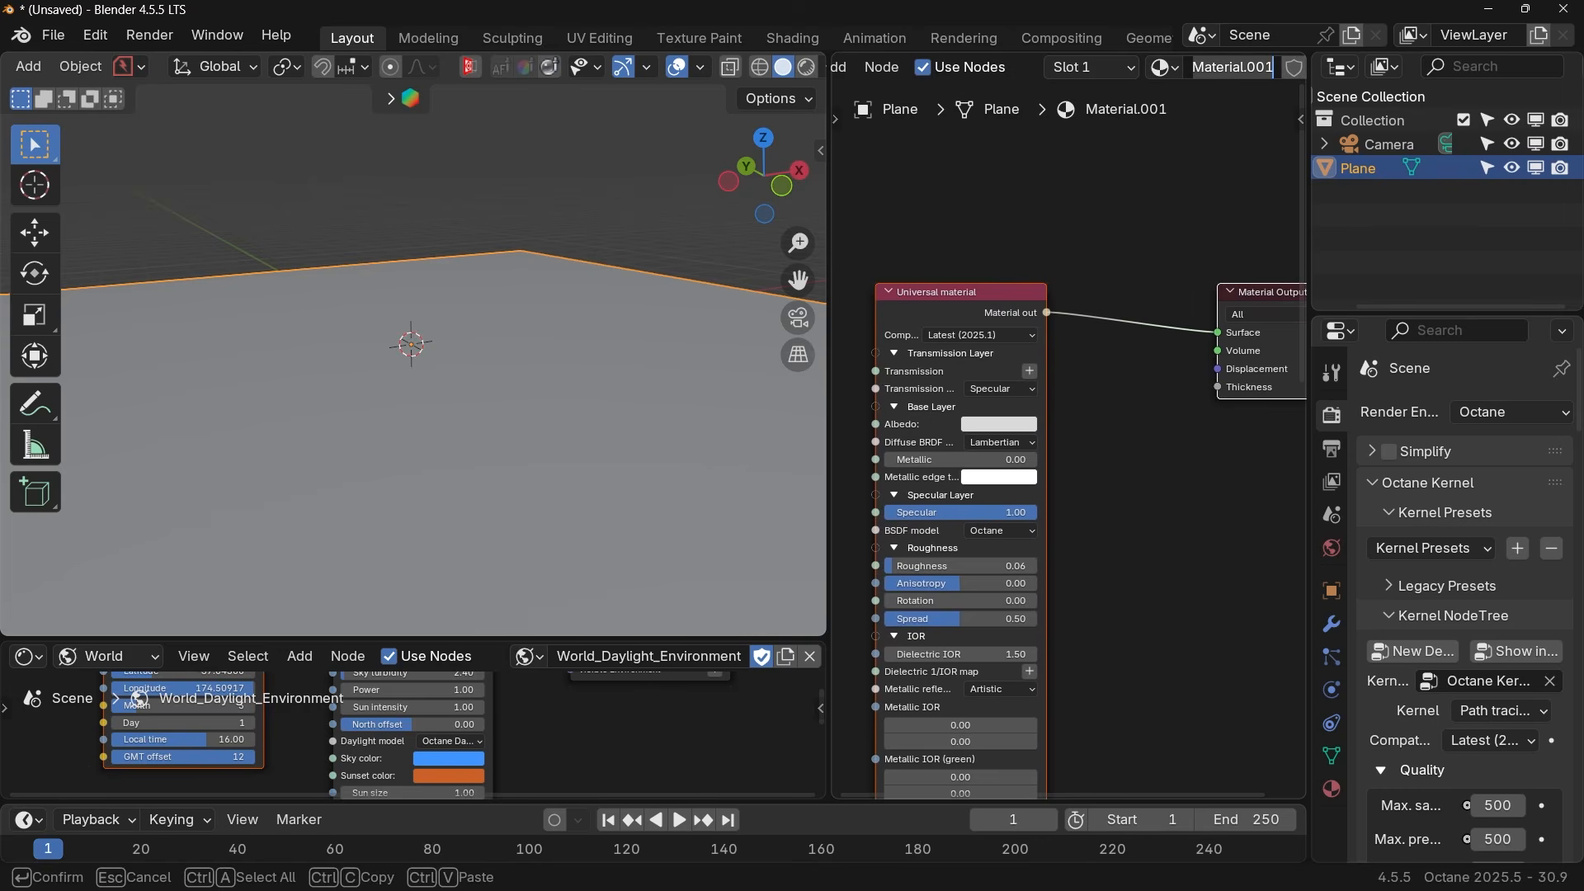
pyautogui.write('scc')
pyautogui.press('Return')
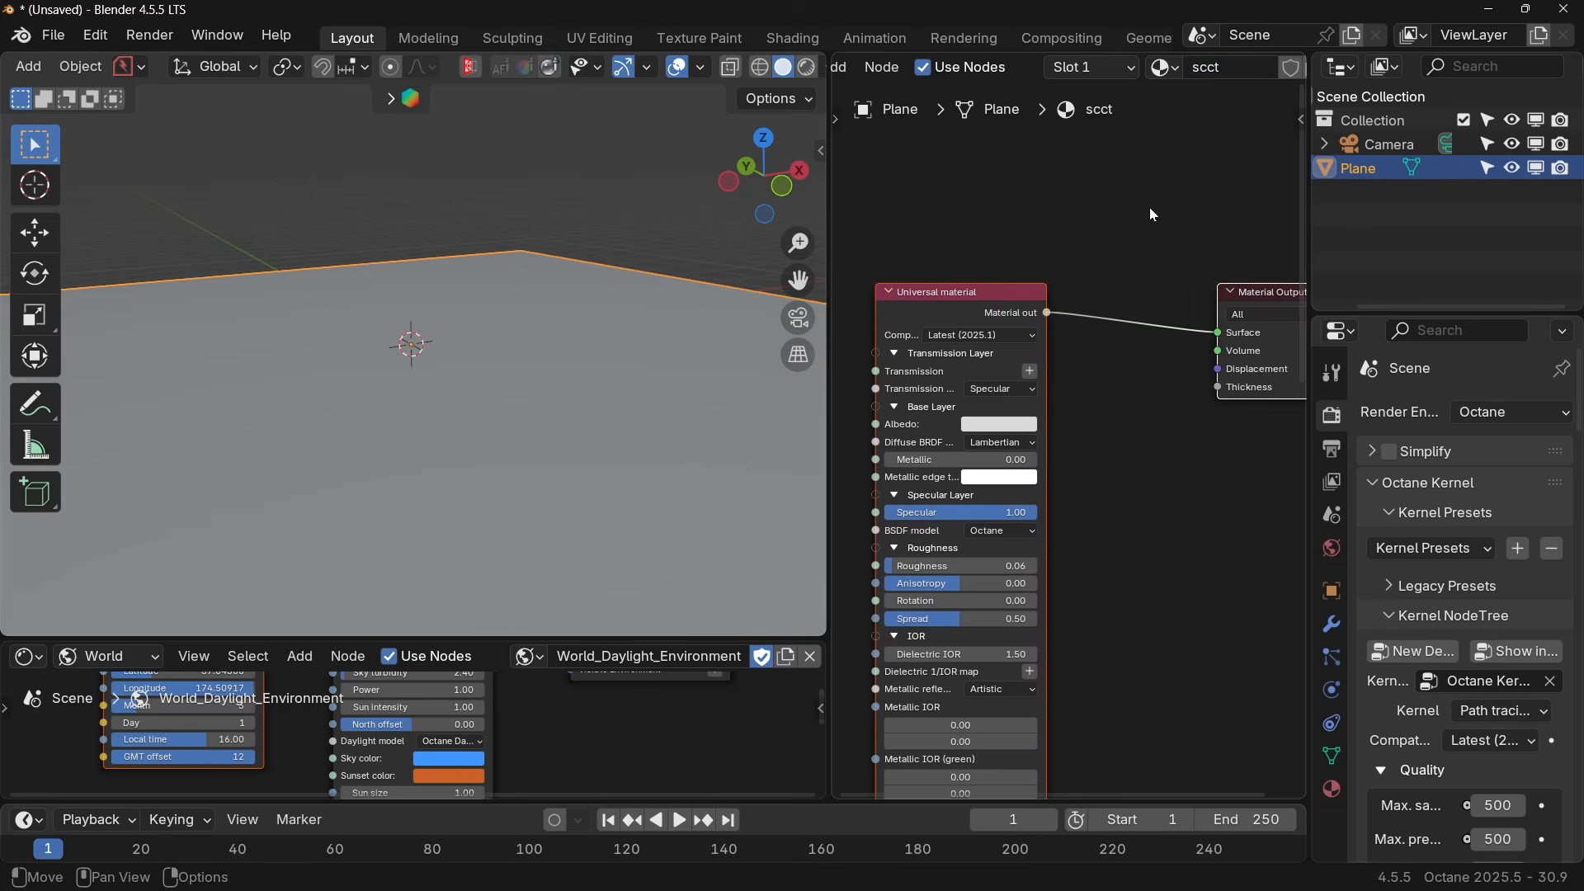
# Replace the Universal material node with a Scatter on surface node and connect its Geometry out to the Material Output's Displacement input.
pyautogui.scroll(-1, 1086, 290)
pyautogui.press('x')
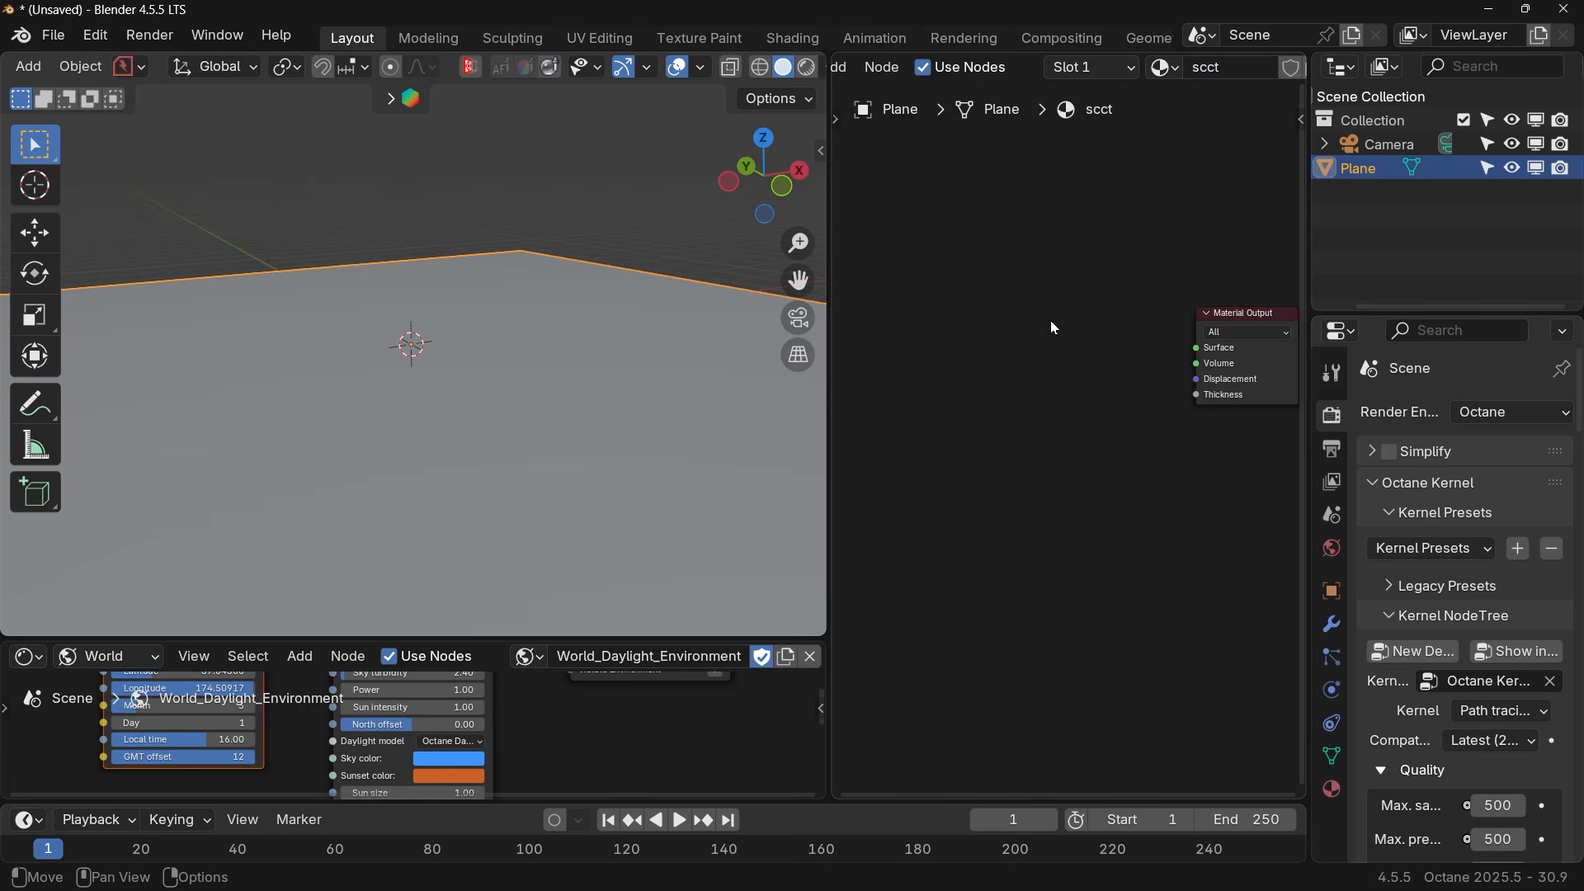
pyautogui.hotkey('shift', 'a')
pyautogui.write('sc')
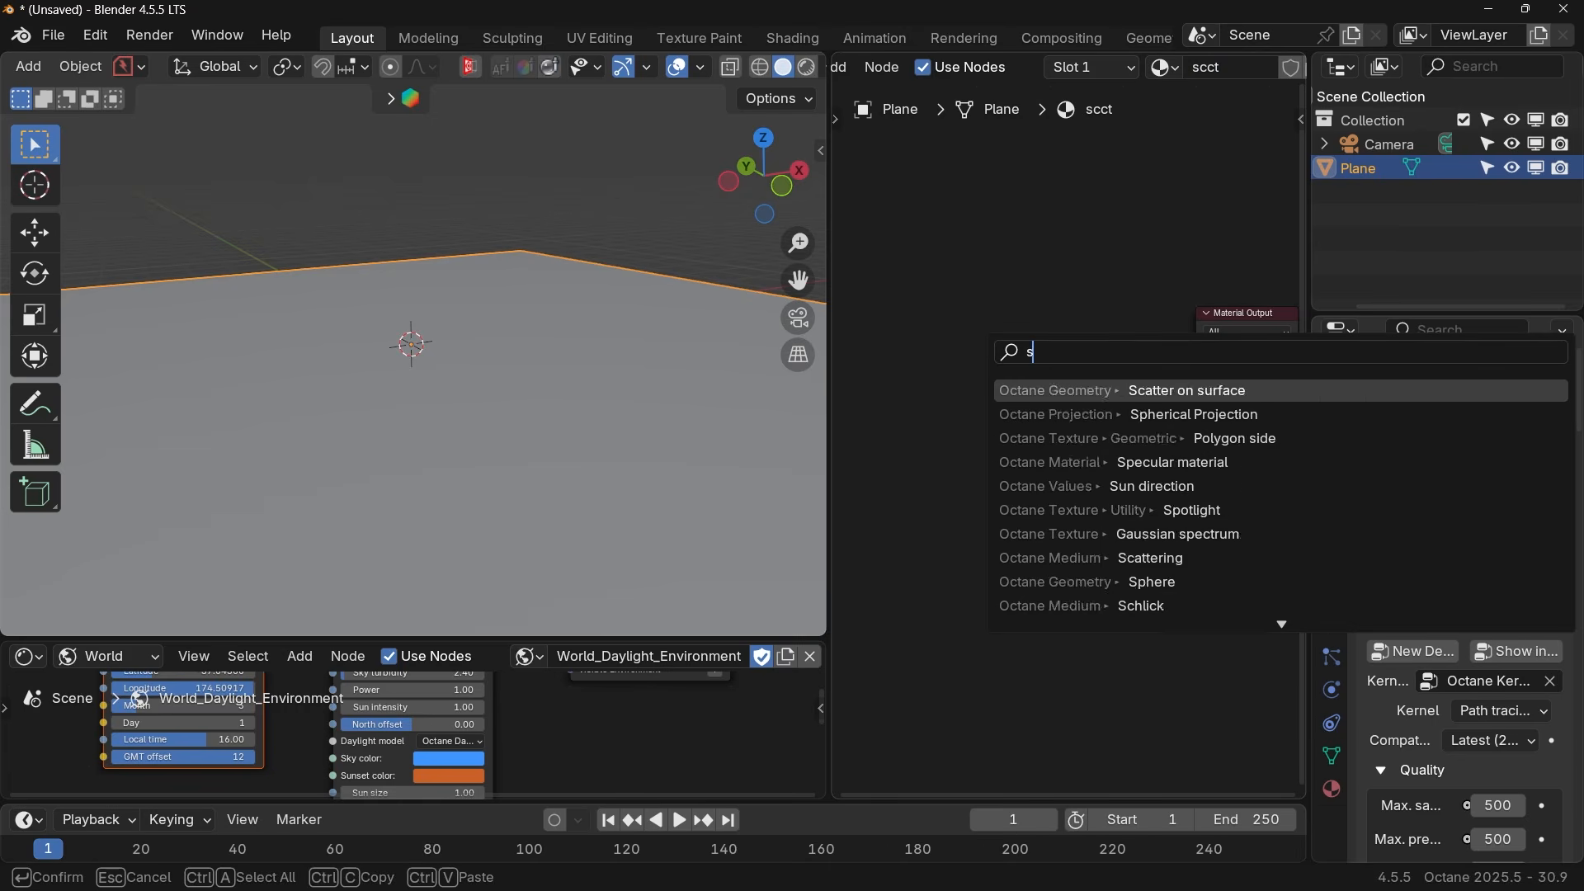
pyautogui.press('Down')
pyautogui.press('Down')
pyautogui.press('Down')
pyautogui.press('Down')
pyautogui.press('Down')
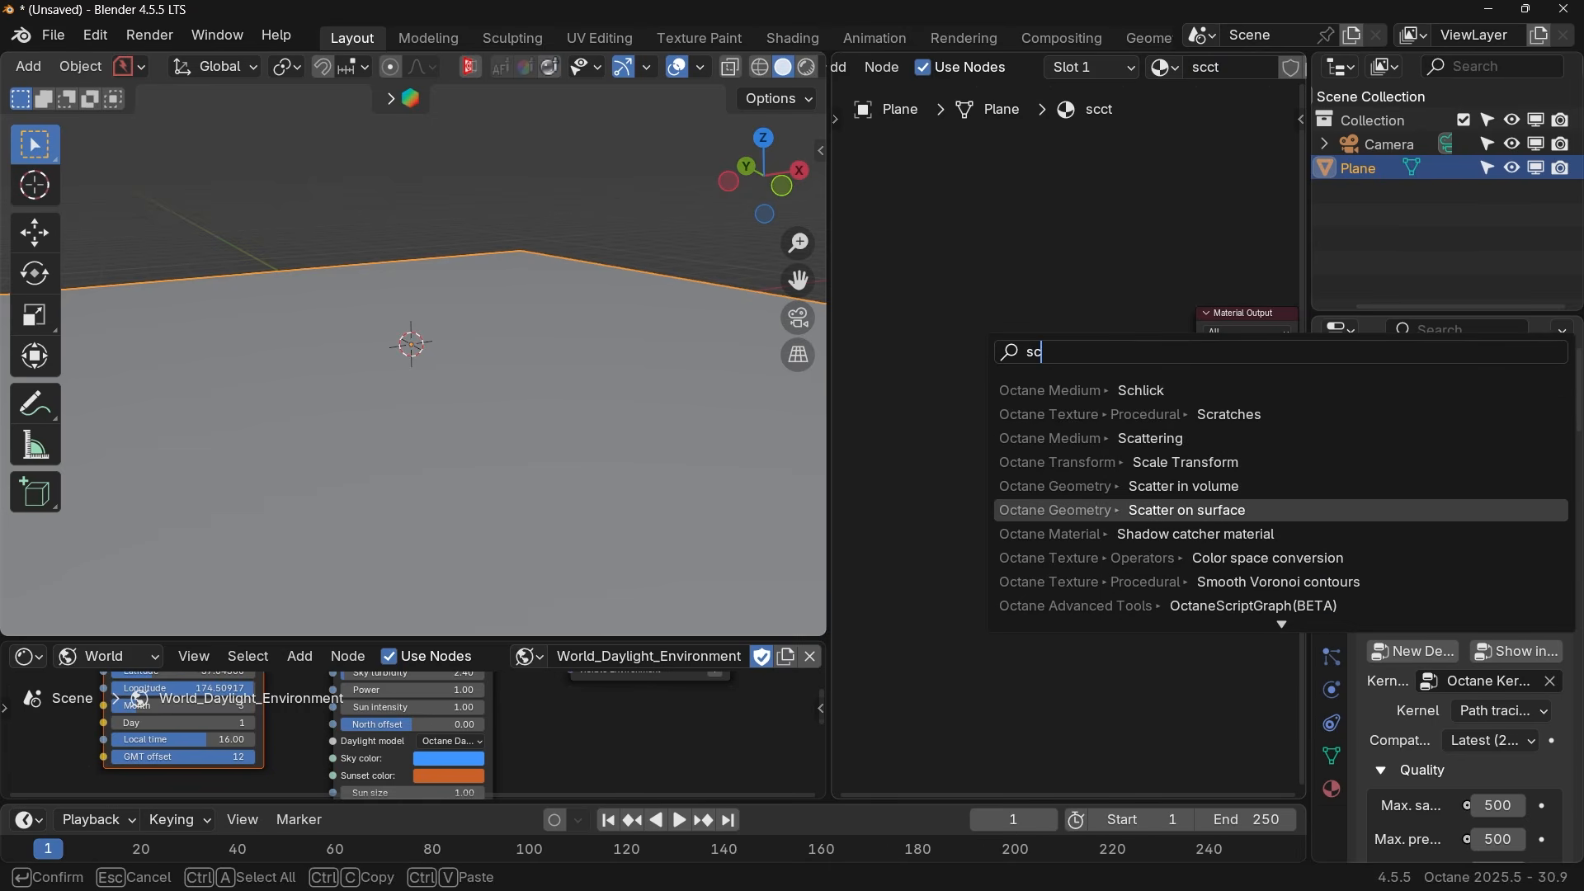
pyautogui.press('Return')
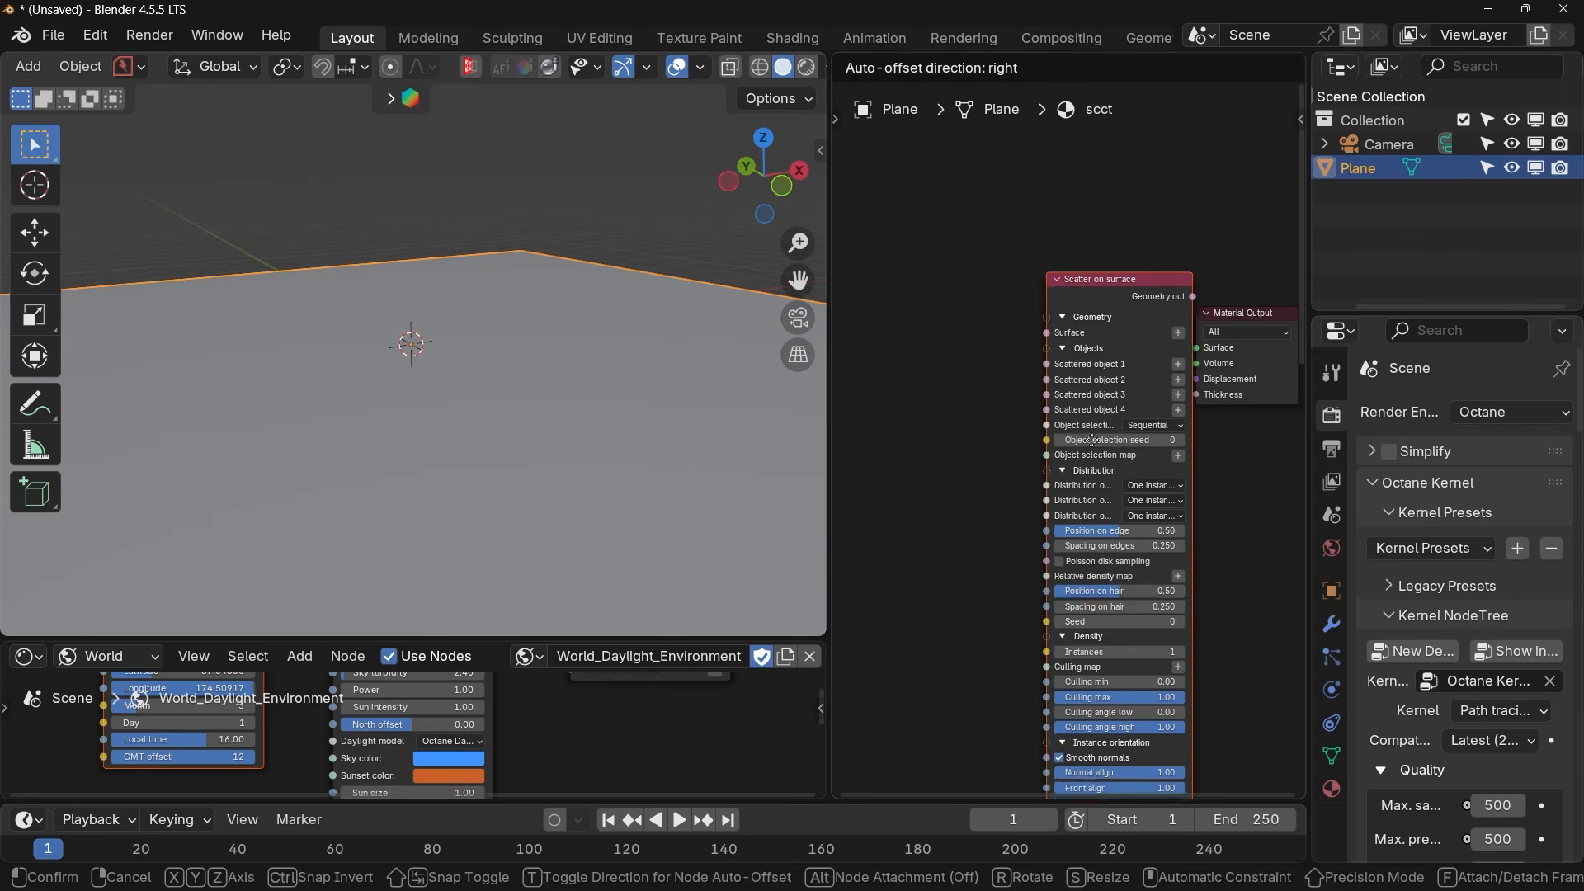
pyautogui.click(1059, 408)
pyautogui.moveTo(1099, 330); pyautogui.dragTo(1185, 377)
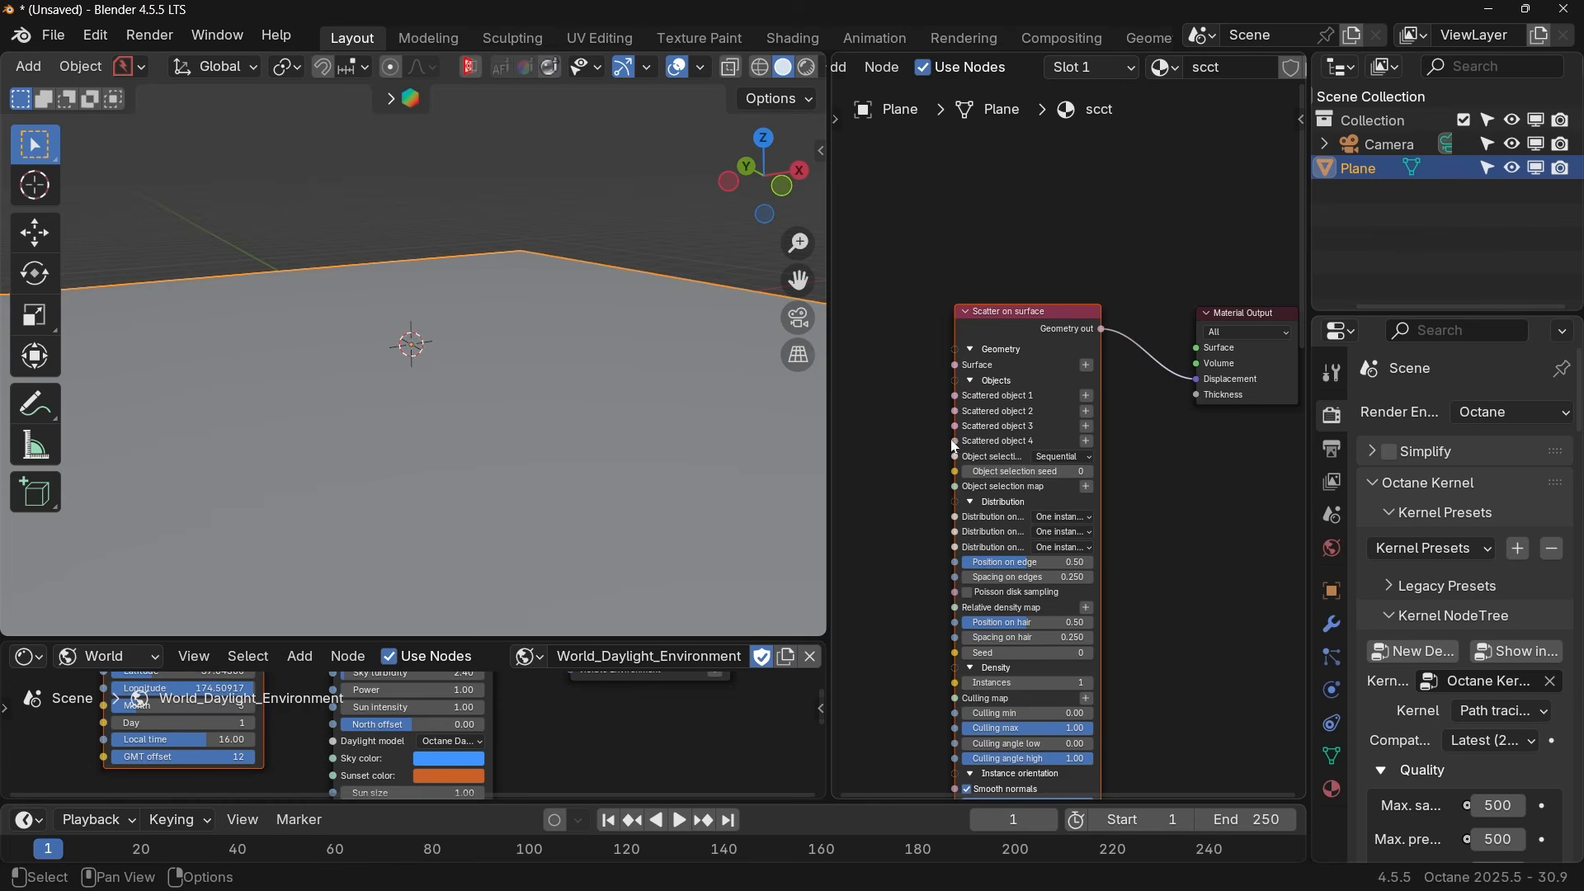
# Add an Object Data node to the scatter node's Surface input and pick the plane as its object.
pyautogui.click(1087, 366)
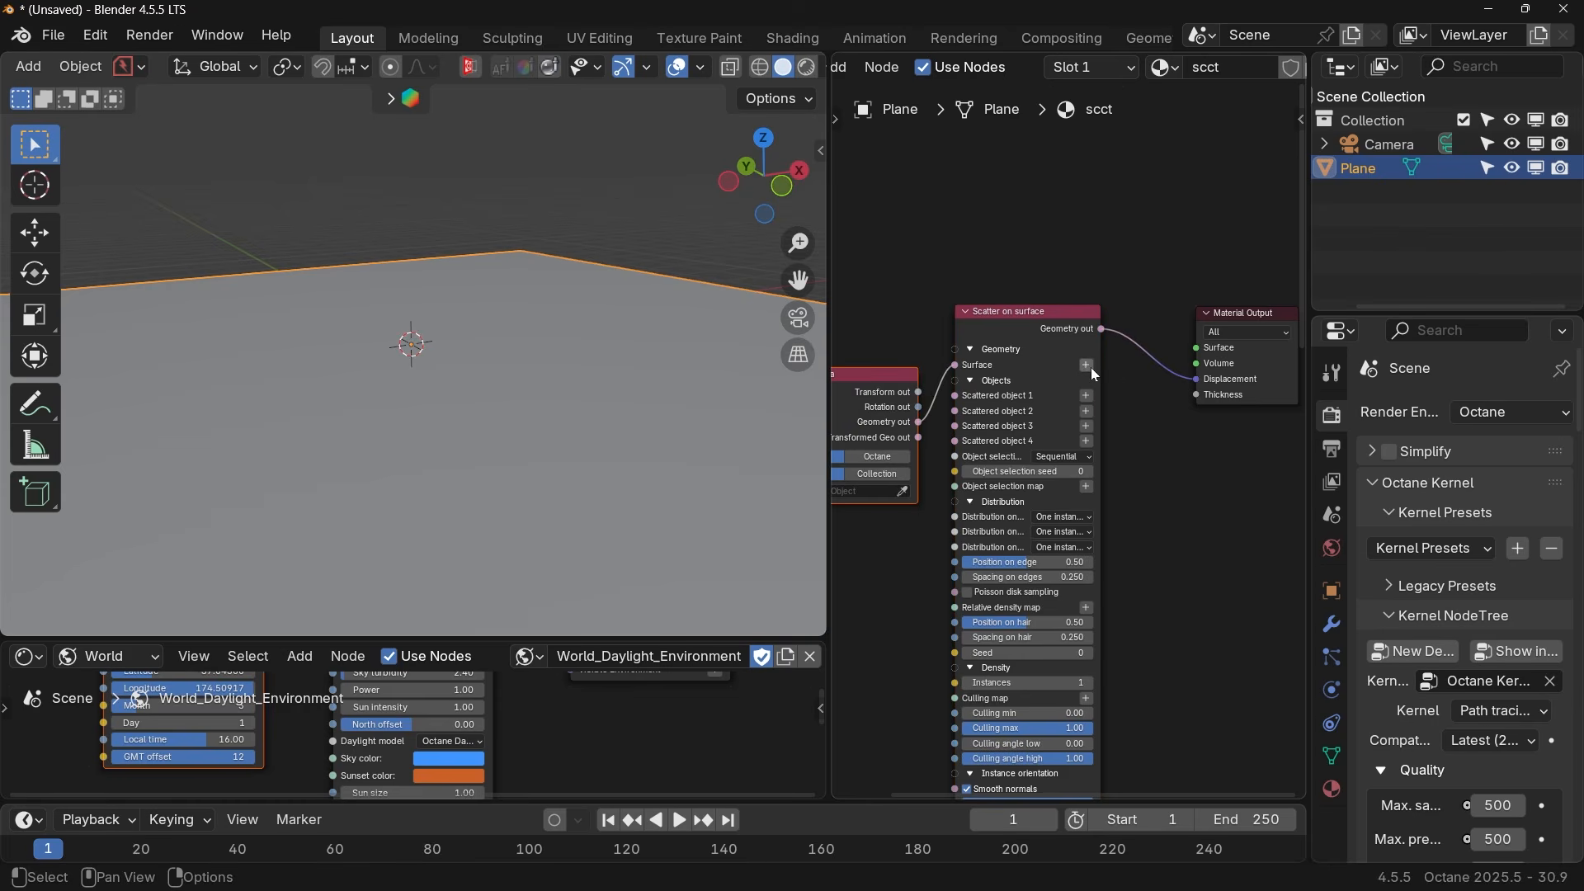
pyautogui.moveTo(909, 352); pyautogui.dragTo(1021, 338, button='middle')
pyautogui.moveTo(949, 376); pyautogui.dragTo(946, 312)
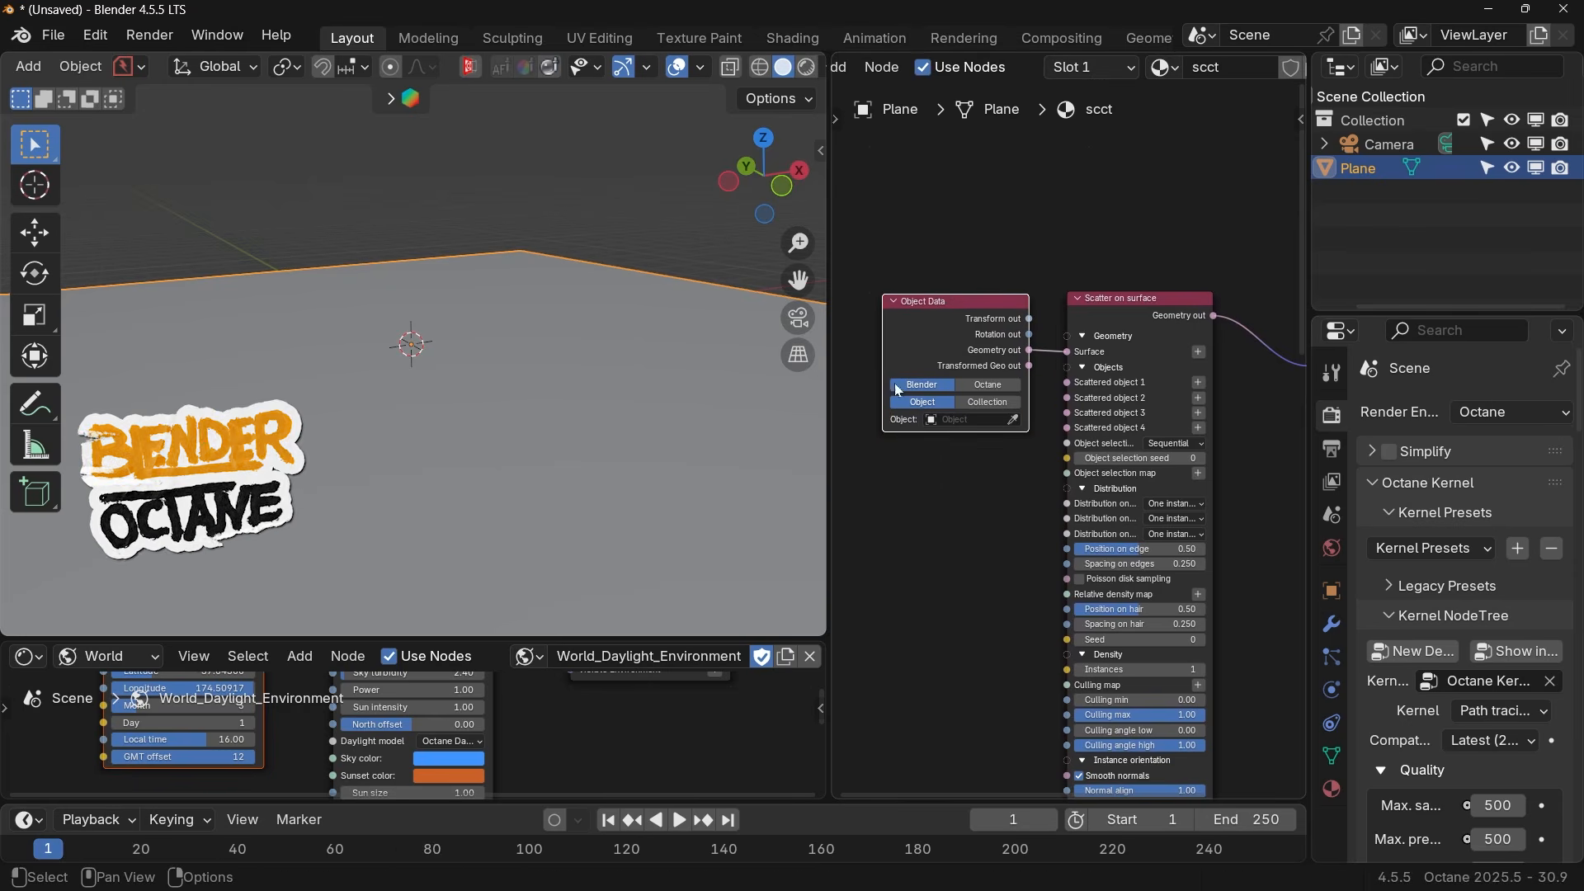
pyautogui.click(1014, 420)
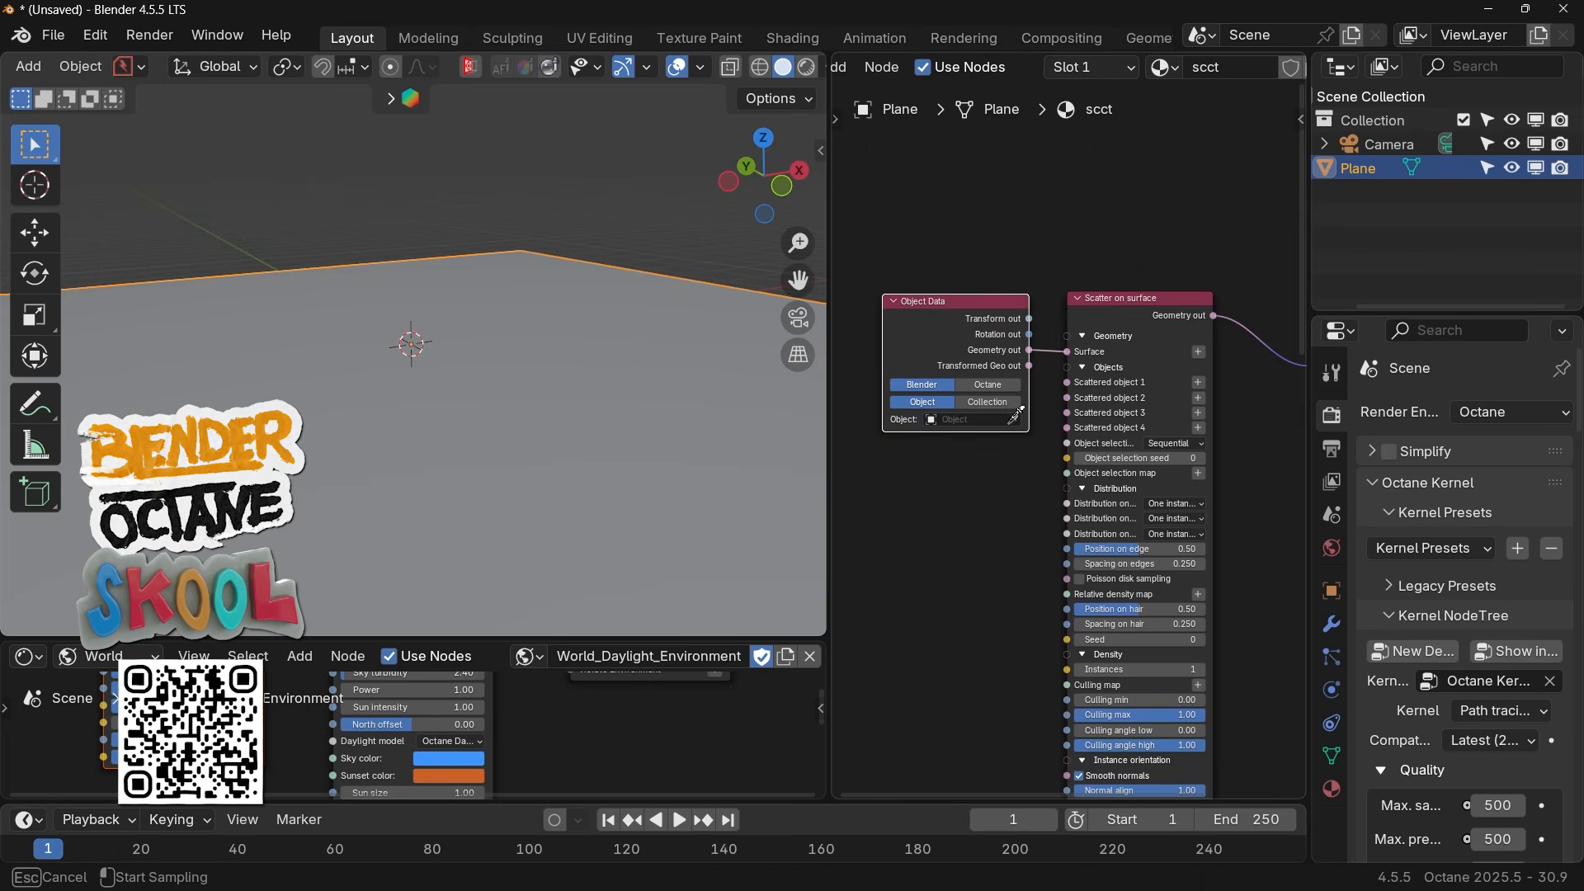
pyautogui.click(518, 334)
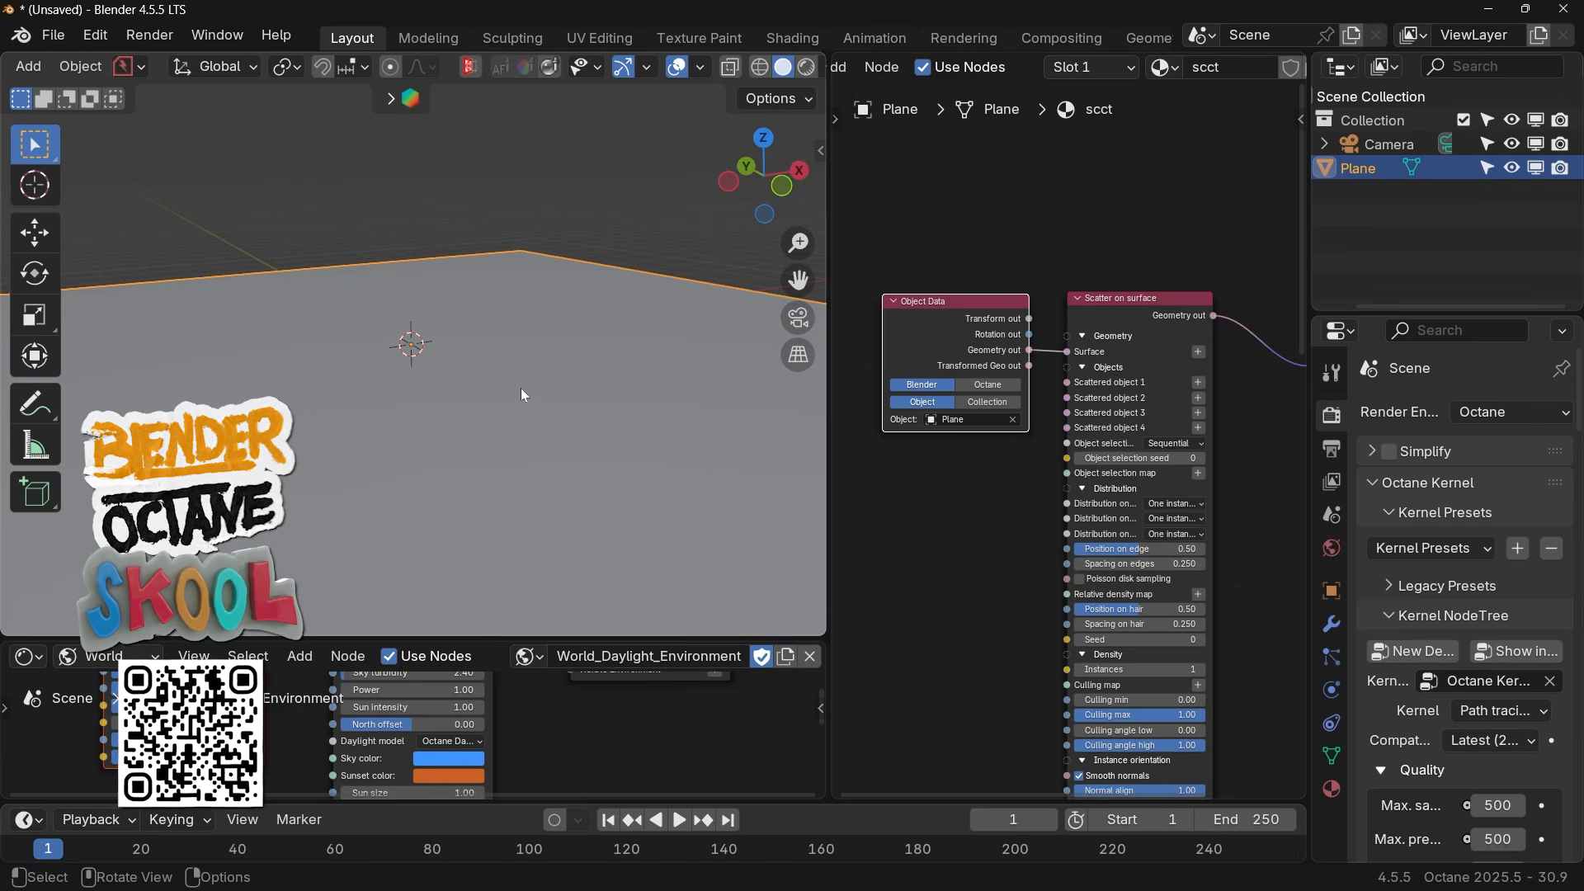
# Rename the plane as scatt and set its Octane geometric node to Scatter on surface from the scct node tree.
pyautogui.press('F2')
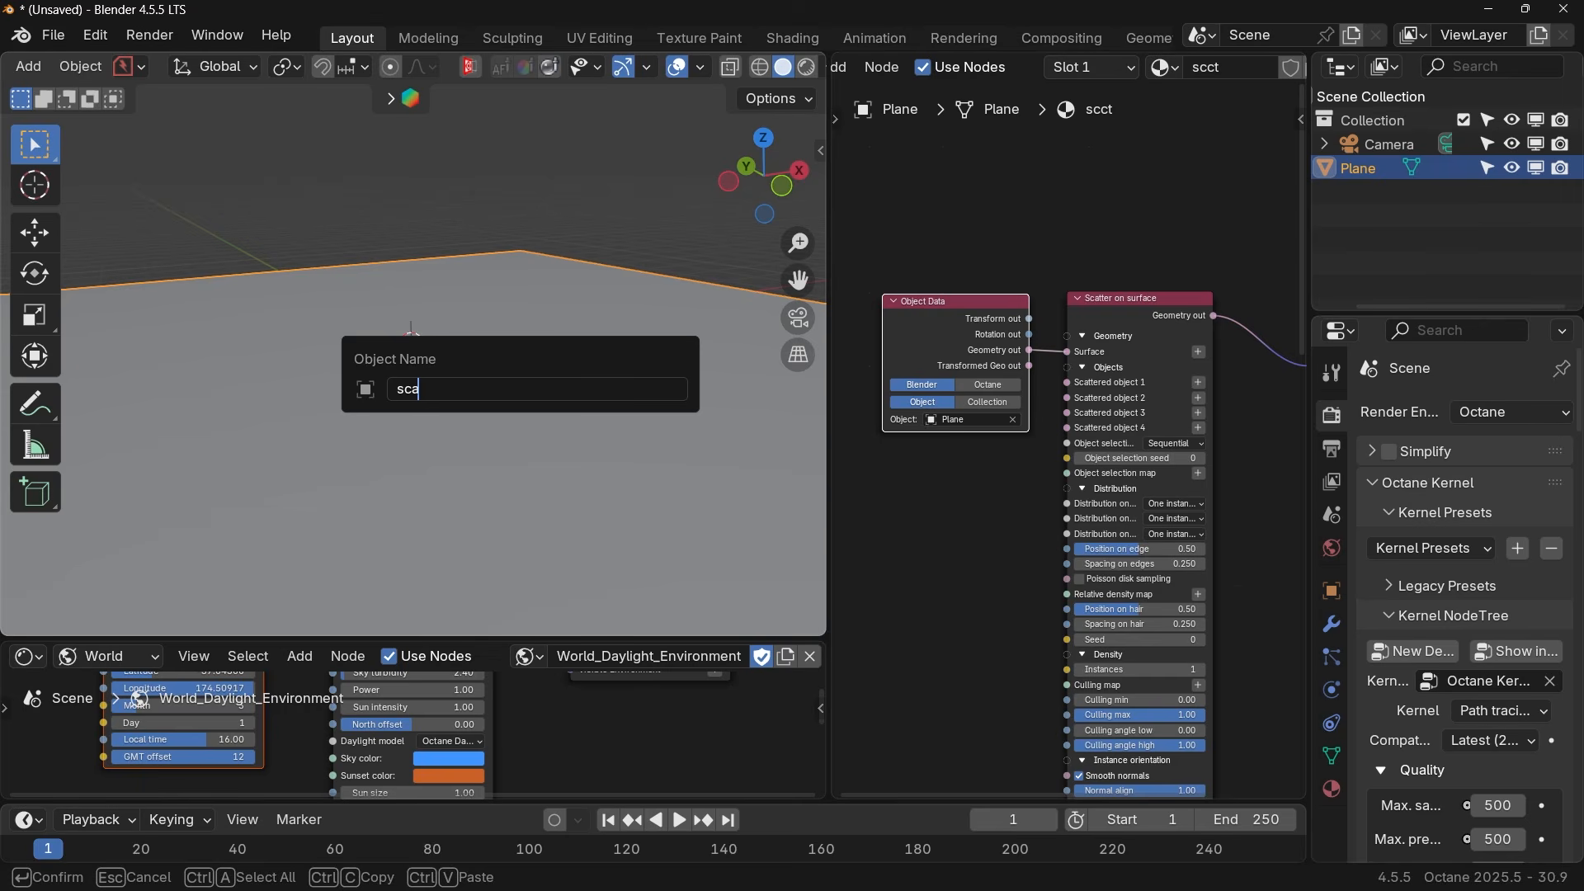
pyautogui.press('Return')
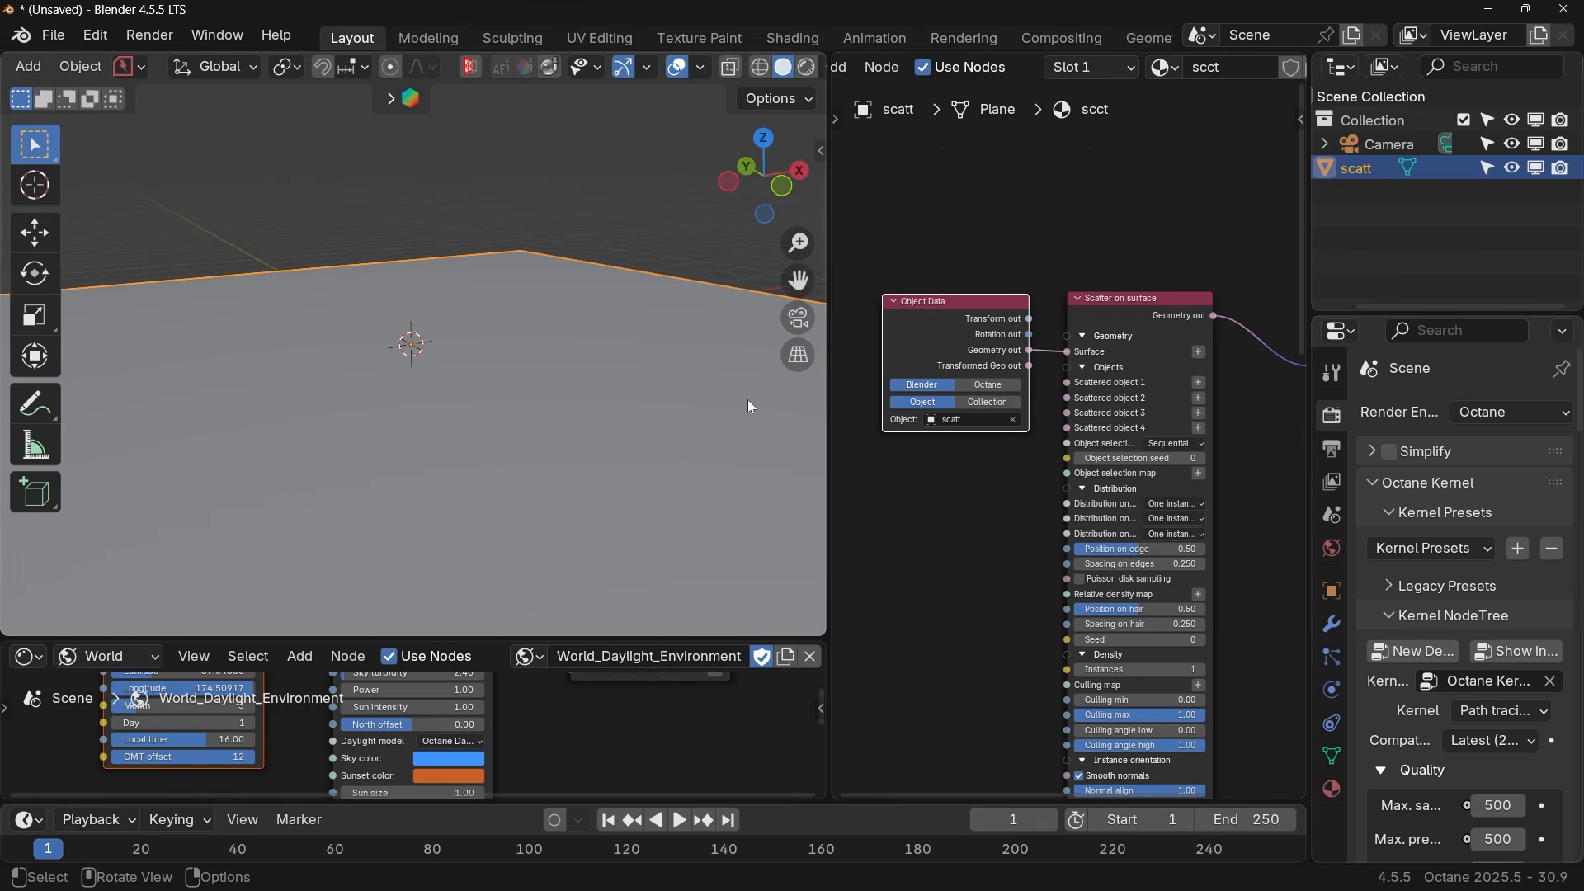
pyautogui.click(1333, 756)
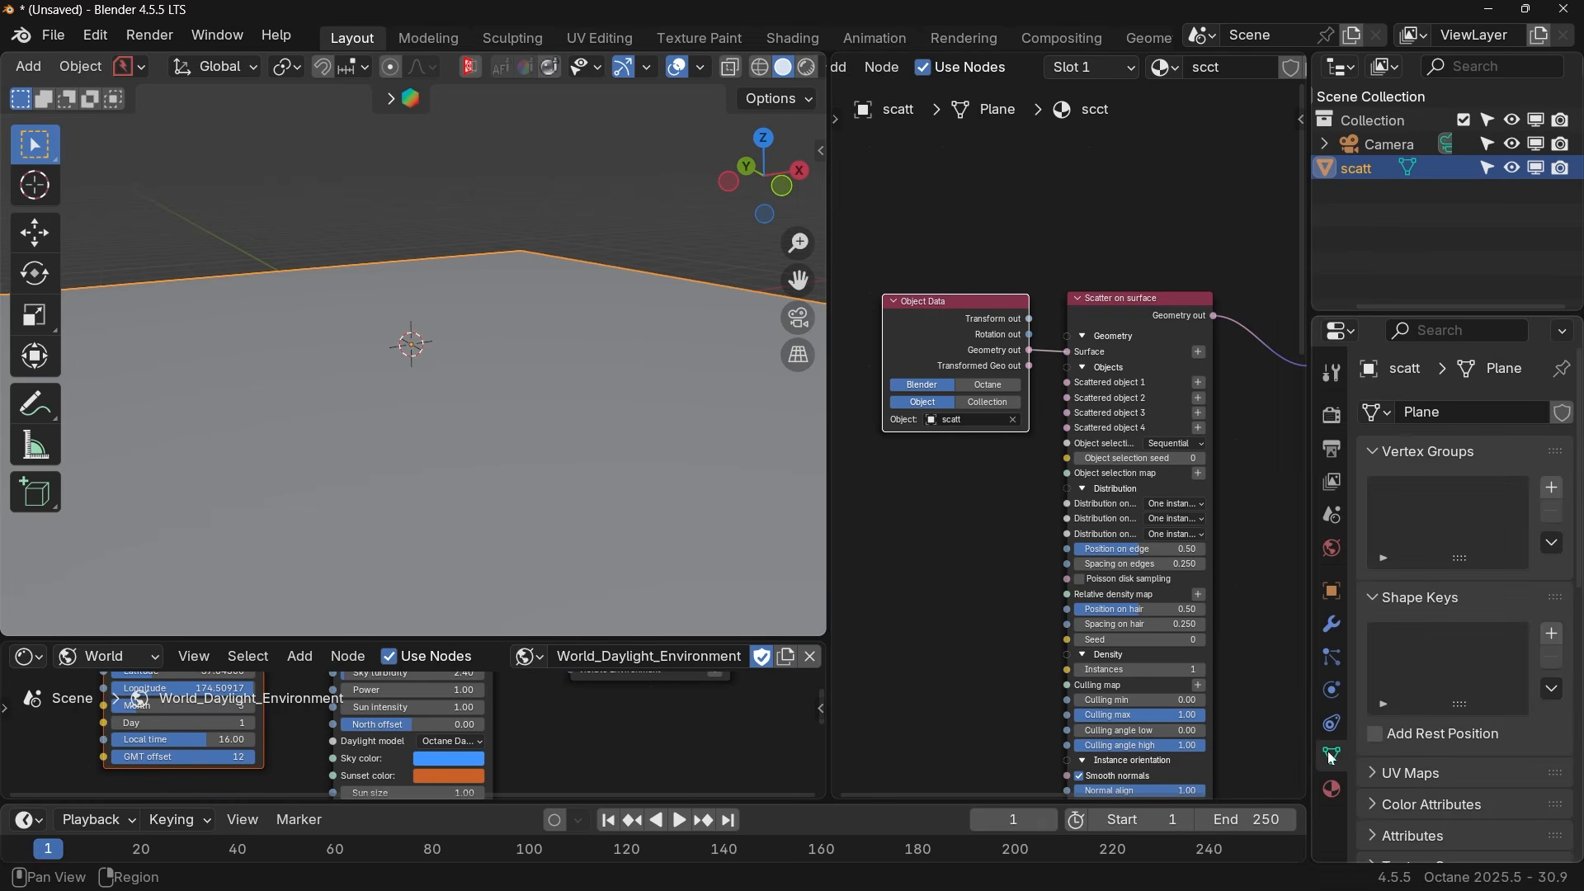
pyautogui.scroll(-12, 1426, 590)
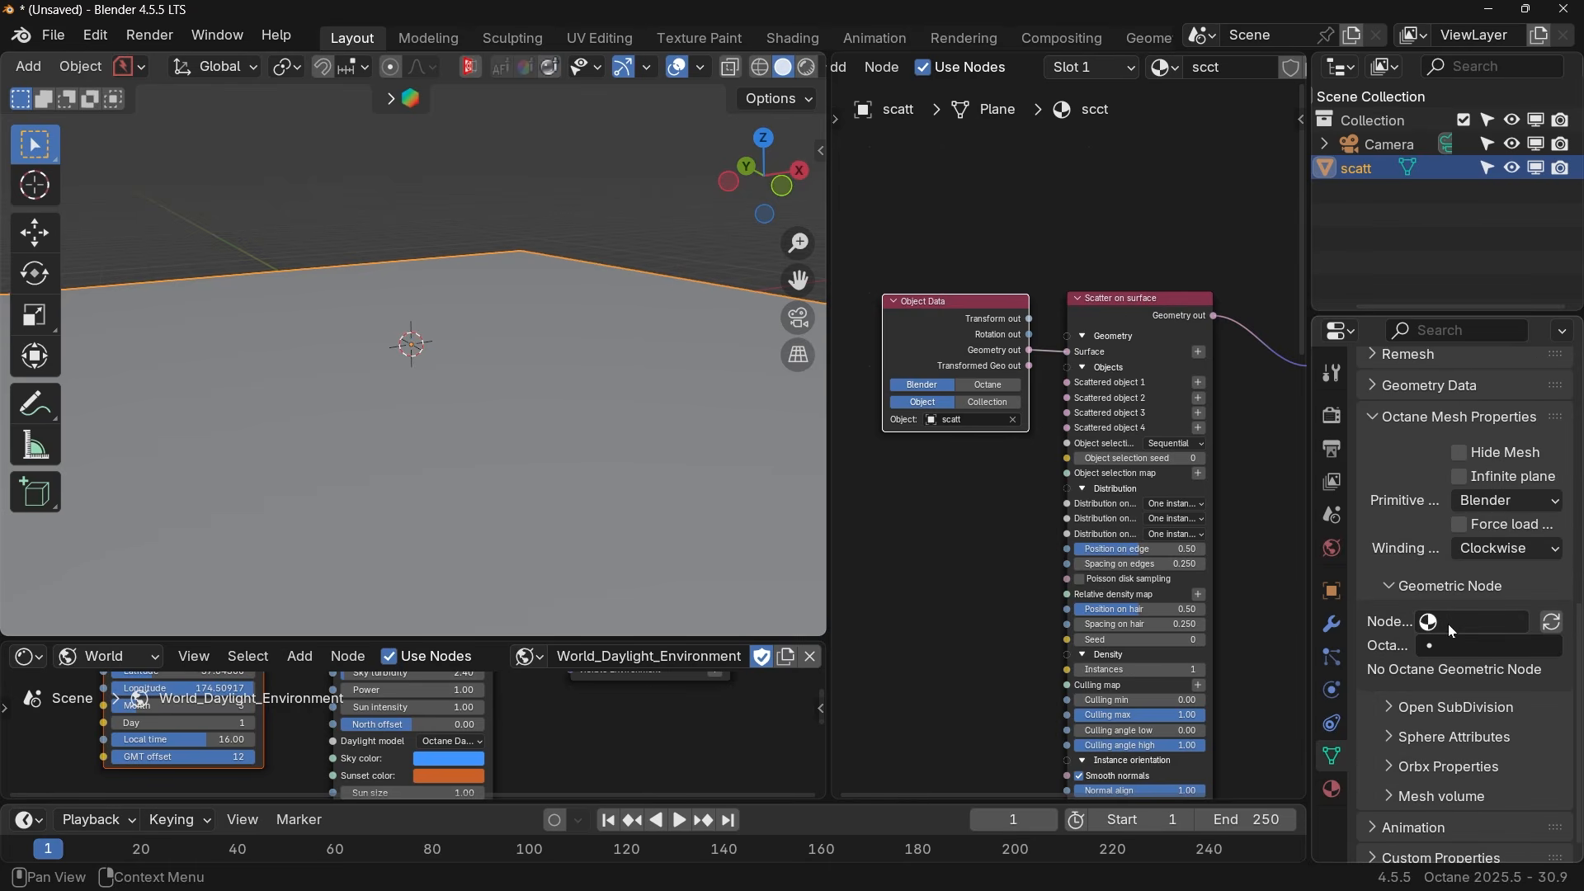
pyautogui.click(1448, 623)
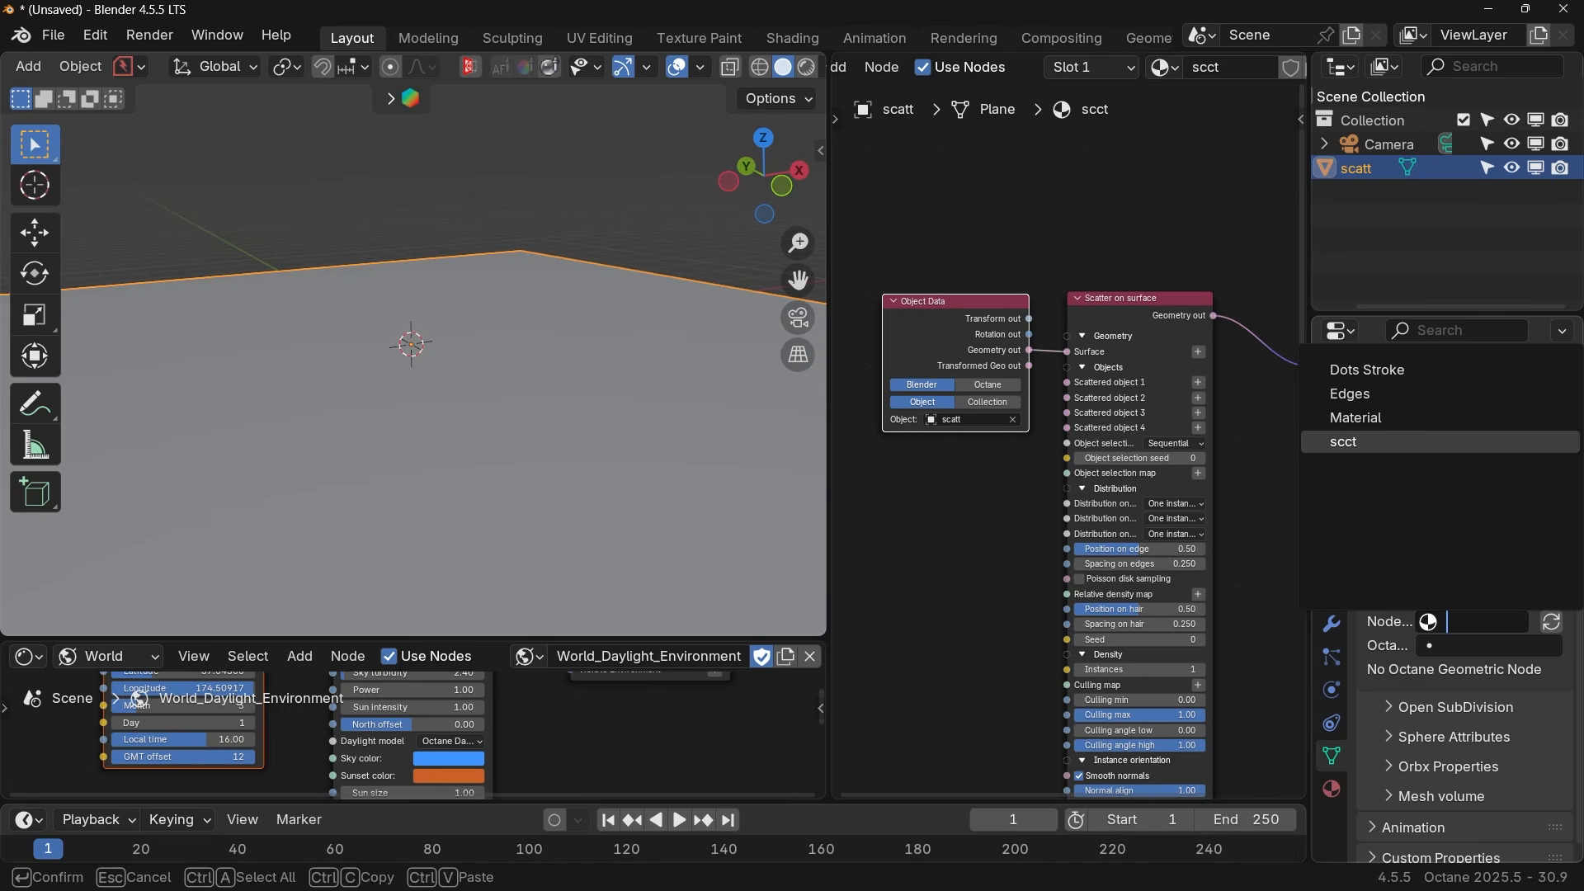
pyautogui.click(1403, 442)
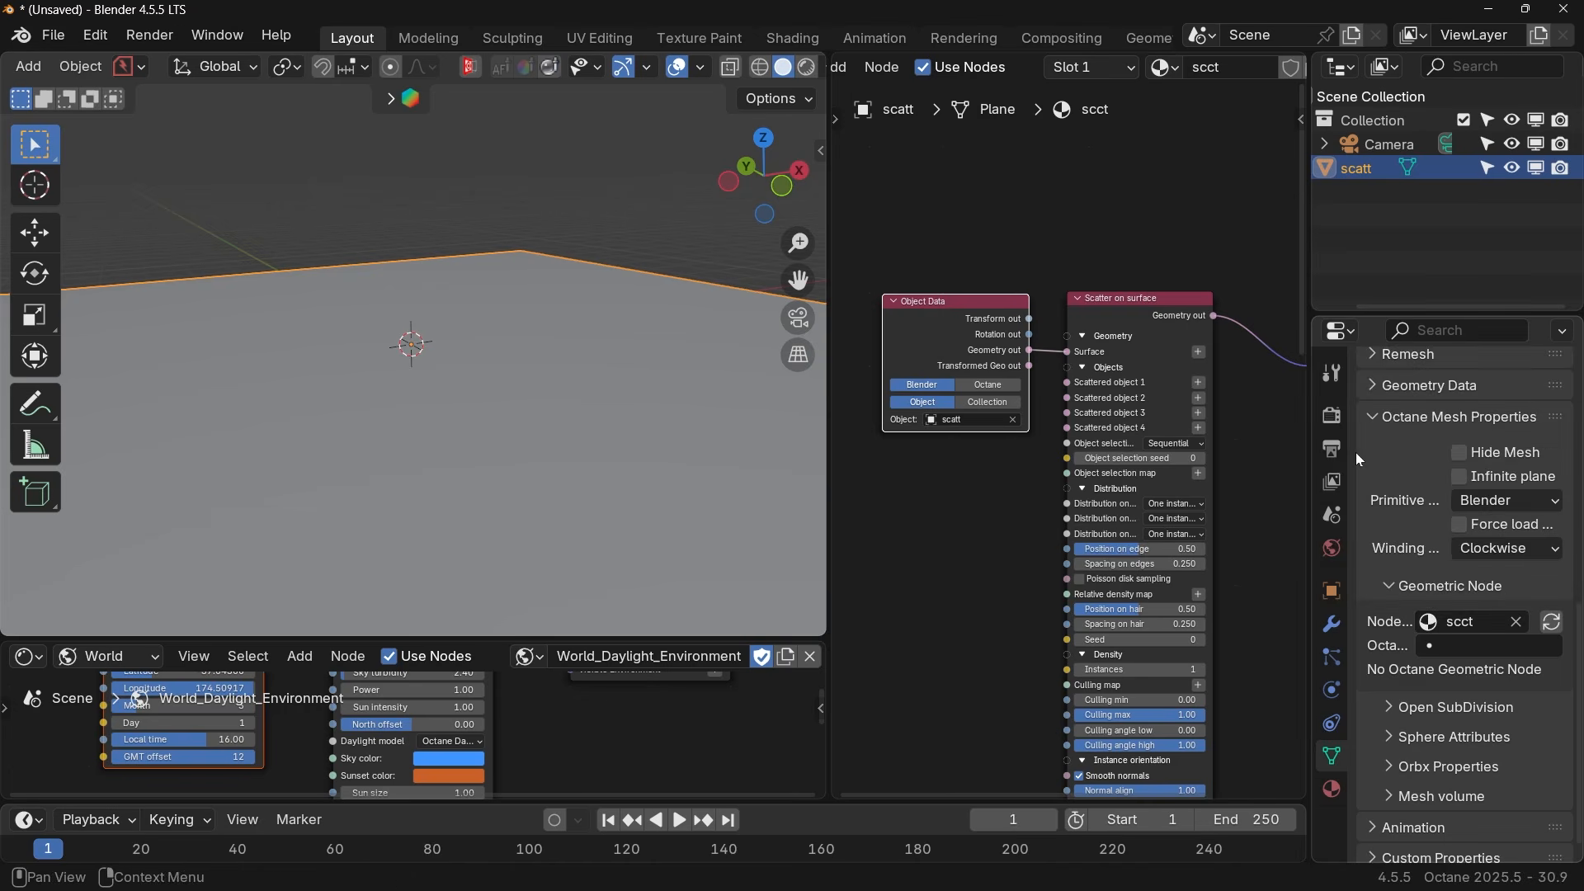
pyautogui.click(1459, 652)
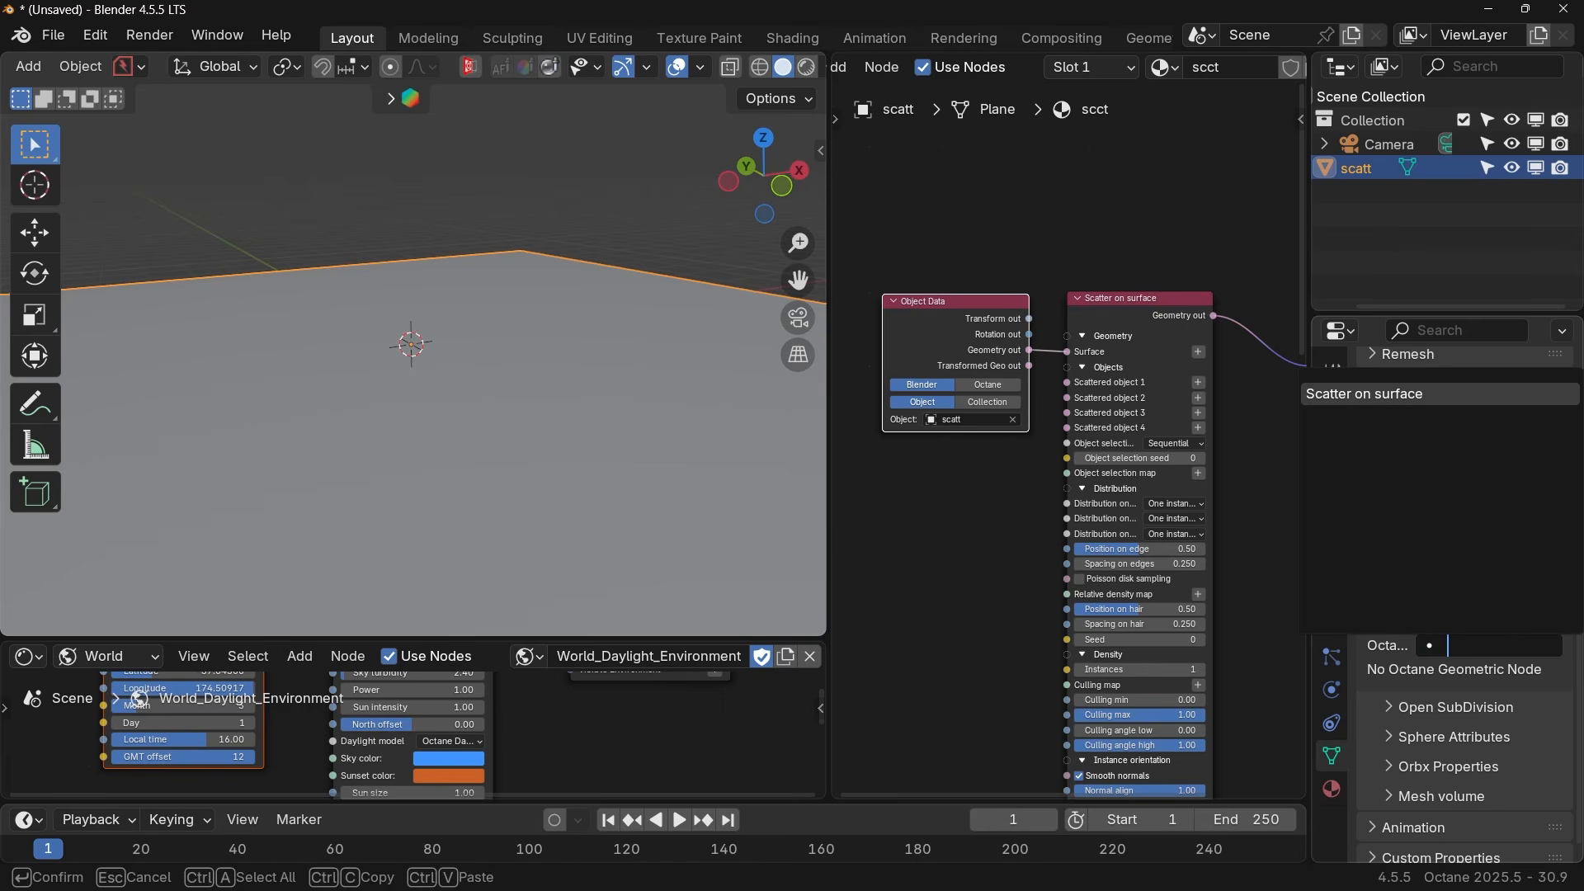
pyautogui.click(1365, 394)
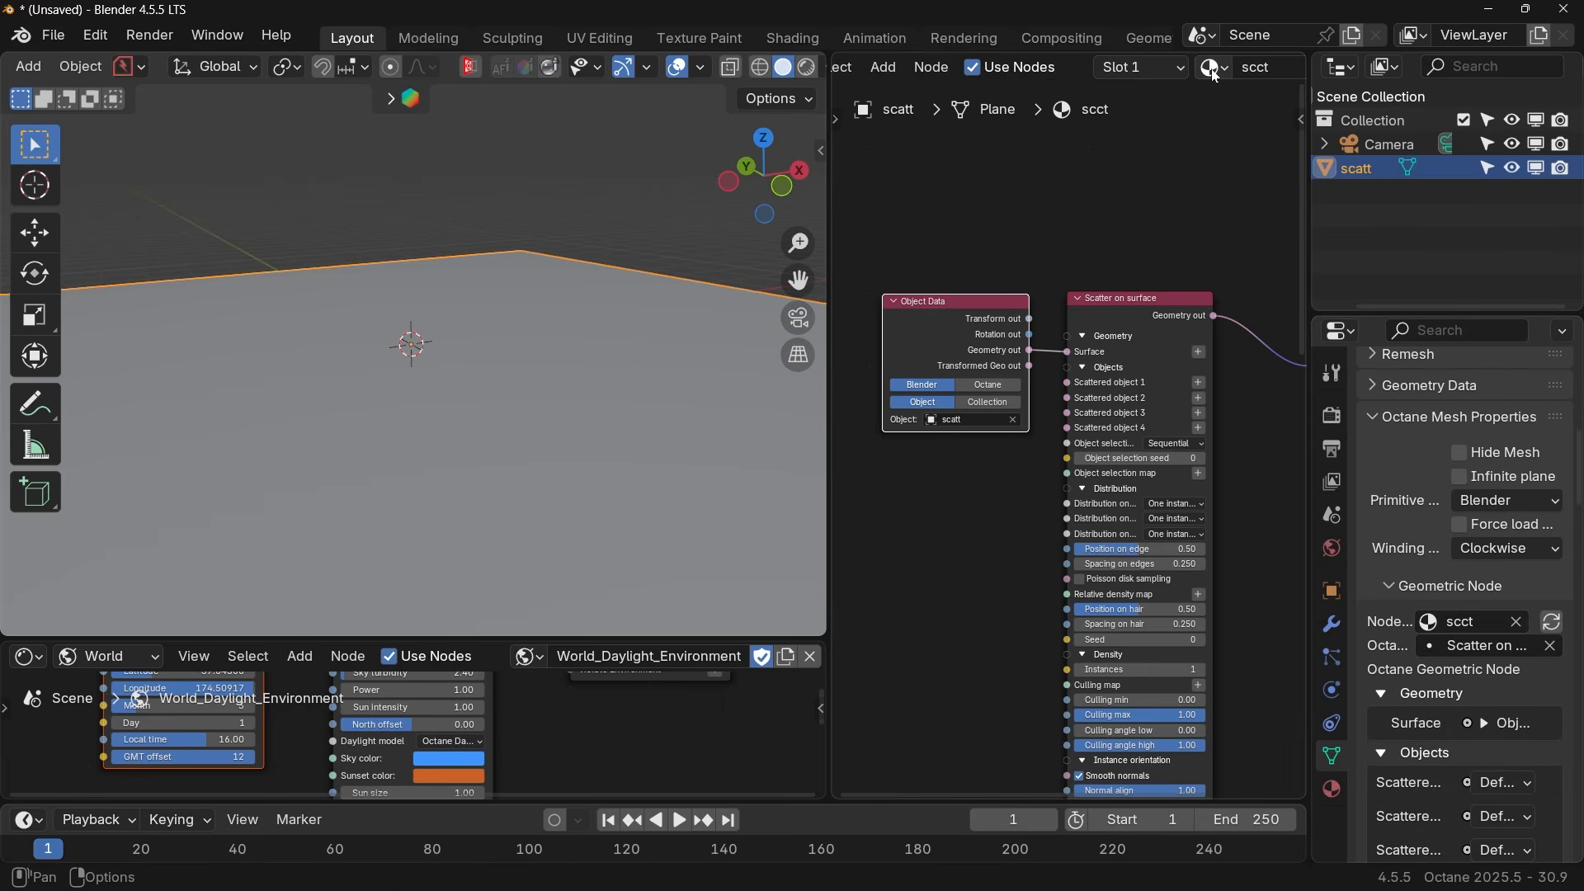
# Add a second Object Data node feeding Scattered object 1 and place it below the first Object Data node.
pyautogui.scroll(-4, 1172, 76)
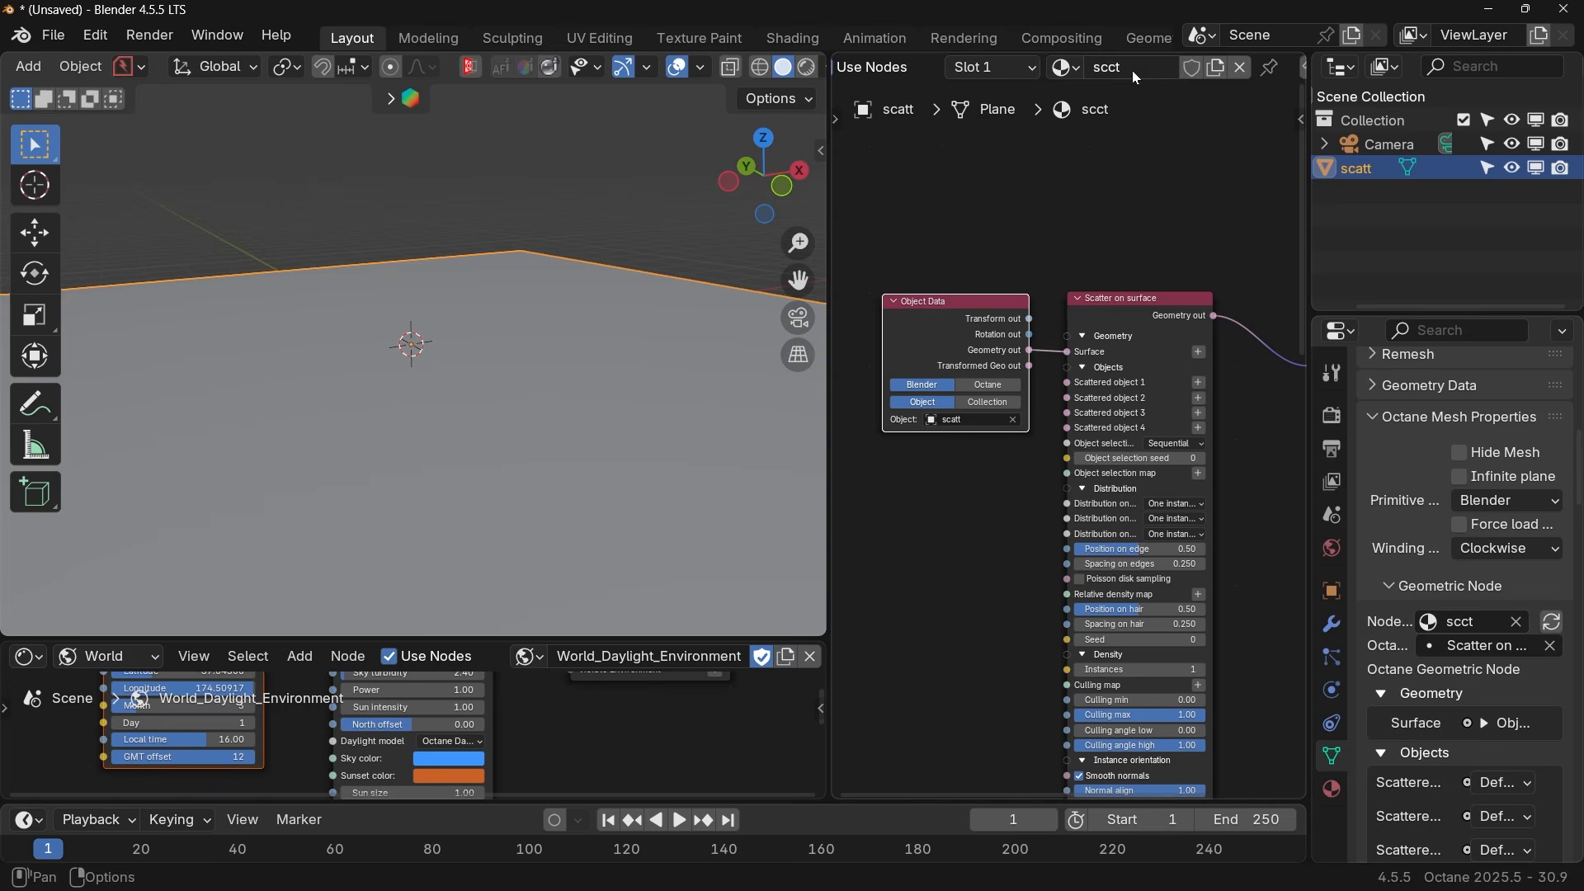
pyautogui.click(1095, 296)
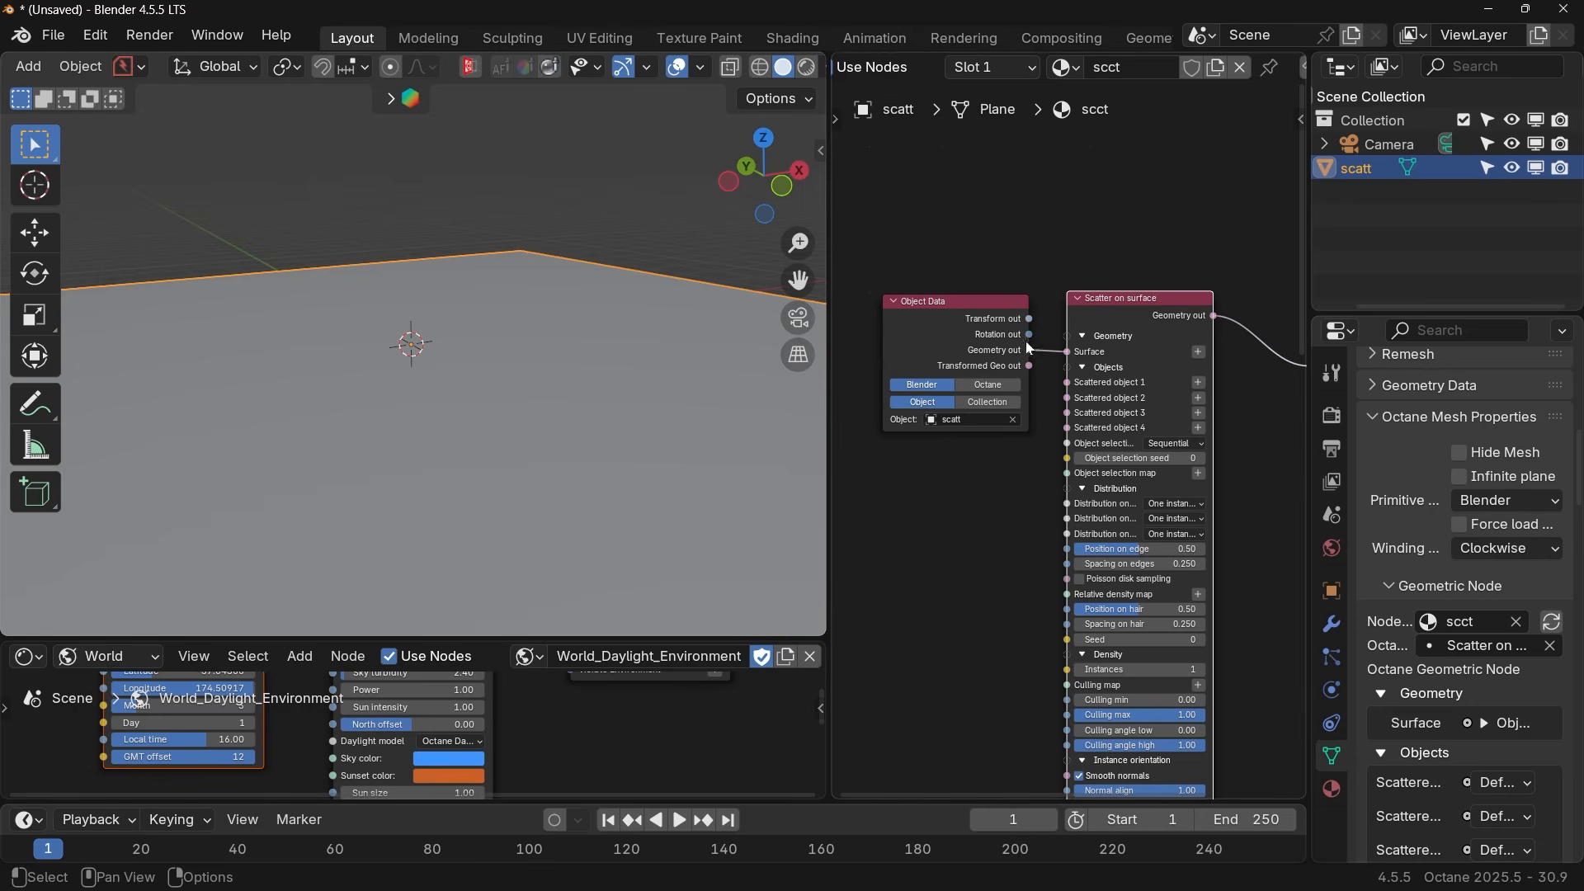
pyautogui.click(1202, 392)
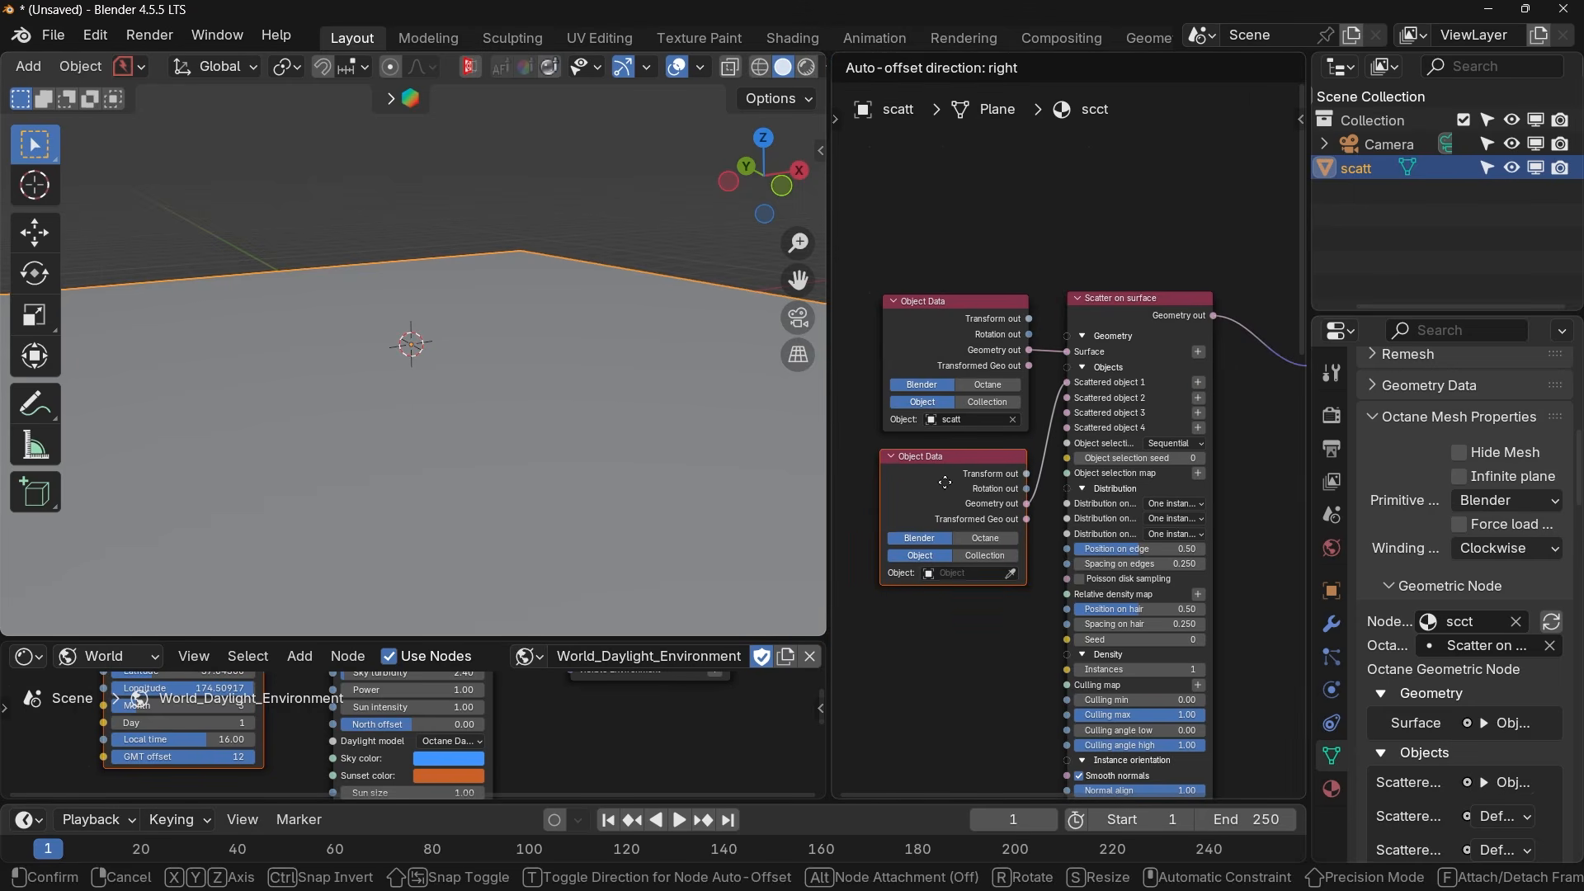
pyautogui.click(951, 490)
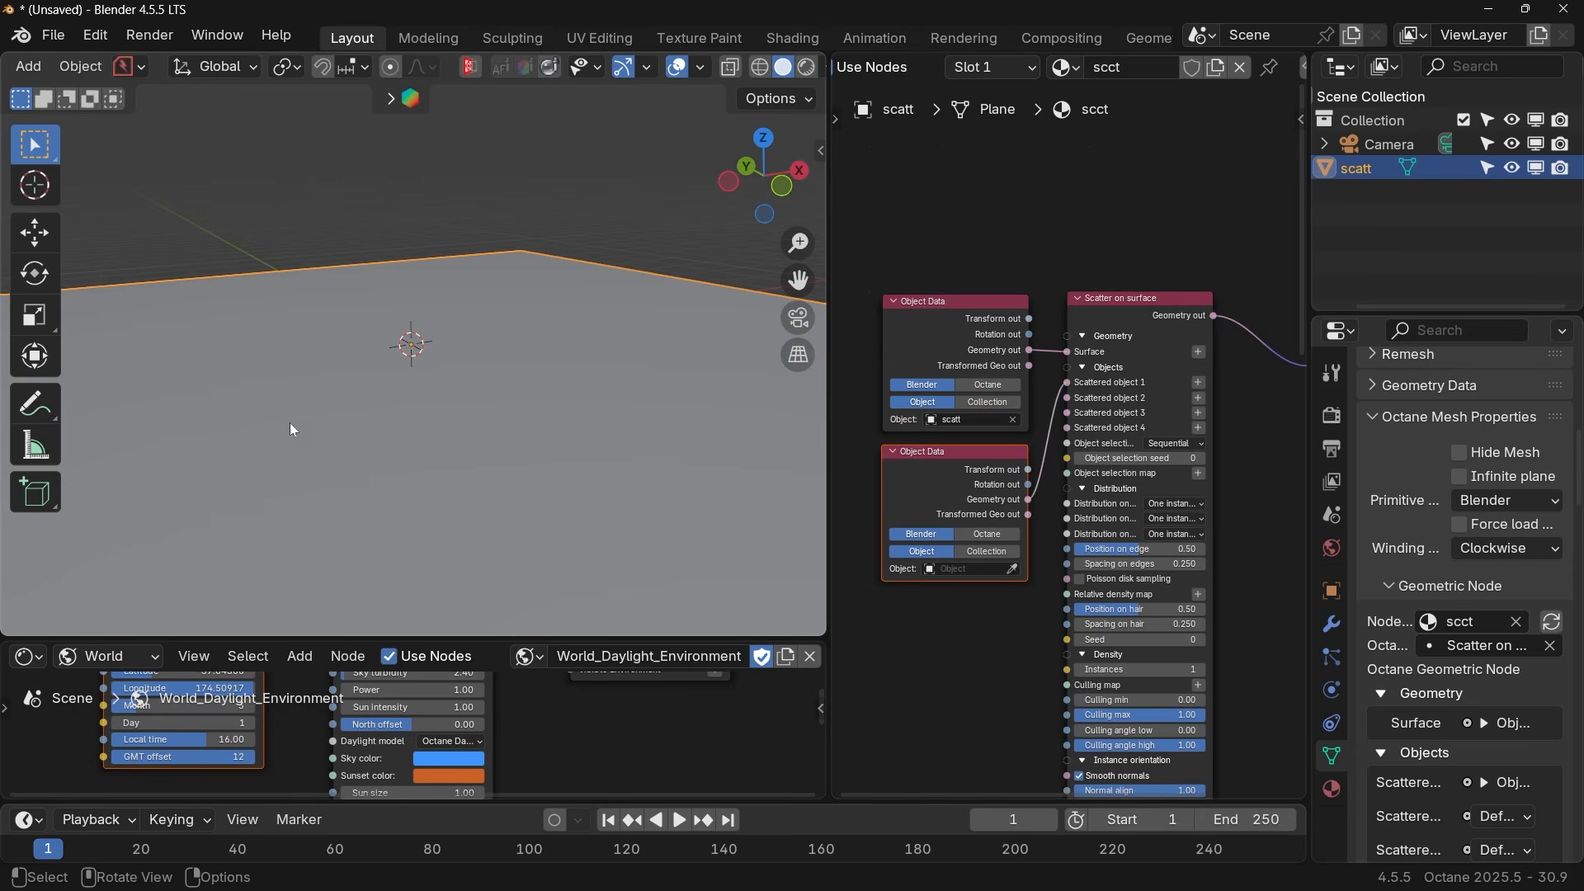
# Place the GS Conifer small A 1 asset from the Bushe catalog onto the ground plane.
pyautogui.moveTo(361, 660); pyautogui.dragTo(299, 373)
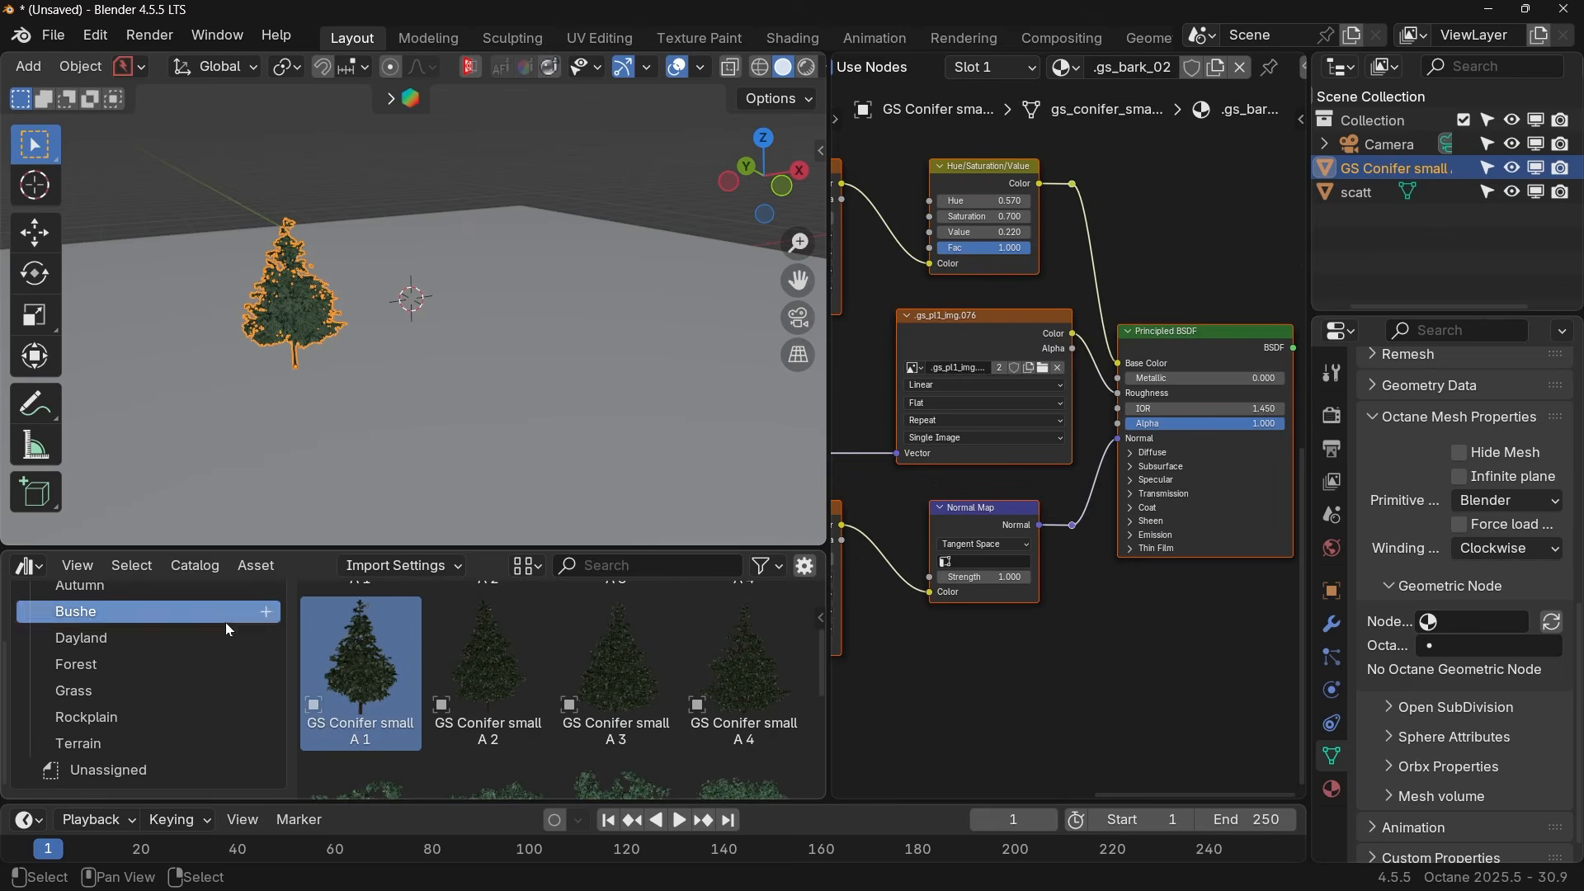
# Place the GS Deciduous bush A 4 asset from the Bushe catalog onto the ground plane beside the conifer.
pyautogui.scroll(-2, 693, 710)
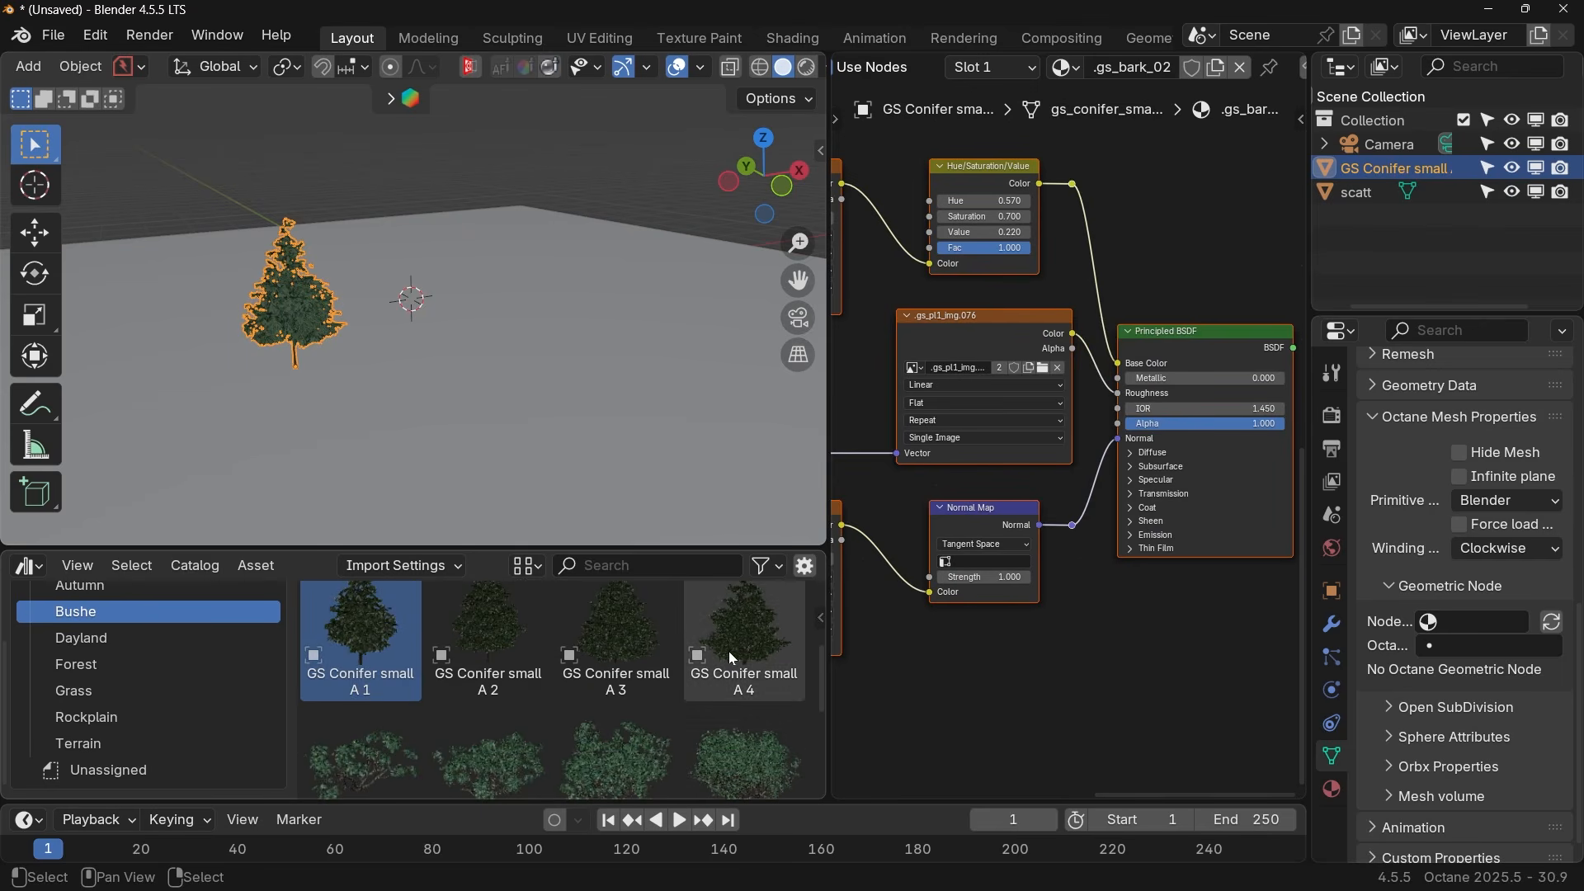
pyautogui.scroll(-2, 733, 737)
pyautogui.moveTo(733, 718); pyautogui.dragTo(495, 359)
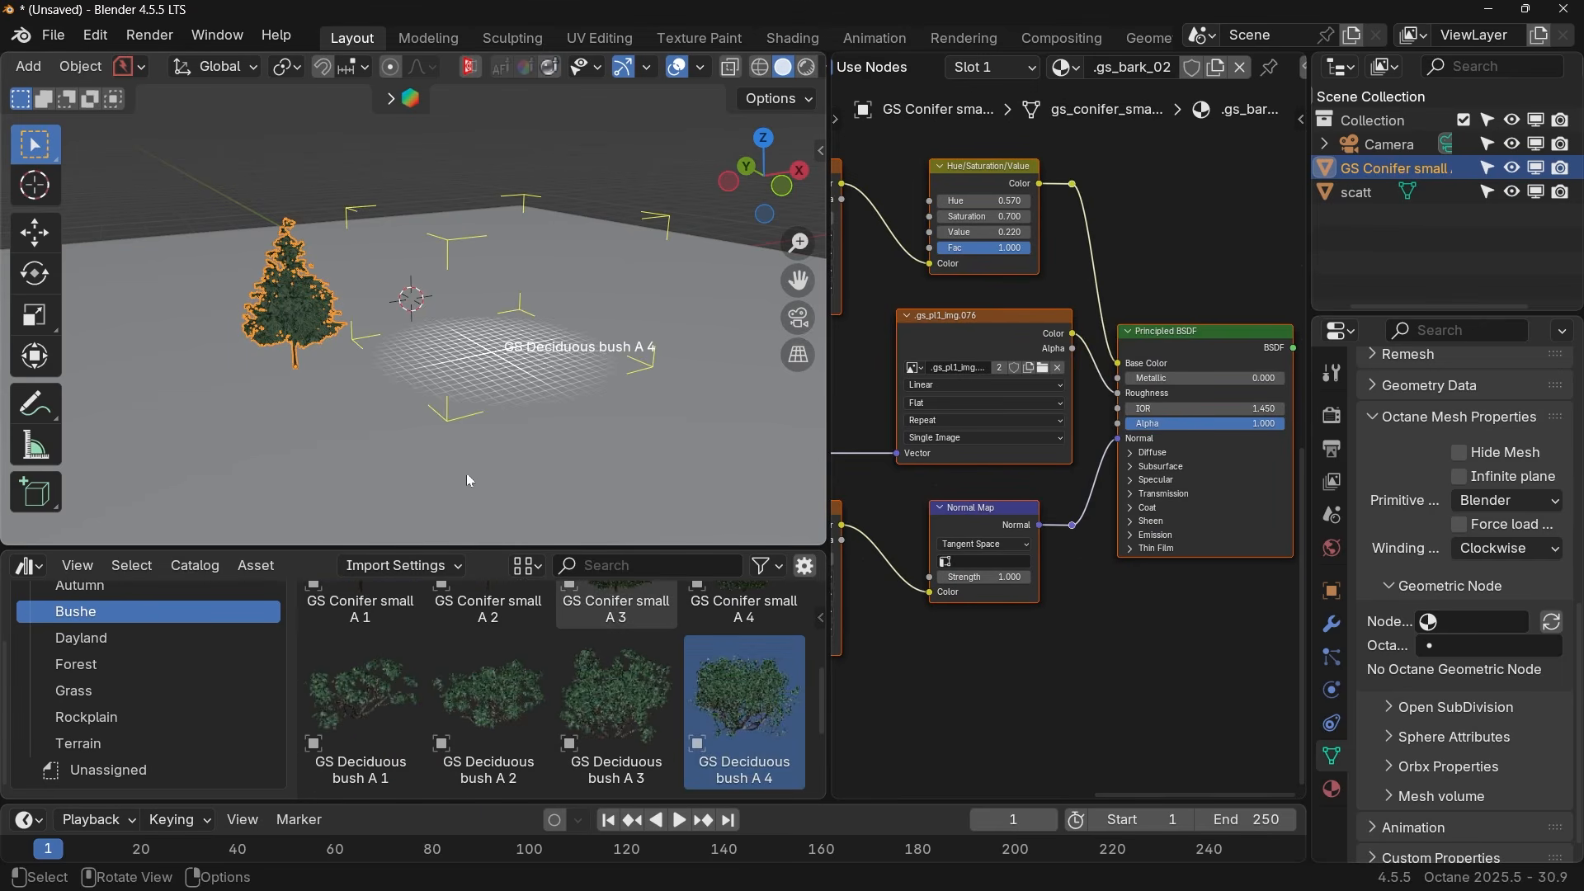
# Add an Object Data node feeding Scattered object 2 of the scatt plane's scatter node and place it below the other Object Data nodes.
pyautogui.click(609, 420)
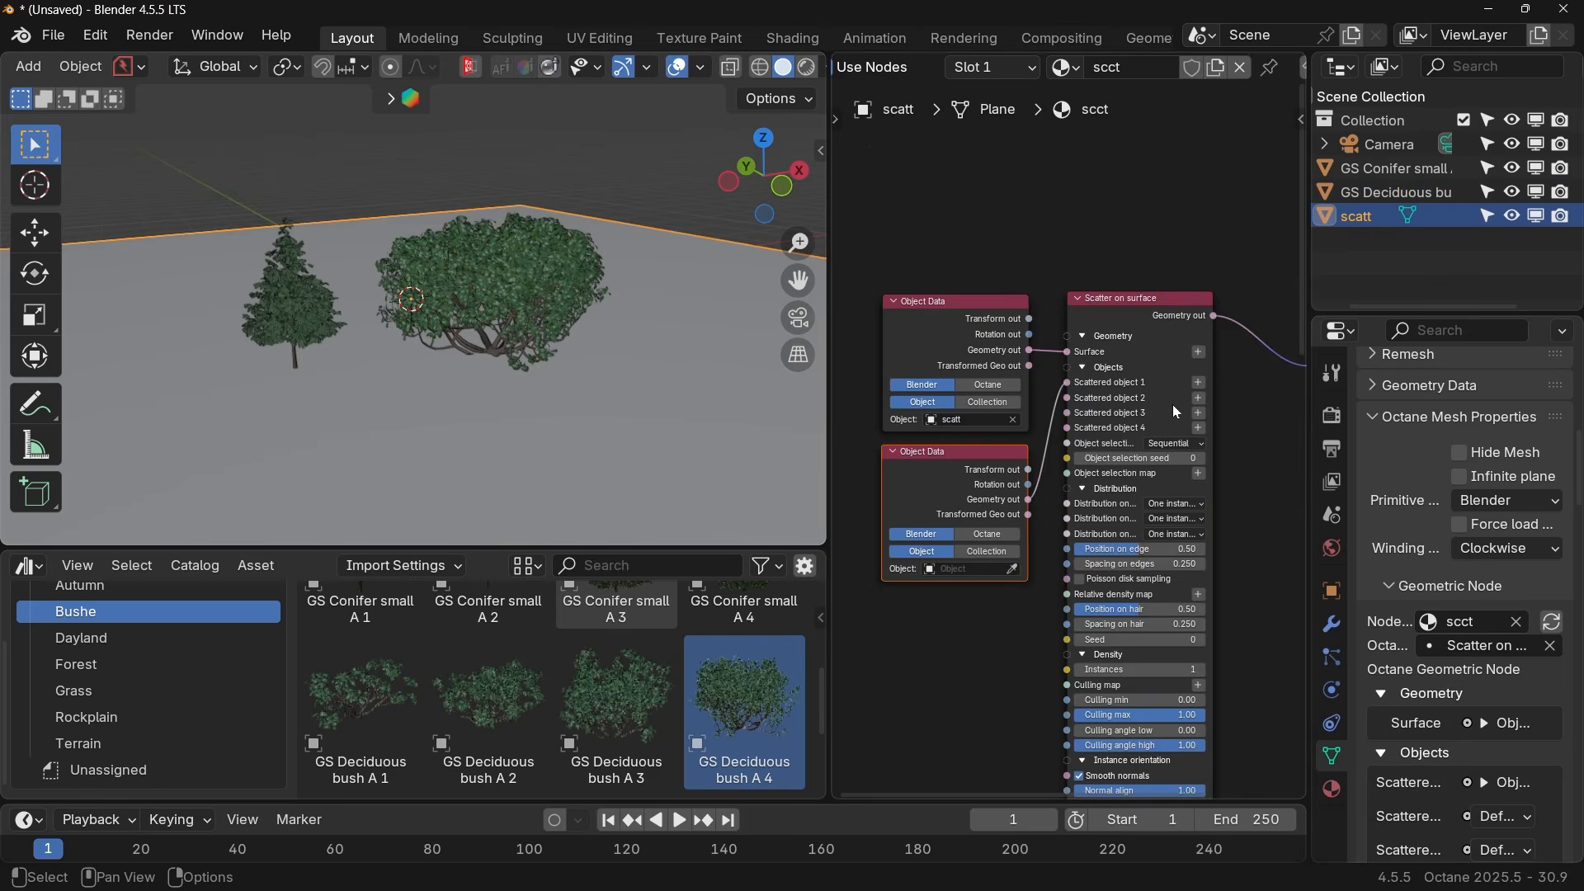
pyautogui.click(1199, 399)
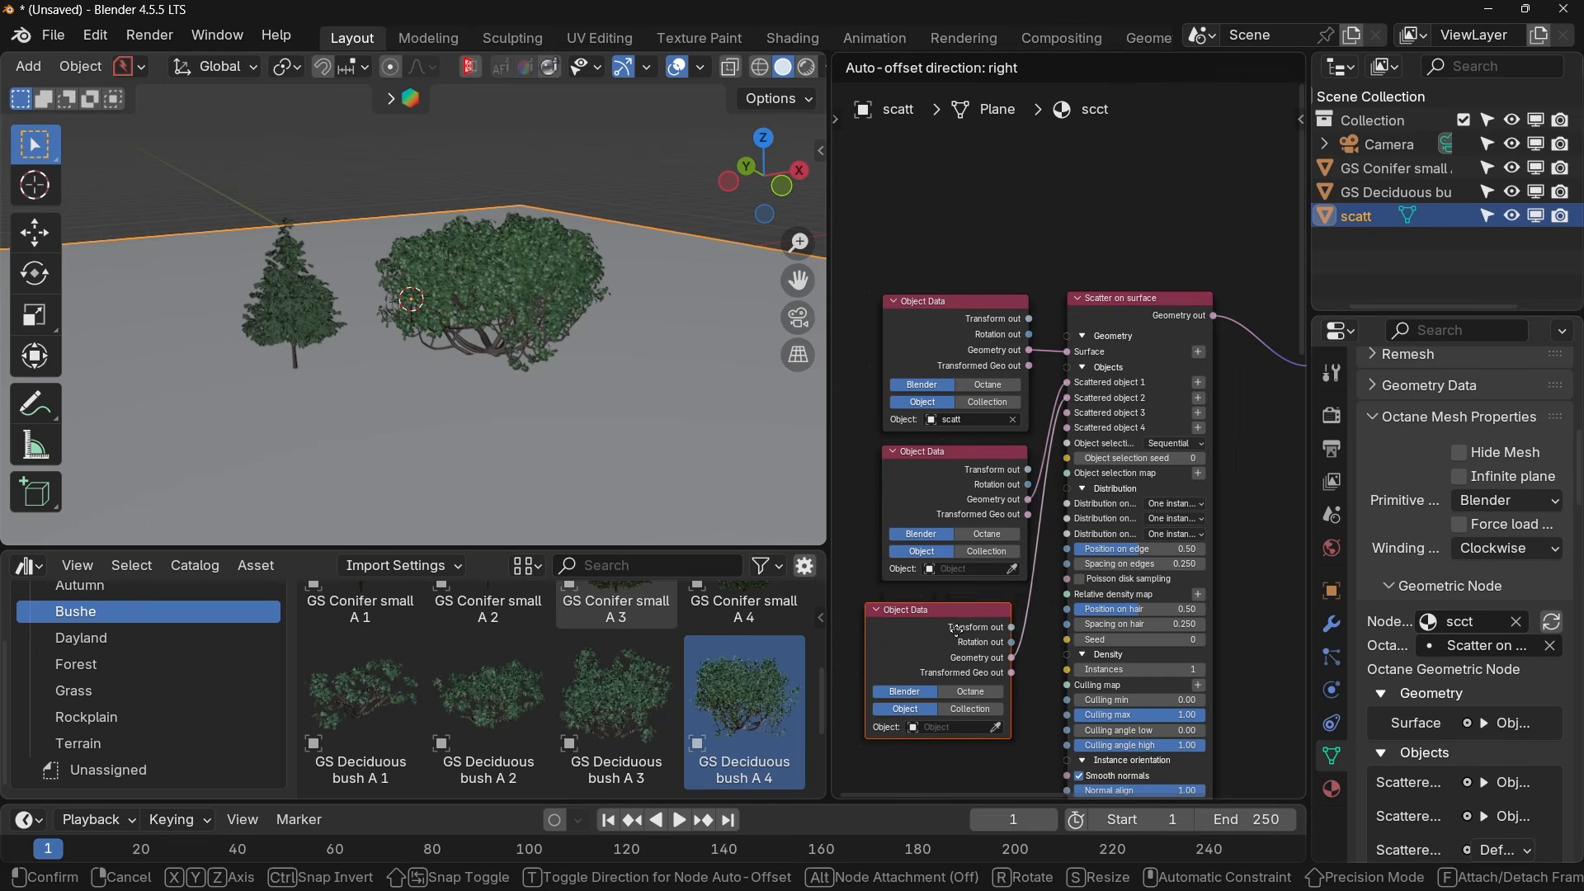
pyautogui.click(990, 577)
# Pick the conifer as the object of the Scattered object 1 node and the deciduous bush for Scattered object 2.
pyautogui.click(1013, 570)
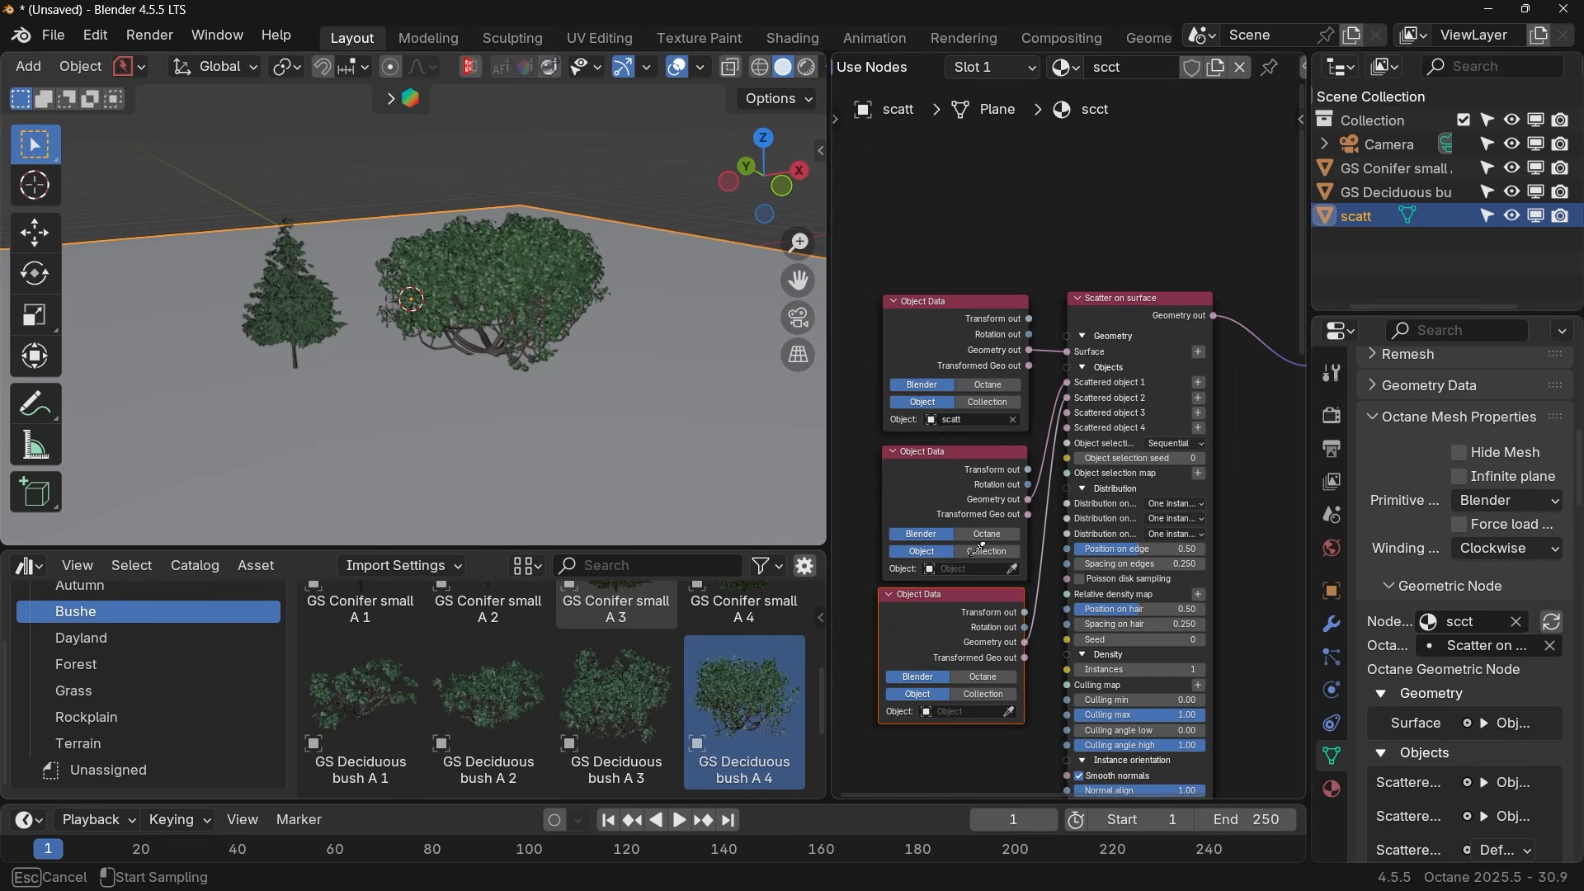
pyautogui.click(290, 299)
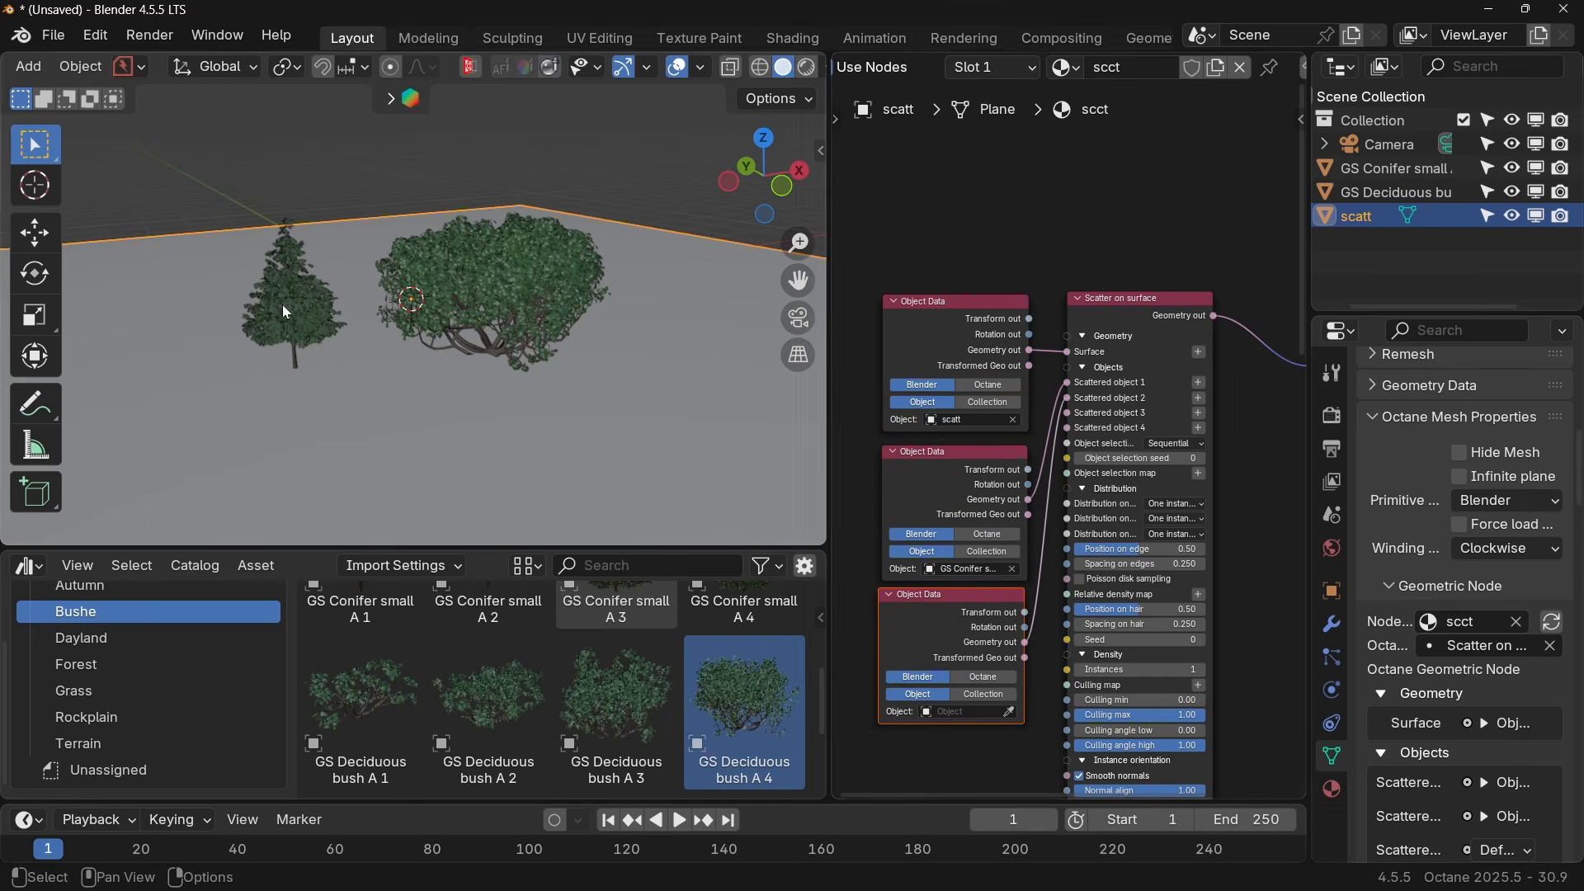
pyautogui.click(1014, 713)
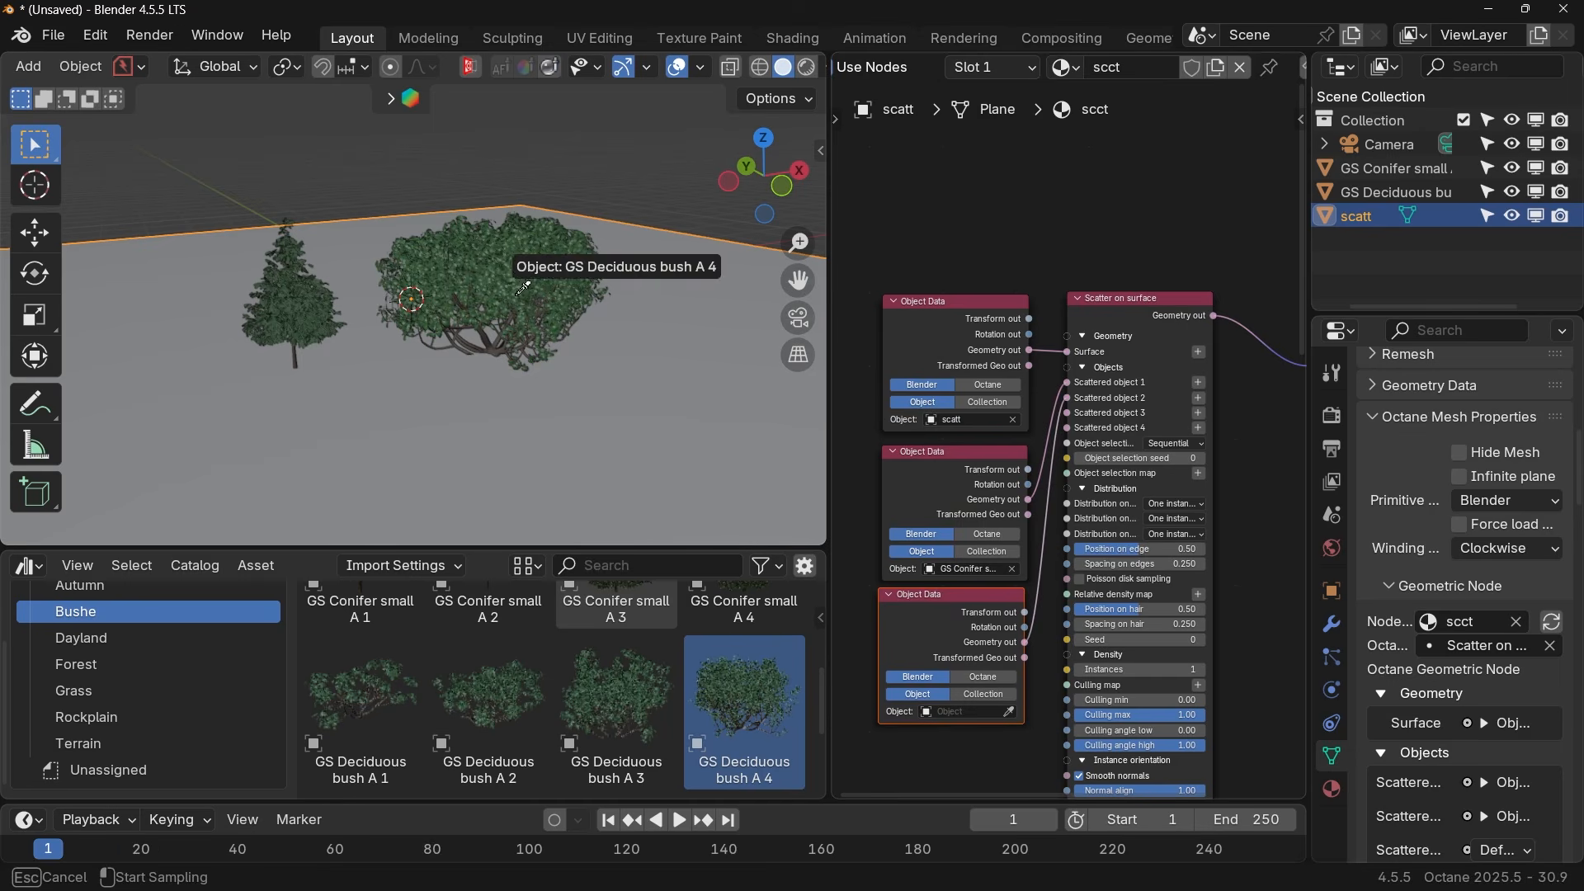
pyautogui.click(518, 302)
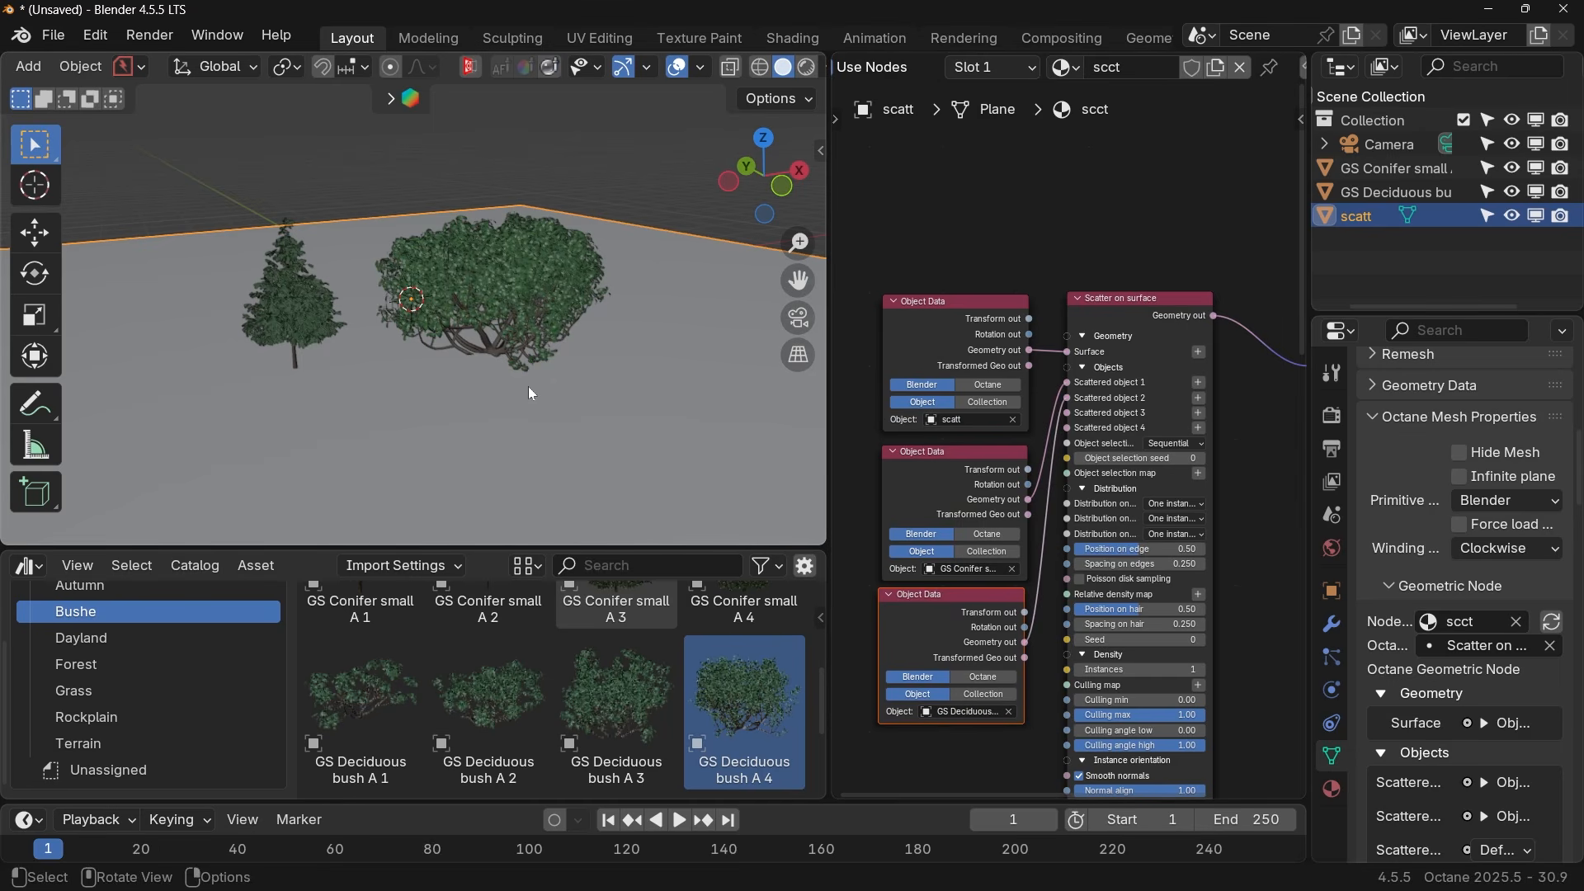
# Switch the 3D viewport to rendered shading with the whole ground plane in view.
pyautogui.scroll(-3, 528, 386)
pyautogui.moveTo(512, 396); pyautogui.dragTo(460, 384, button='middle')
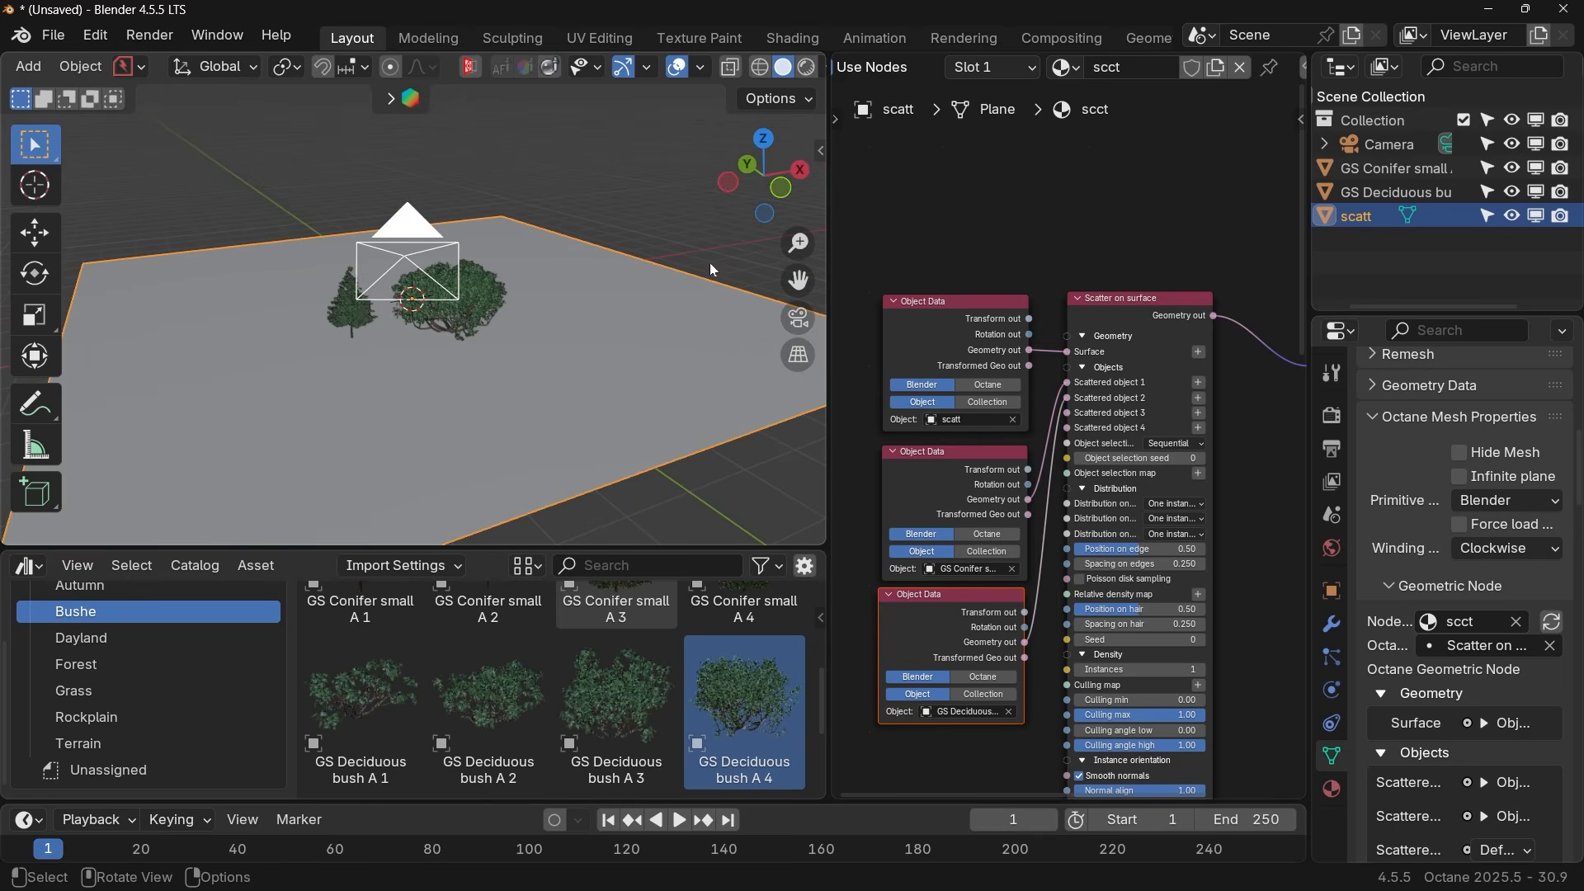
pyautogui.click(807, 67)
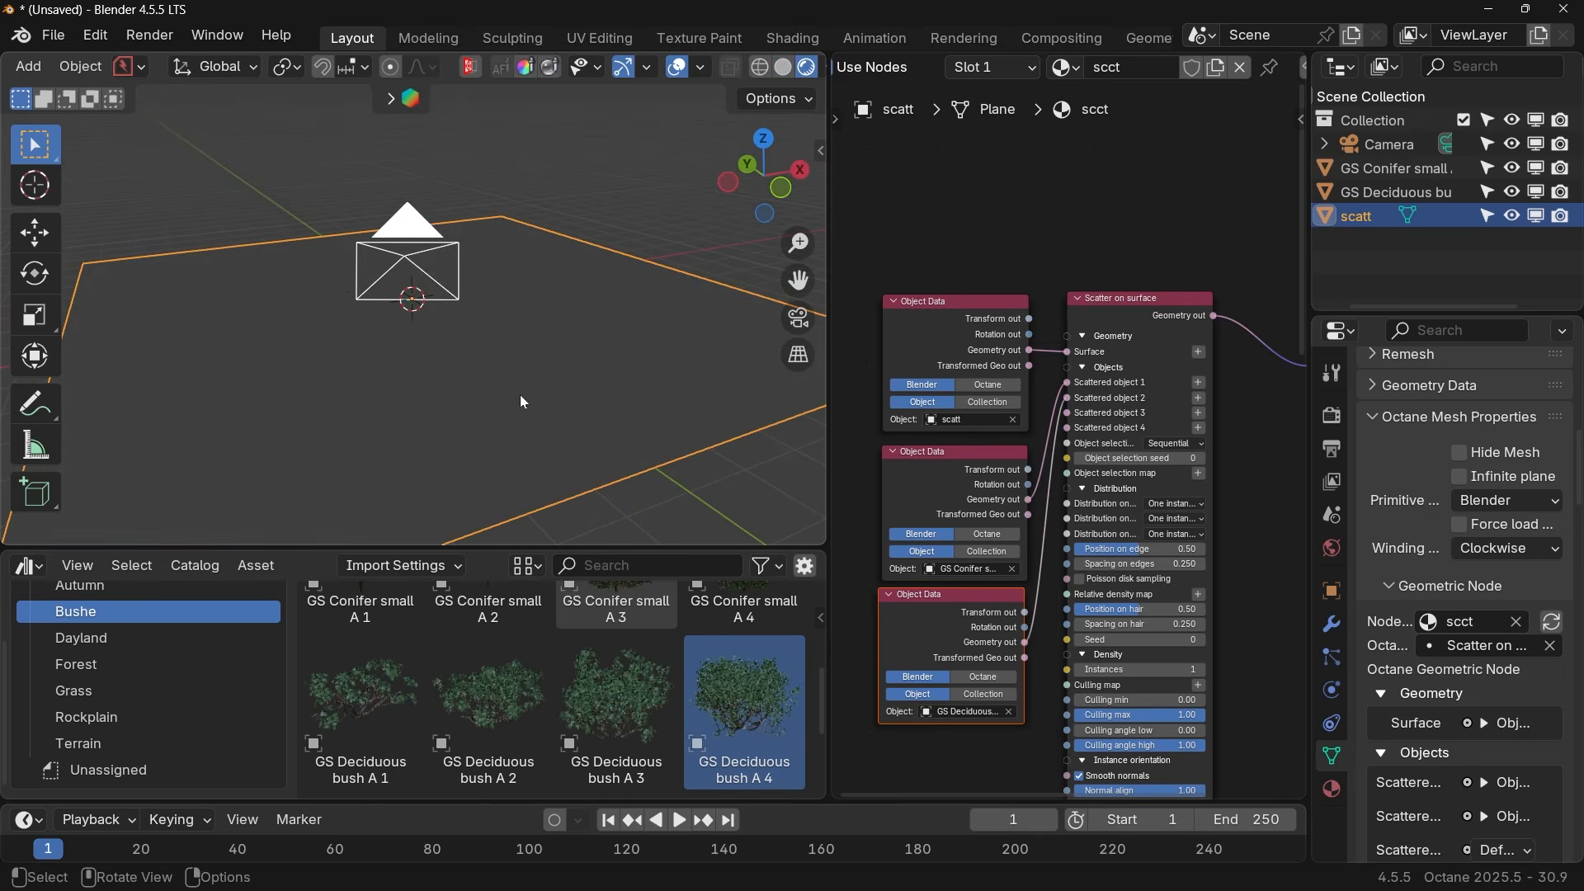
pyautogui.scroll(-3, 520, 404)
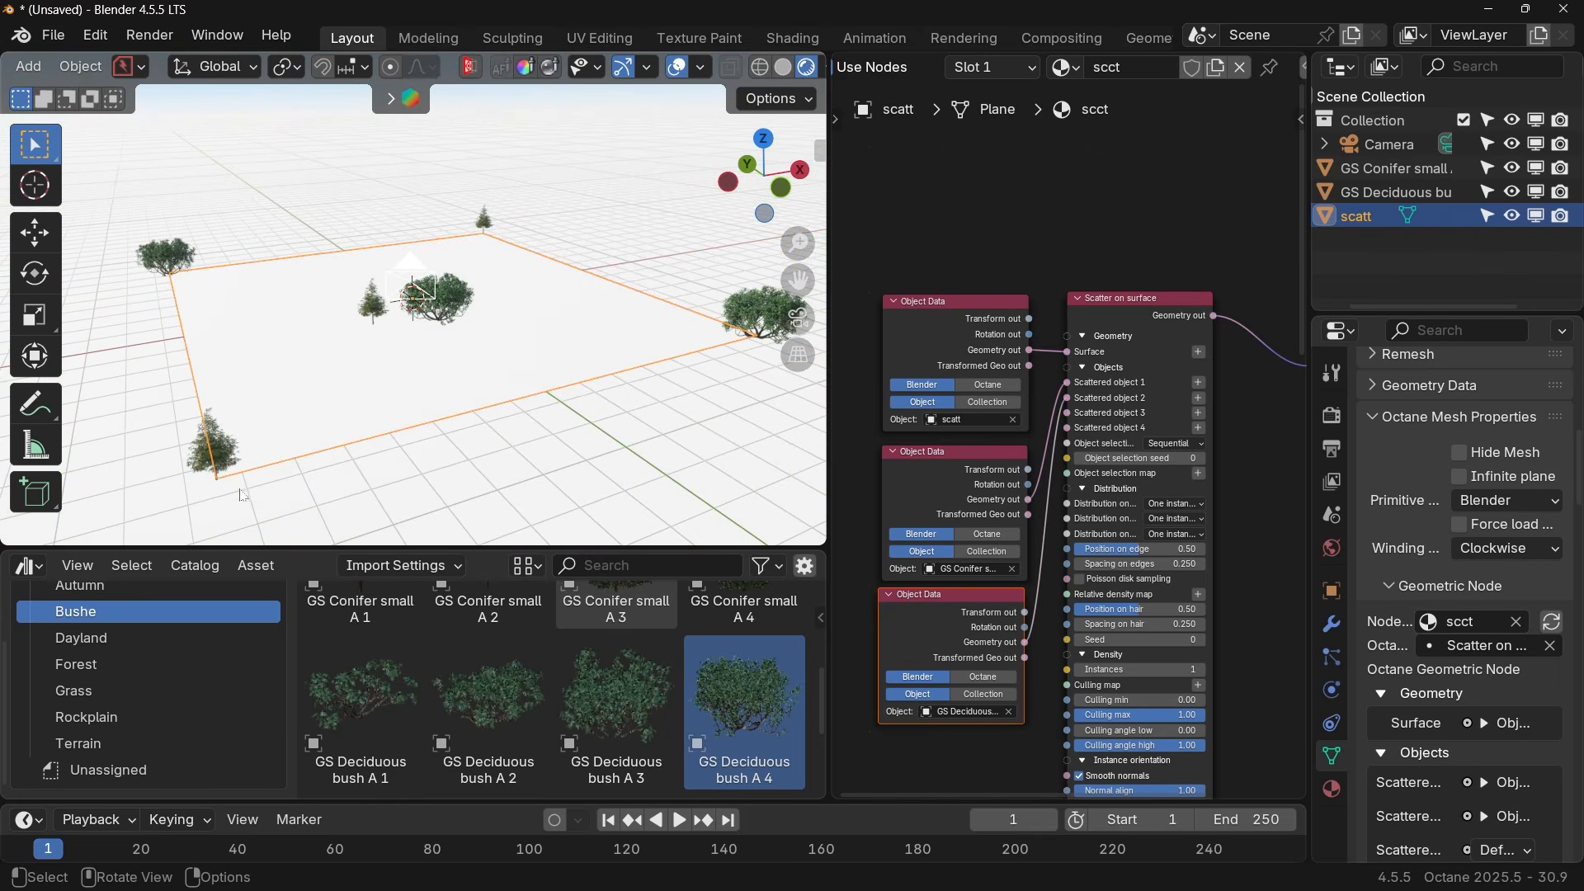
# Widen the Scatter on surface node and set Distribution on surfaces to Random instances by relative area.
pyautogui.moveTo(1051, 440); pyautogui.dragTo(927, 369, button='middle')
pyautogui.click(999, 254)
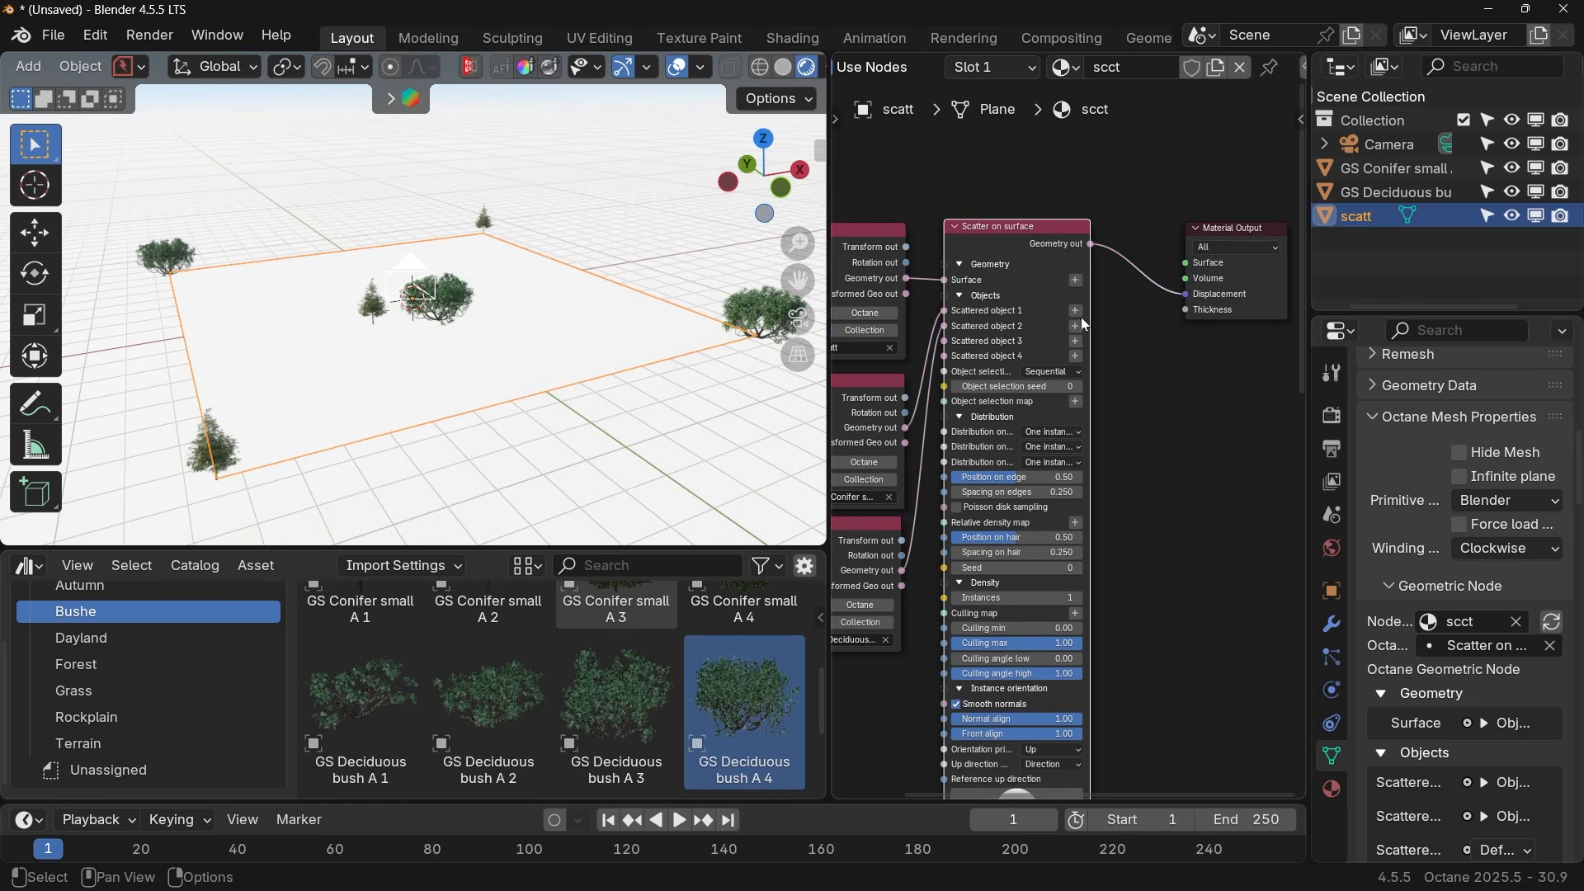
pyautogui.moveTo(1090, 350); pyautogui.dragTo(1251, 351)
pyautogui.moveTo(1109, 465); pyautogui.dragTo(1013, 409, button='middle')
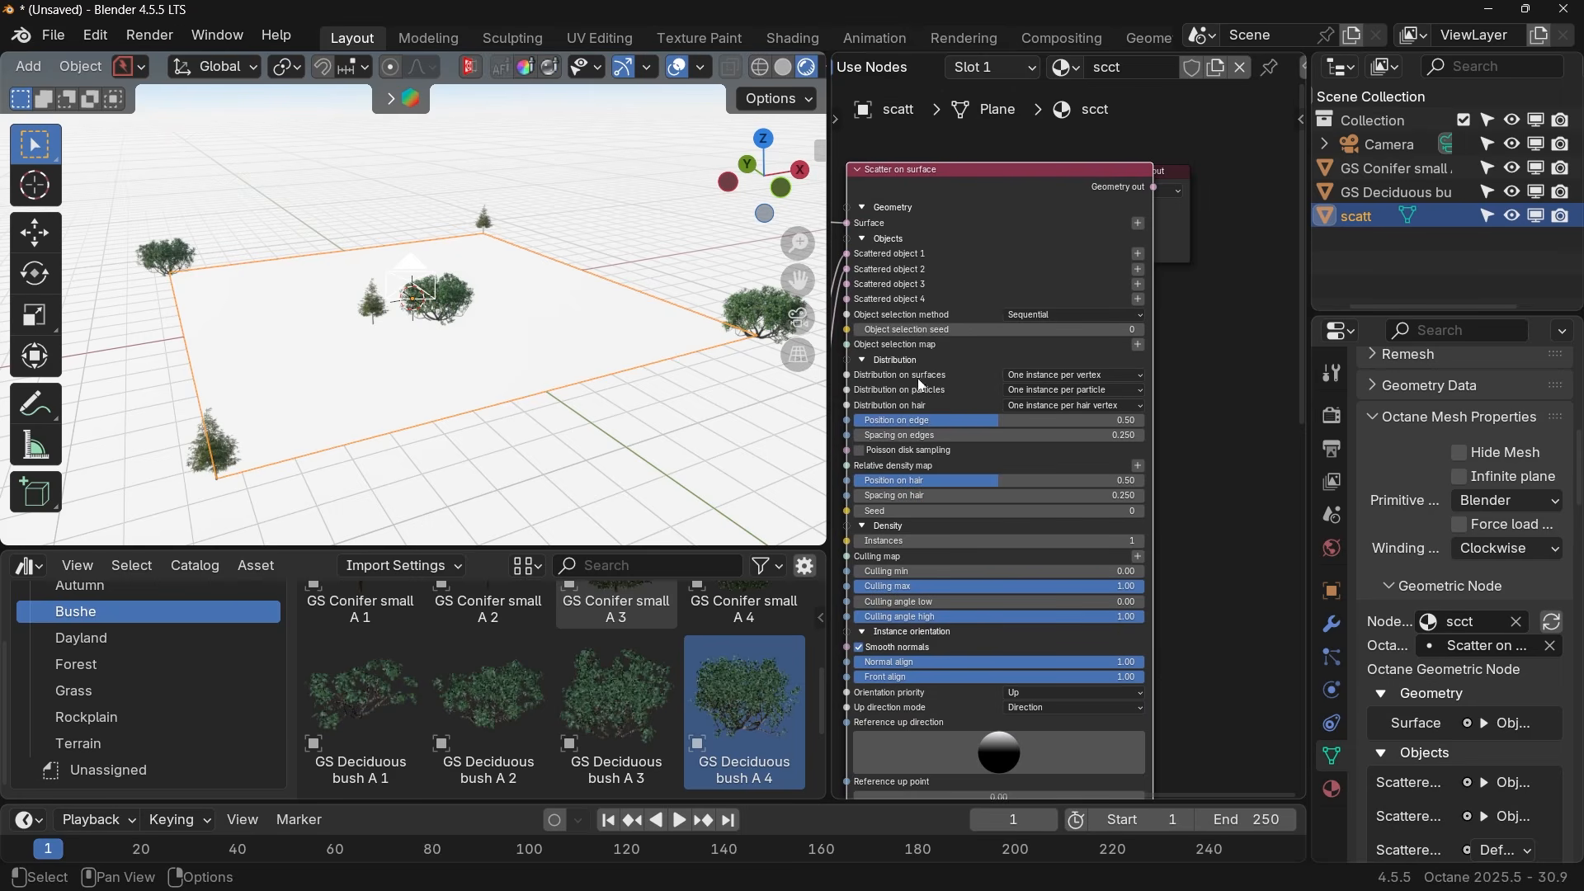
pyautogui.click(1062, 378)
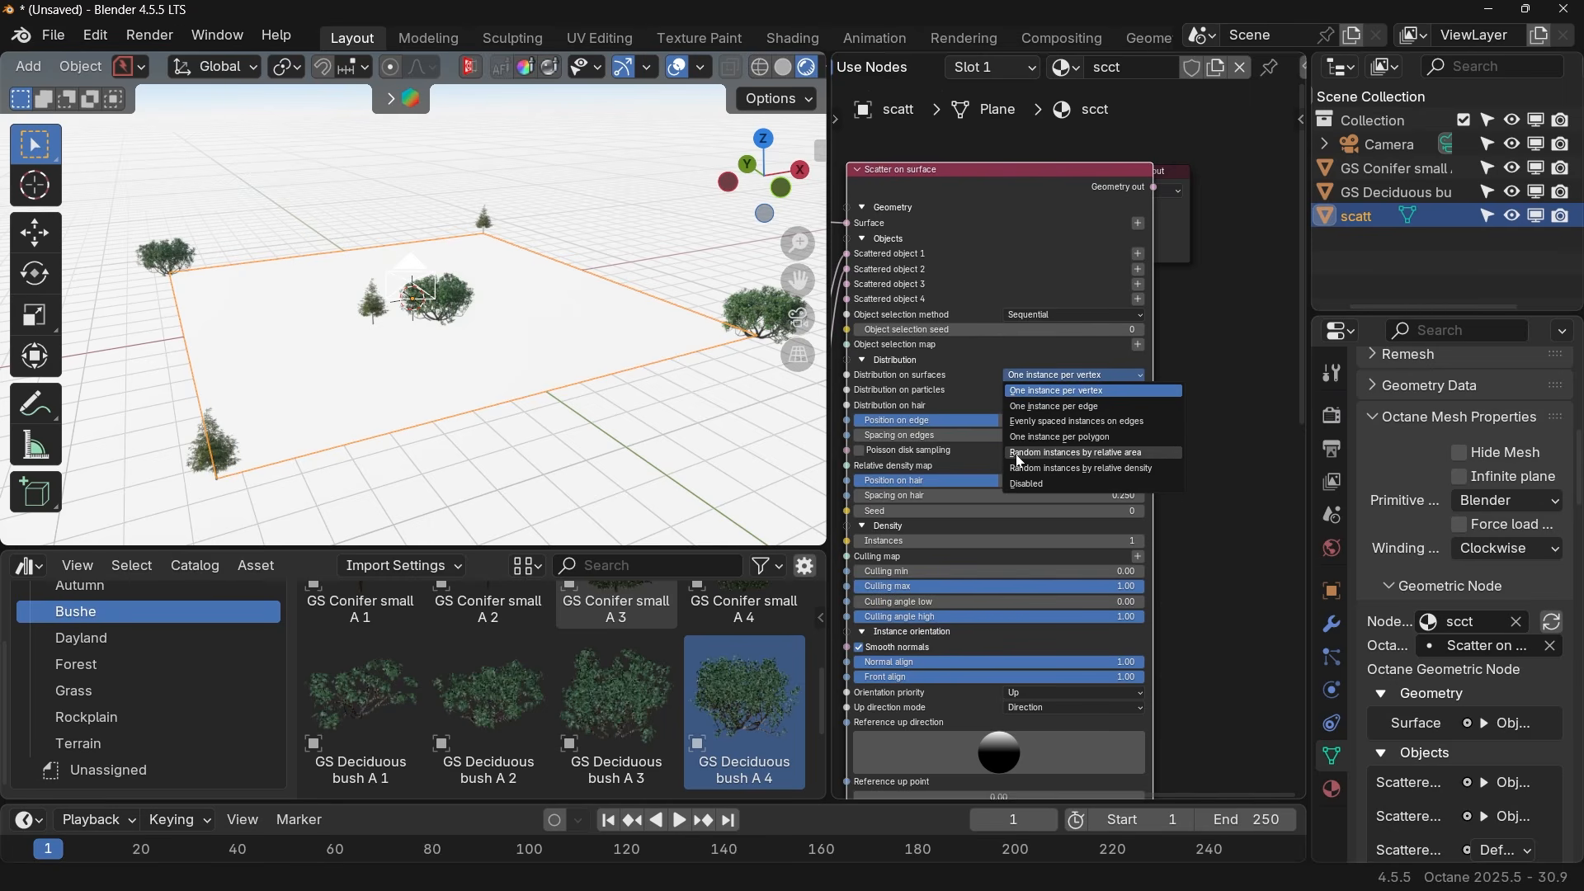
pyautogui.click(1114, 456)
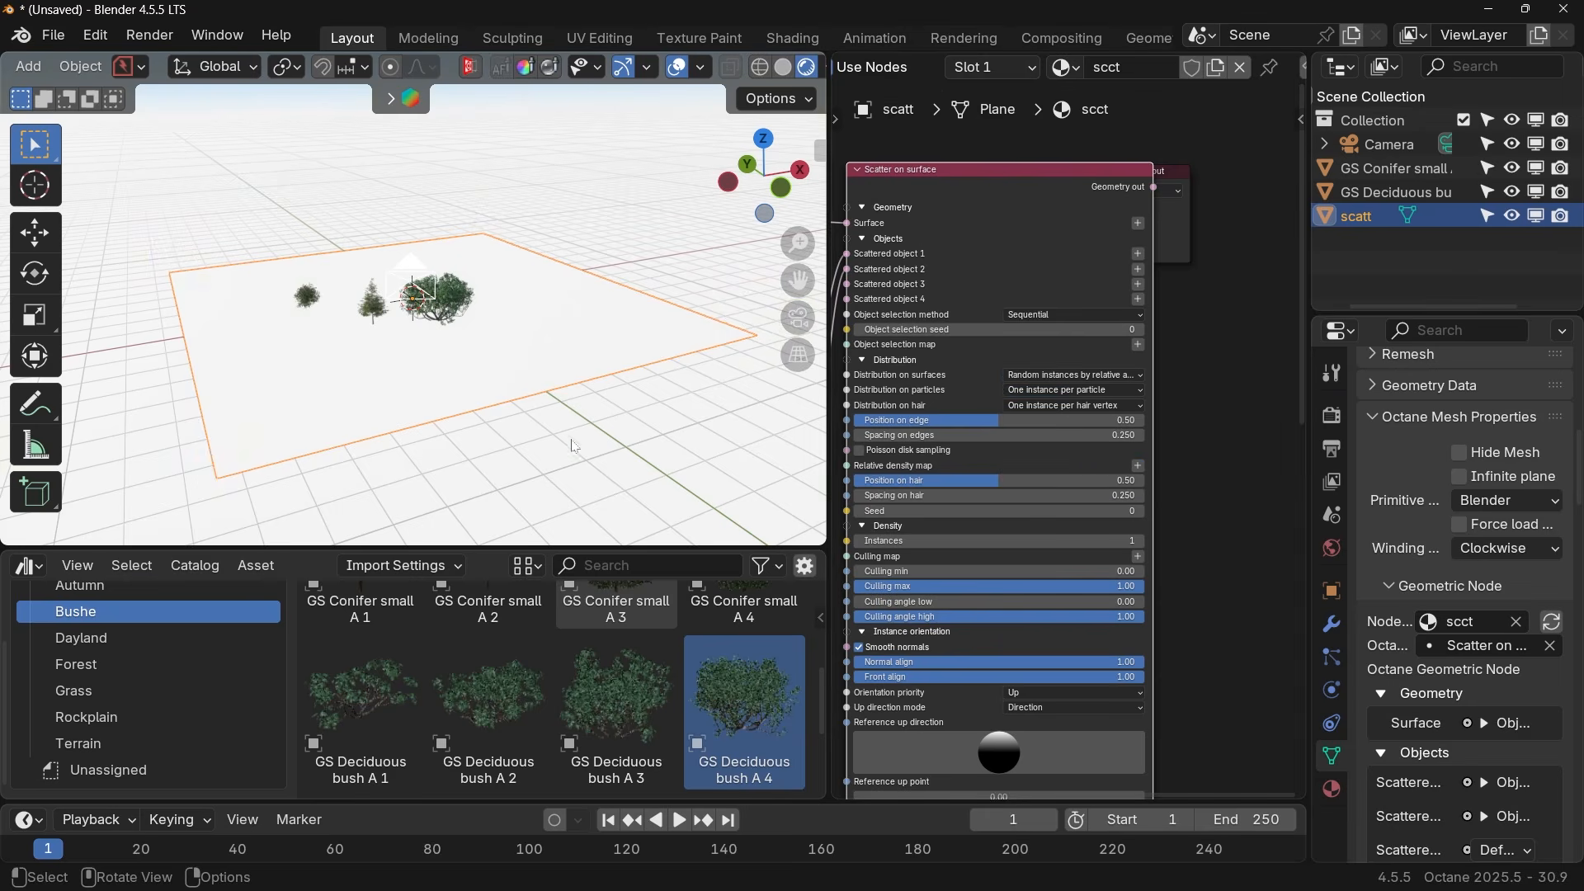
# Raise the scatter node's Instances to 76 and inspect the scattered plants from above.
pyautogui.scroll(4, 476, 392)
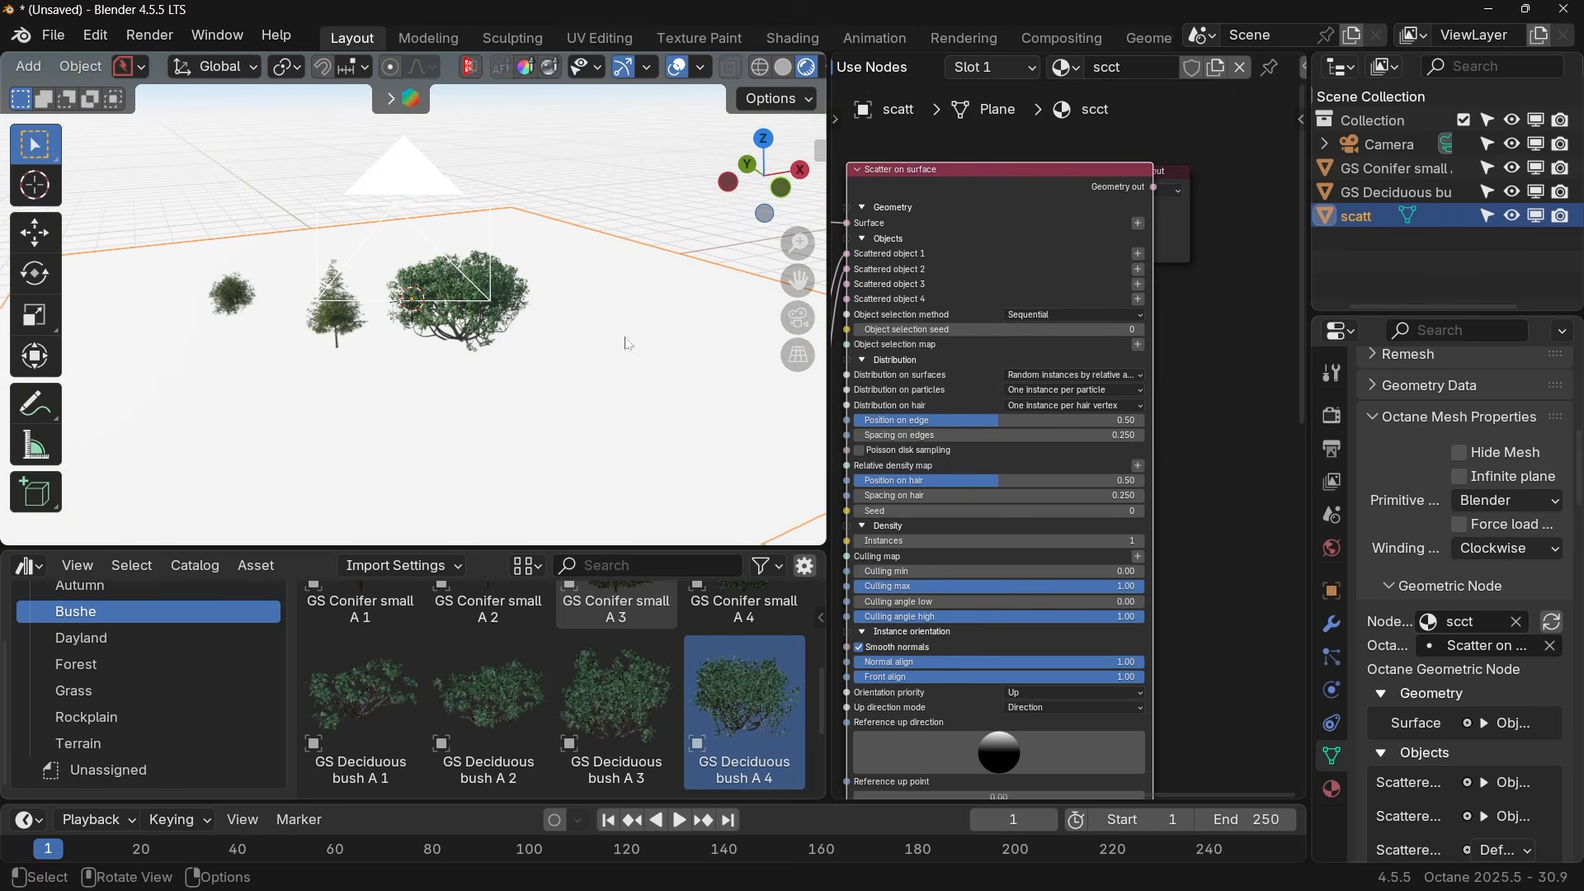
pyautogui.moveTo(998, 540); pyautogui.dragTo(1071, 540)
pyautogui.moveTo(540, 369); pyautogui.dragTo(489, 426, button='middle')
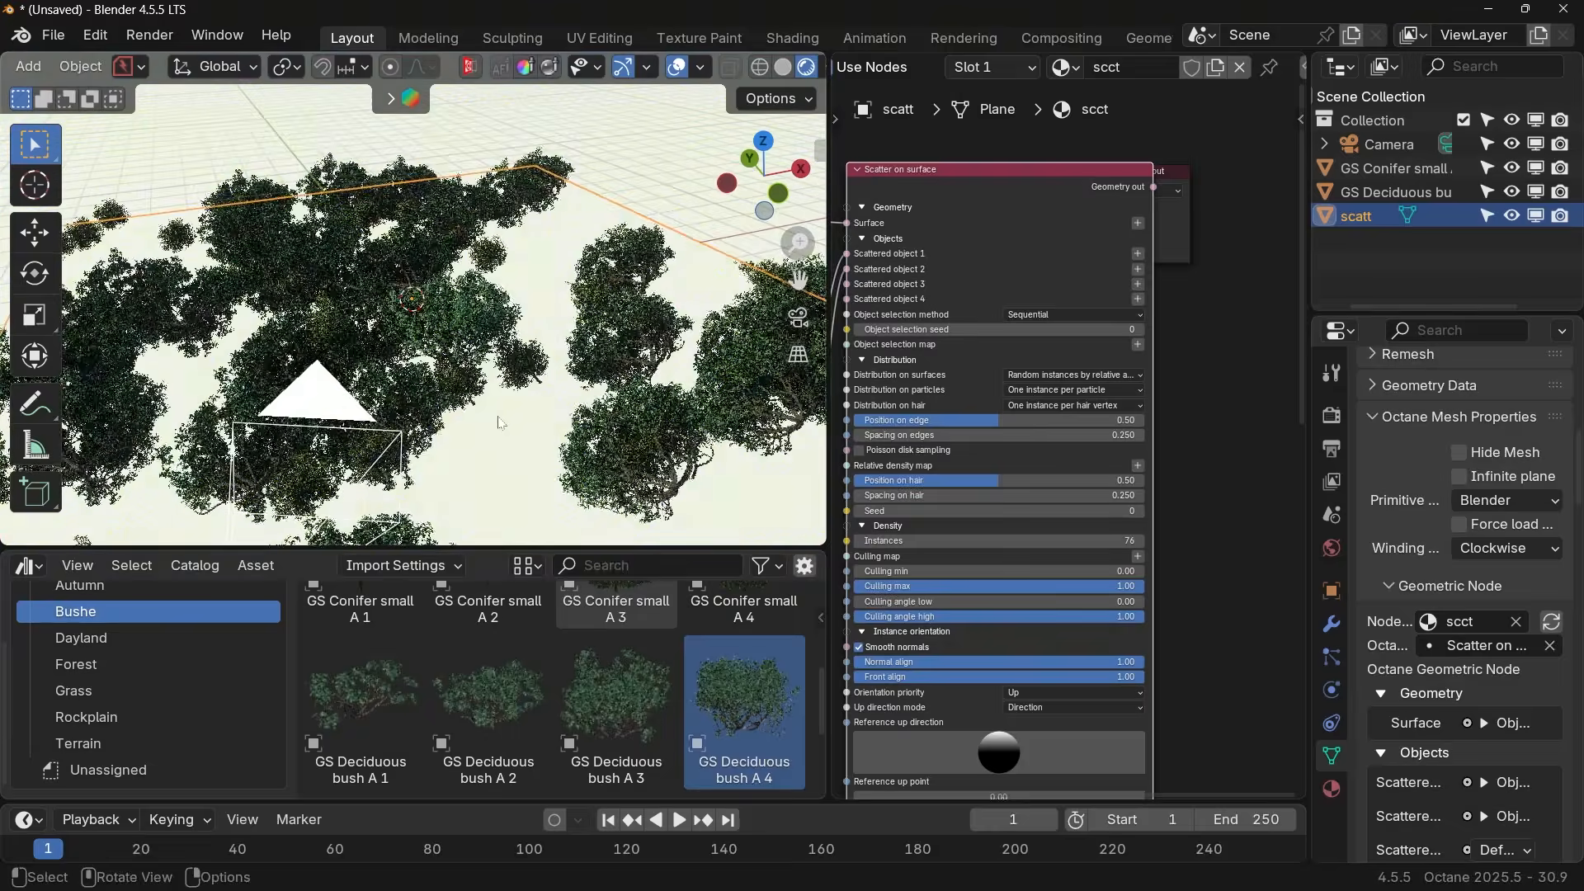
# Set the primitive coordinate mode to Octane with both the conifer and deciduous bush source objects selected.
pyautogui.click(1383, 173)
pyautogui.keyDown('shift'); pyautogui.click(1383, 193); pyautogui.keyUp('shift')
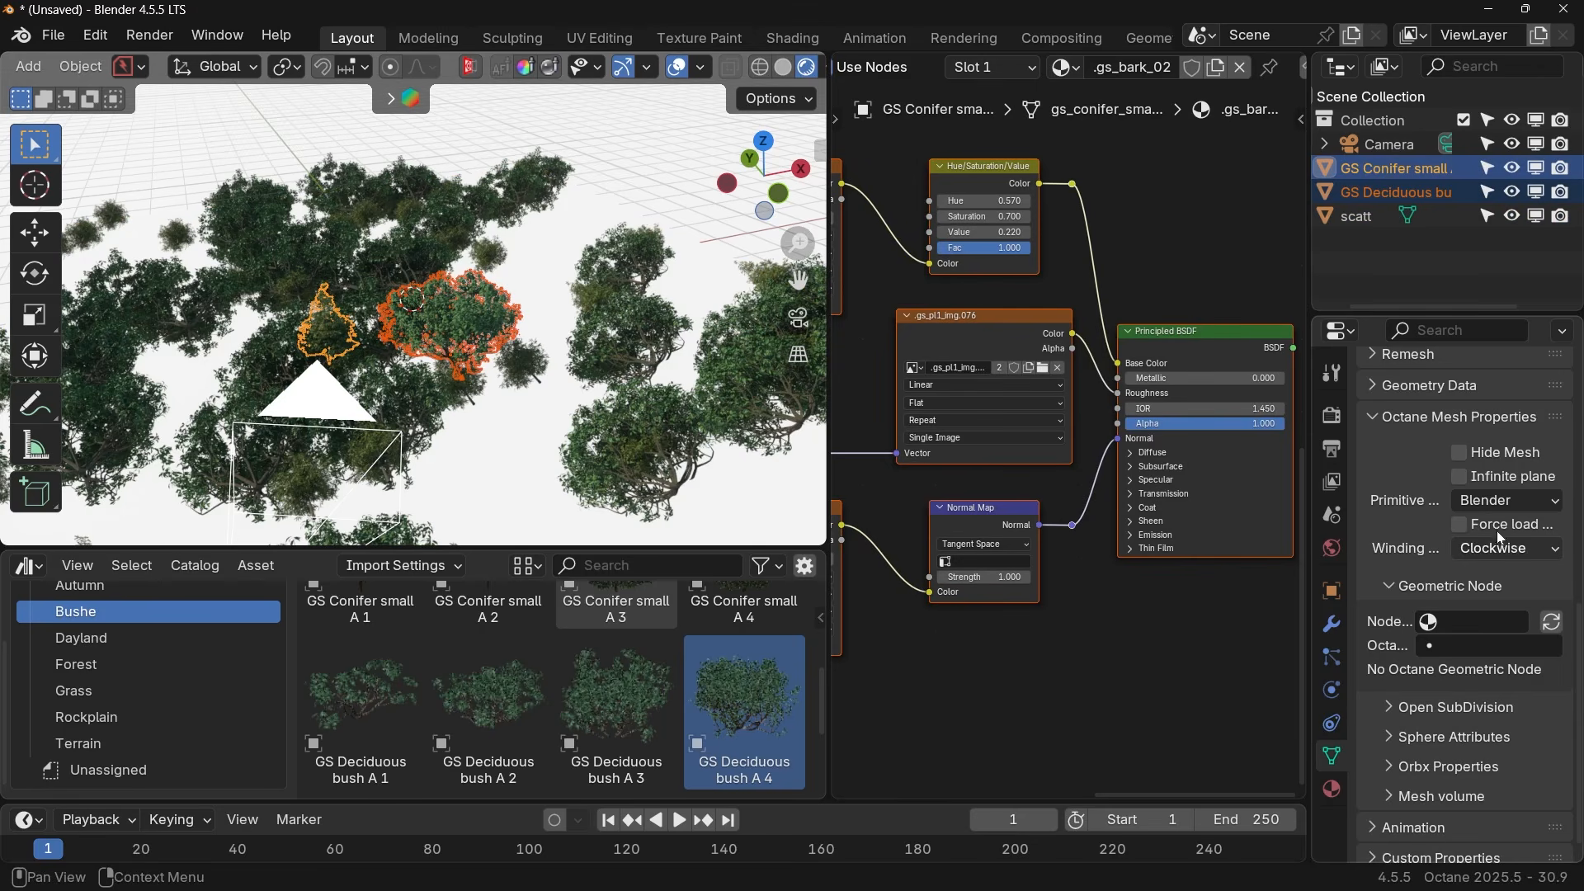
pyautogui.click(1483, 502)
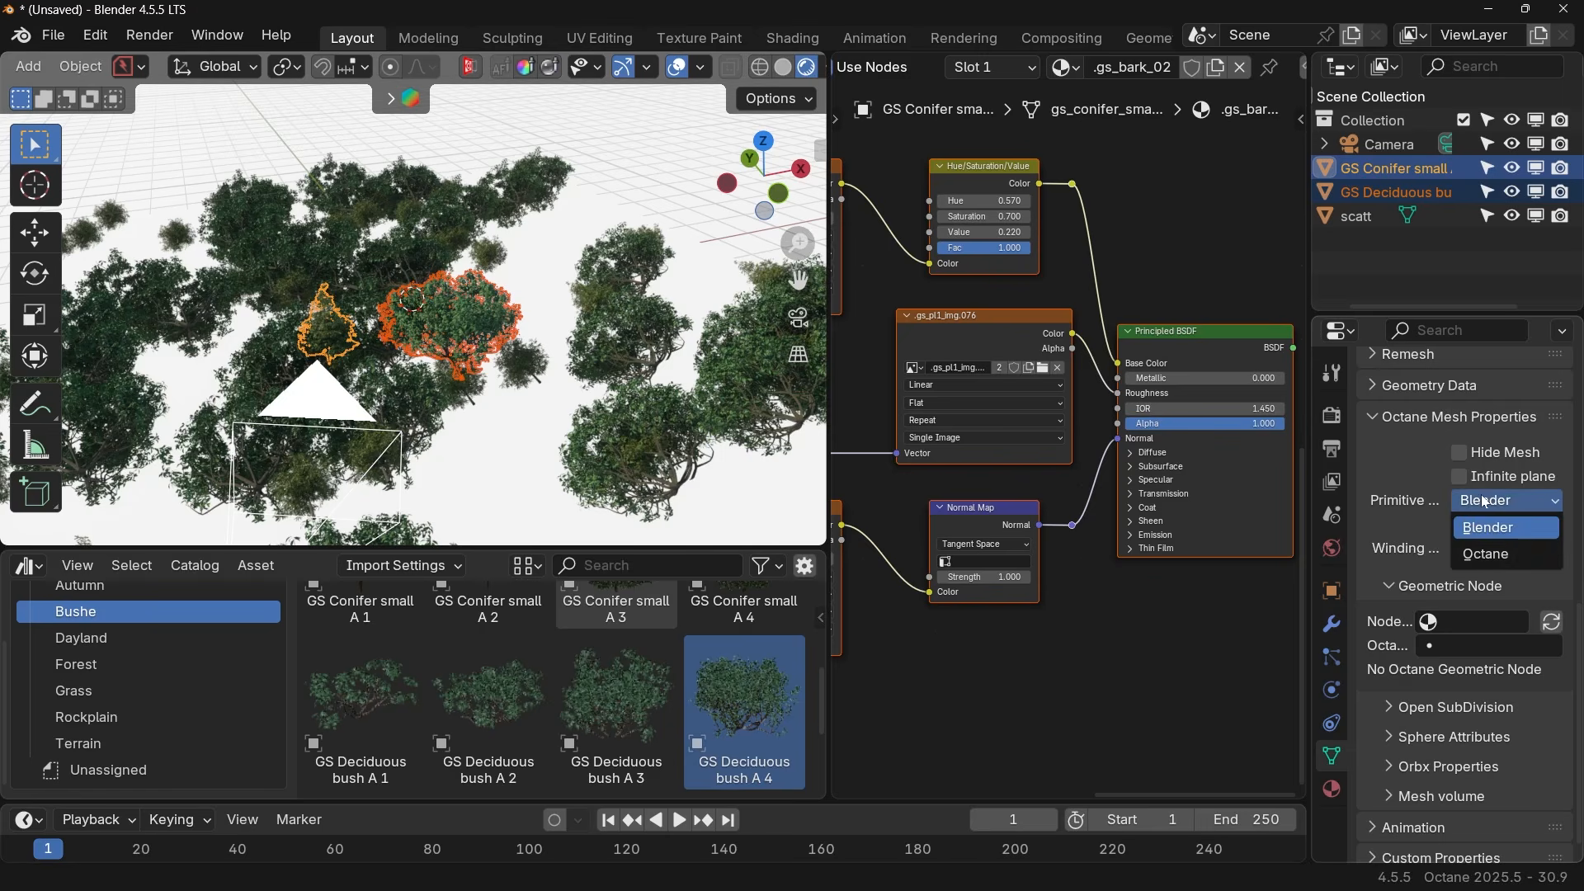
pyautogui.click(1488, 556)
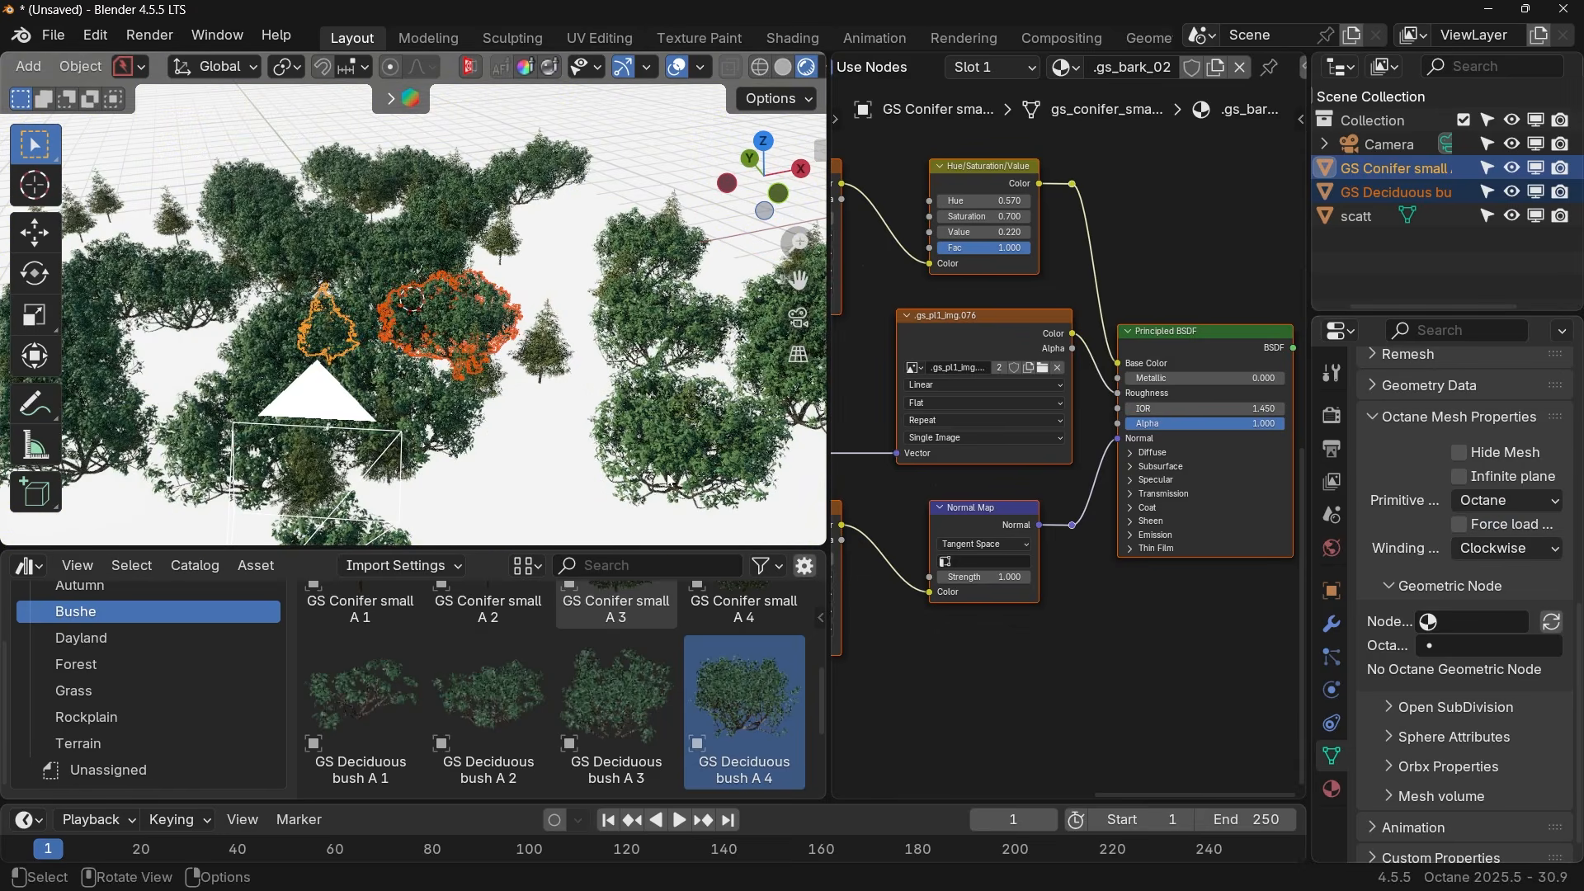
pyautogui.moveTo(452, 419); pyautogui.dragTo(543, 403, button='middle')
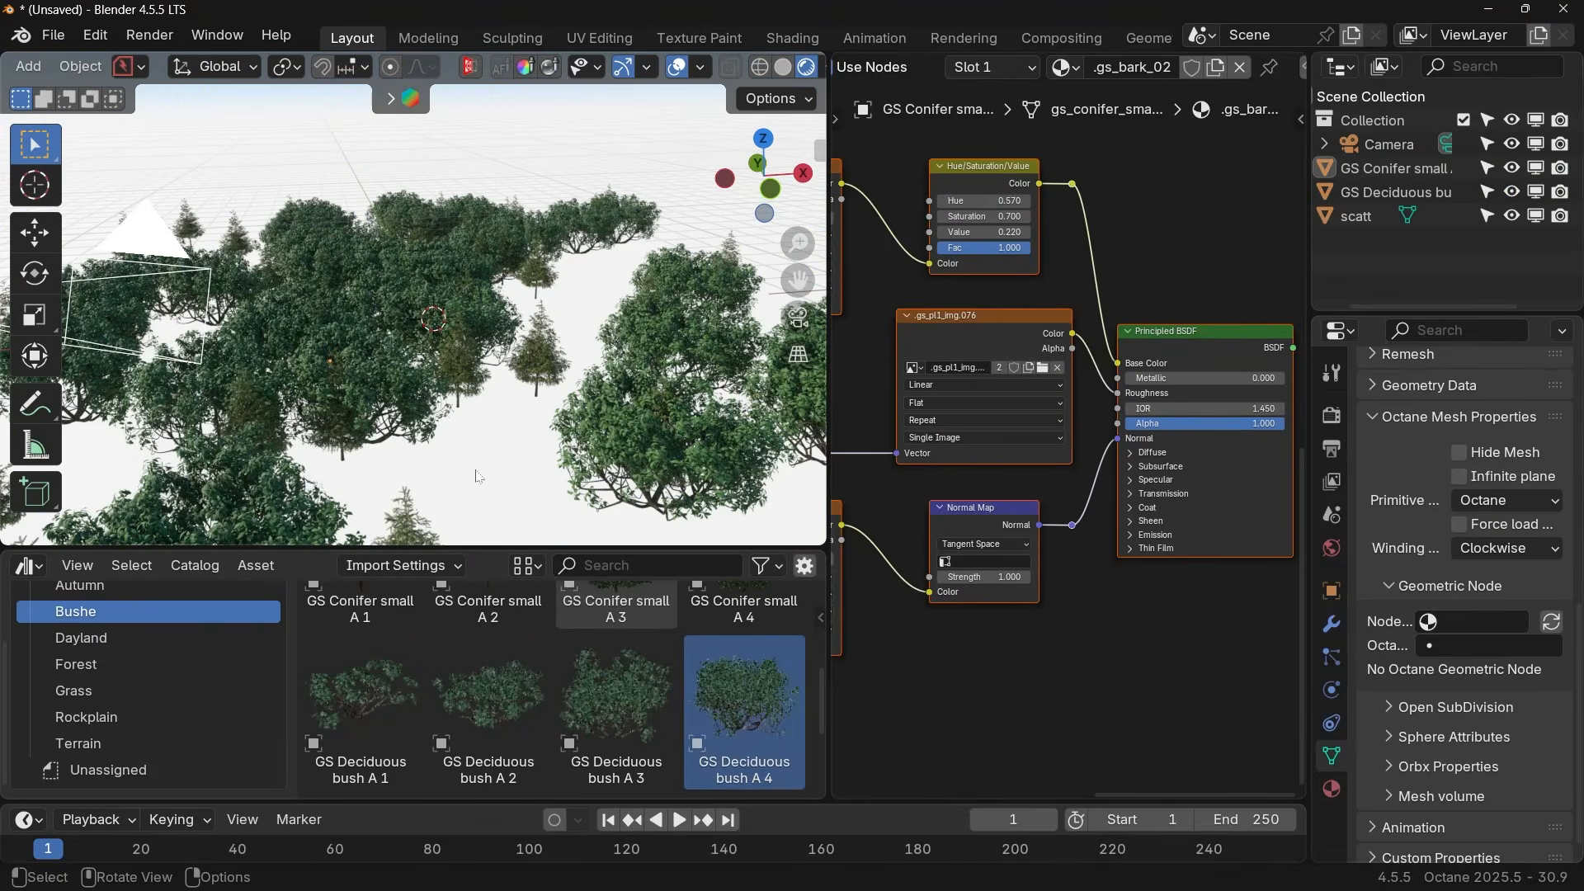
# Select the scatt plane and set its scatter node's Object selection method to Random.
pyautogui.click(477, 476)
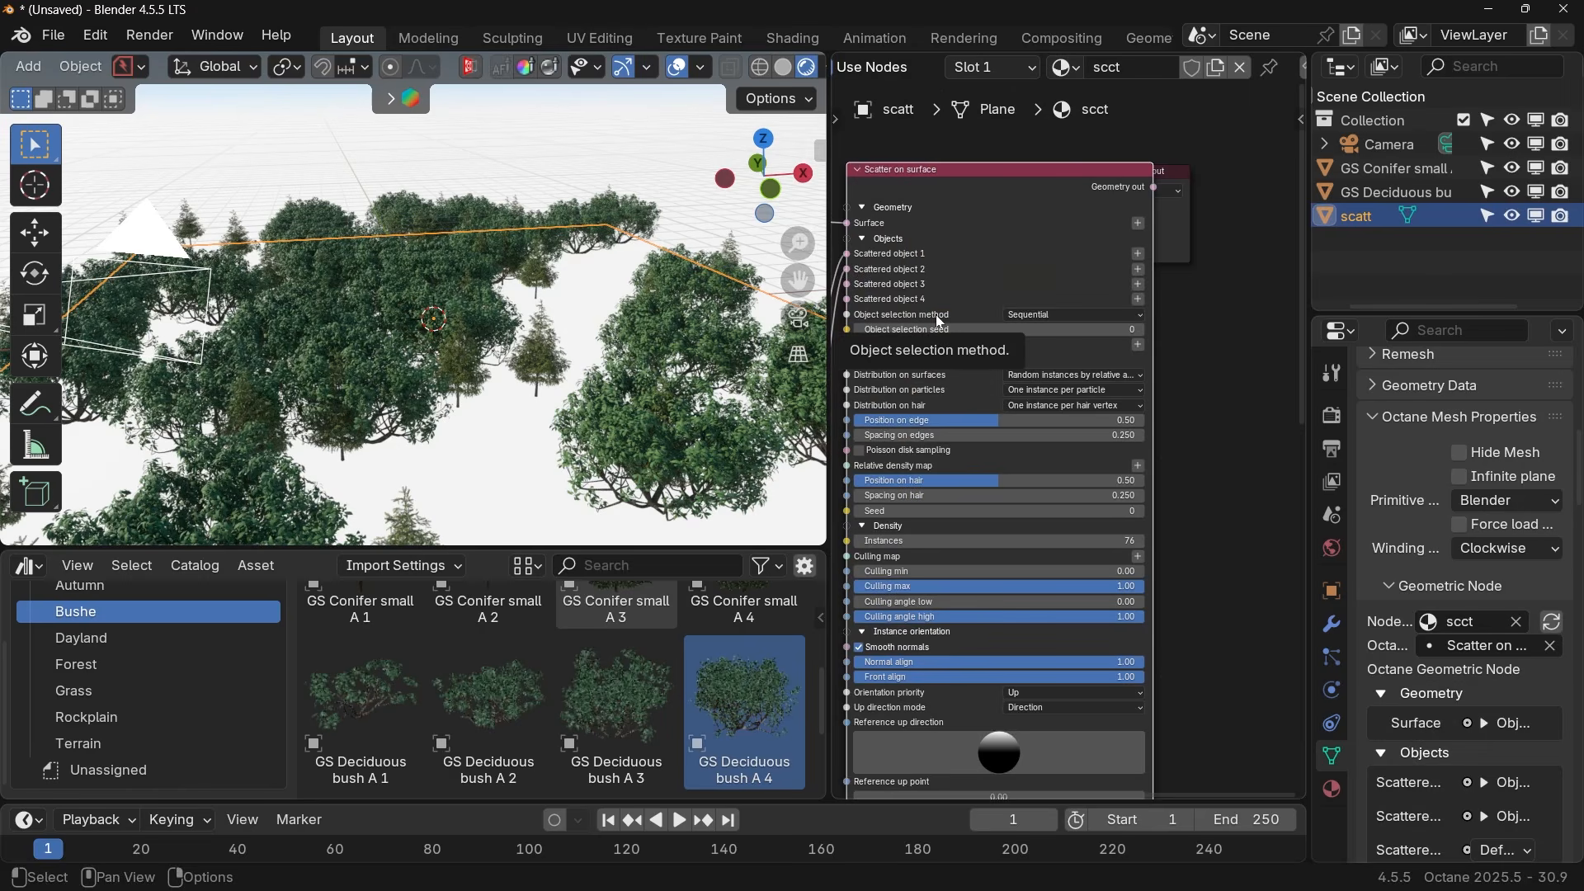
pyautogui.click(1034, 315)
pyautogui.click(1039, 348)
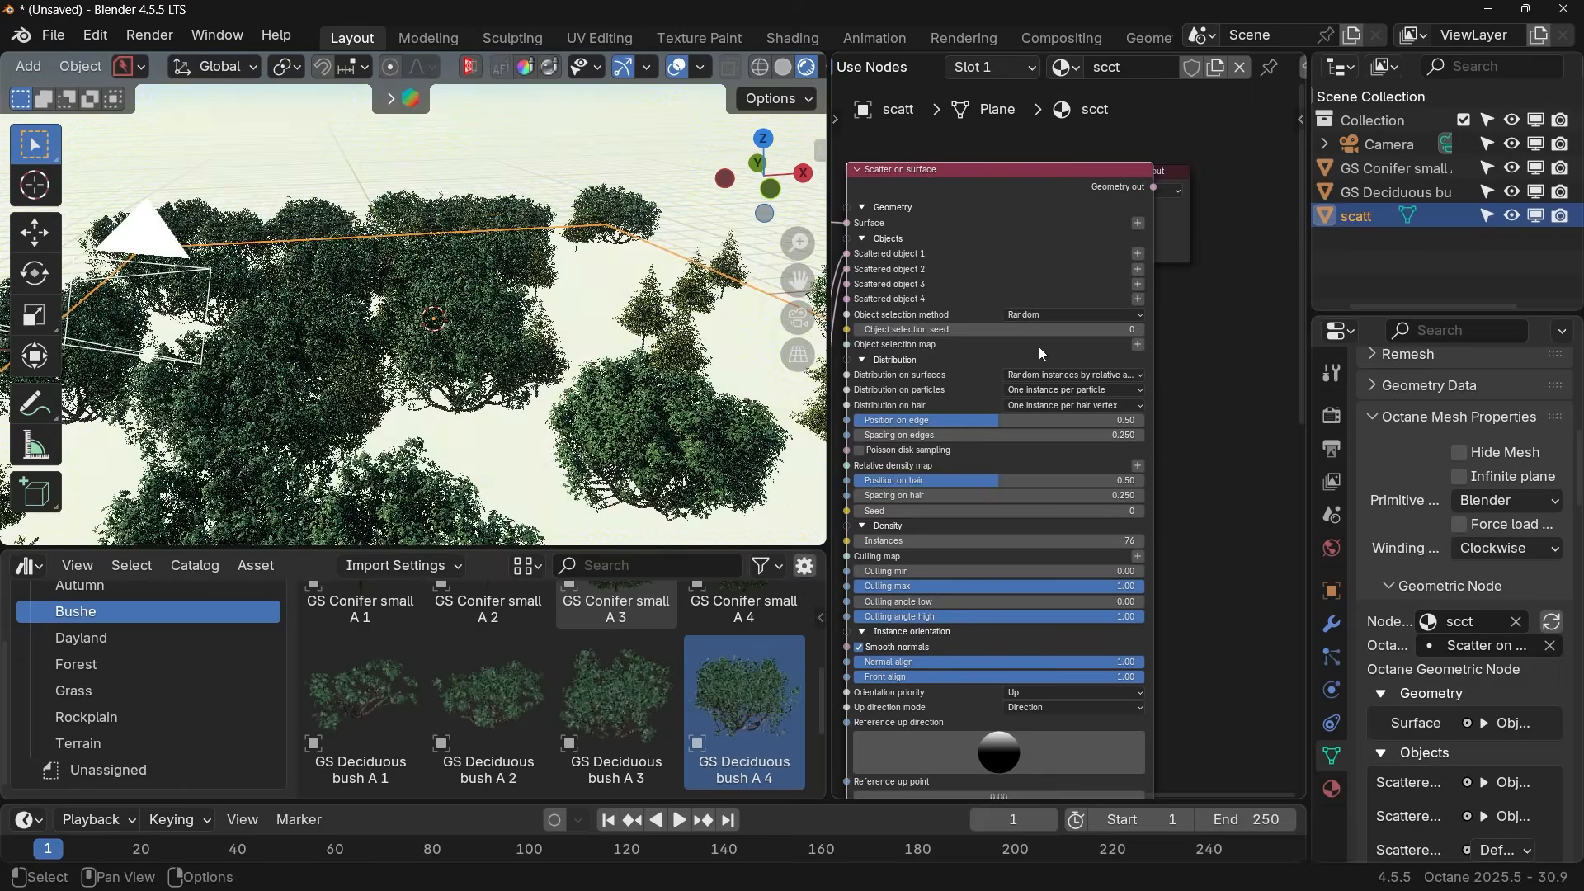
pyautogui.moveTo(482, 411)
pyautogui.mouseDown(button='middle')
pyautogui.moveTo(439, 446)
pyautogui.moveTo(402, 427)
pyautogui.moveTo(479, 412)
pyautogui.moveTo(451, 408)
pyautogui.mouseUp(button='middle')
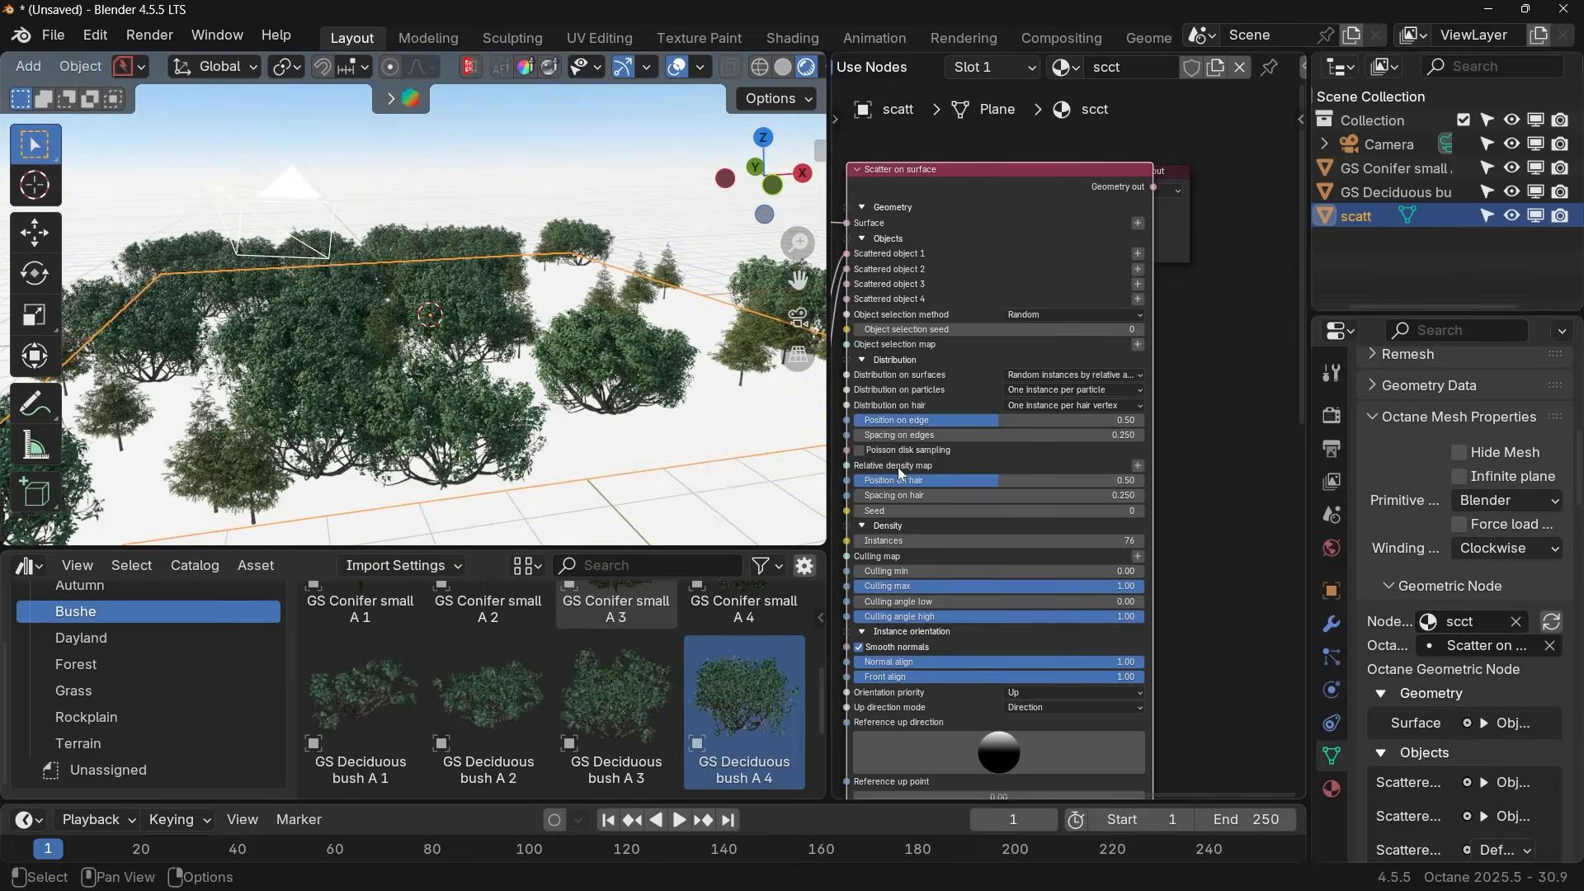
# Try denser scattering on the plane by raising Instances to 557 and then to 100000.
pyautogui.moveTo(946, 542); pyautogui.dragTo(1188, 542)
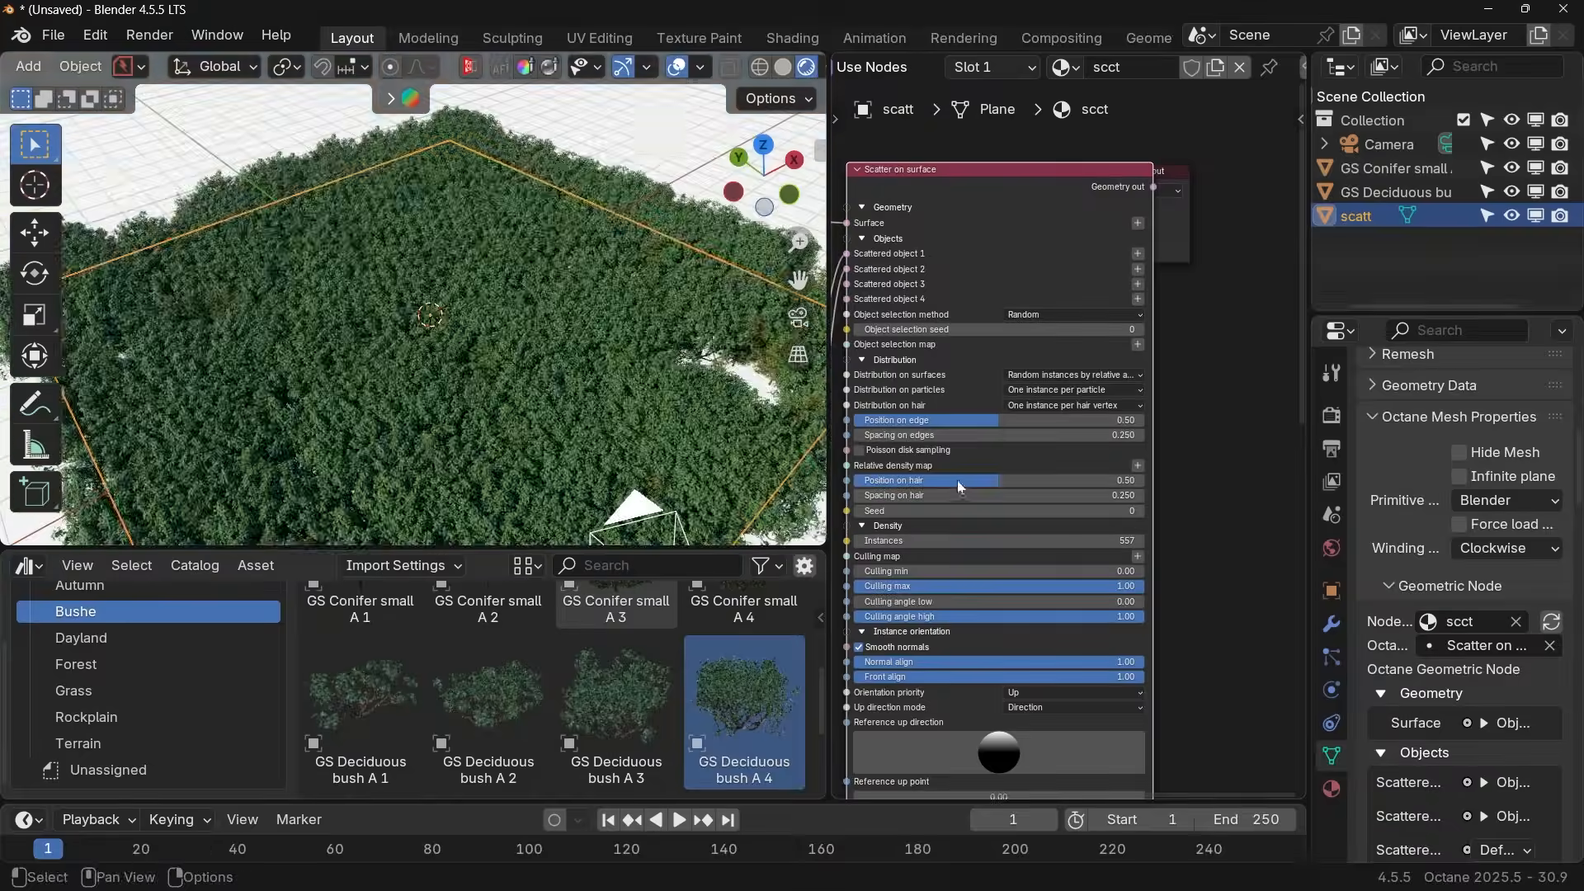
pyautogui.moveTo(400, 424); pyautogui.dragTo(544, 431, button='middle')
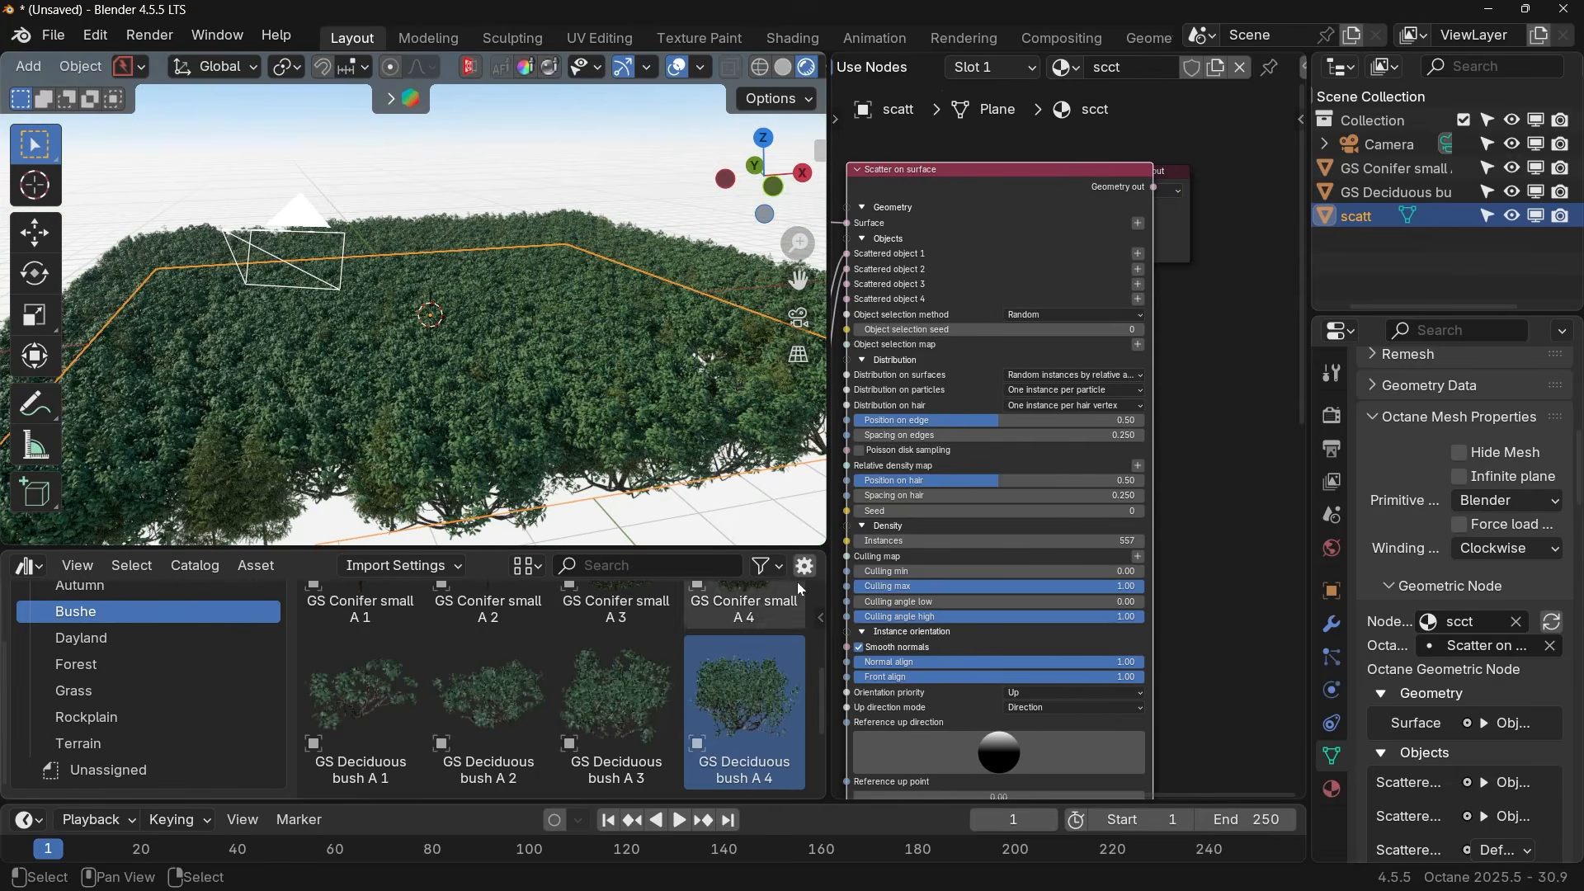
pyautogui.click(1004, 543)
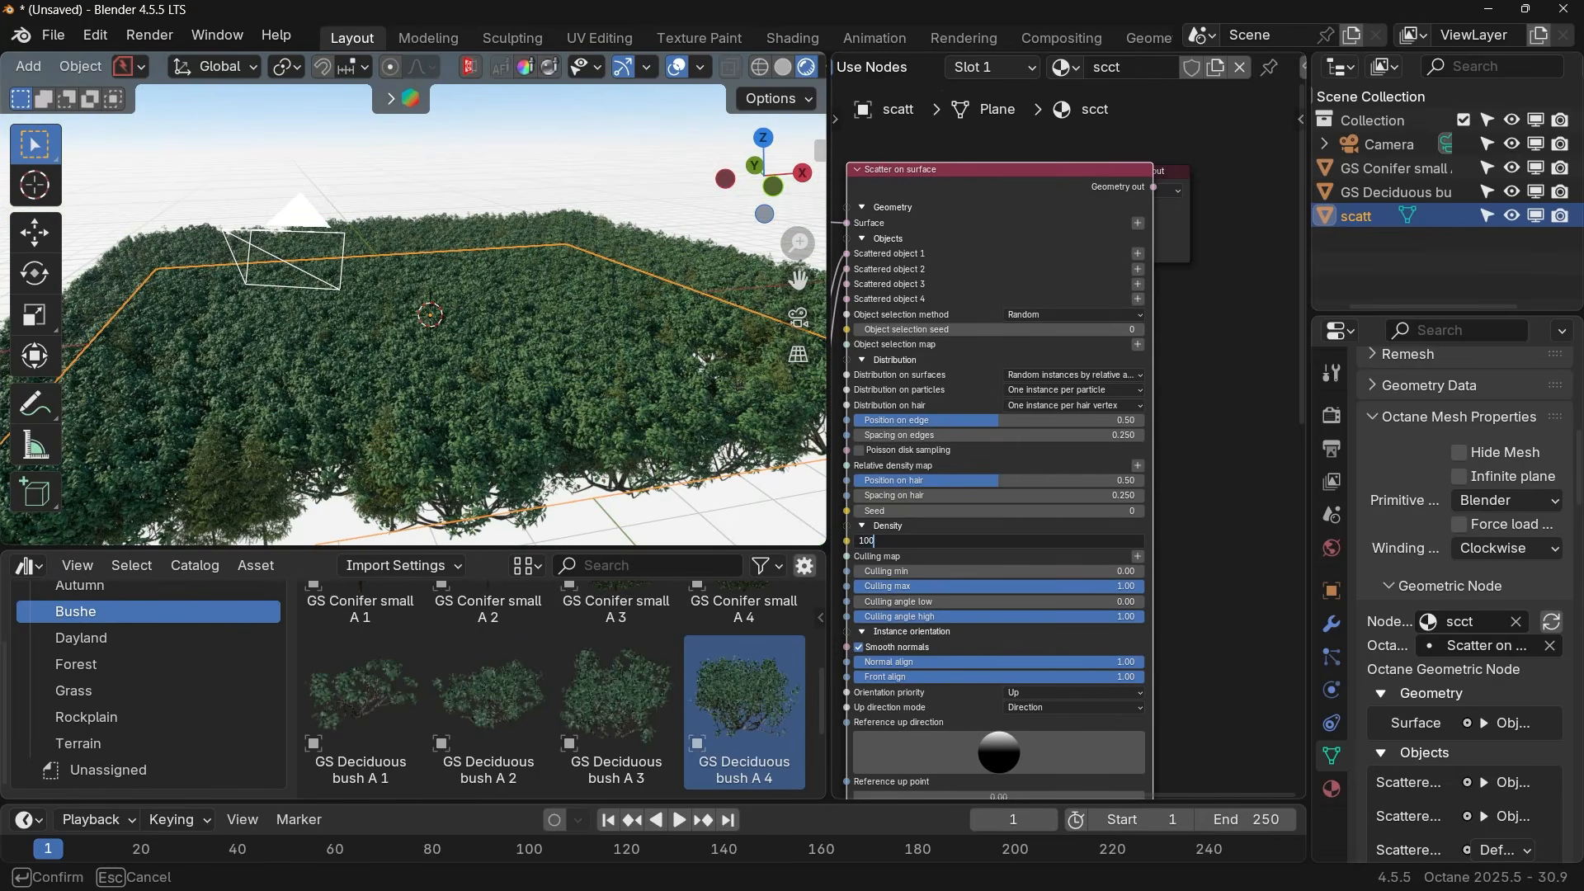
pyautogui.write('100000')
pyautogui.press('Return')
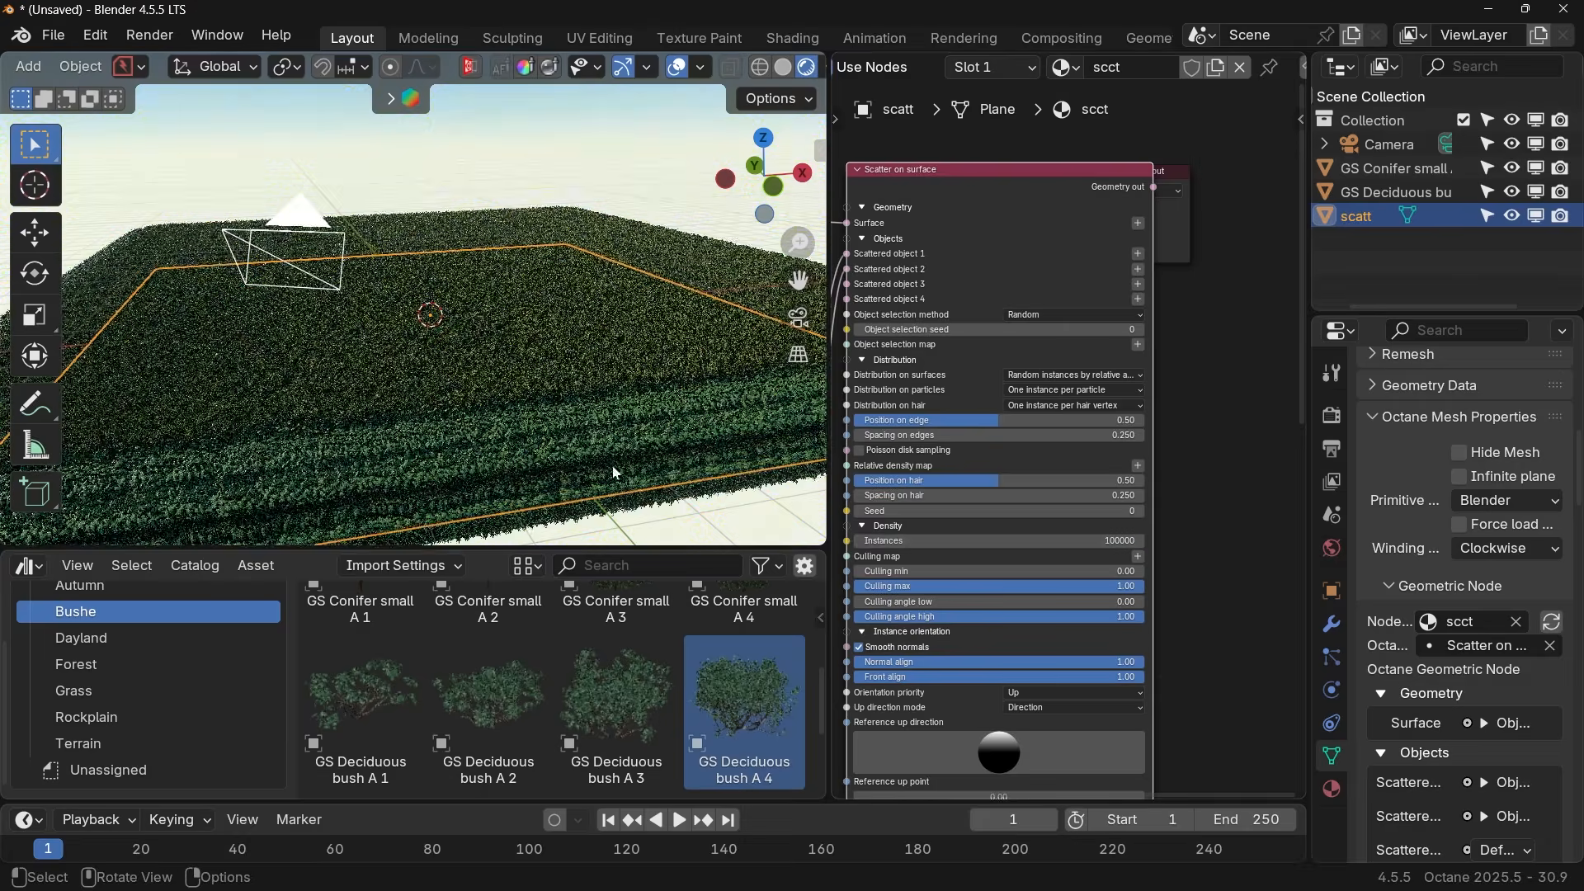
pyautogui.moveTo(439, 375); pyautogui.dragTo(498, 398, button='middle')
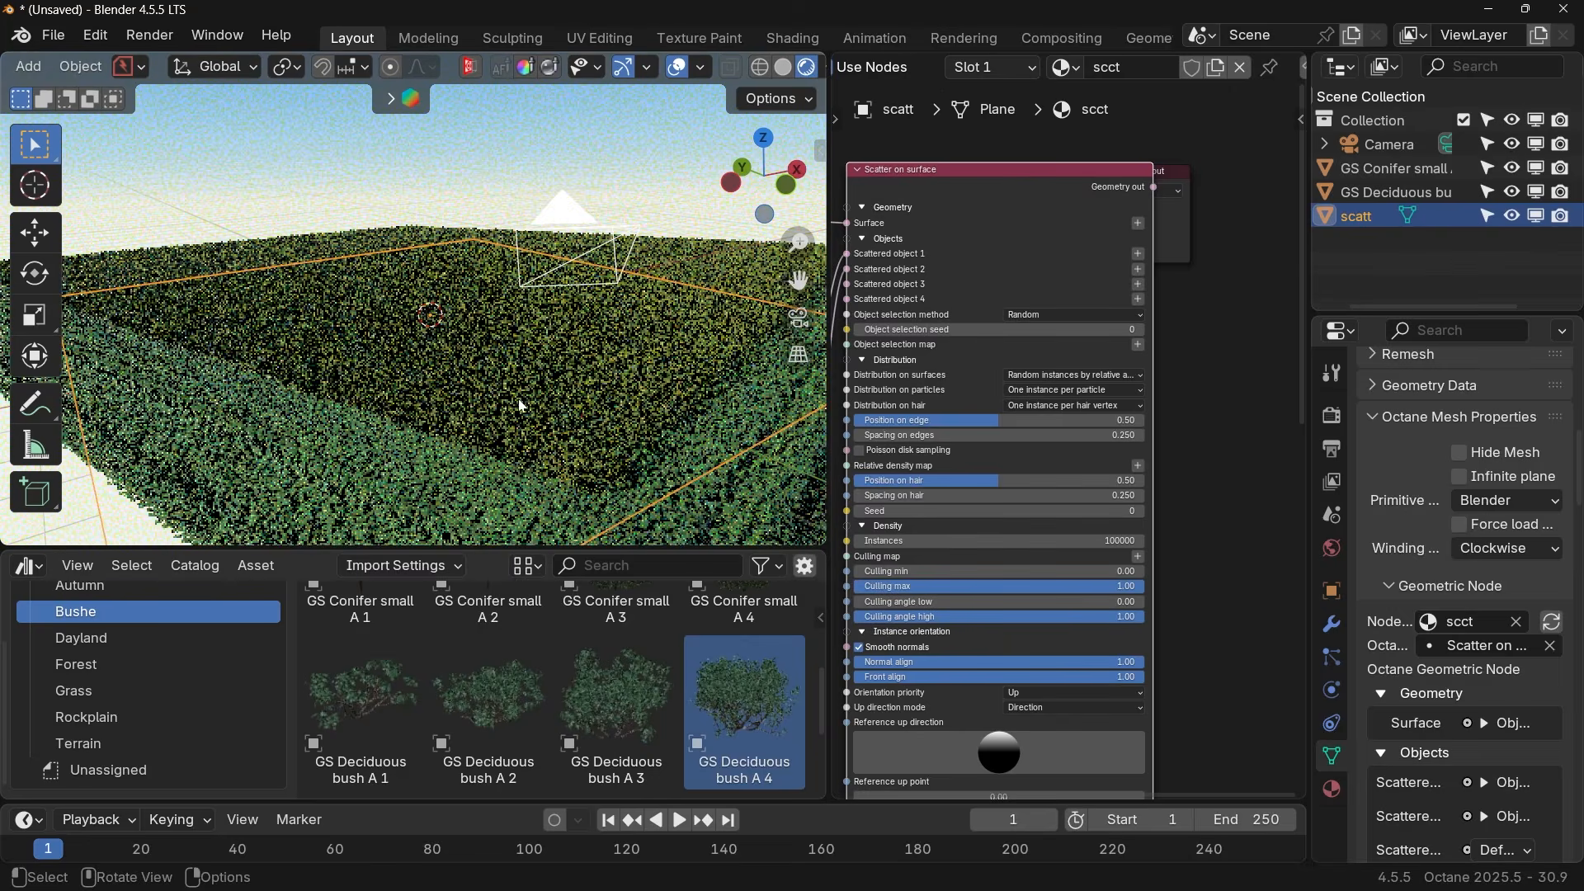
pyautogui.moveTo(588, 418); pyautogui.dragTo(503, 402, button='middle')
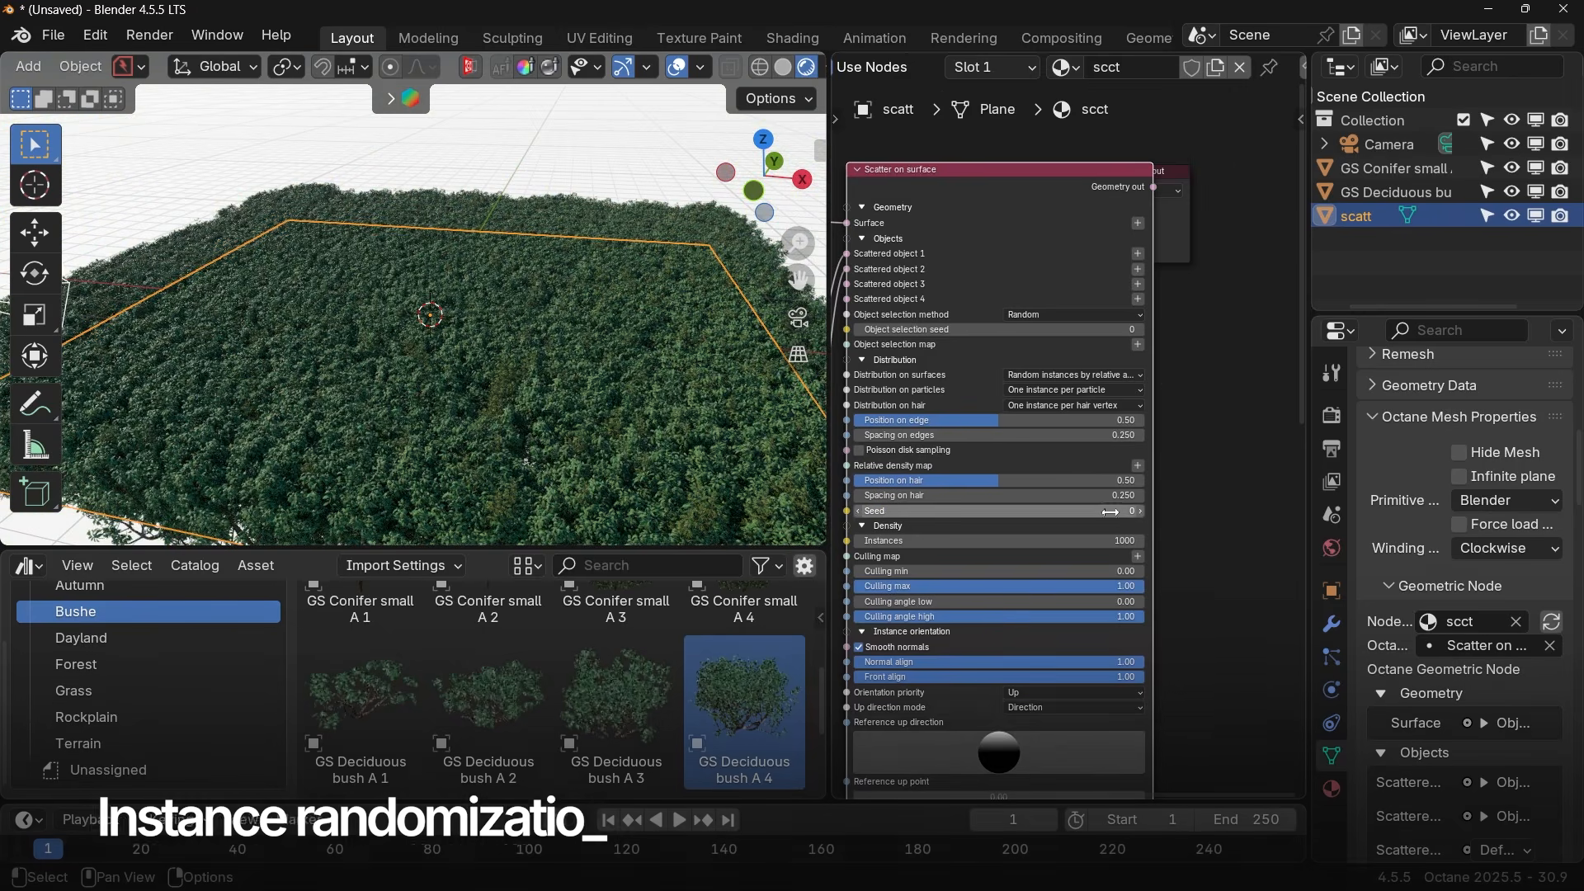
# Try a first Rotation max value of about -18.82 in the scatter node's Instance transform settings, then reset it to 0.
pyautogui.moveTo(1119, 502); pyautogui.dragTo(1161, 377, button='middle')
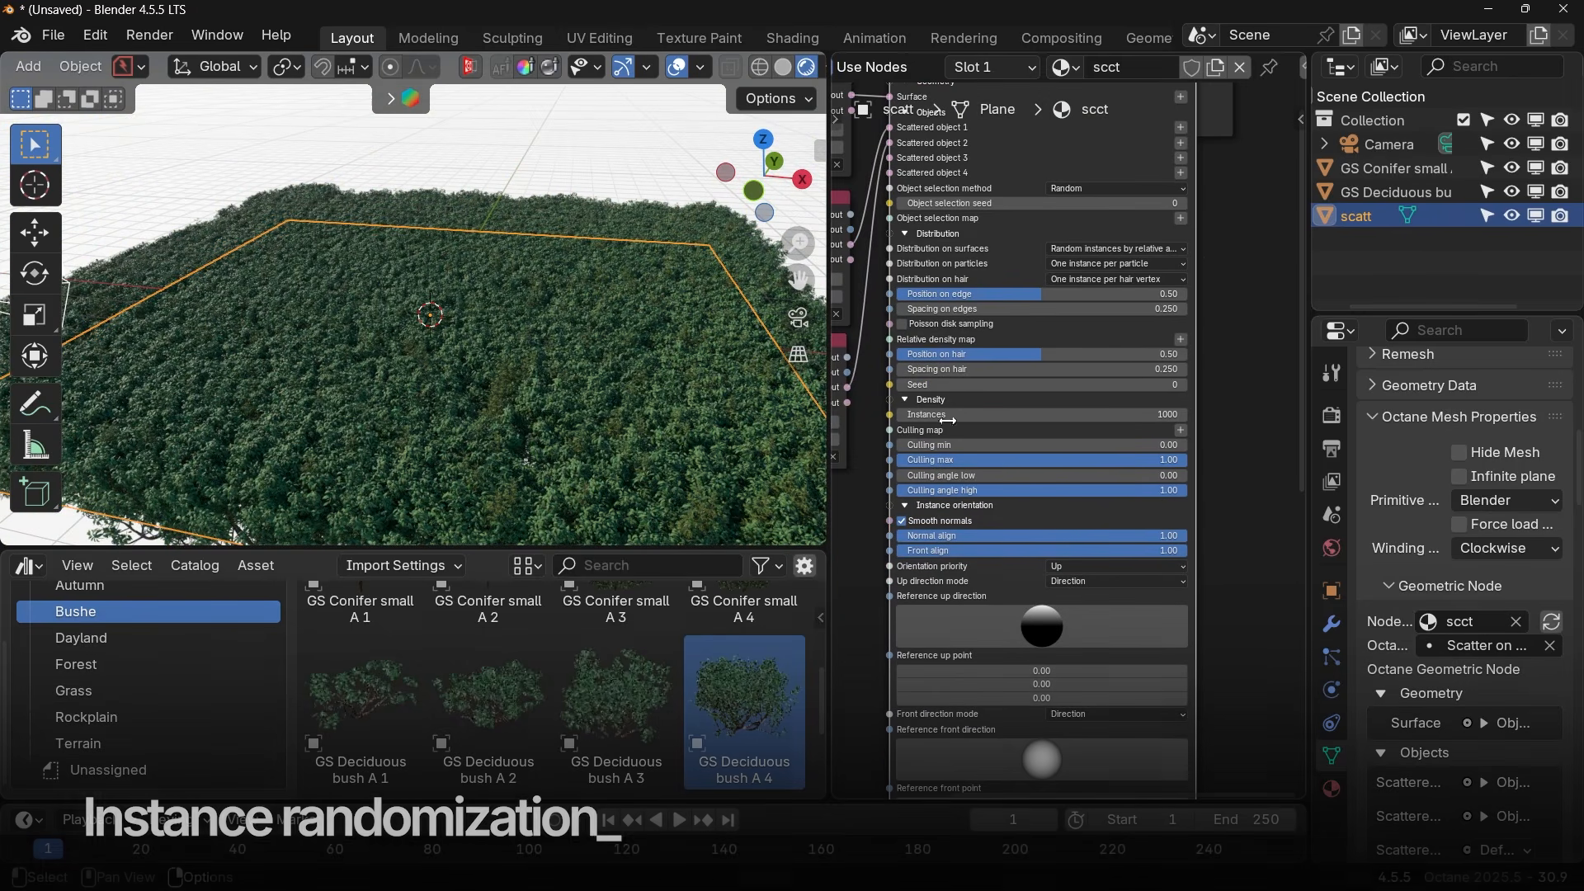
pyautogui.moveTo(968, 528); pyautogui.dragTo(950, 436, button='middle')
pyautogui.moveTo(958, 584); pyautogui.dragTo(965, 393, button='middle')
pyautogui.moveTo(922, 455); pyautogui.dragTo(916, 389, button='middle')
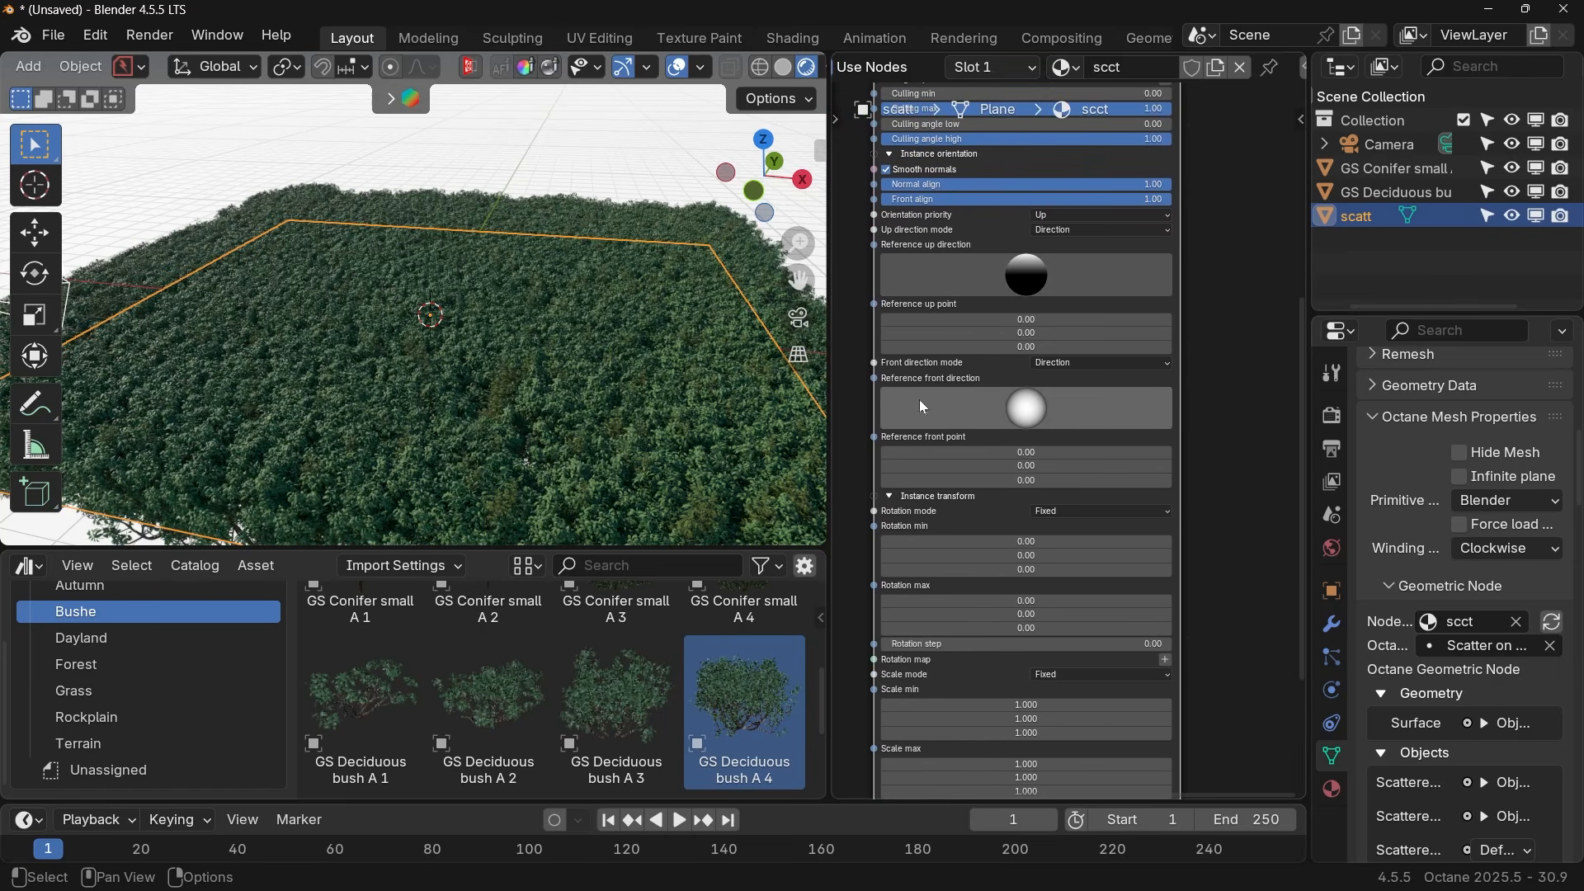
pyautogui.moveTo(939, 539); pyautogui.dragTo(929, 388, button='middle')
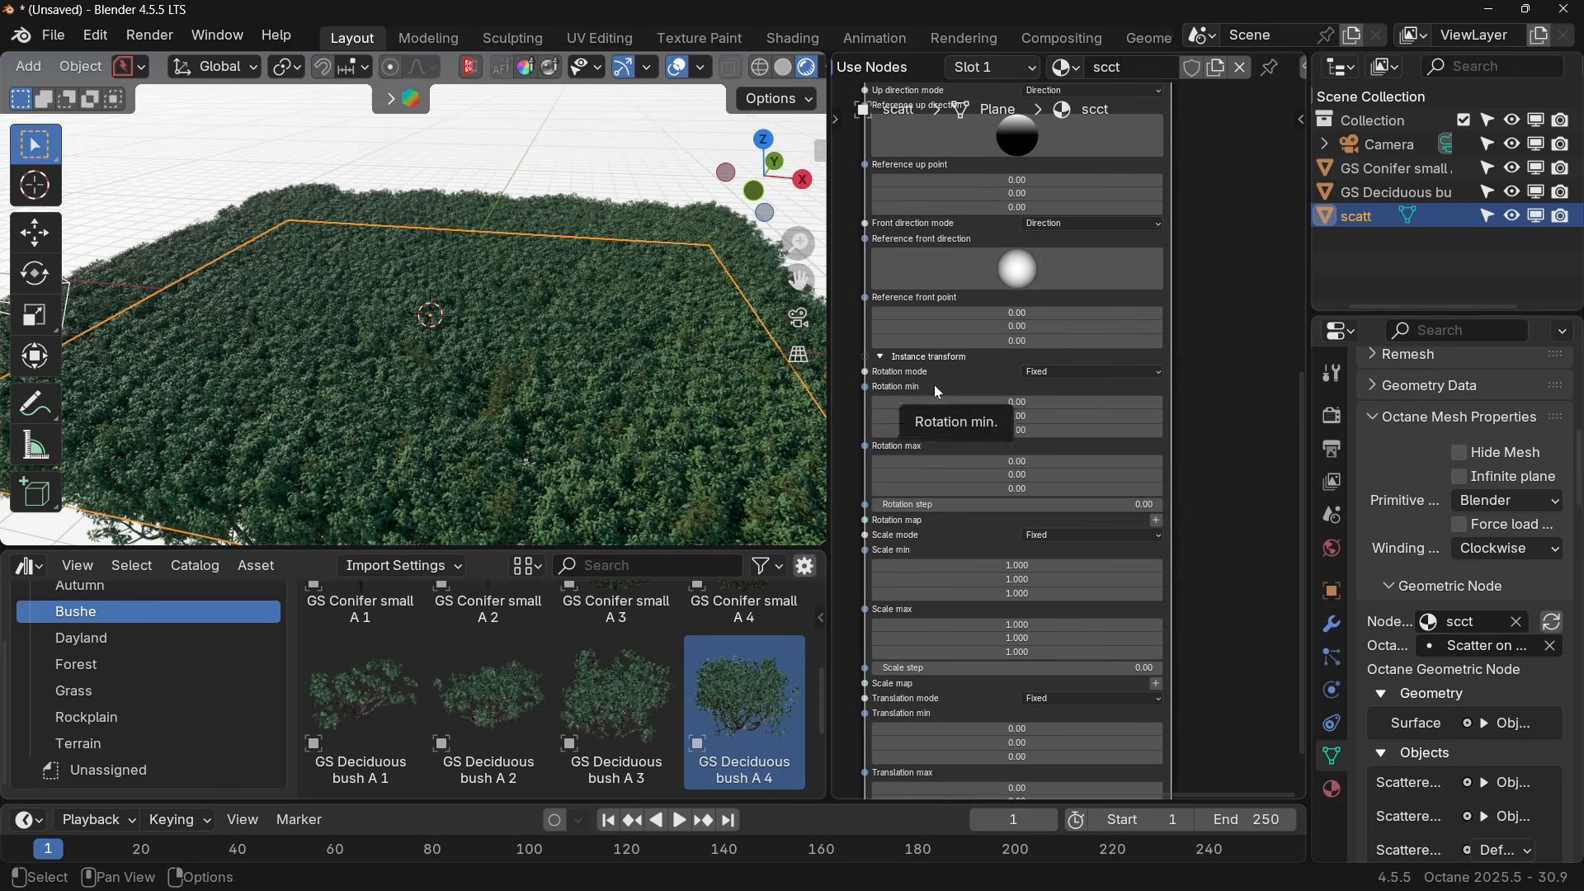
pyautogui.moveTo(982, 489); pyautogui.dragTo(1055, 461)
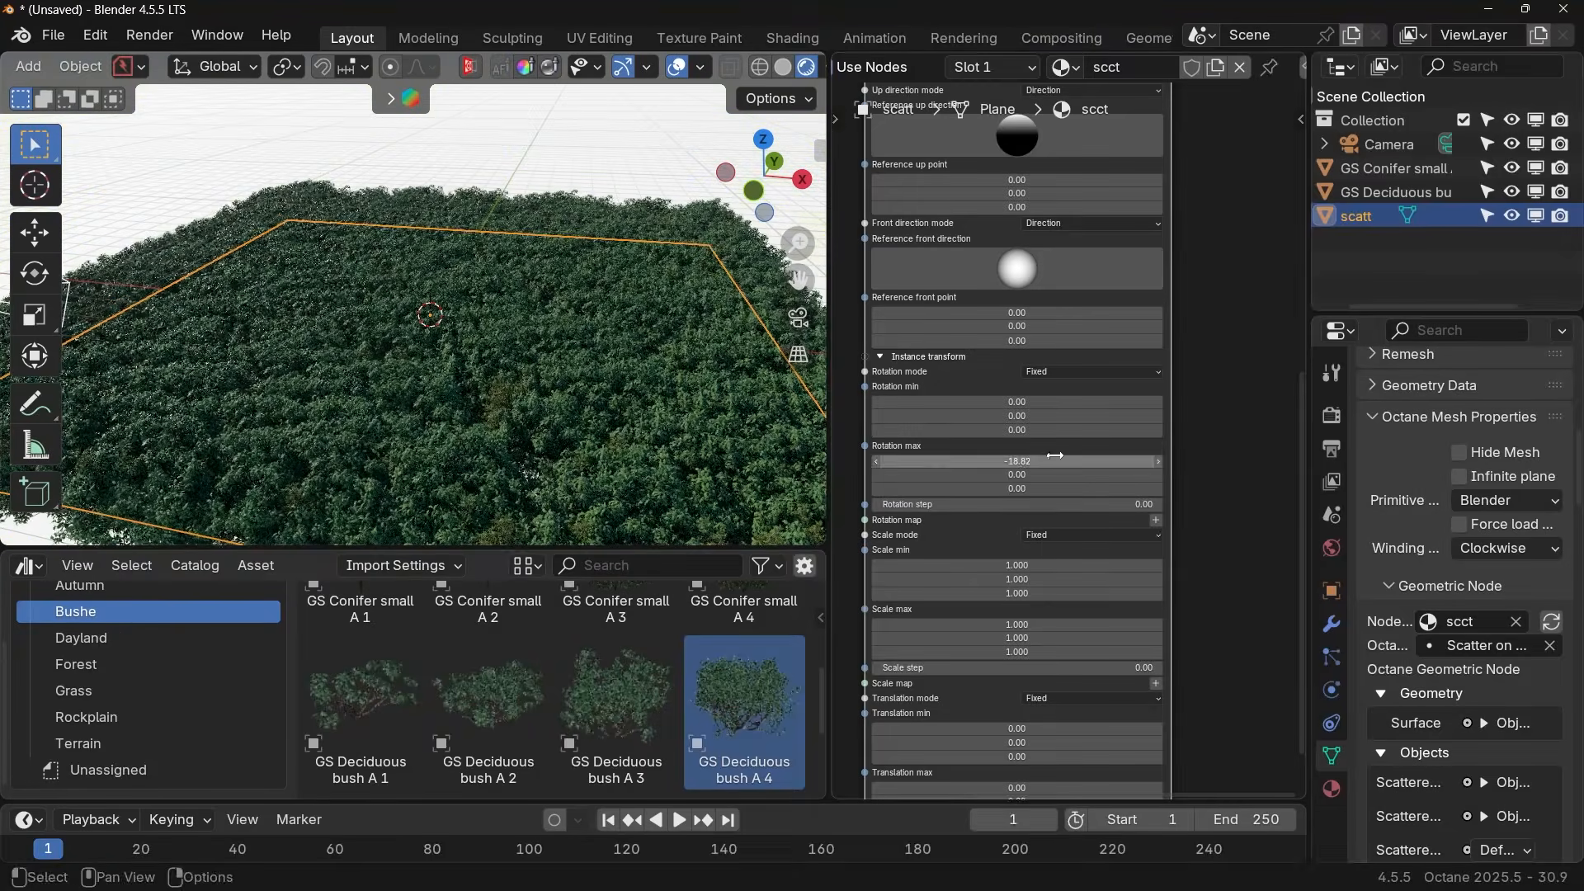
pyautogui.write('0')
pyautogui.press('Return')
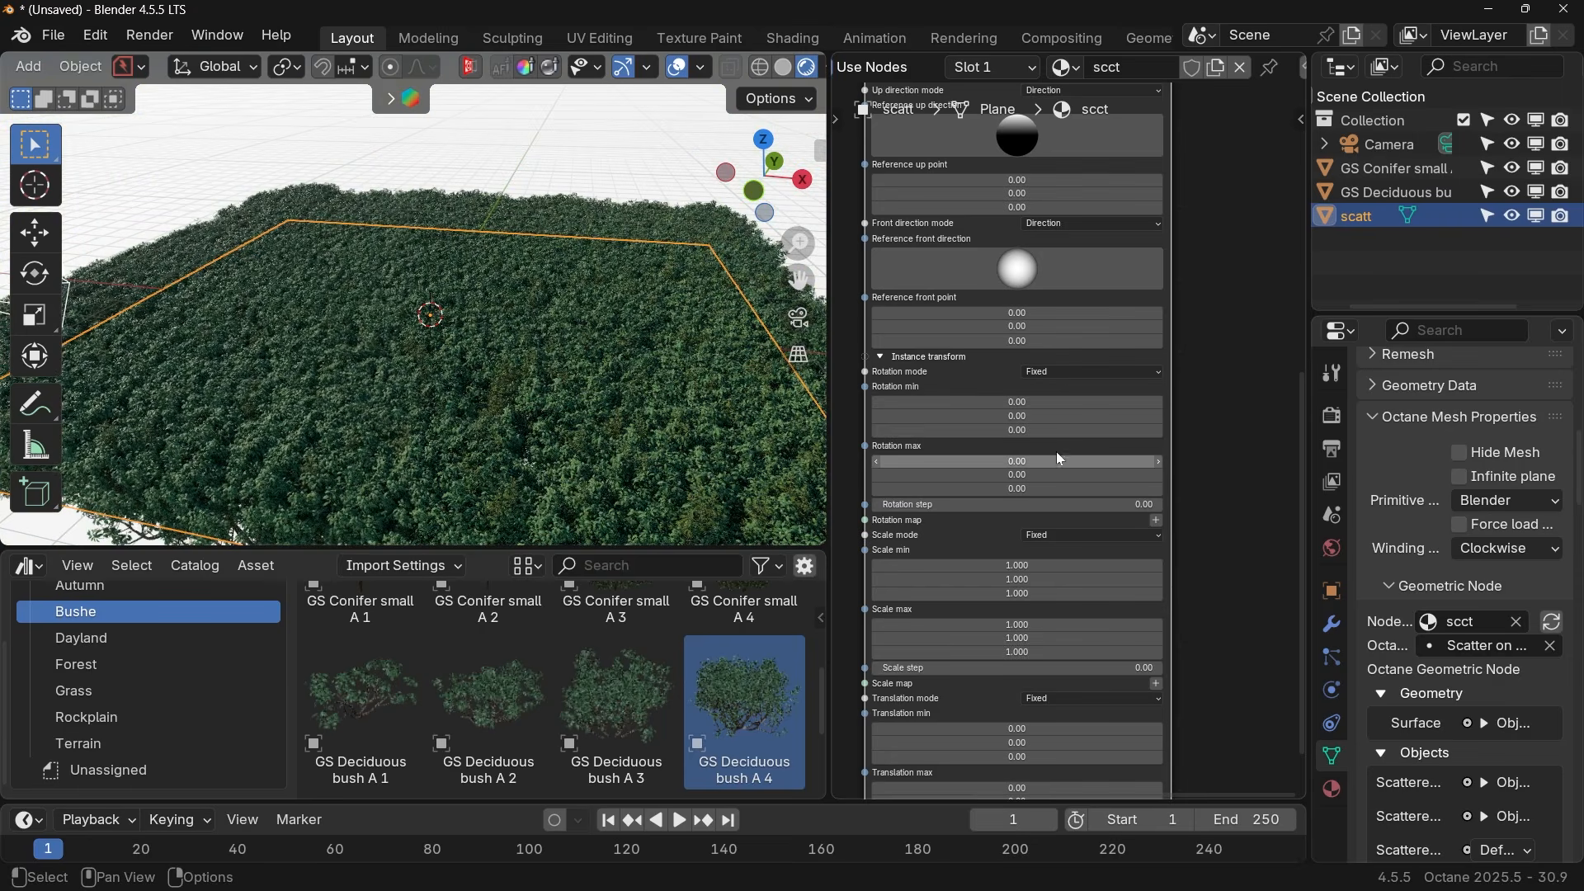
# Set the scatter node's Rotation mode to Randomized with independent axes and its second Rotation max value to 360.
pyautogui.click(1076, 373)
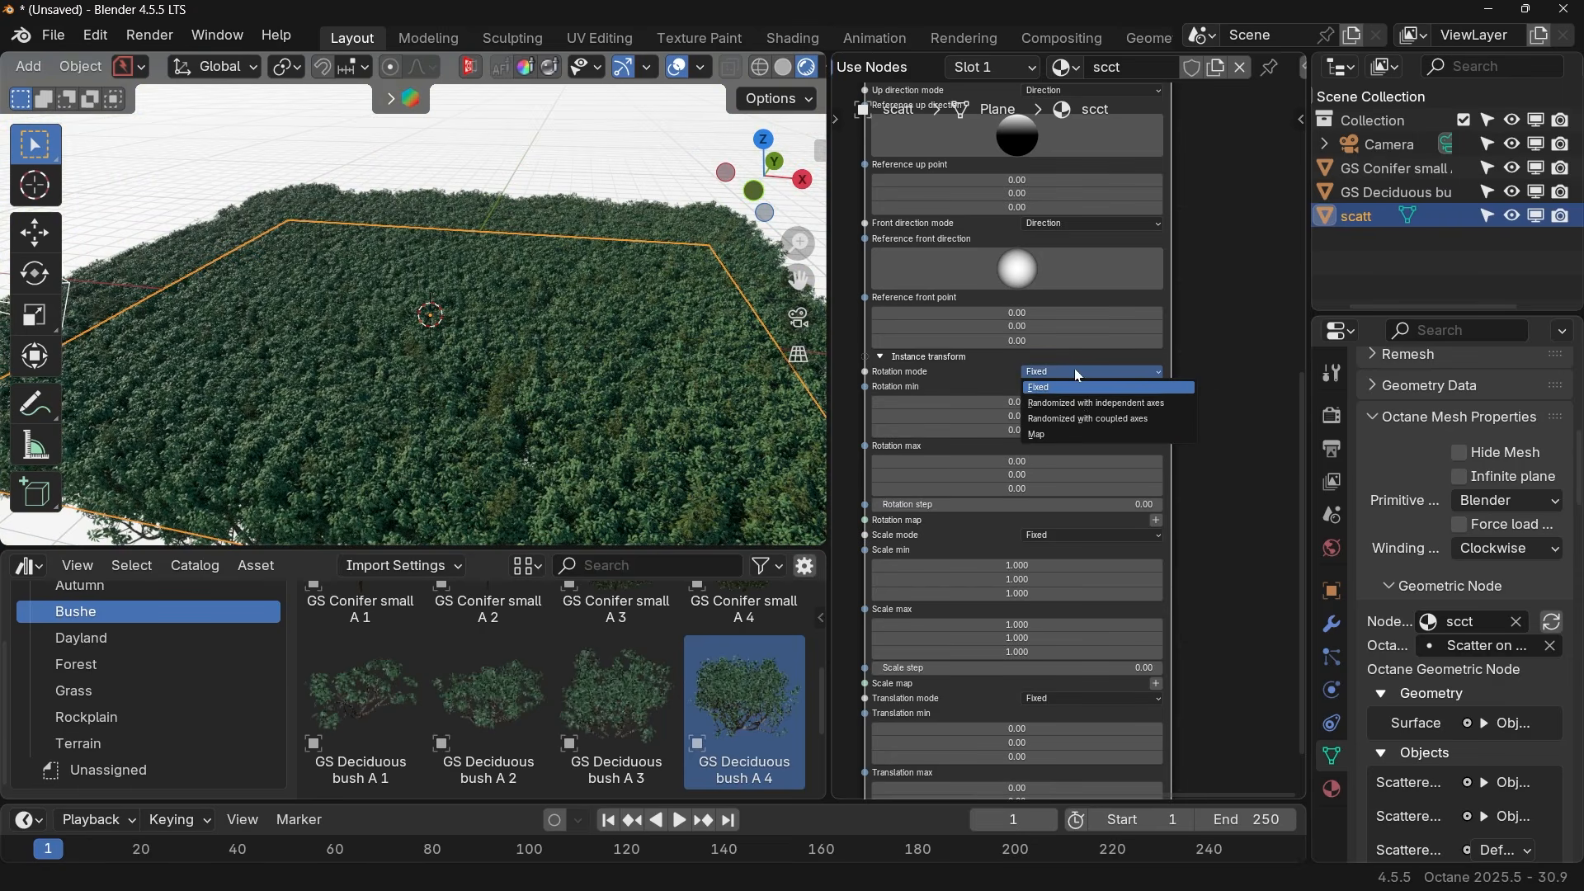
pyautogui.click(1143, 405)
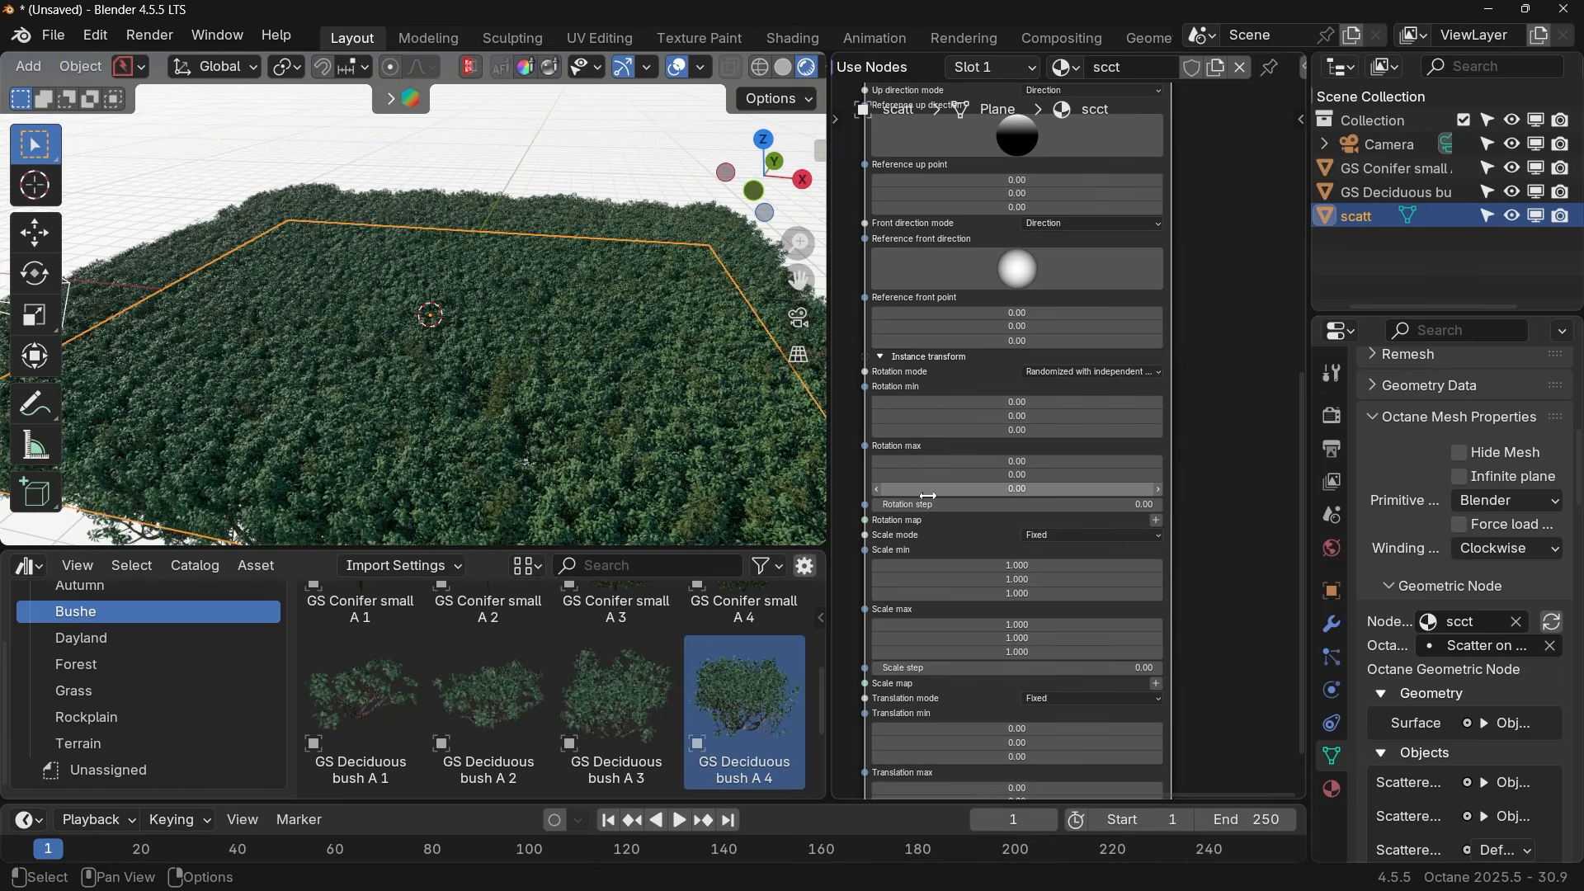
pyautogui.moveTo(991, 476); pyautogui.dragTo(1038, 476)
pyautogui.click(1017, 476)
pyautogui.write('360')
pyautogui.press('Return')
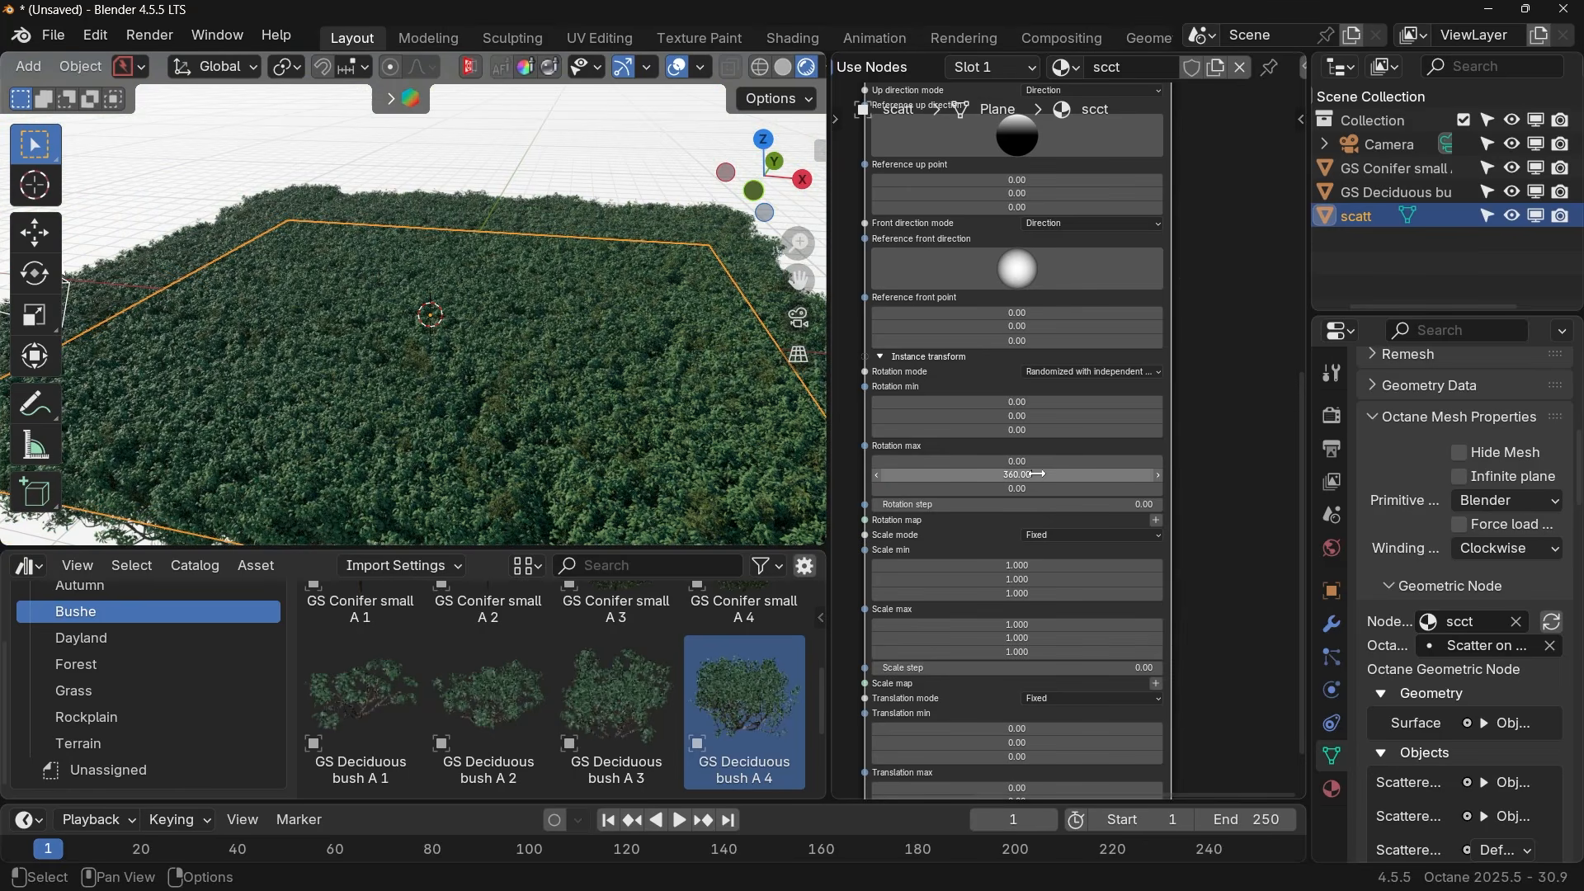
# Try a nonzero value for the second Rotation min axis, then reset it to 0.
pyautogui.click(1013, 416)
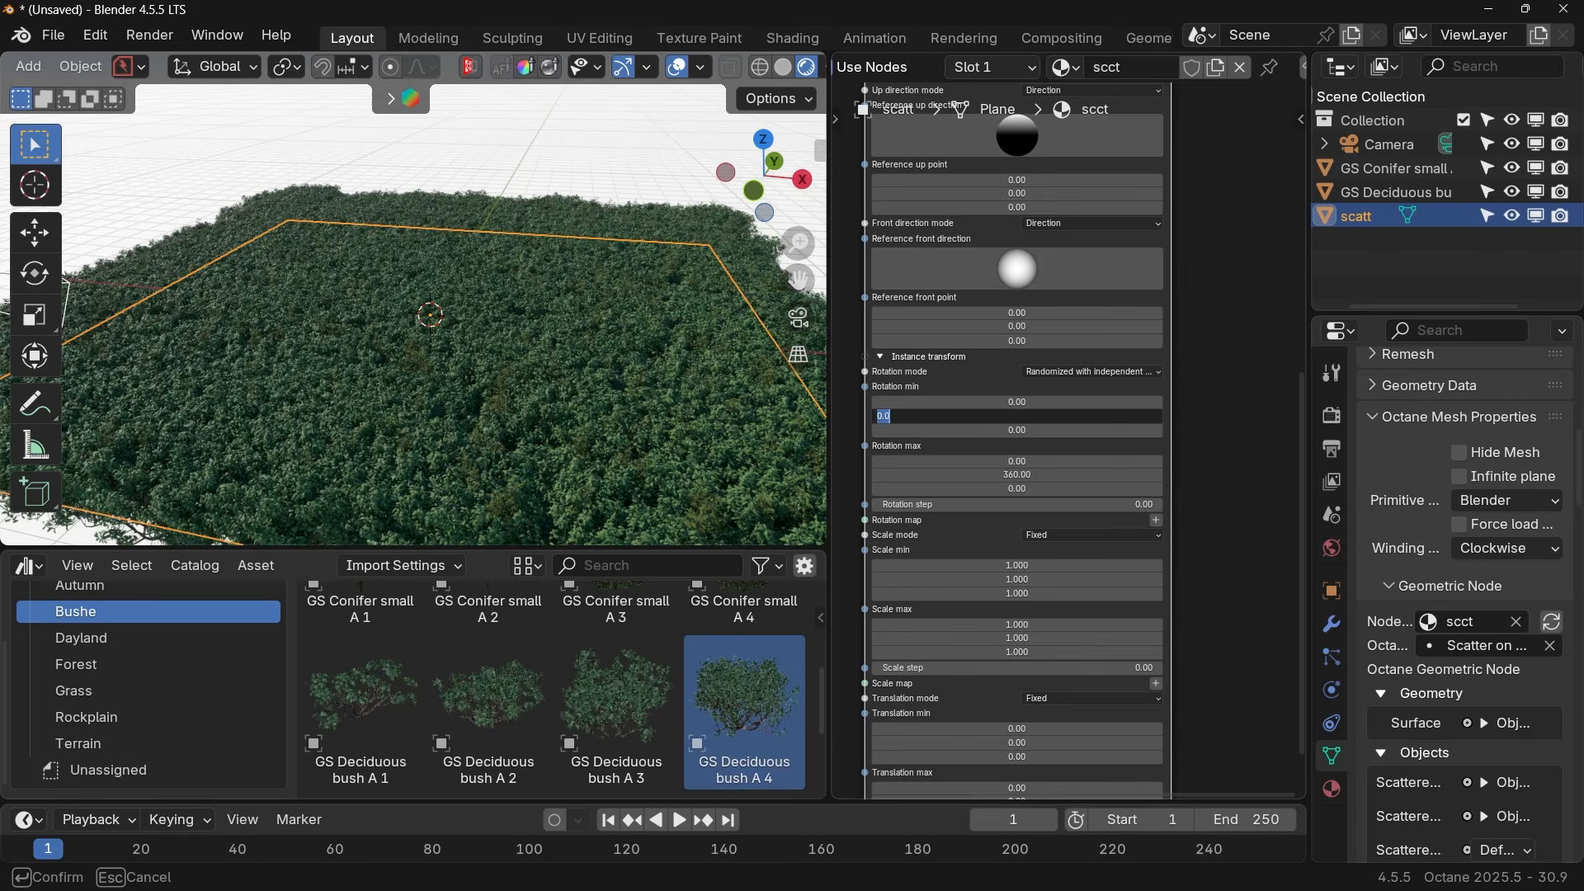
pyautogui.press('Return')
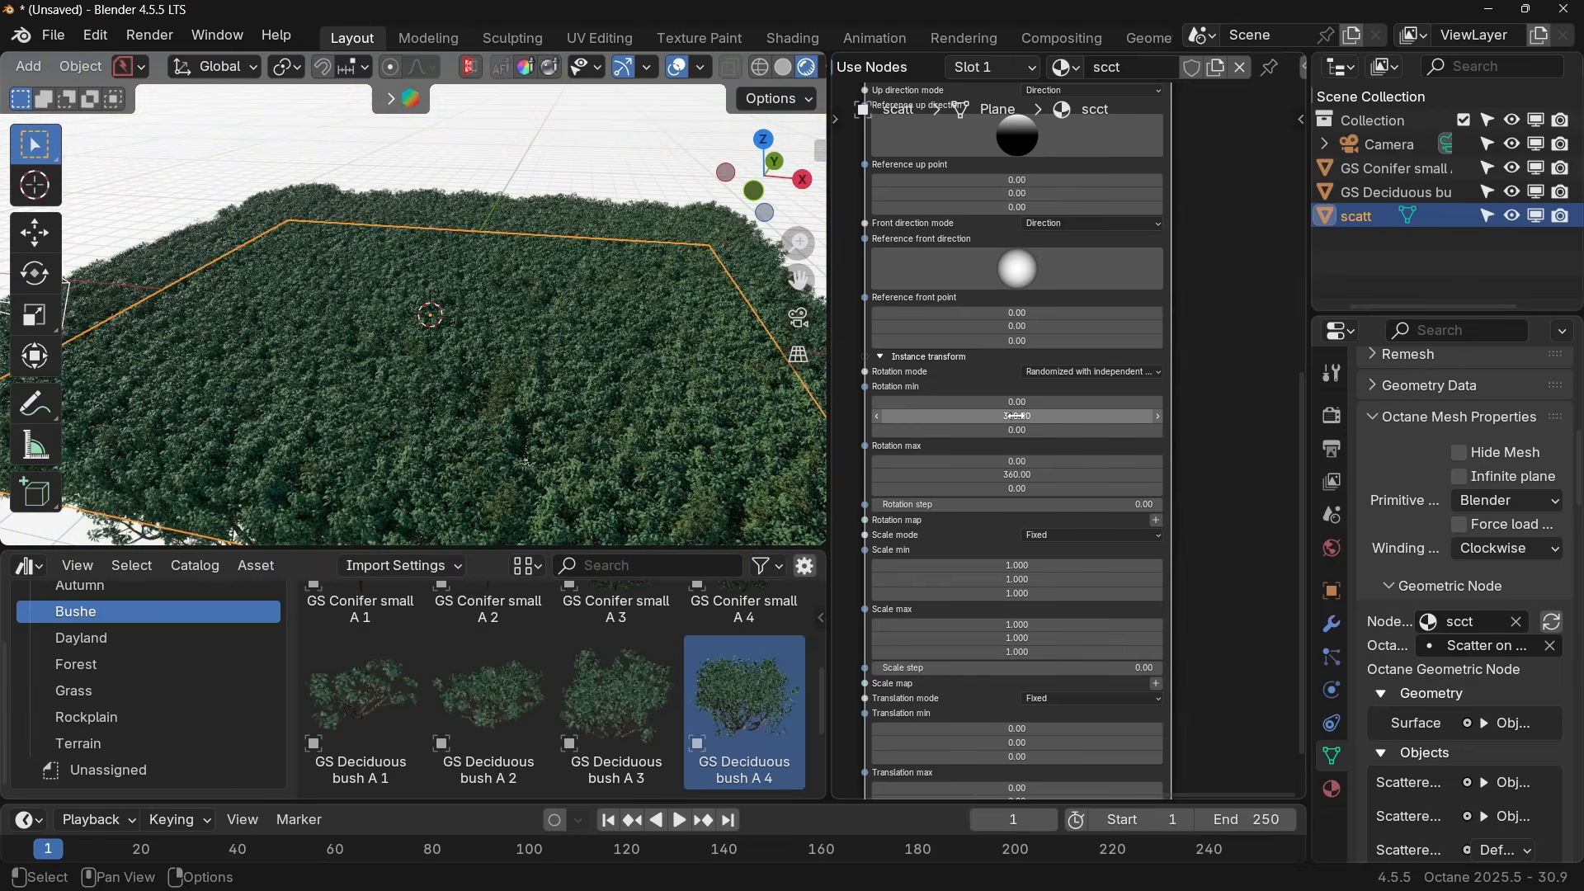
pyautogui.click(1039, 415)
pyautogui.write('0')
pyautogui.press('Return')
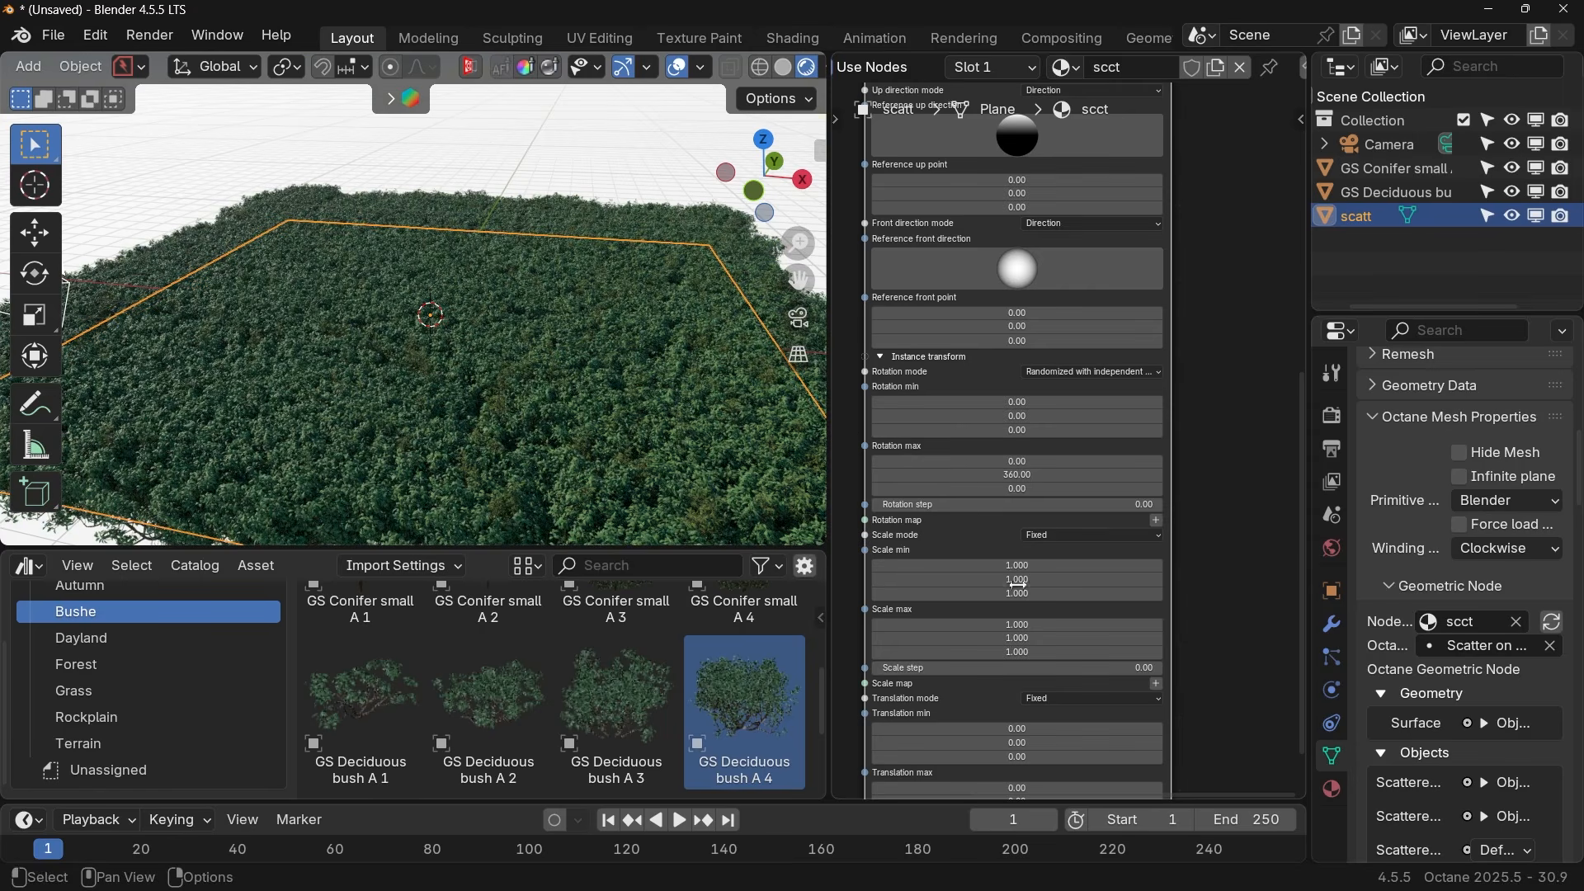
# Set the first Rotation max value to about 1.03 and the third to about 0.97 for a slight tilt.
pyautogui.moveTo(1017, 488); pyautogui.dragTo(1034, 461)
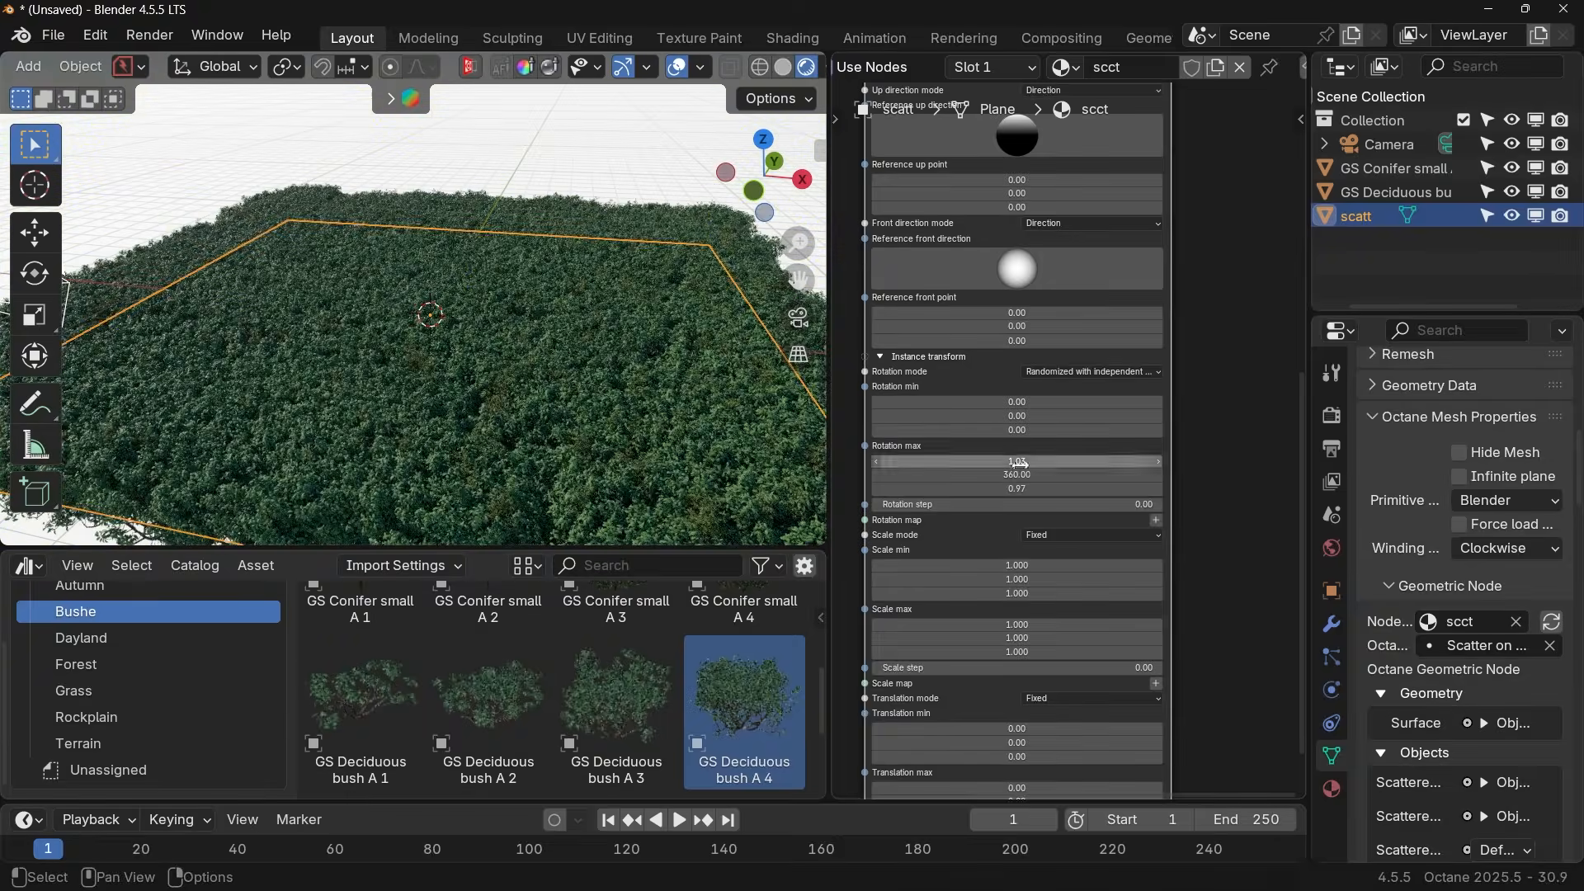
pyautogui.moveTo(525, 429)
pyautogui.mouseDown(button='middle')
pyautogui.moveTo(521, 367)
pyautogui.moveTo(510, 413)
pyautogui.mouseUp(button='middle')
pyautogui.scroll(1, 994, 304)
pyautogui.scroll(-2, 995, 302)
# Reduce the scatter node's Instances to 100 and inspect the individual plants on the plane.
pyautogui.moveTo(1055, 251); pyautogui.dragTo(1041, 558, button='middle')
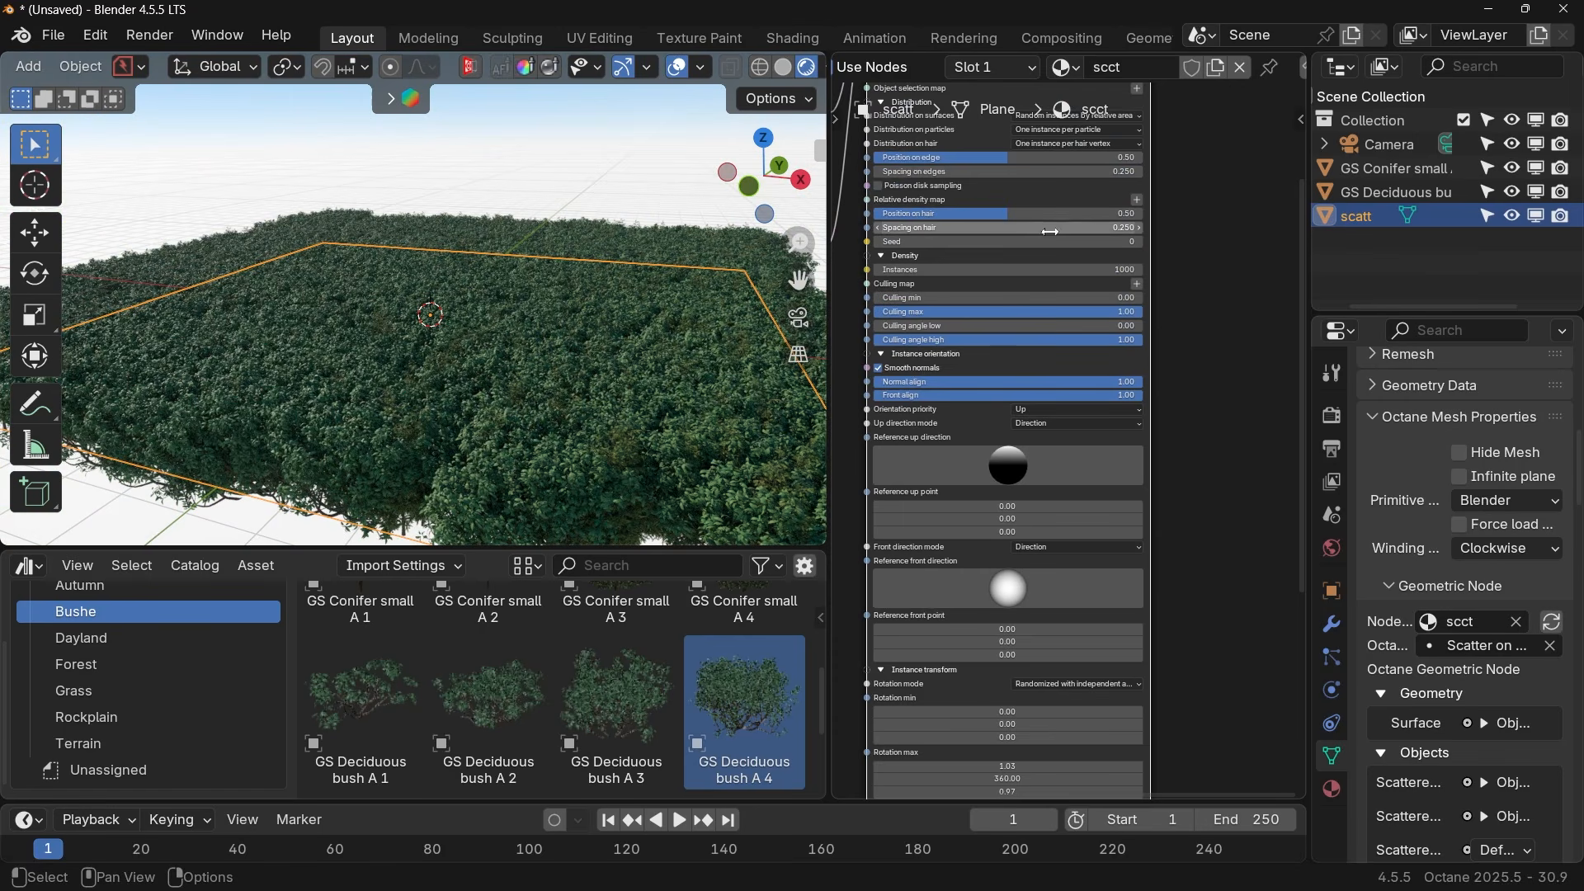
pyautogui.moveTo(1056, 272); pyautogui.dragTo(1056, 273)
pyautogui.write('100')
pyautogui.press('Return')
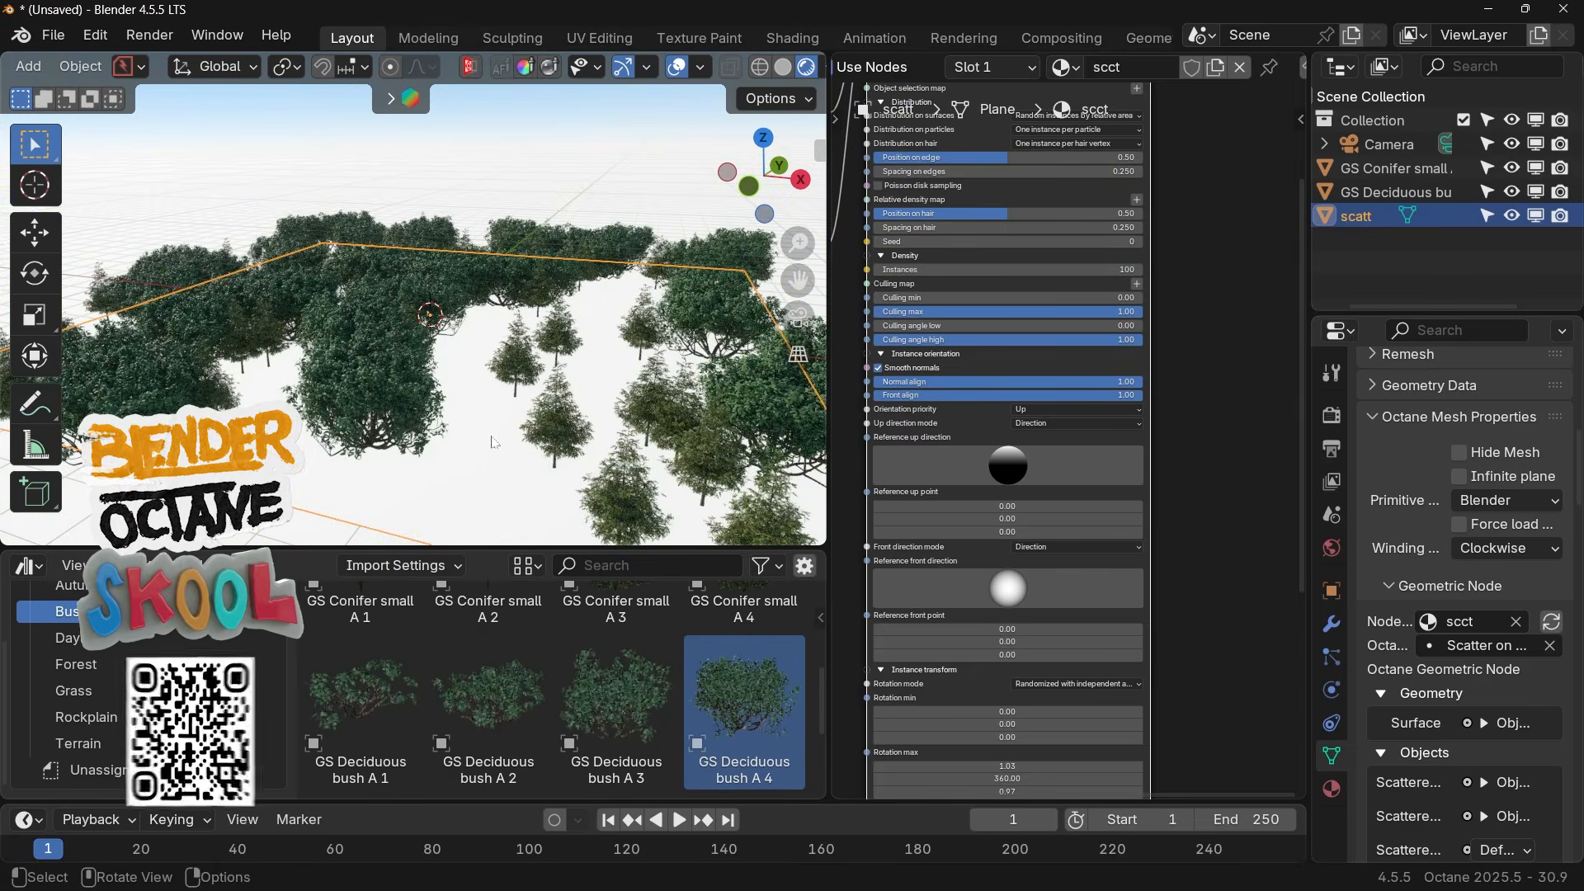
pyautogui.moveTo(554, 428); pyautogui.dragTo(484, 347, button='middle')
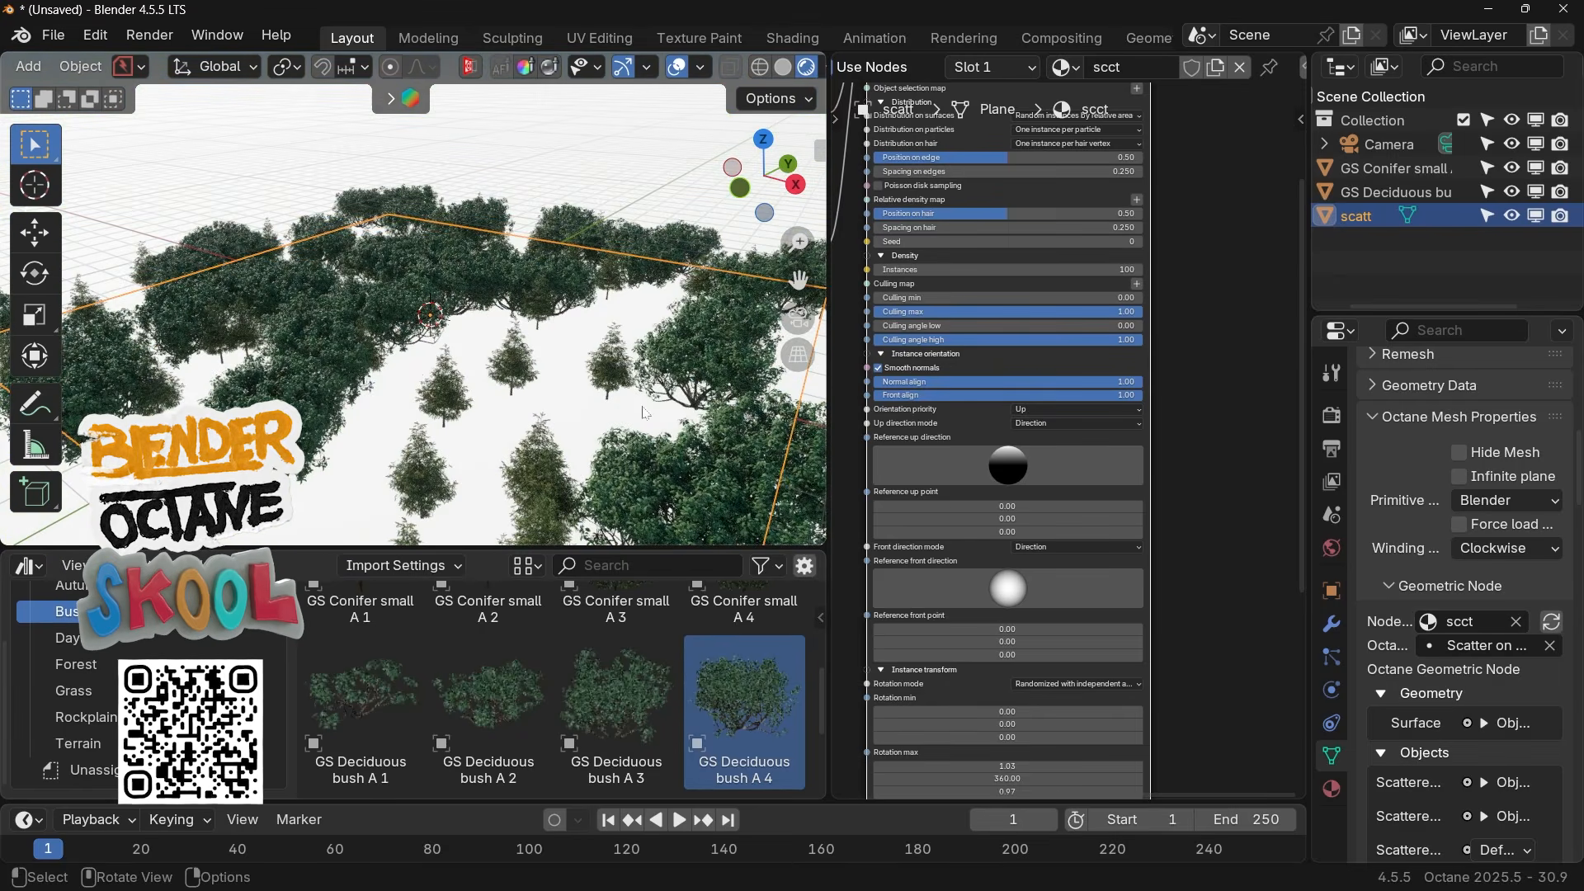
# Try a Scale max of about 1.09 on all three axes, then reset it to 1.
pyautogui.moveTo(1185, 640)
pyautogui.mouseDown(button='middle')
pyautogui.moveTo(1181, 569)
pyautogui.moveTo(1149, 555)
pyautogui.moveTo(1144, 493)
pyautogui.mouseUp(button='middle')
pyautogui.moveTo(1146, 589); pyautogui.dragTo(1143, 549, button='middle')
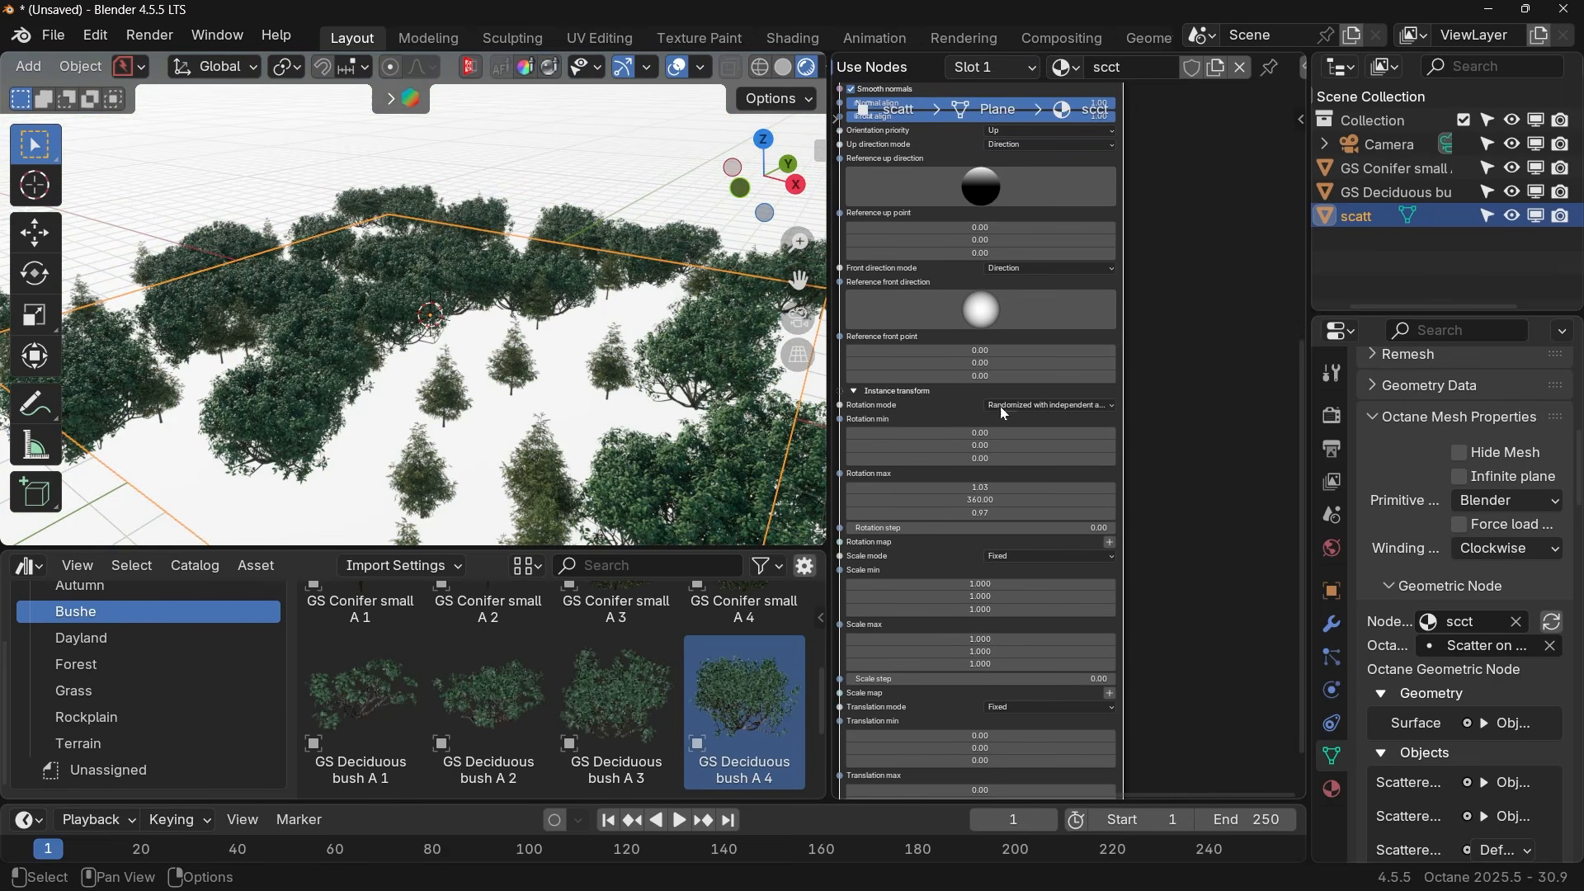
pyautogui.moveTo(952, 542); pyautogui.dragTo(932, 403, button='middle')
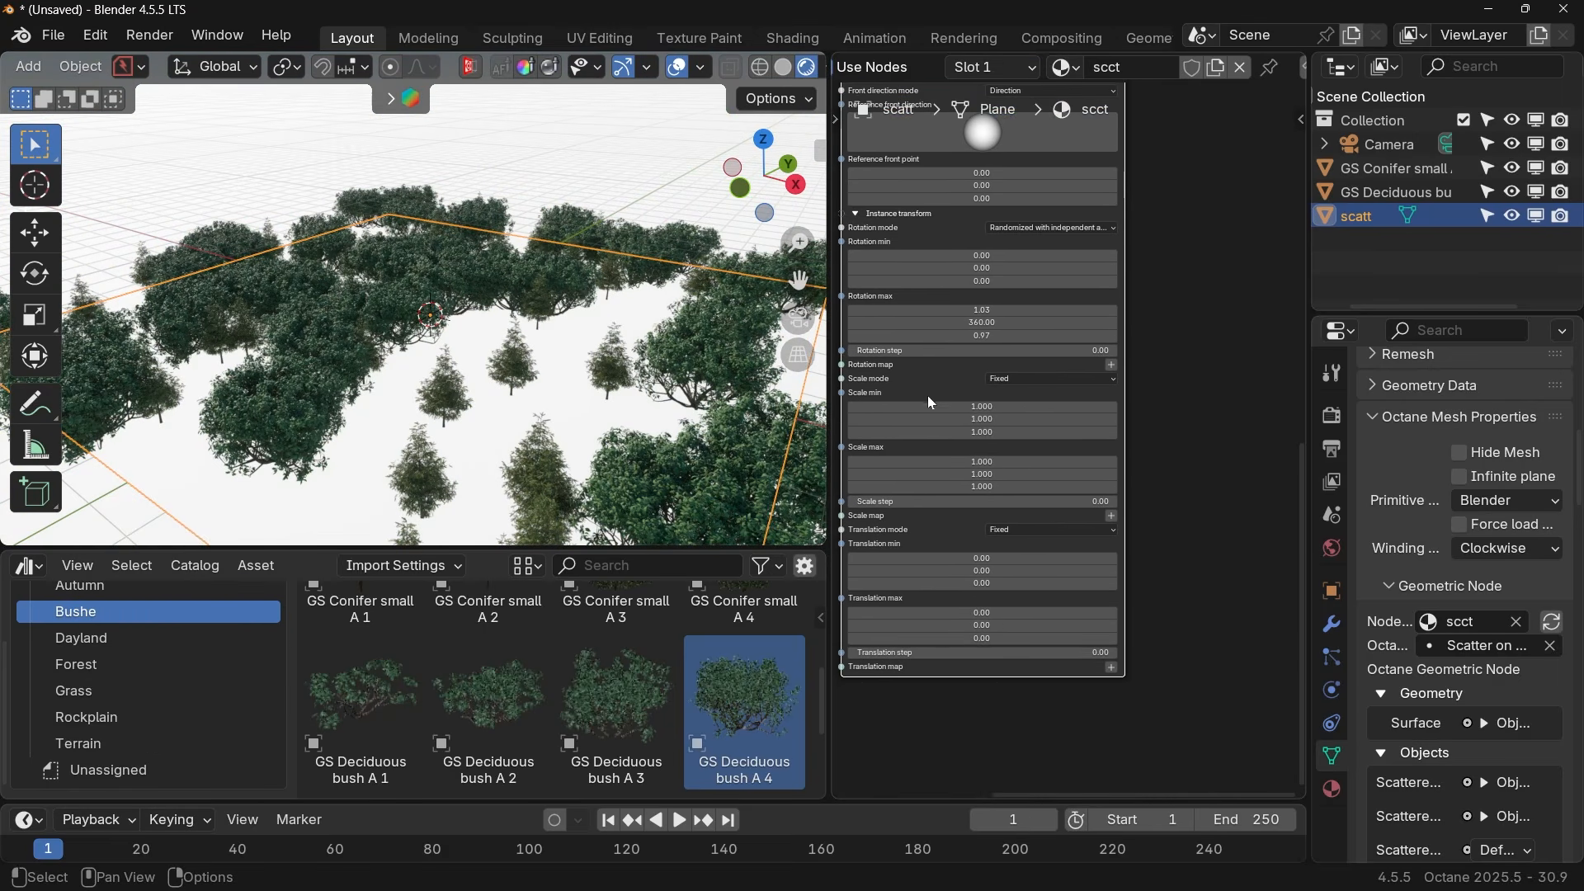
pyautogui.moveTo(1052, 487); pyautogui.dragTo(1053, 462)
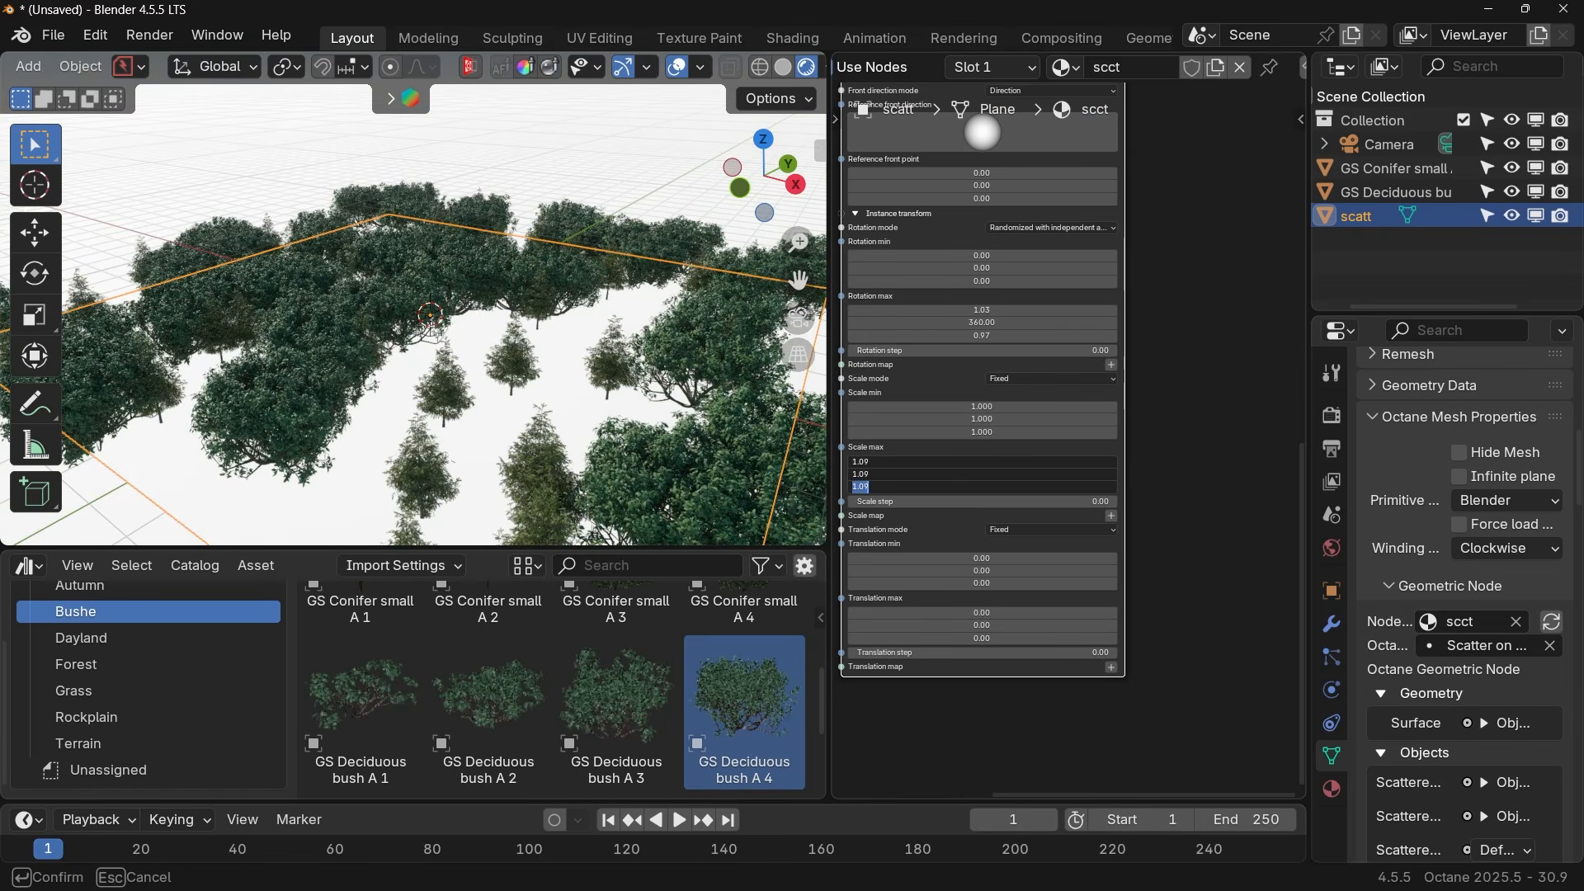
pyautogui.write('1')
pyautogui.press('Return')
# Set the Scale mode to Randomized with independent axes and the second Scale min value to 0.910.
pyautogui.click(1037, 376)
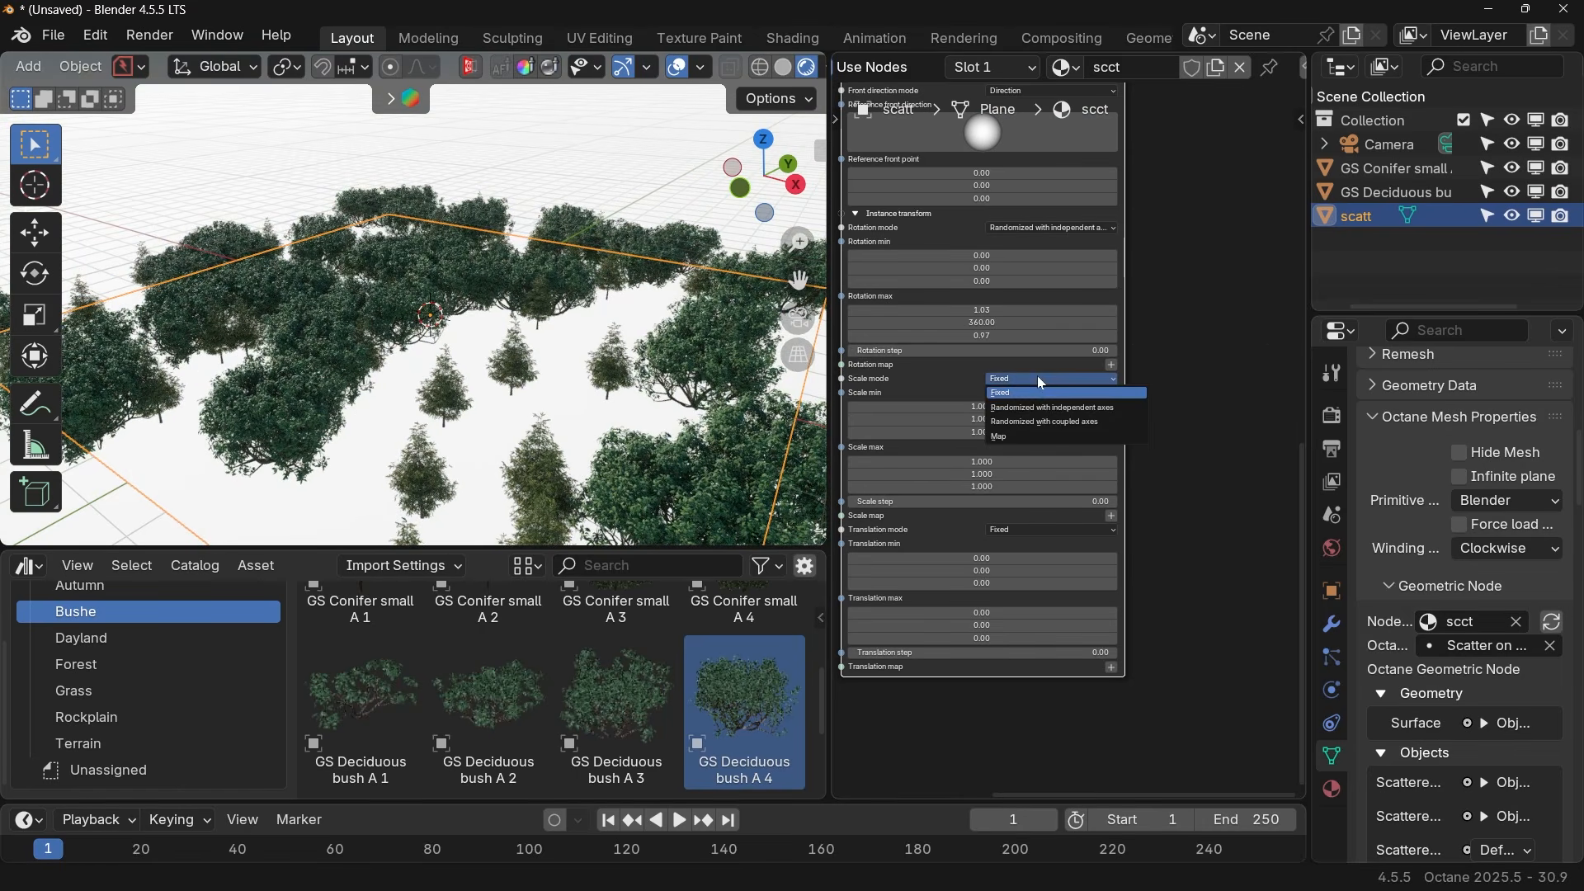
pyautogui.click(1047, 406)
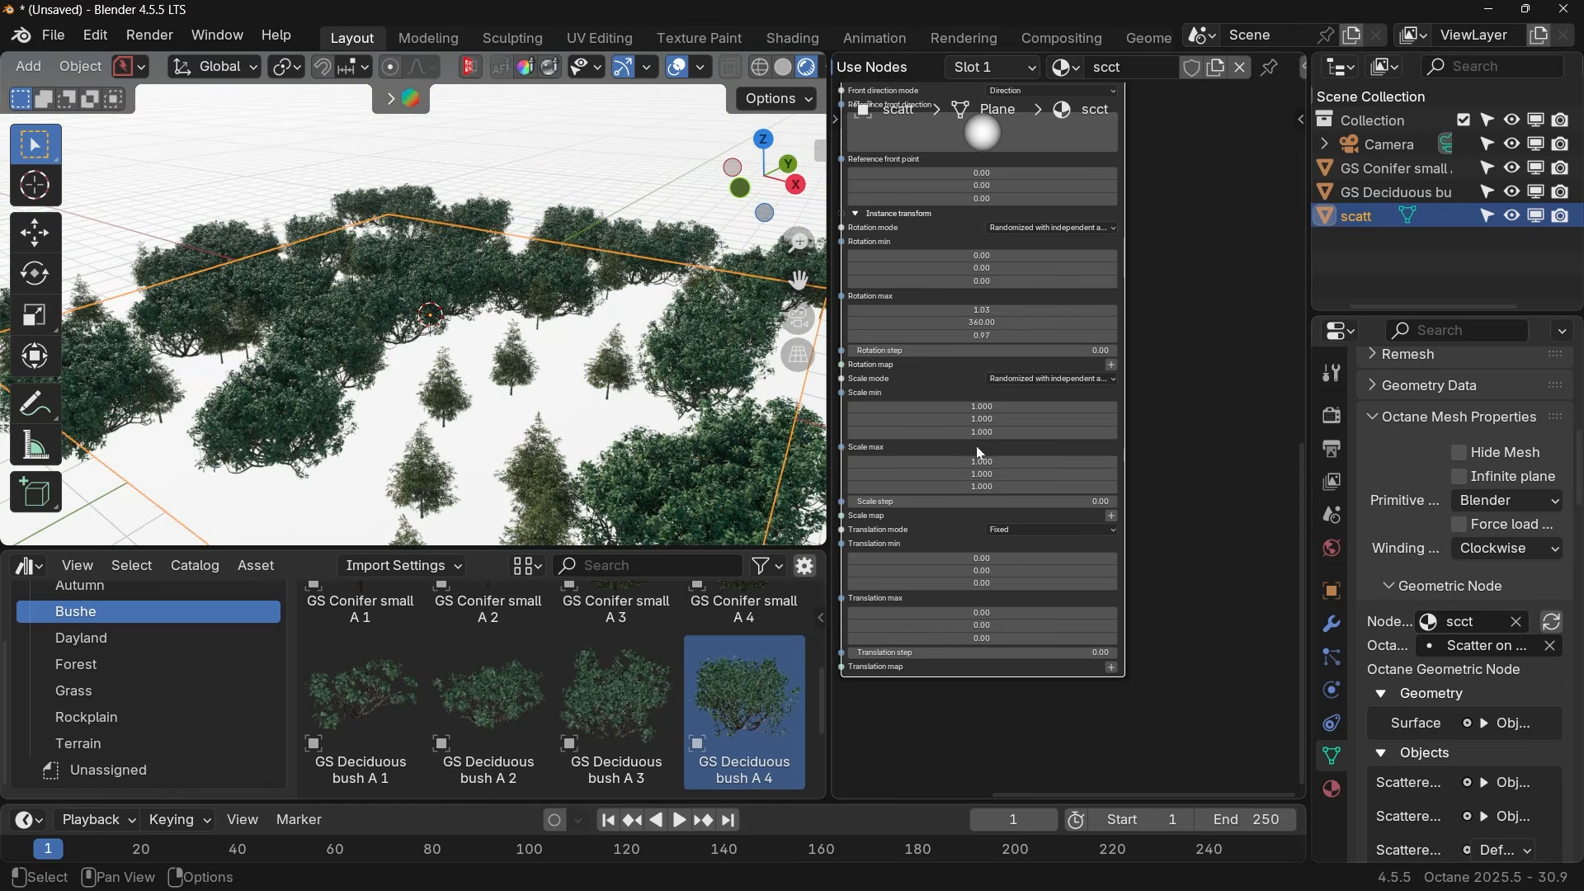
pyautogui.moveTo(982, 433)
pyautogui.mouseDown()
pyautogui.moveTo(982, 406)
pyautogui.moveTo(858, 406)
pyautogui.moveTo(1001, 434)
pyautogui.moveTo(1008, 419)
pyautogui.moveTo(1108, 420)
pyautogui.moveTo(987, 419)
pyautogui.moveTo(1010, 422)
pyautogui.mouseUp()
pyautogui.hotkey('ctrl', 'z')
pyautogui.moveTo(417, 413); pyautogui.dragTo(456, 452, button='middle')
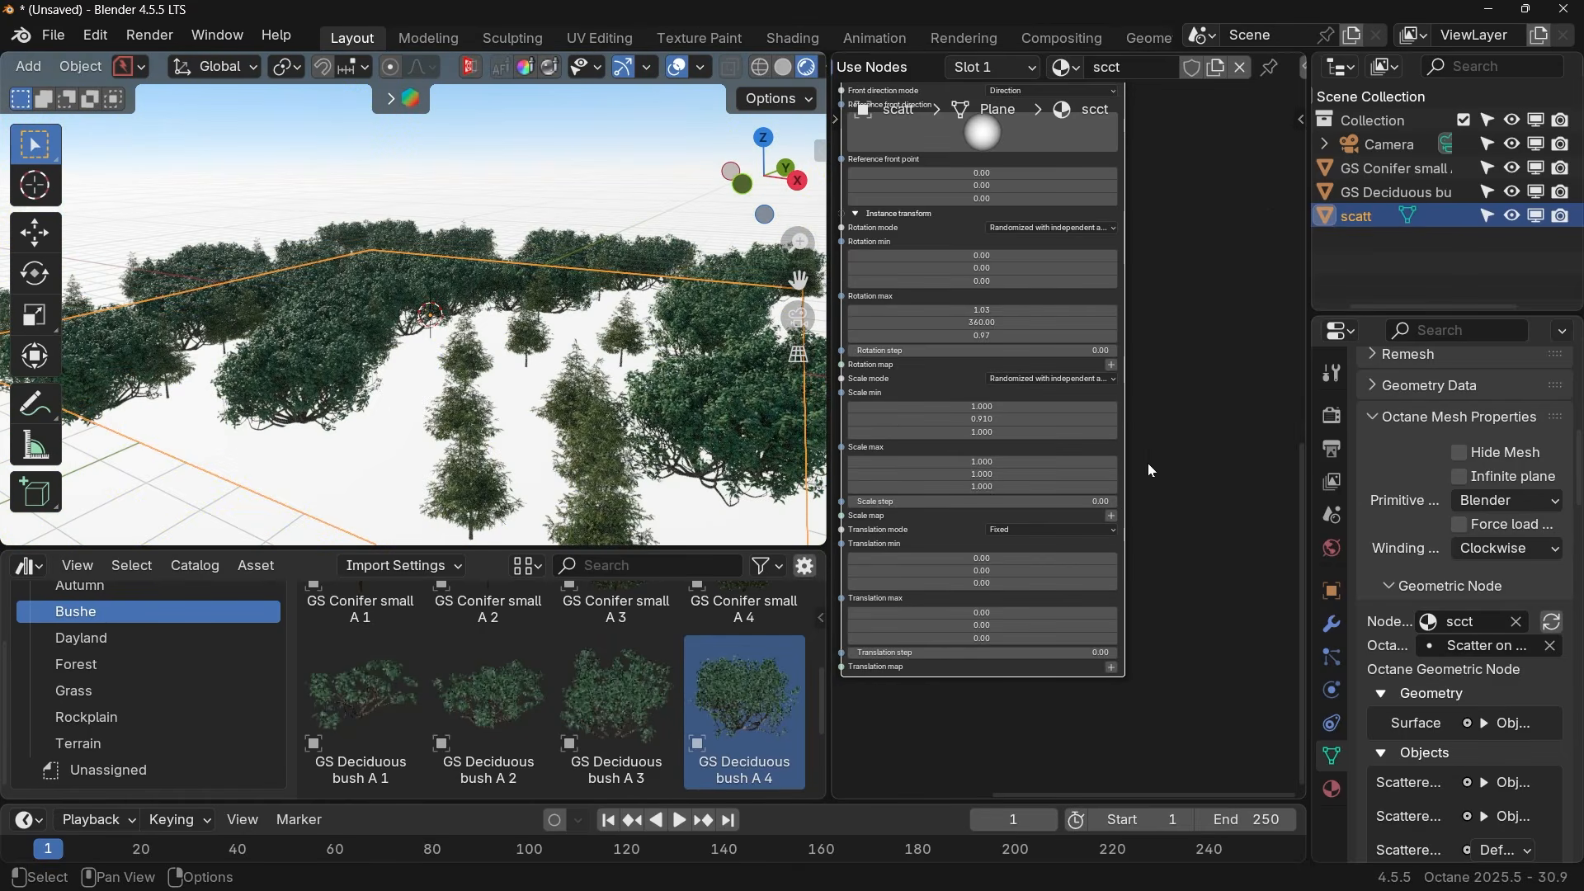
# Set the scatter node's Instances to 500 and check the plant coverage across the plane.
pyautogui.scroll(-3, 1149, 465)
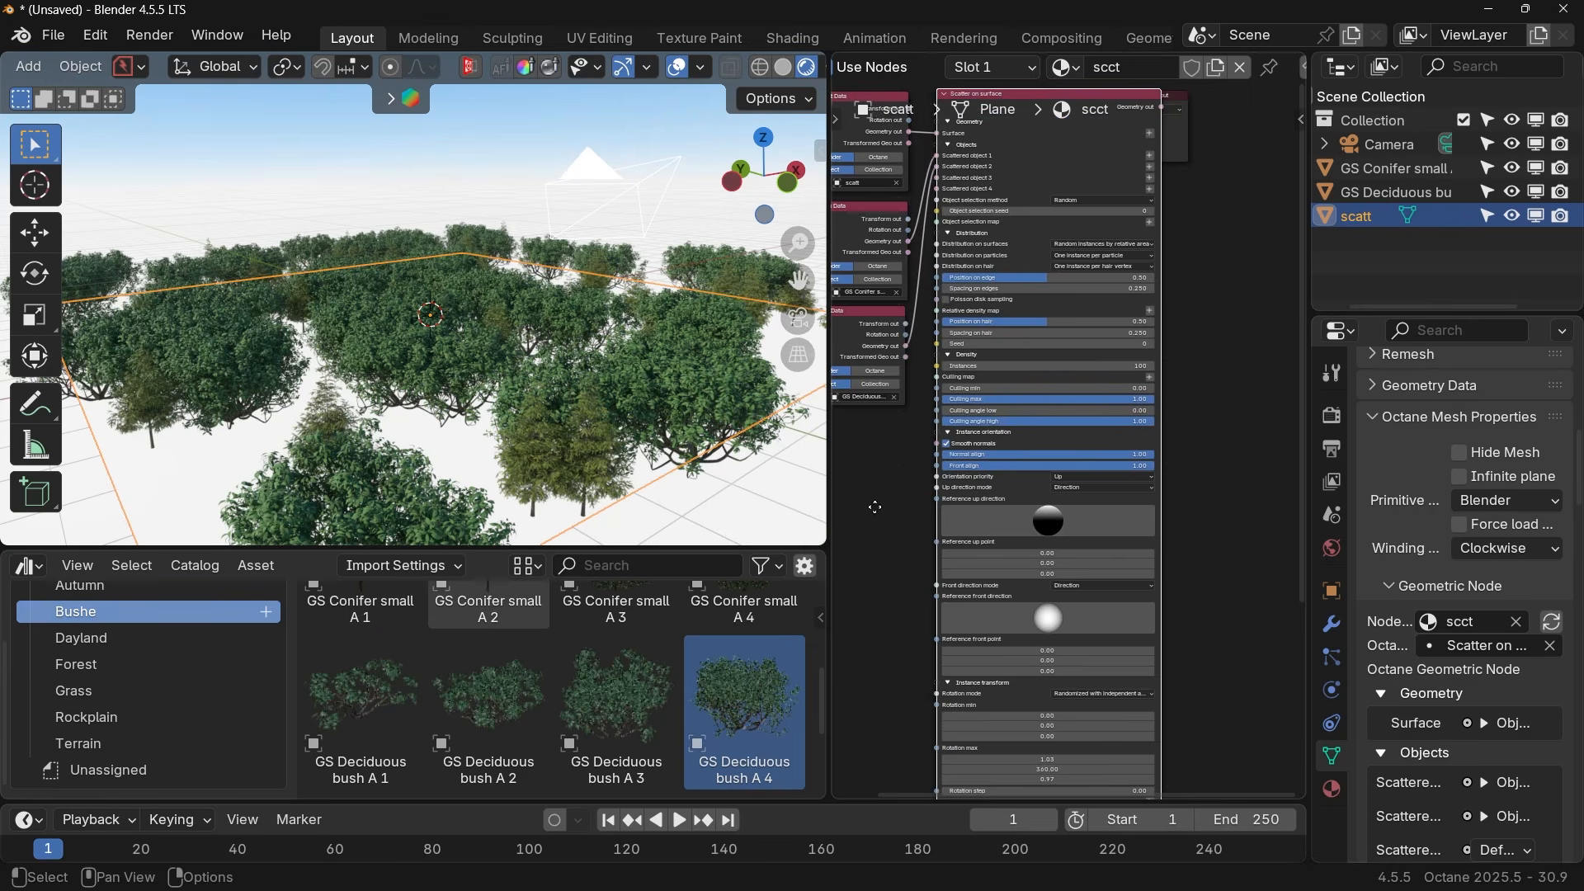
pyautogui.moveTo(874, 506); pyautogui.dragTo(910, 495, button='middle')
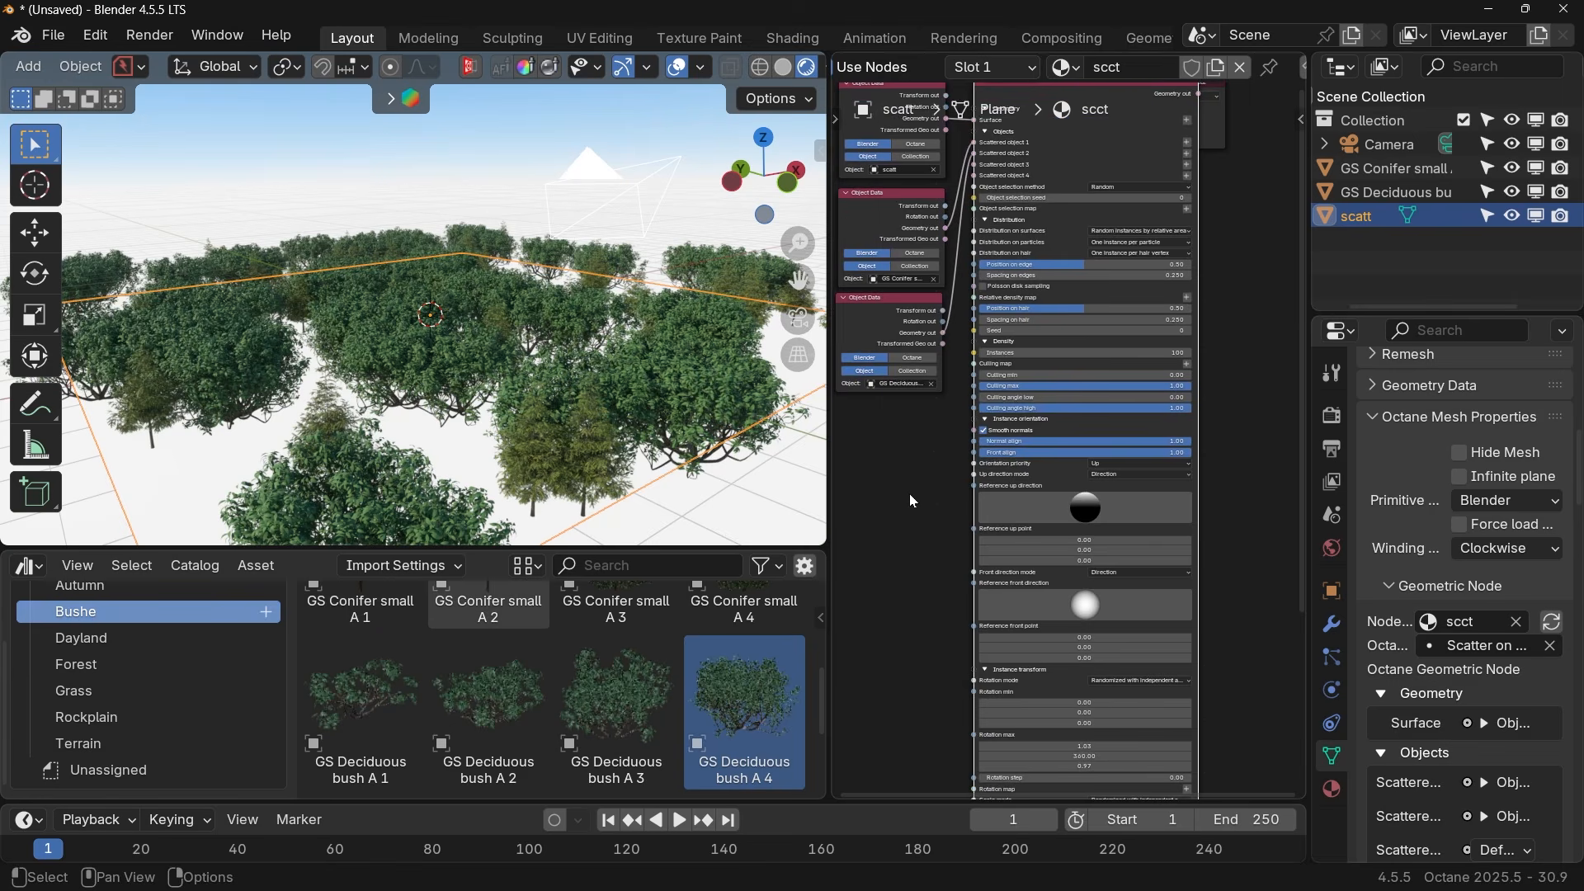
pyautogui.scroll(2, 906, 494)
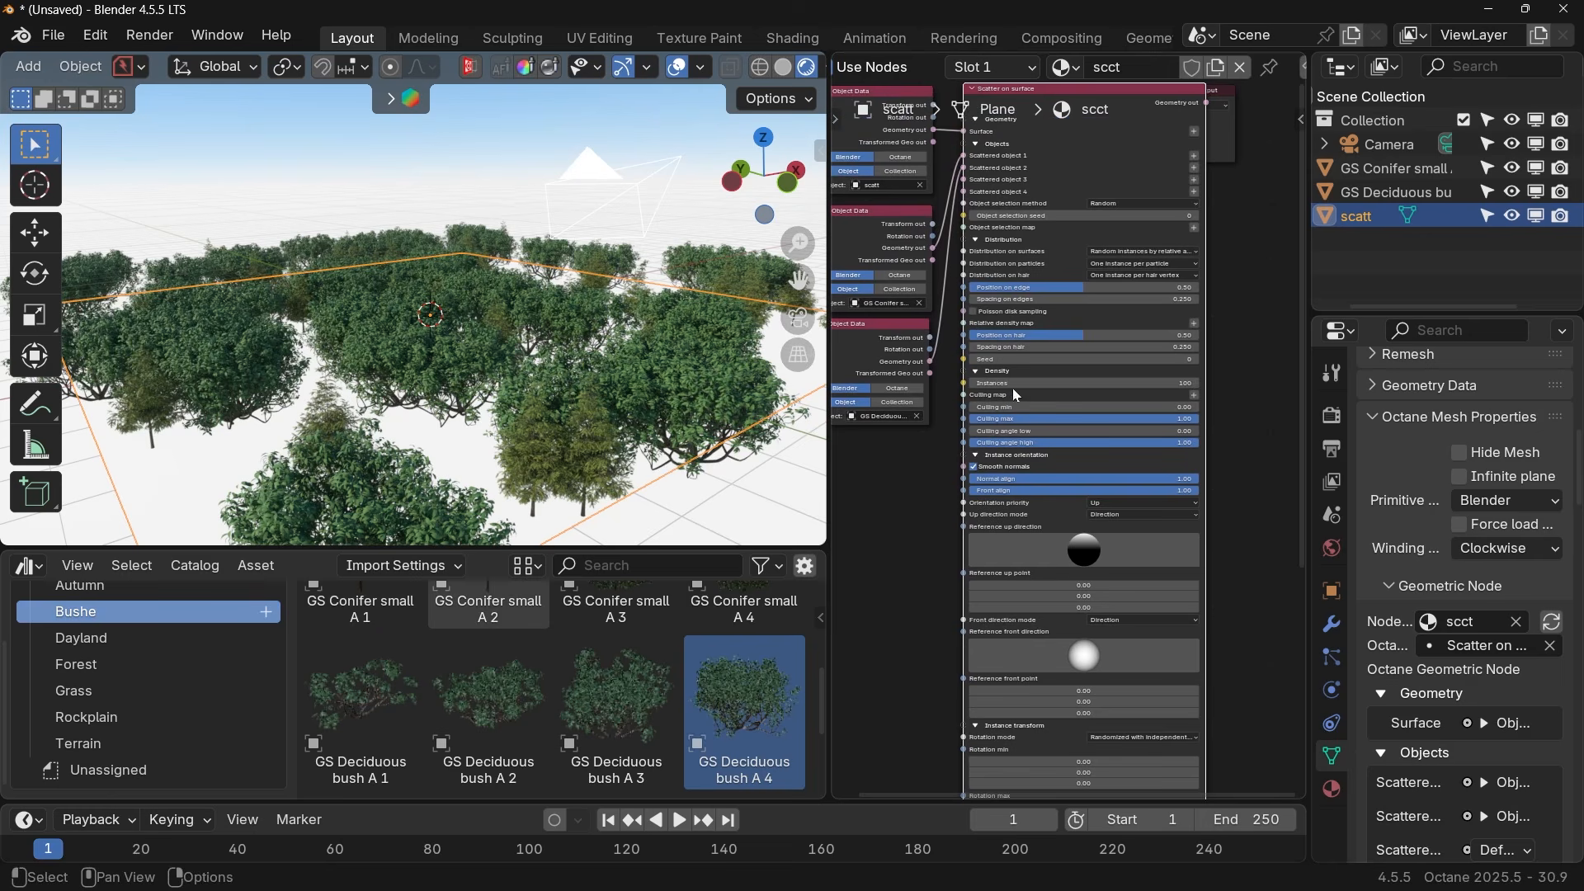
pyautogui.click(1023, 382)
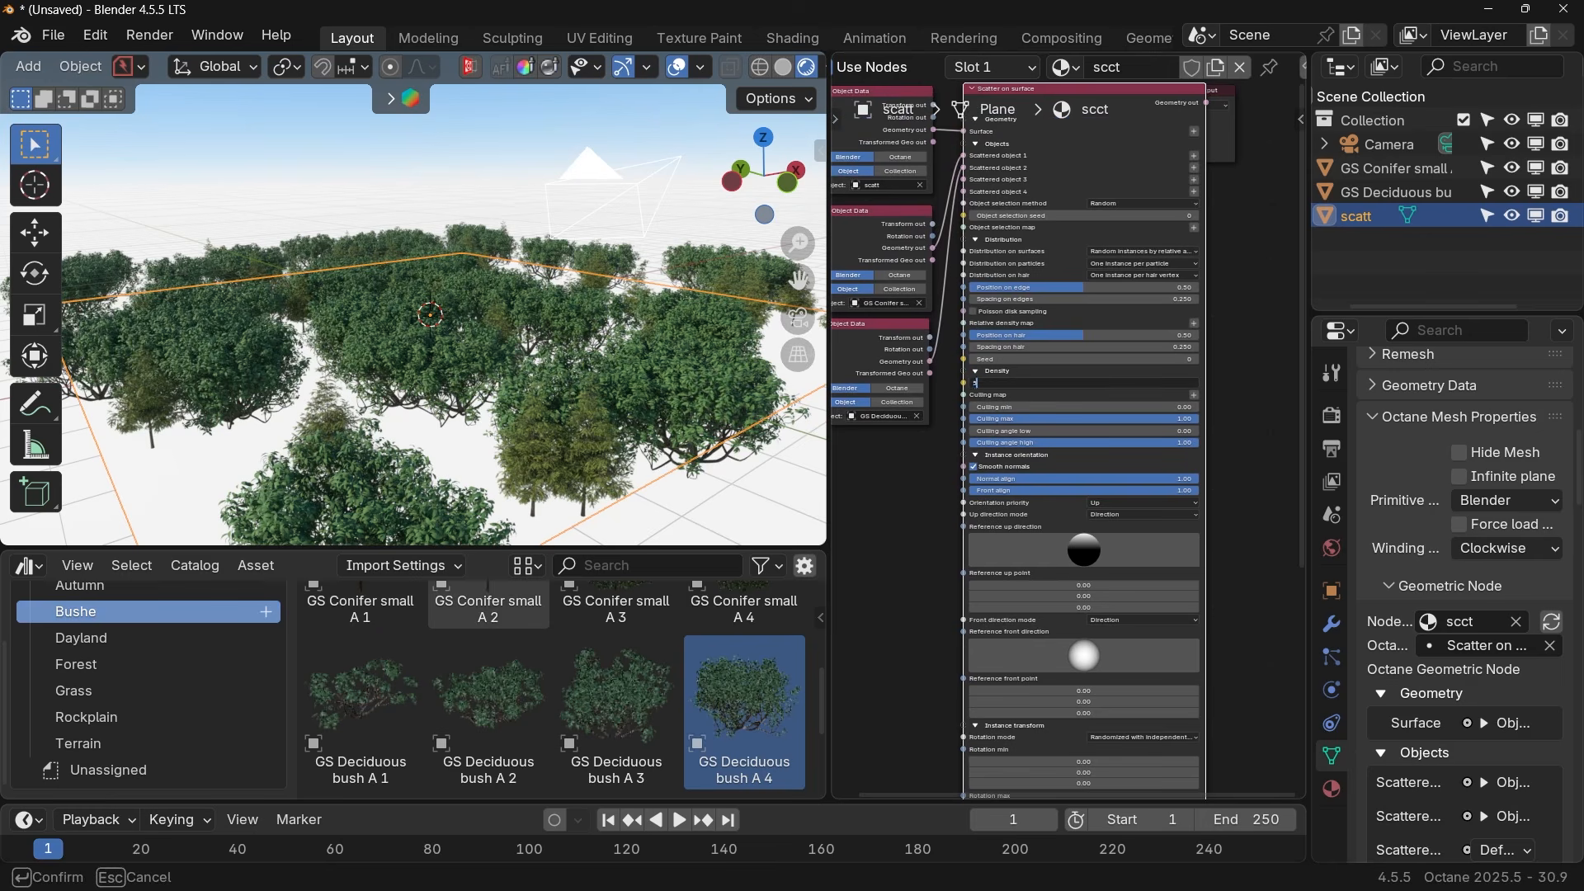
pyautogui.press('Return')
pyautogui.moveTo(221, 340); pyautogui.dragTo(355, 425, button='middle')
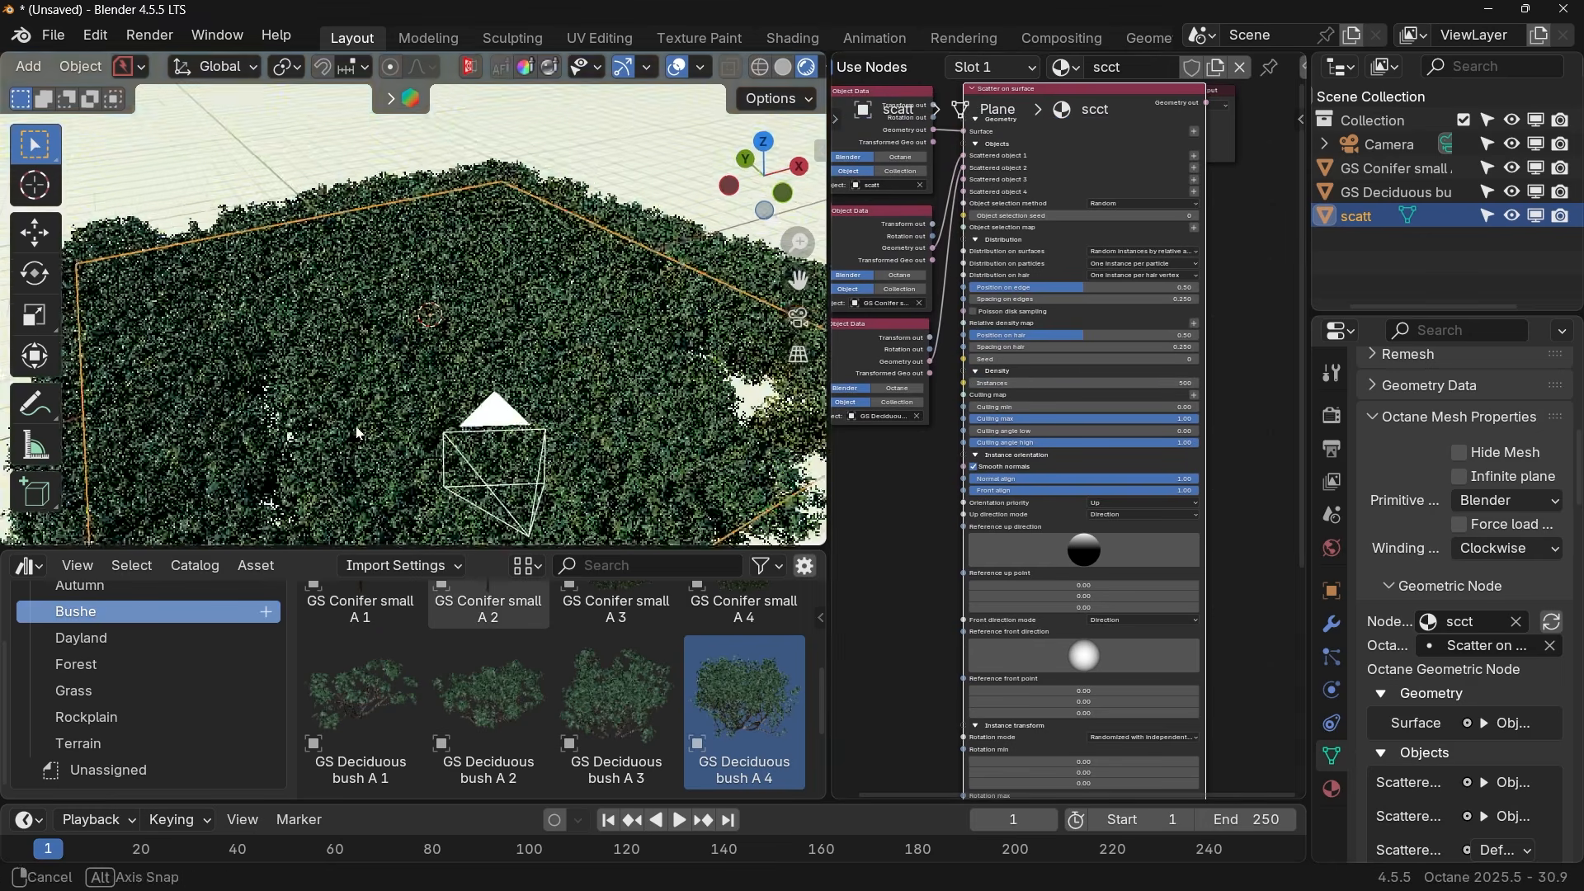
pyautogui.moveTo(458, 398); pyautogui.dragTo(453, 322, button='middle')
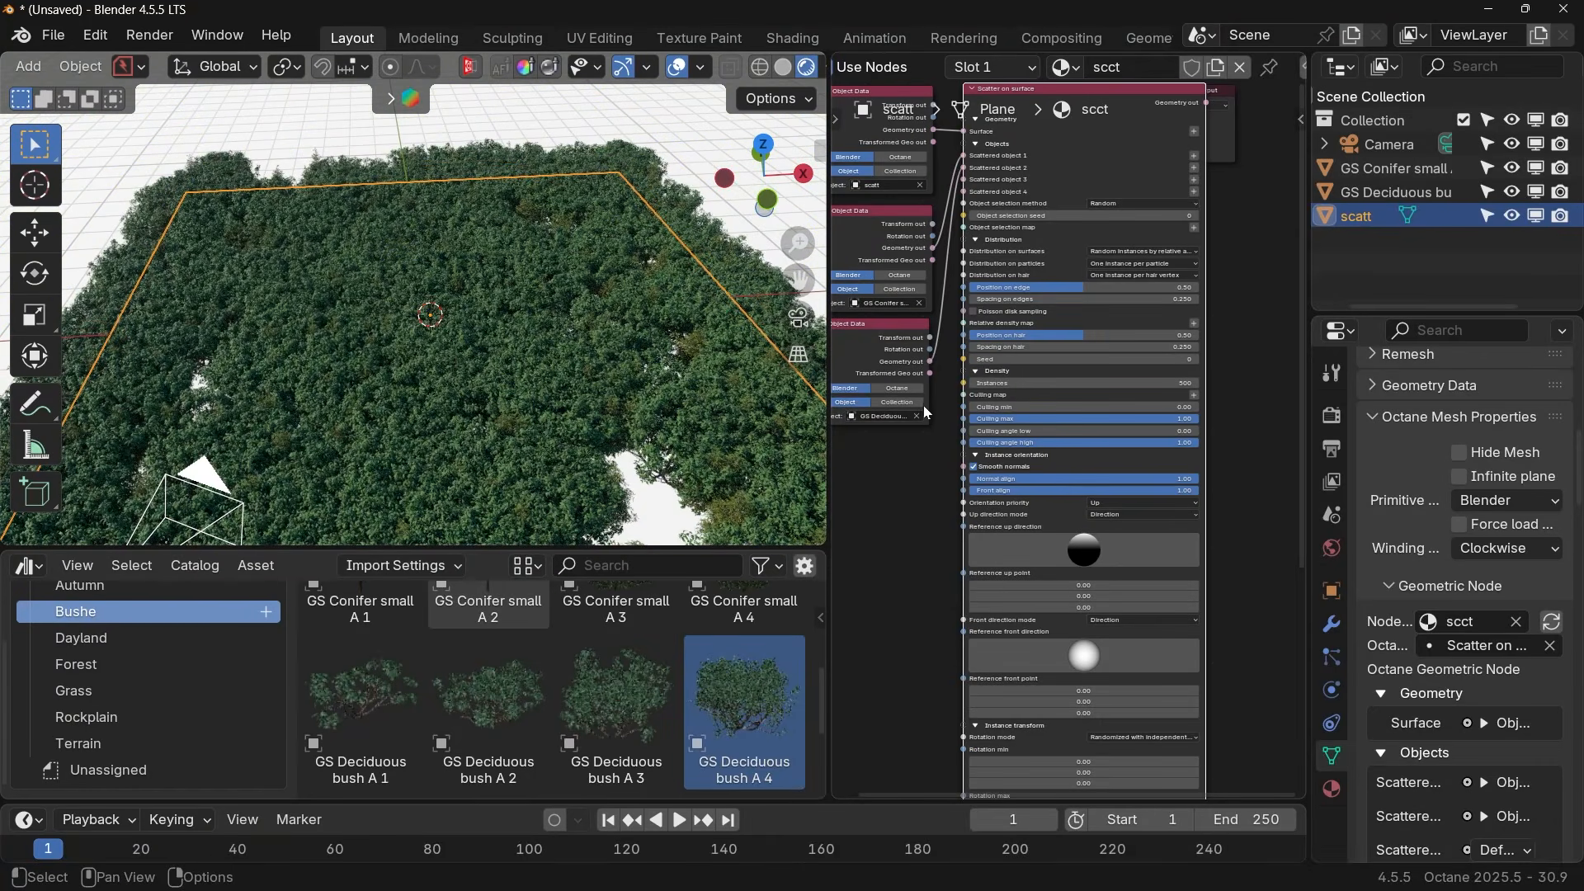
# Add a Noise texture node and connect its Texture out to the scatter node's Culling map.
pyautogui.moveTo(924, 408); pyautogui.dragTo(1005, 451, button='middle')
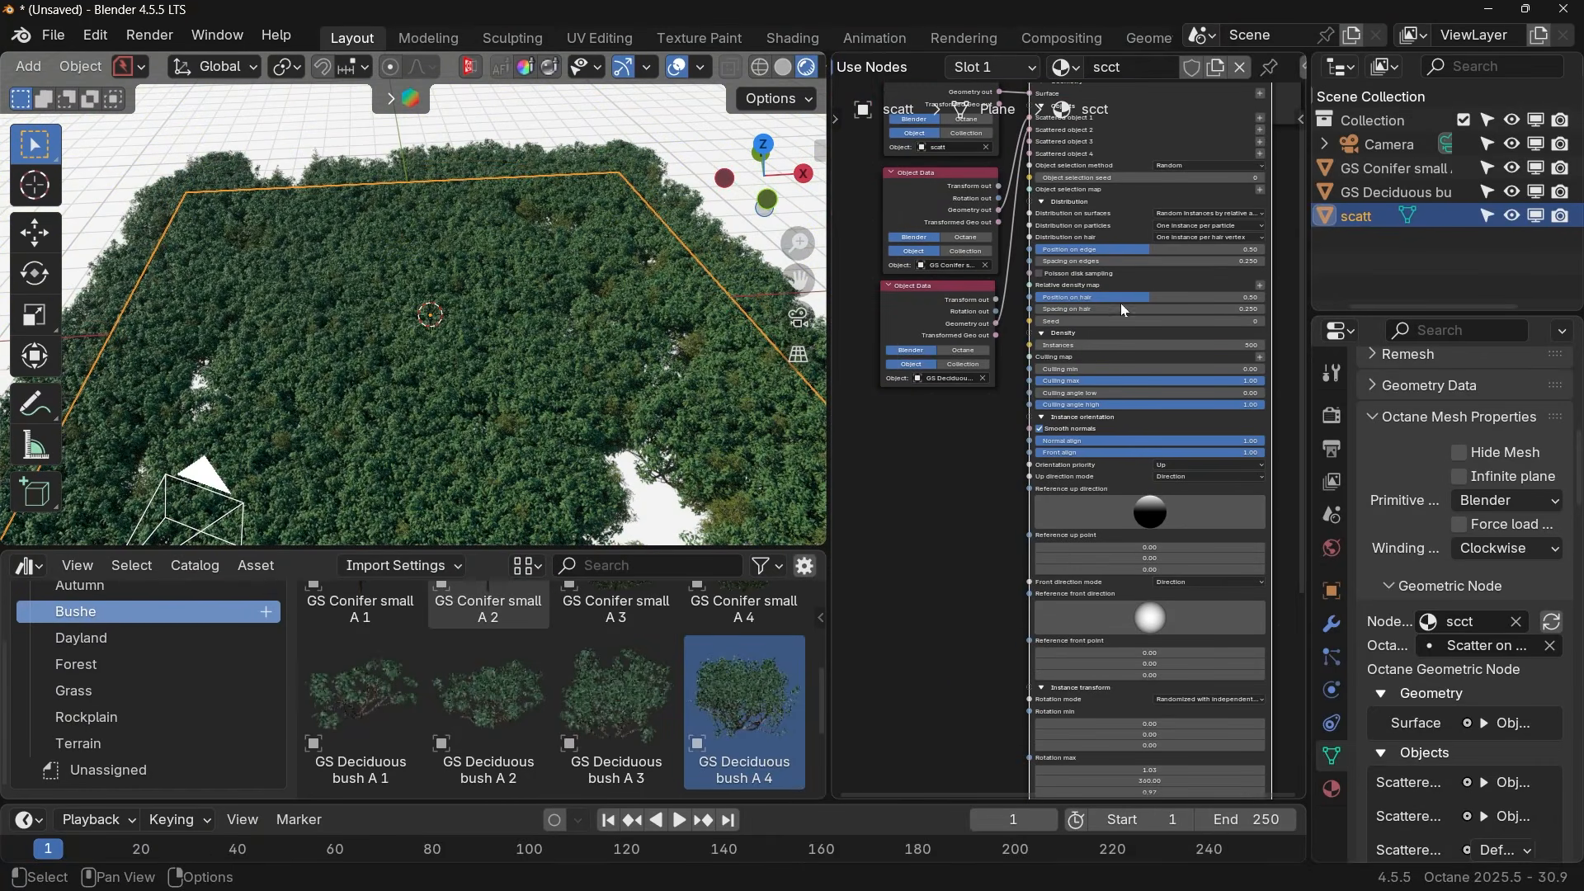
pyautogui.moveTo(912, 441); pyautogui.dragTo(930, 403, button='middle')
pyautogui.click(907, 442)
pyautogui.press('q')
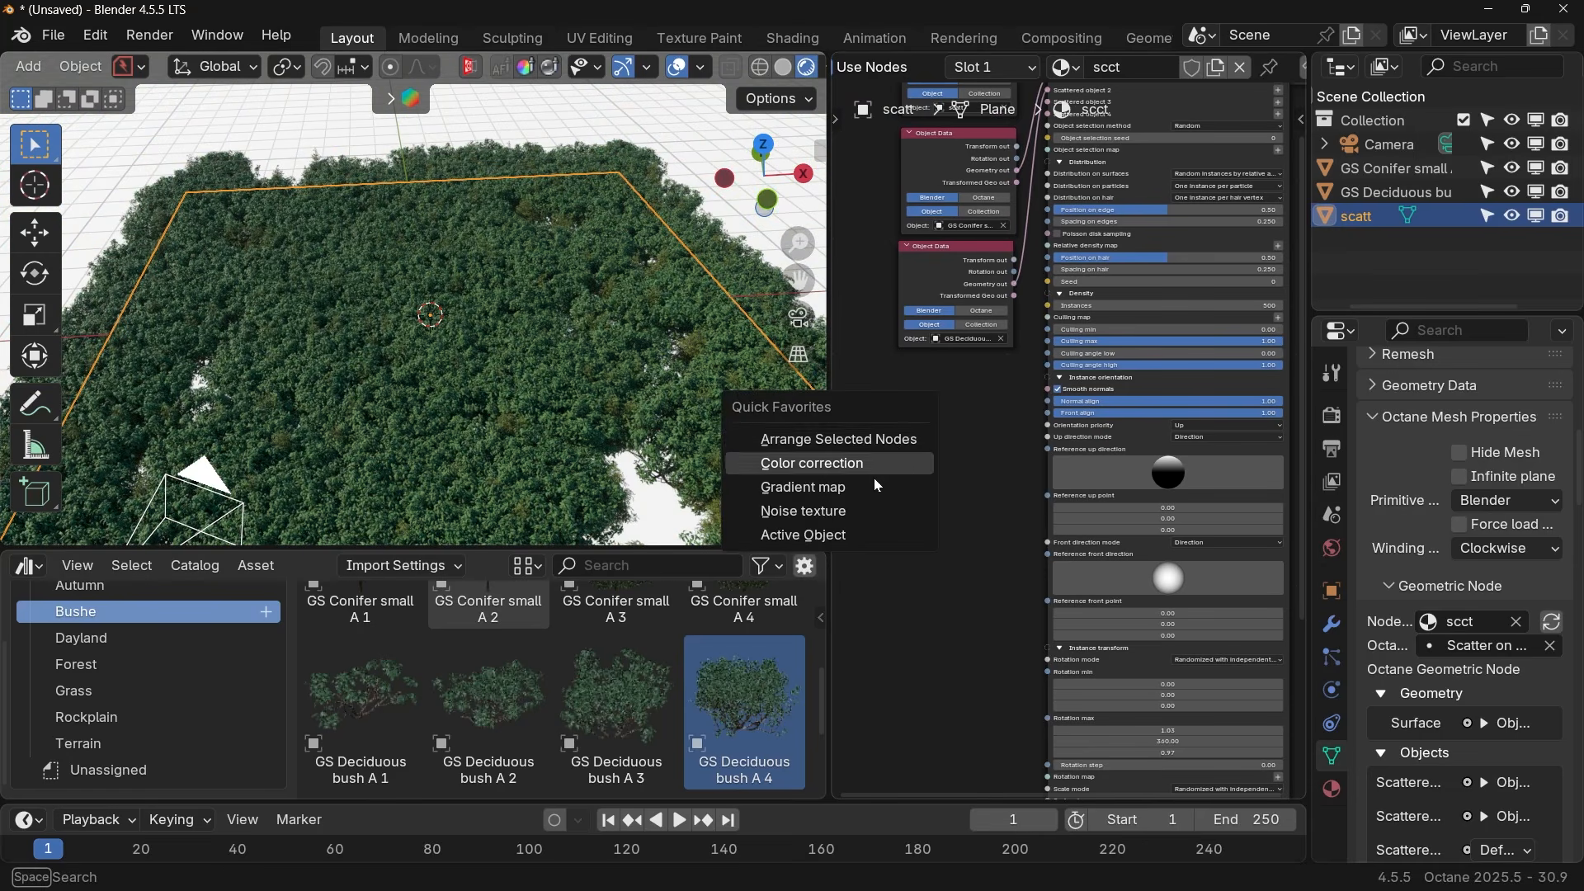
pyautogui.click(829, 513)
pyautogui.click(842, 441)
pyautogui.moveTo(963, 421); pyautogui.dragTo(926, 485, button='middle')
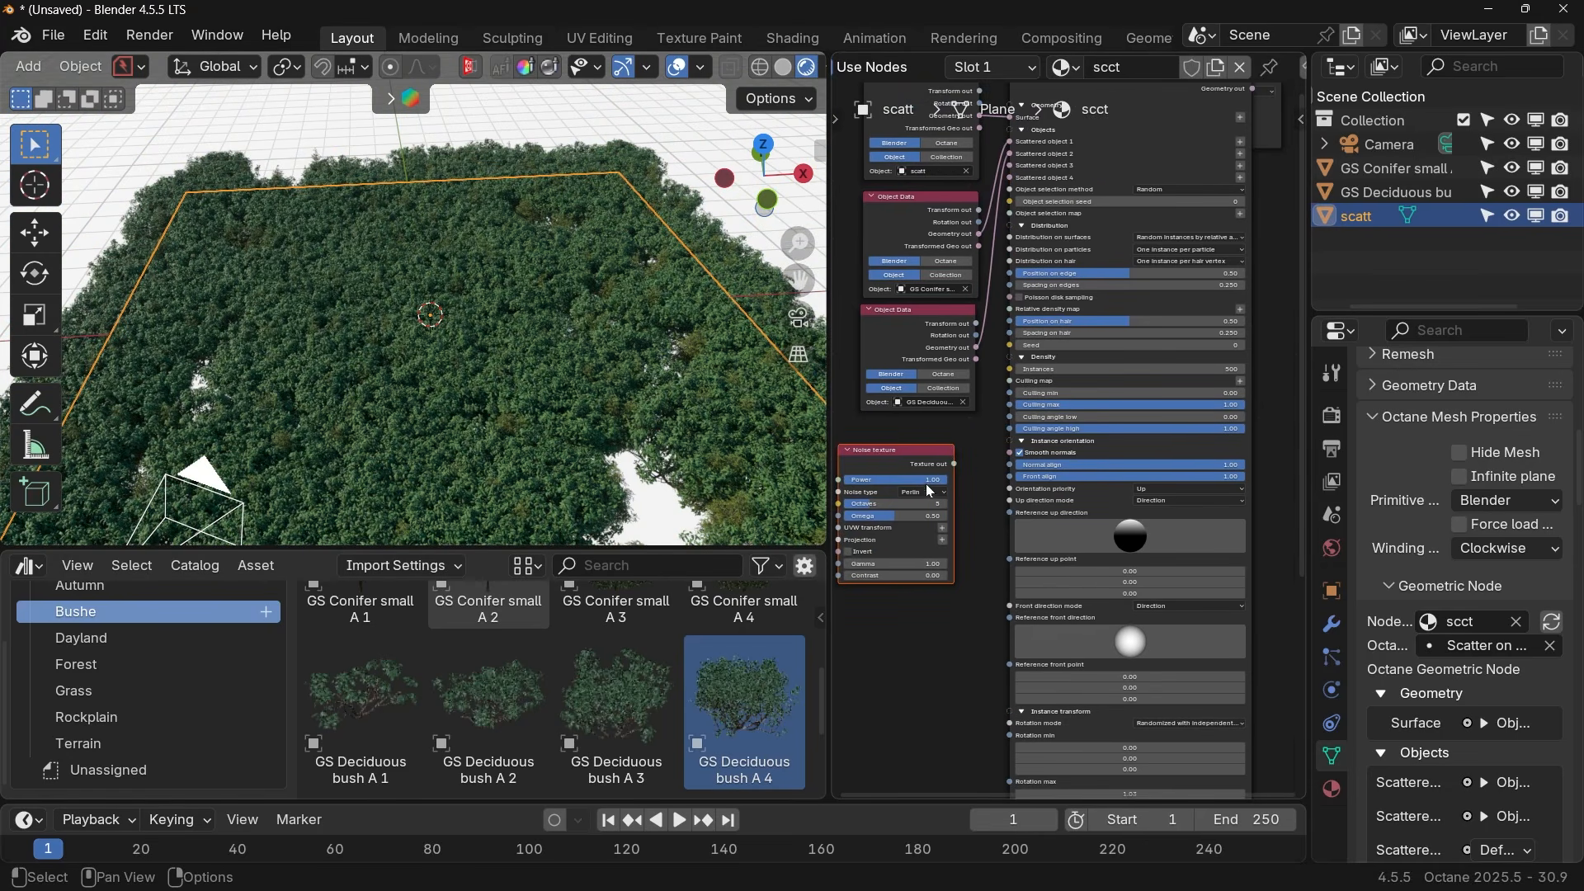
pyautogui.moveTo(954, 469); pyautogui.dragTo(988, 426)
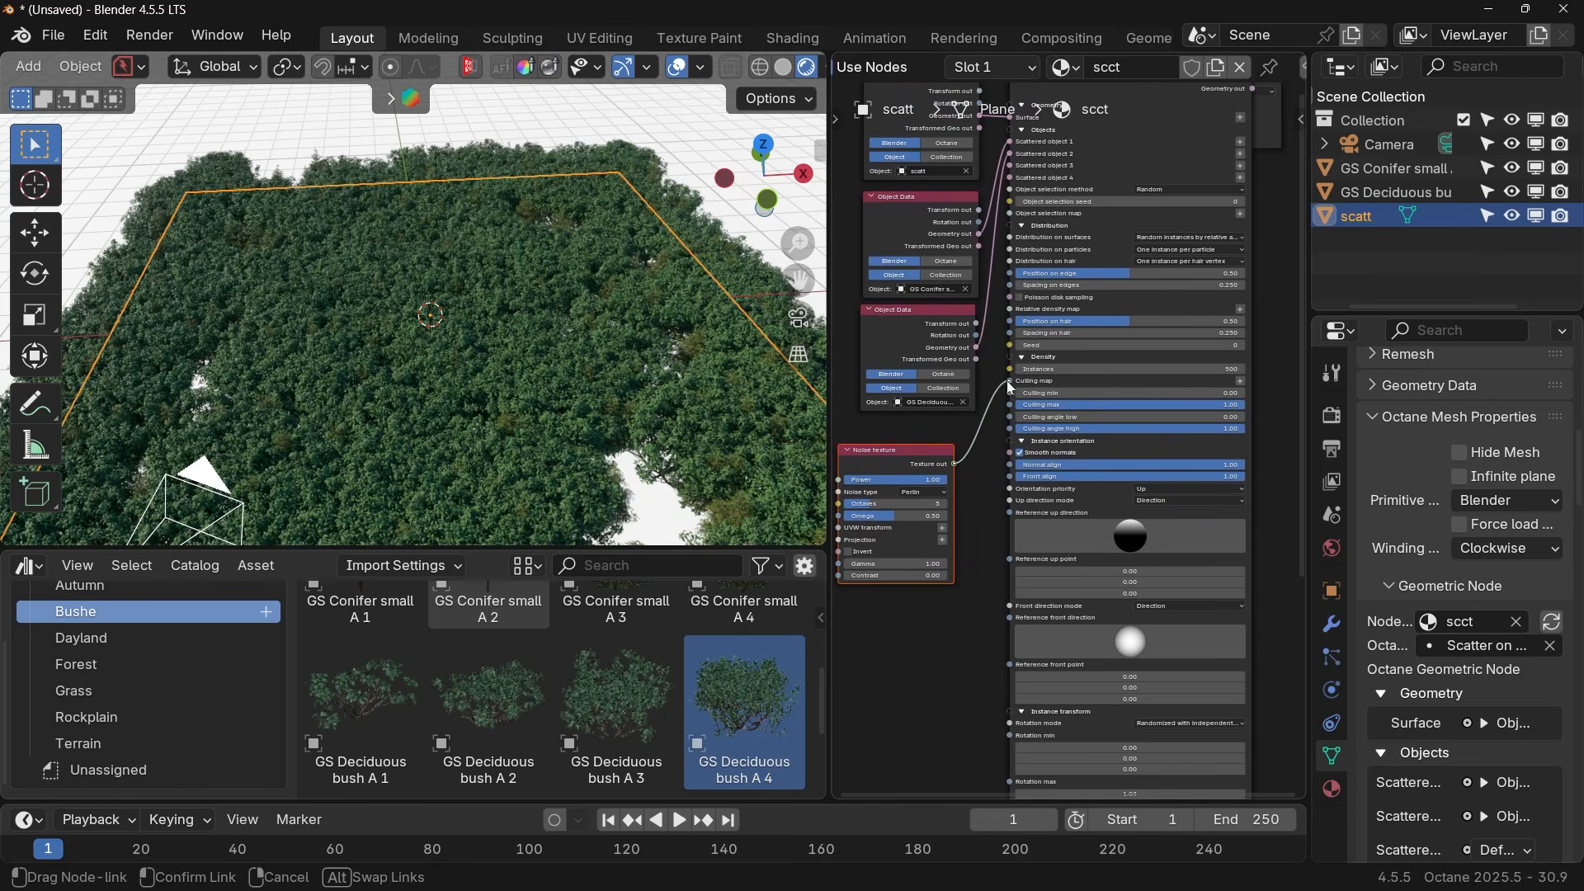
pyautogui.moveTo(1013, 386); pyautogui.dragTo(1012, 382)
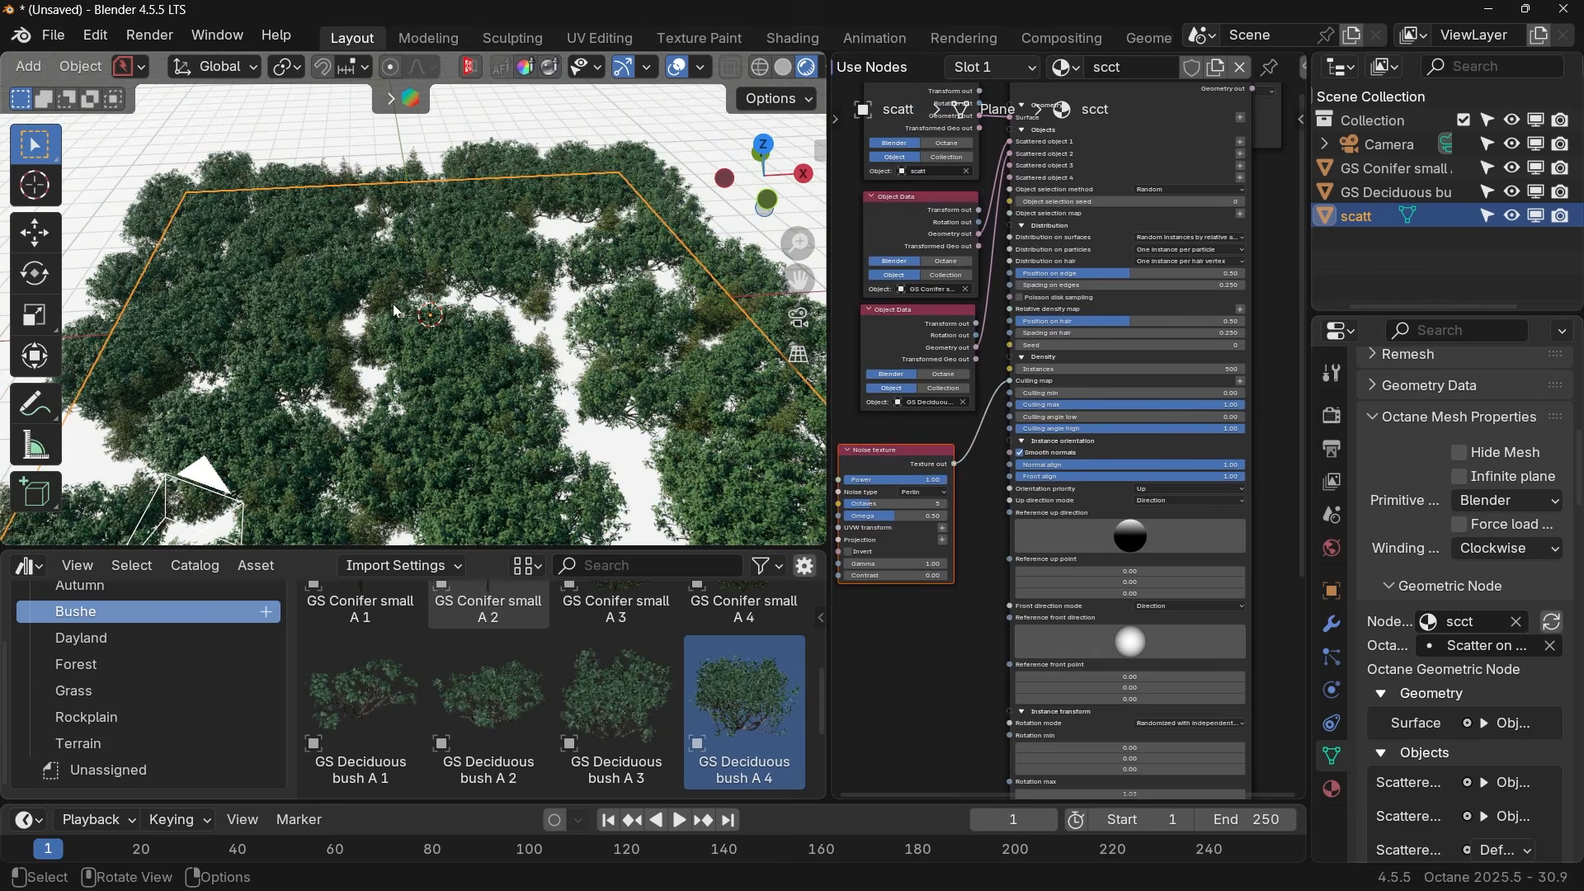
pyautogui.moveTo(904, 560); pyautogui.dragTo(944, 546, button='middle')
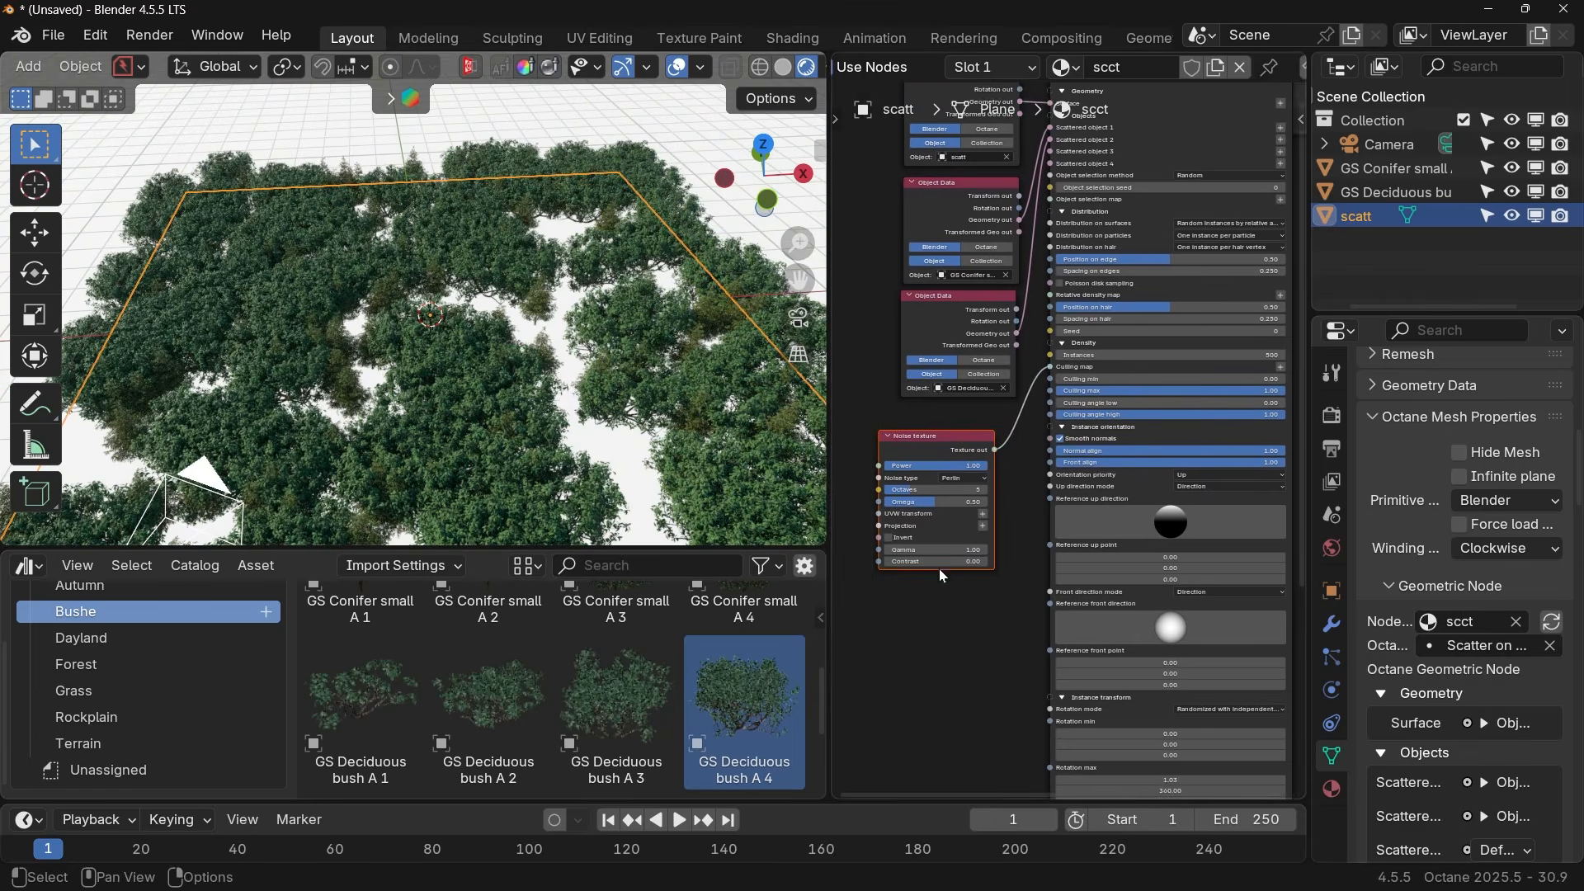
# Tune the Noise texture to Octaves 9, Omega 0.44, Gamma about 0.80 and Contrast about 2.07, then inspect the clearings.
pyautogui.moveTo(942, 550); pyautogui.dragTo(938, 491)
pyautogui.moveTo(619, 408)
pyautogui.mouseDown(button='middle')
pyautogui.moveTo(605, 316)
pyautogui.moveTo(613, 395)
pyautogui.mouseUp(button='middle')
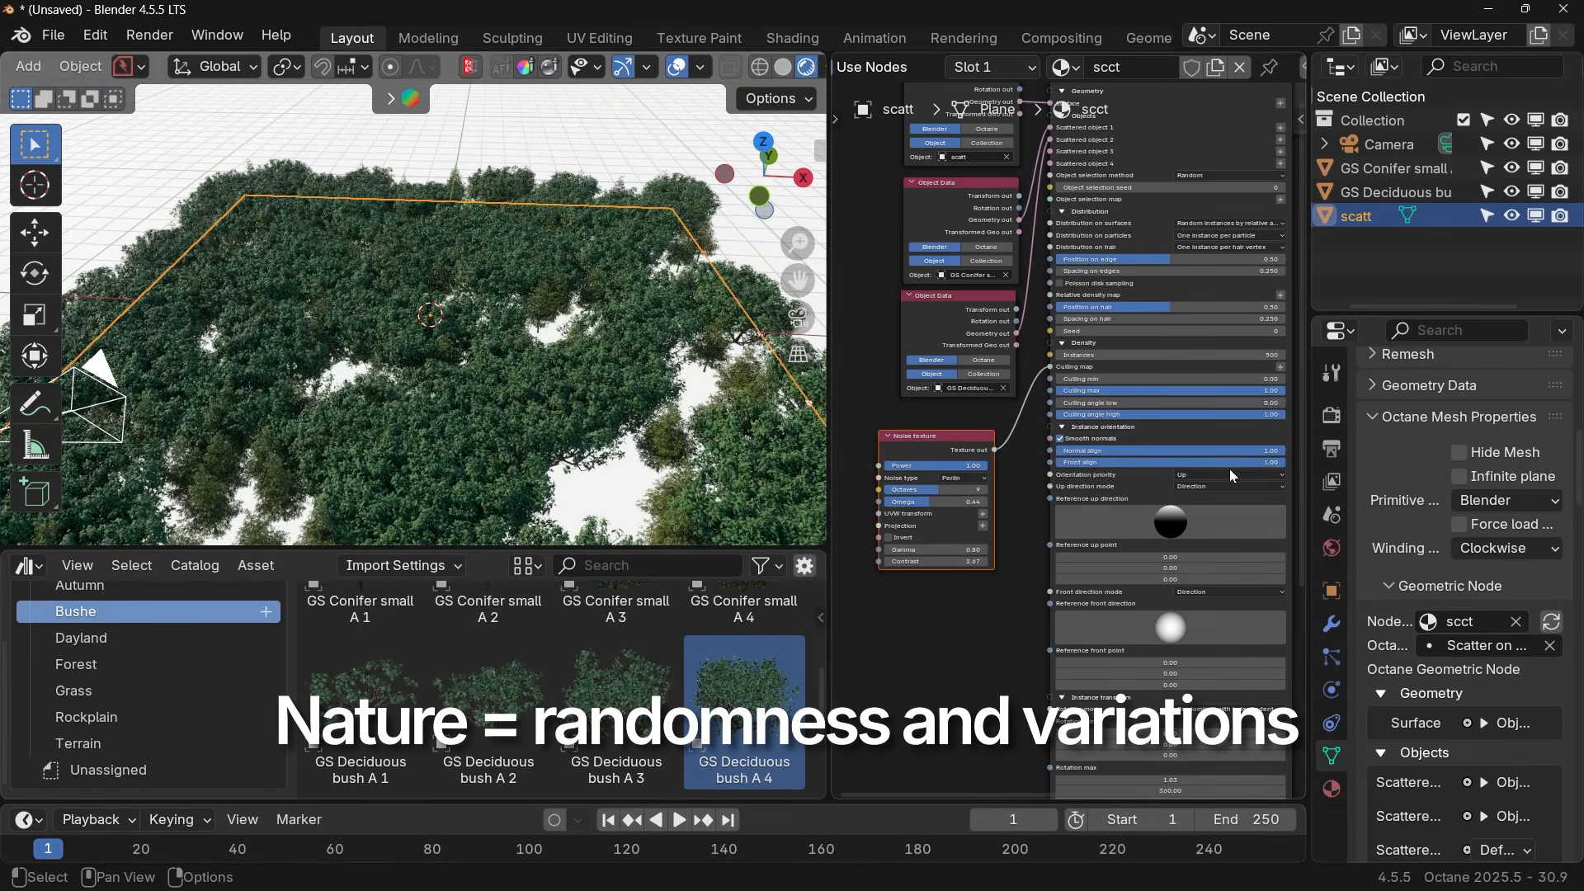
pyautogui.moveTo(1230, 464); pyautogui.dragTo(1098, 569, button='middle')
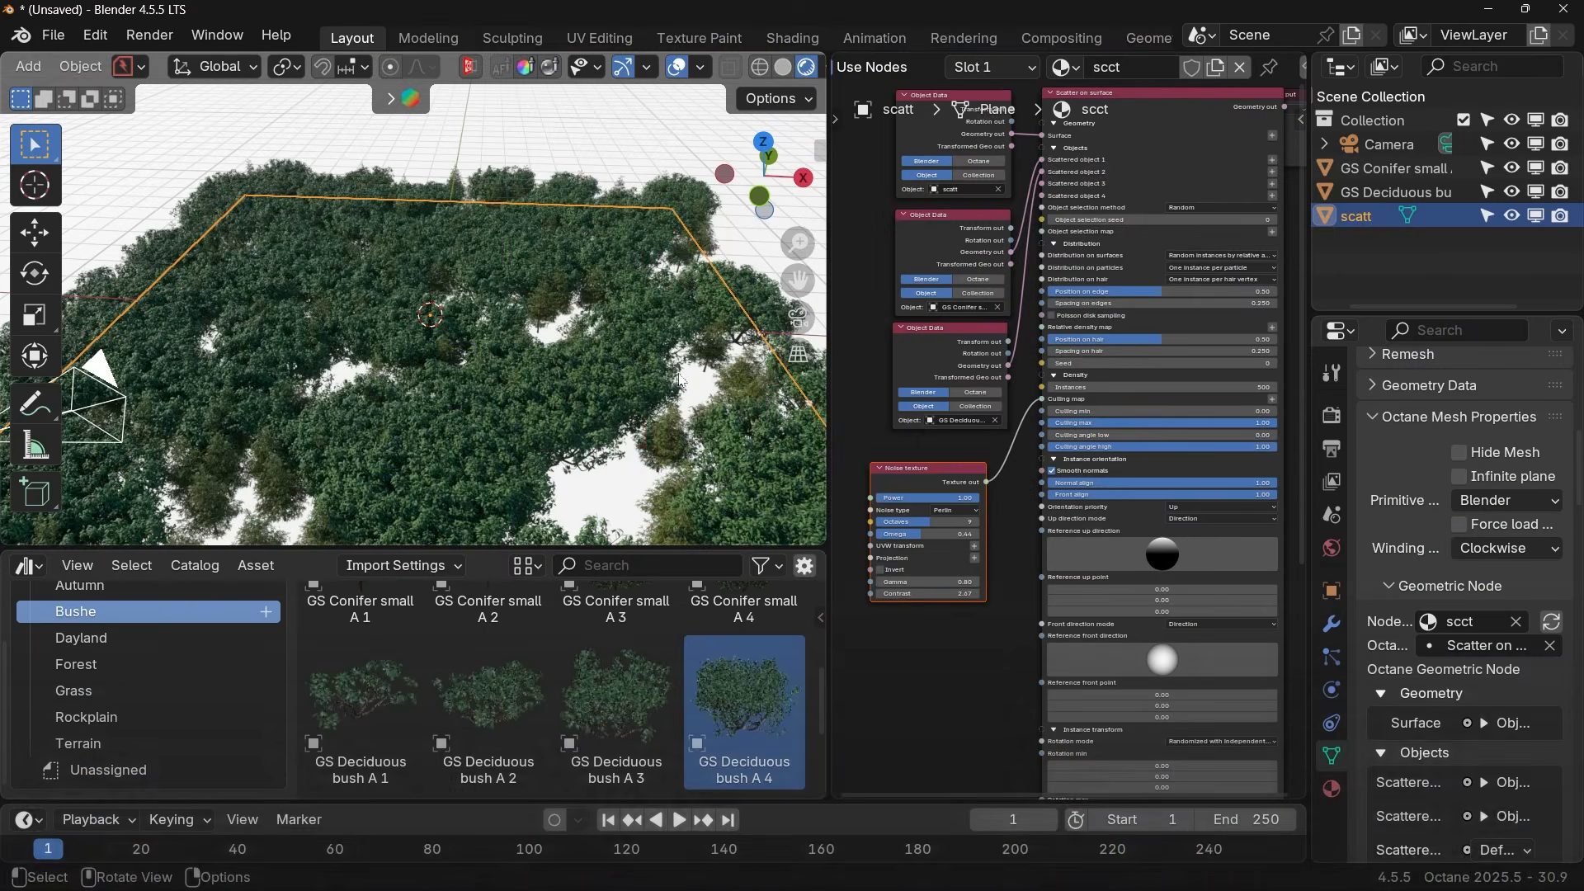
pyautogui.moveTo(502, 378)
pyautogui.mouseDown(button='middle')
pyautogui.moveTo(487, 340)
pyautogui.moveTo(449, 386)
pyautogui.moveTo(459, 403)
pyautogui.moveTo(513, 310)
pyautogui.mouseUp(button='middle')
pyautogui.moveTo(550, 399)
pyautogui.mouseDown(button='middle')
pyautogui.moveTo(556, 384)
pyautogui.moveTo(526, 385)
pyautogui.mouseUp(button='middle')
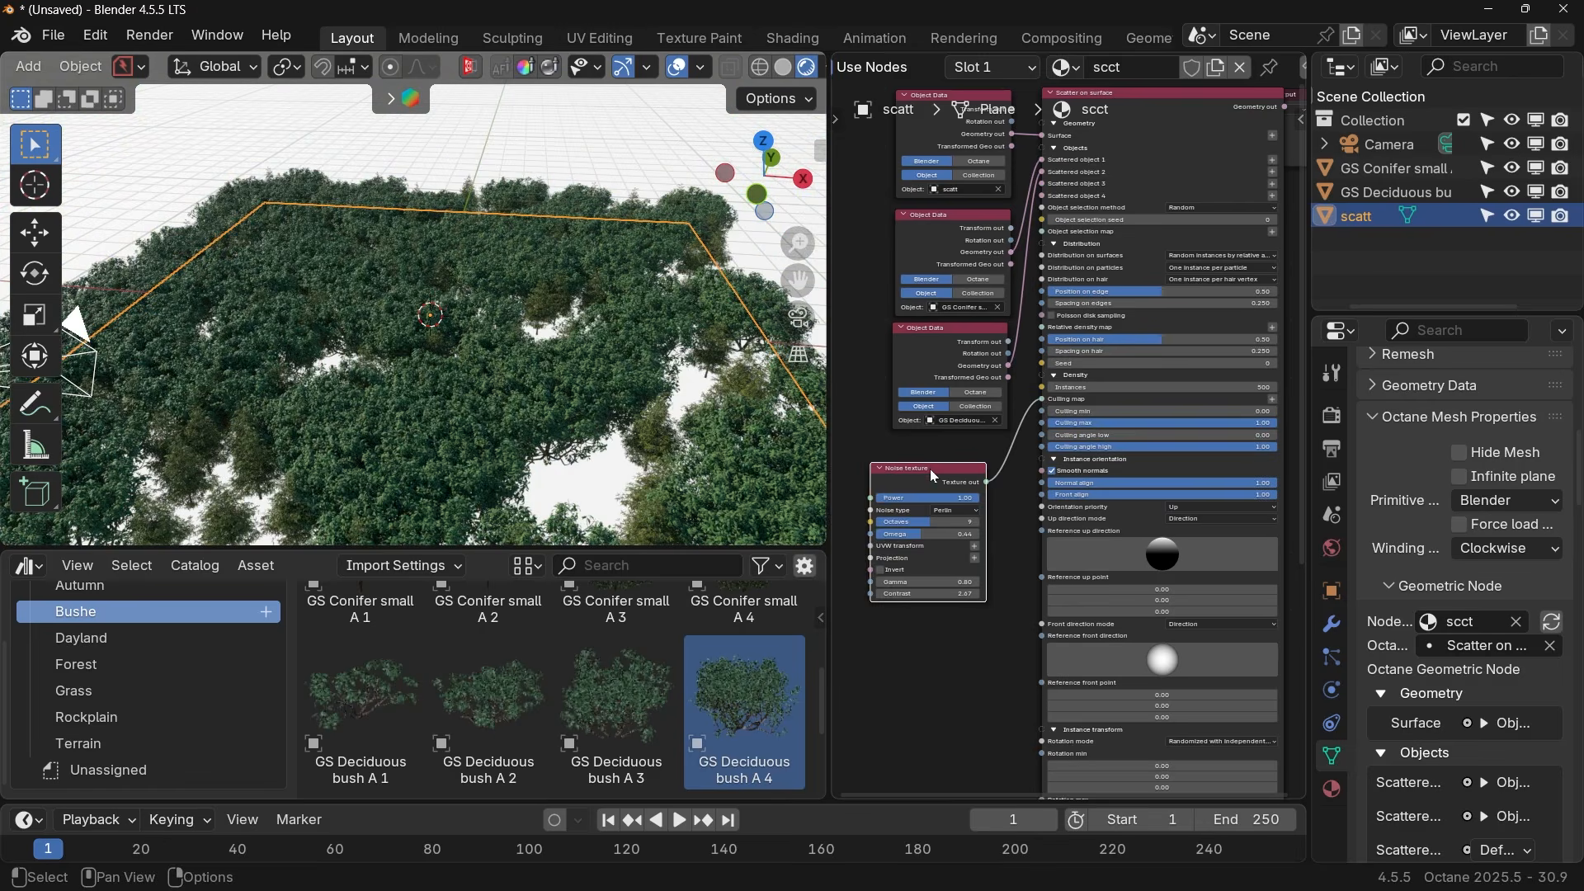
# Delete the Noise texture node and add an RGB image texture node beside the scatter node.
pyautogui.press('Delete')
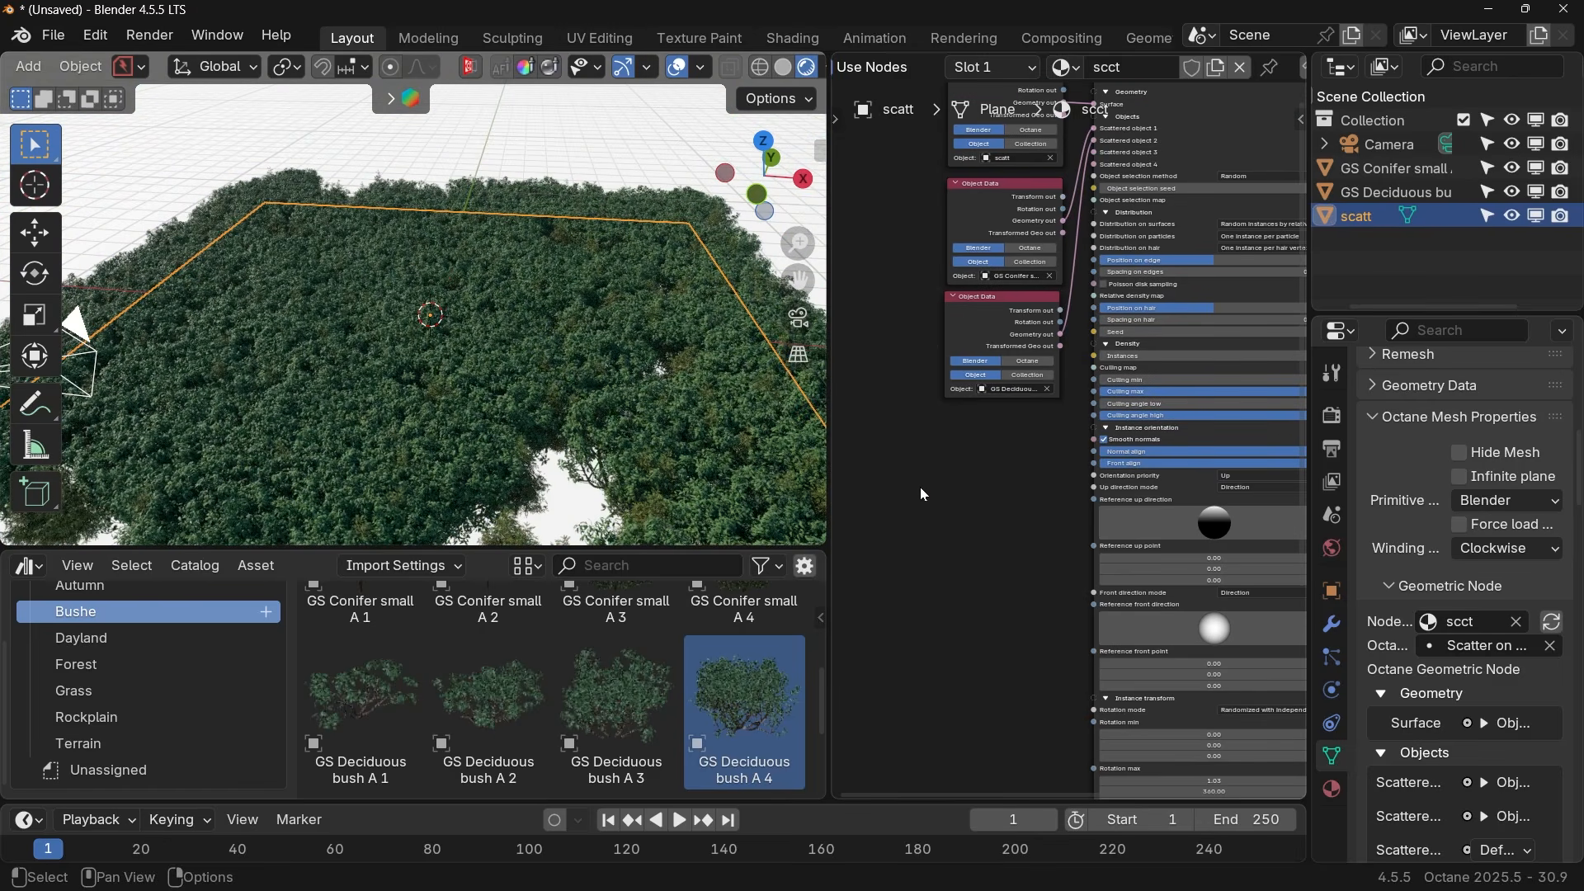
pyautogui.hotkey('shift', 'a')
pyautogui.write('rgb')
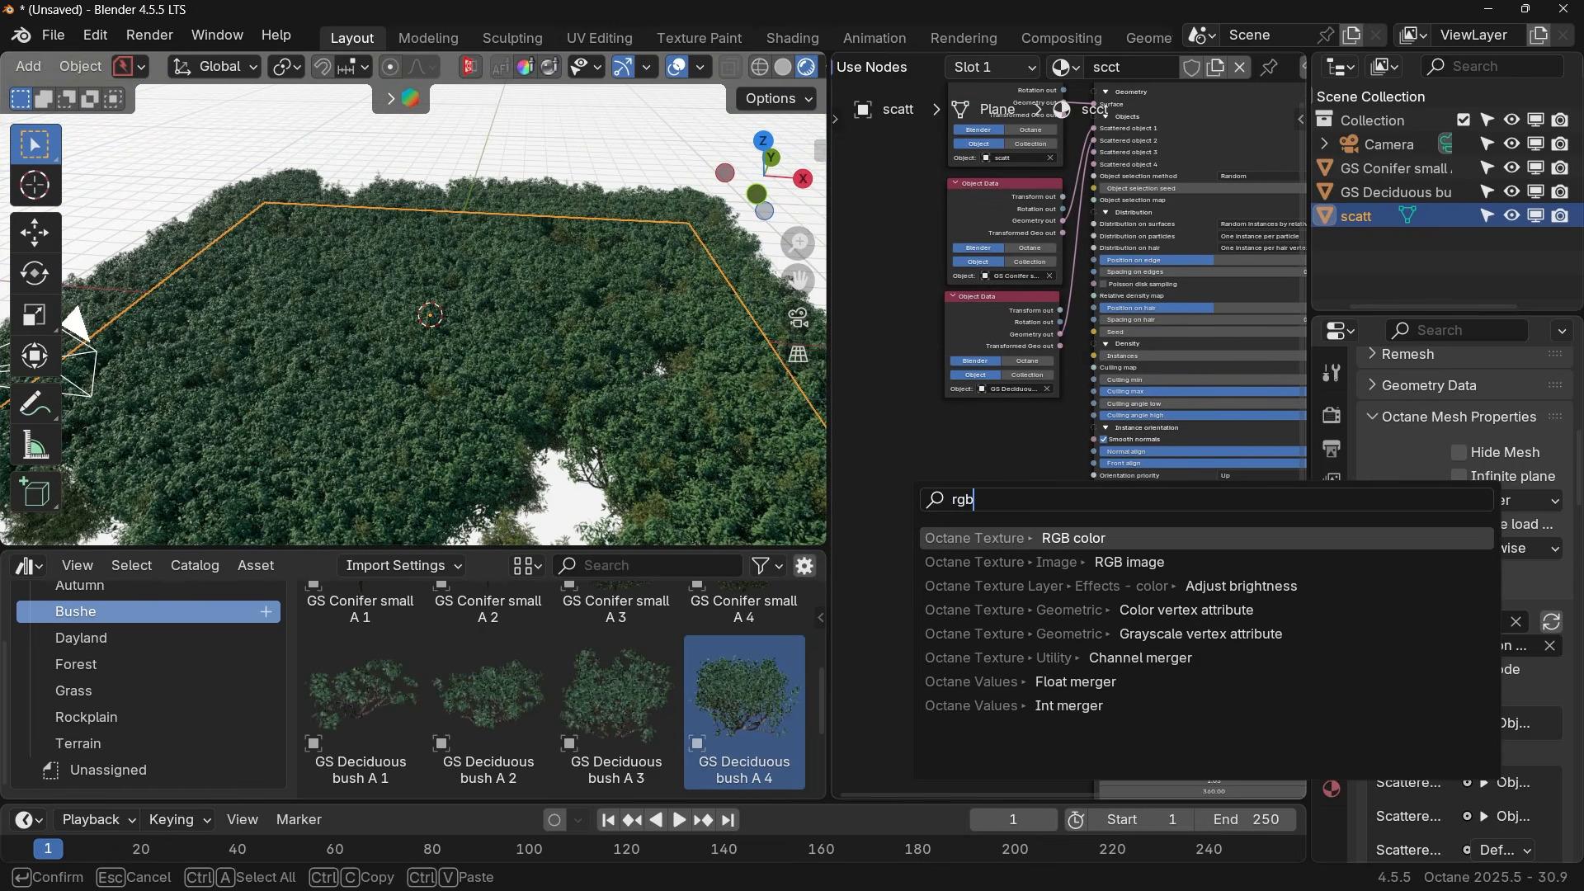
pyautogui.press('Down')
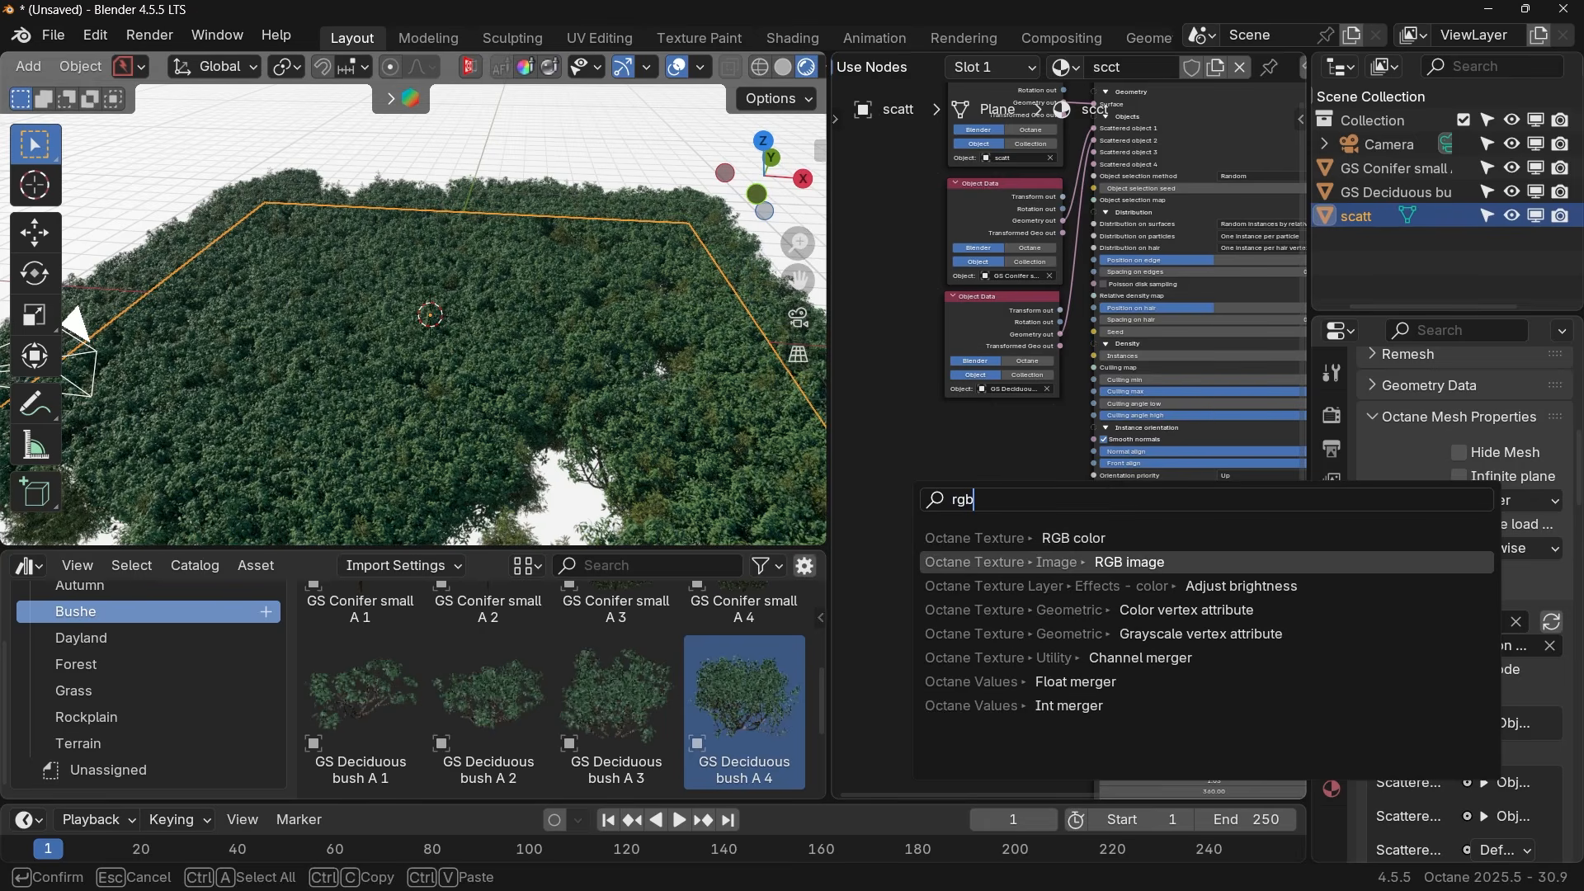
pyautogui.press('Return')
pyautogui.click(1011, 492)
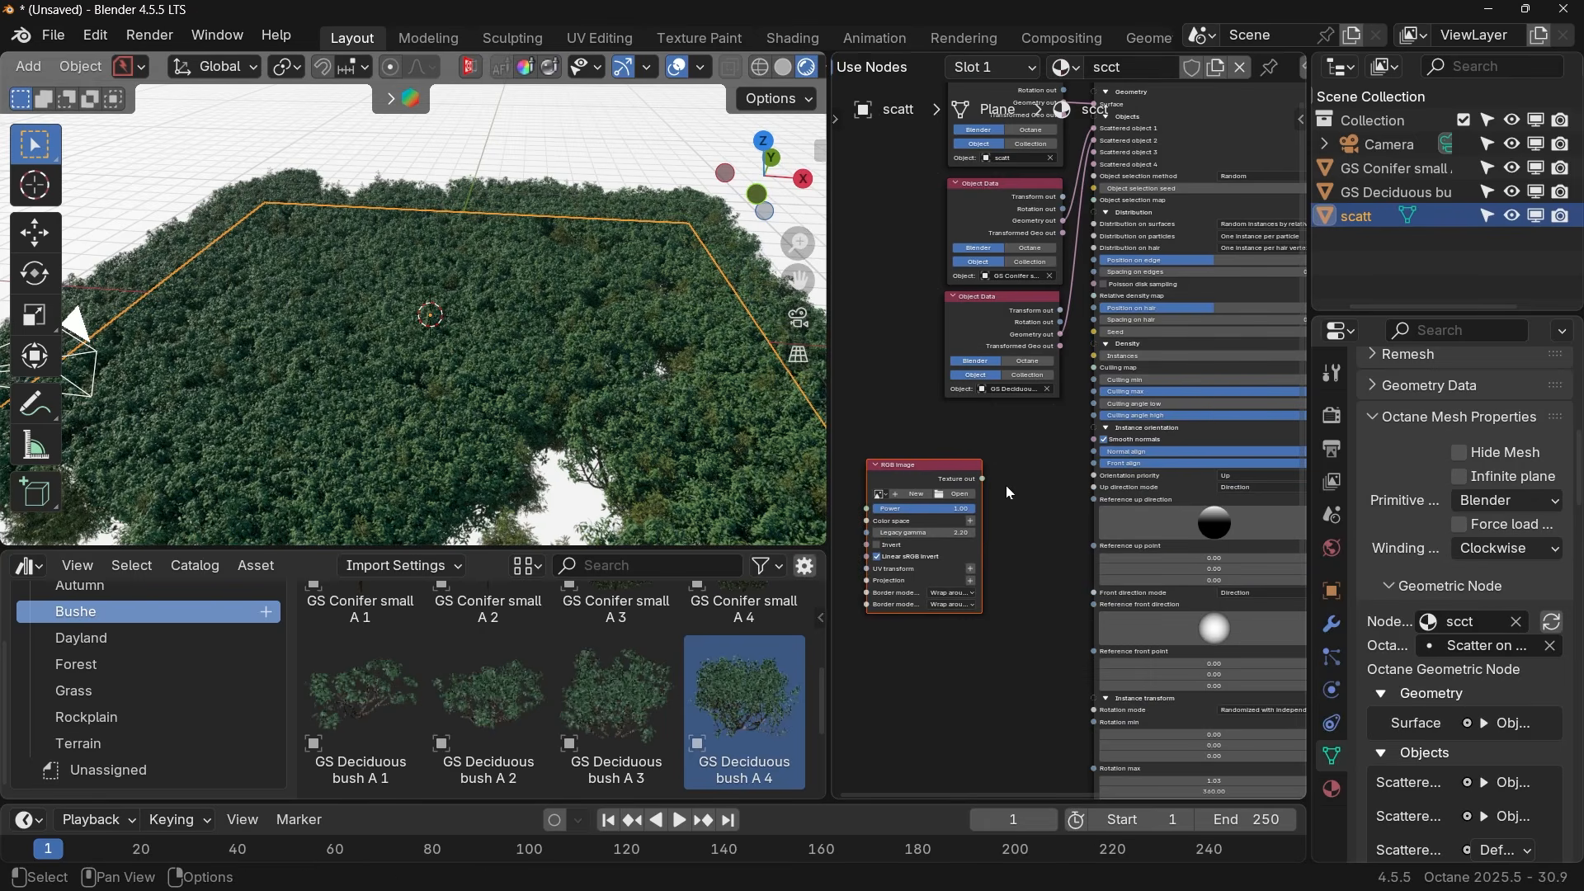
# Connect the RGB image node's Texture out to the scatter node's Culling map and create a new black 1024 × 1024 px image in it.
pyautogui.moveTo(981, 480); pyautogui.dragTo(1110, 379)
pyautogui.moveTo(990, 593); pyautogui.dragTo(1061, 537, button='middle')
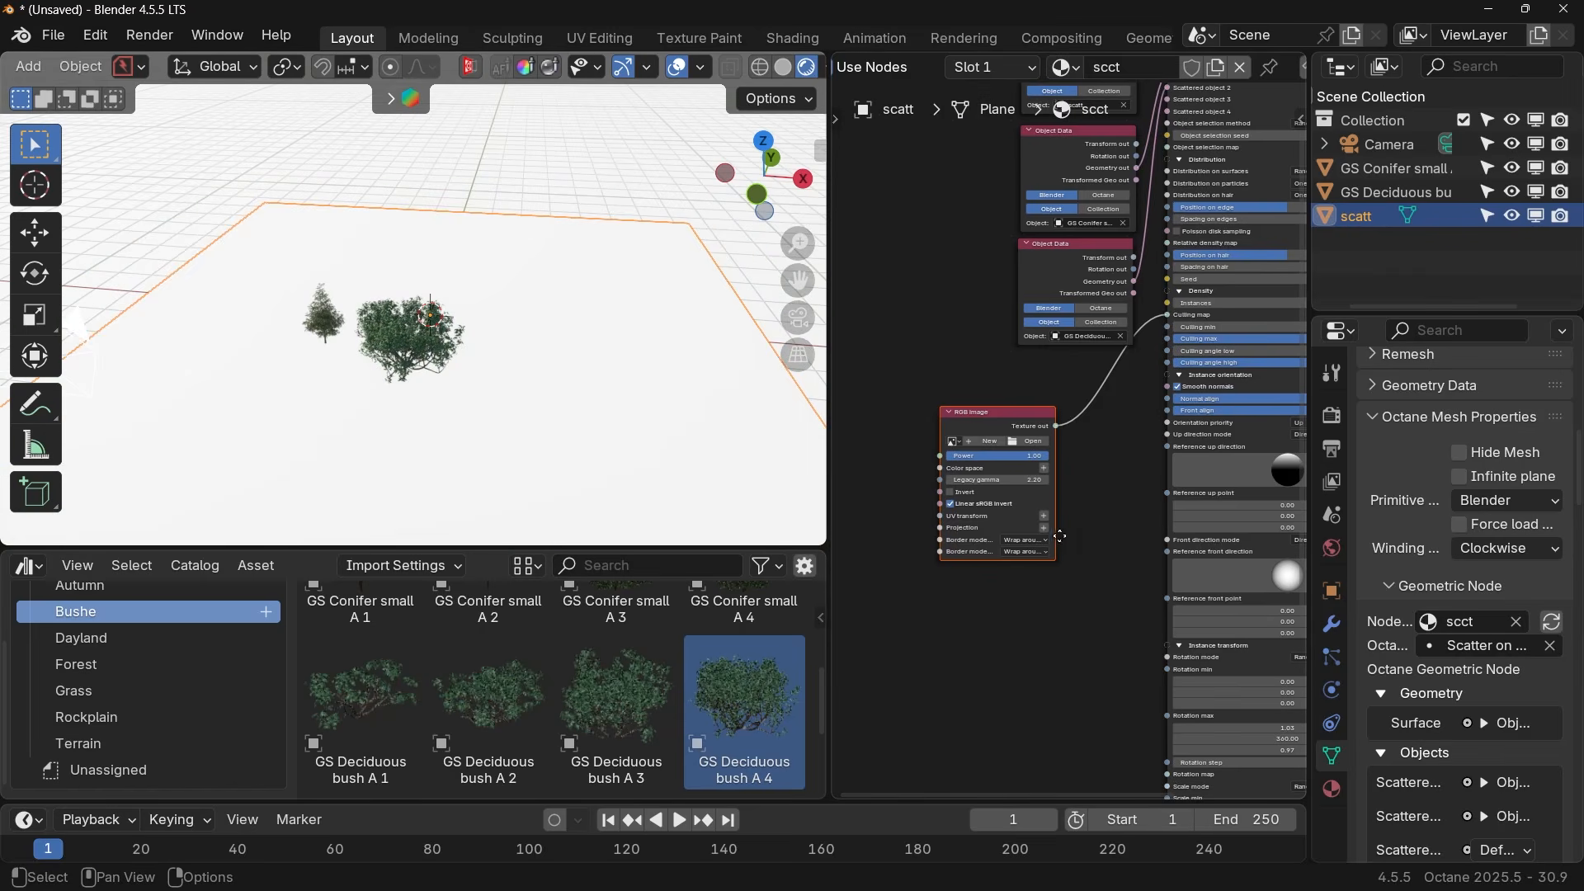
pyautogui.click(986, 442)
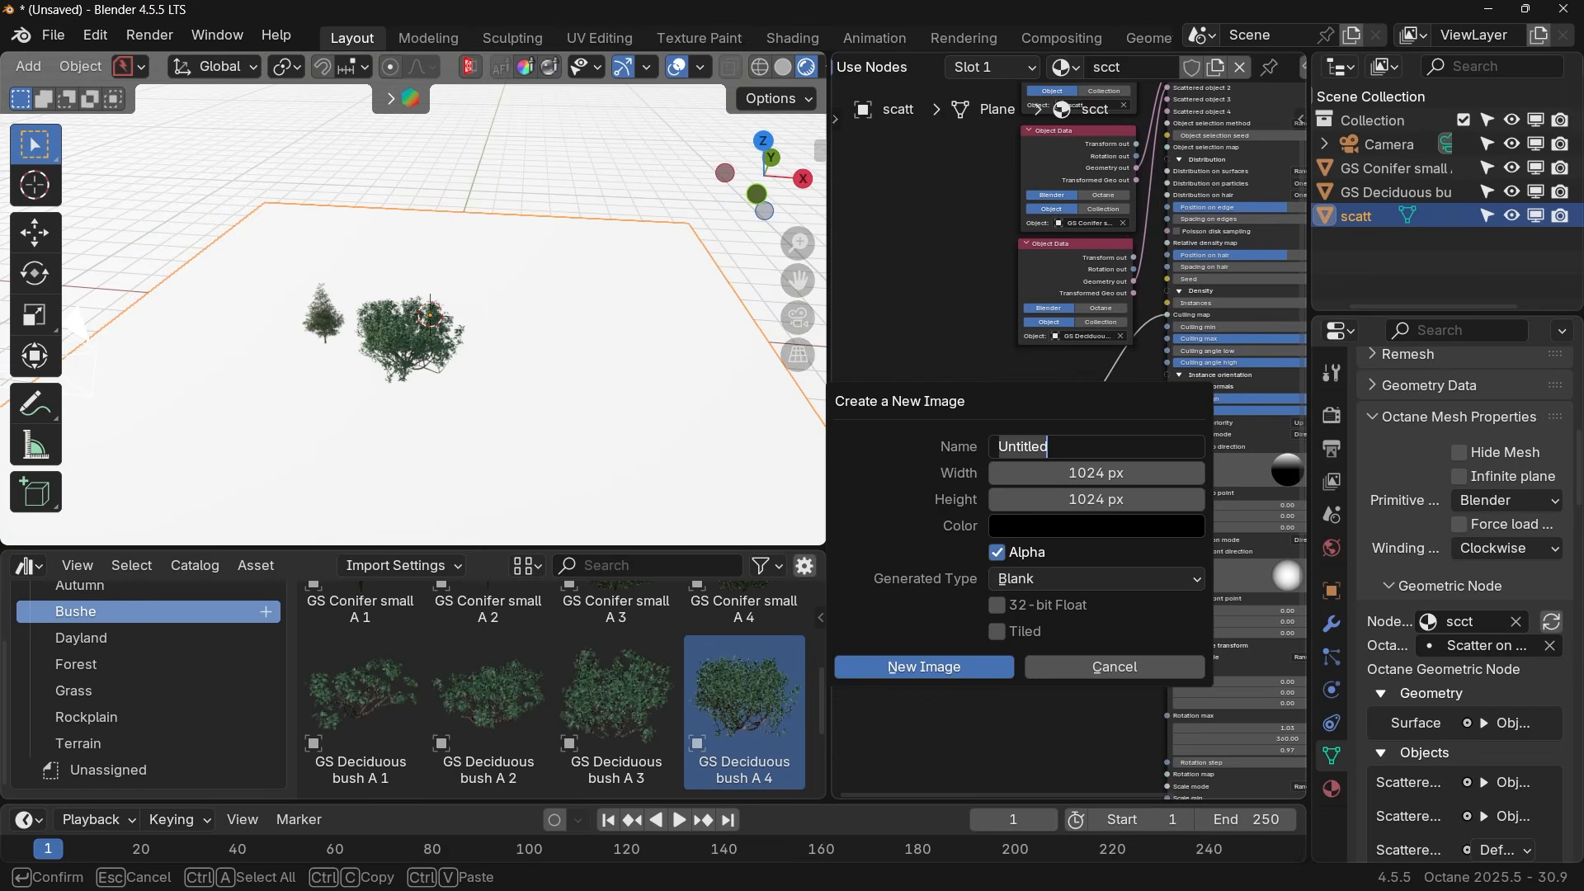
pyautogui.click(947, 667)
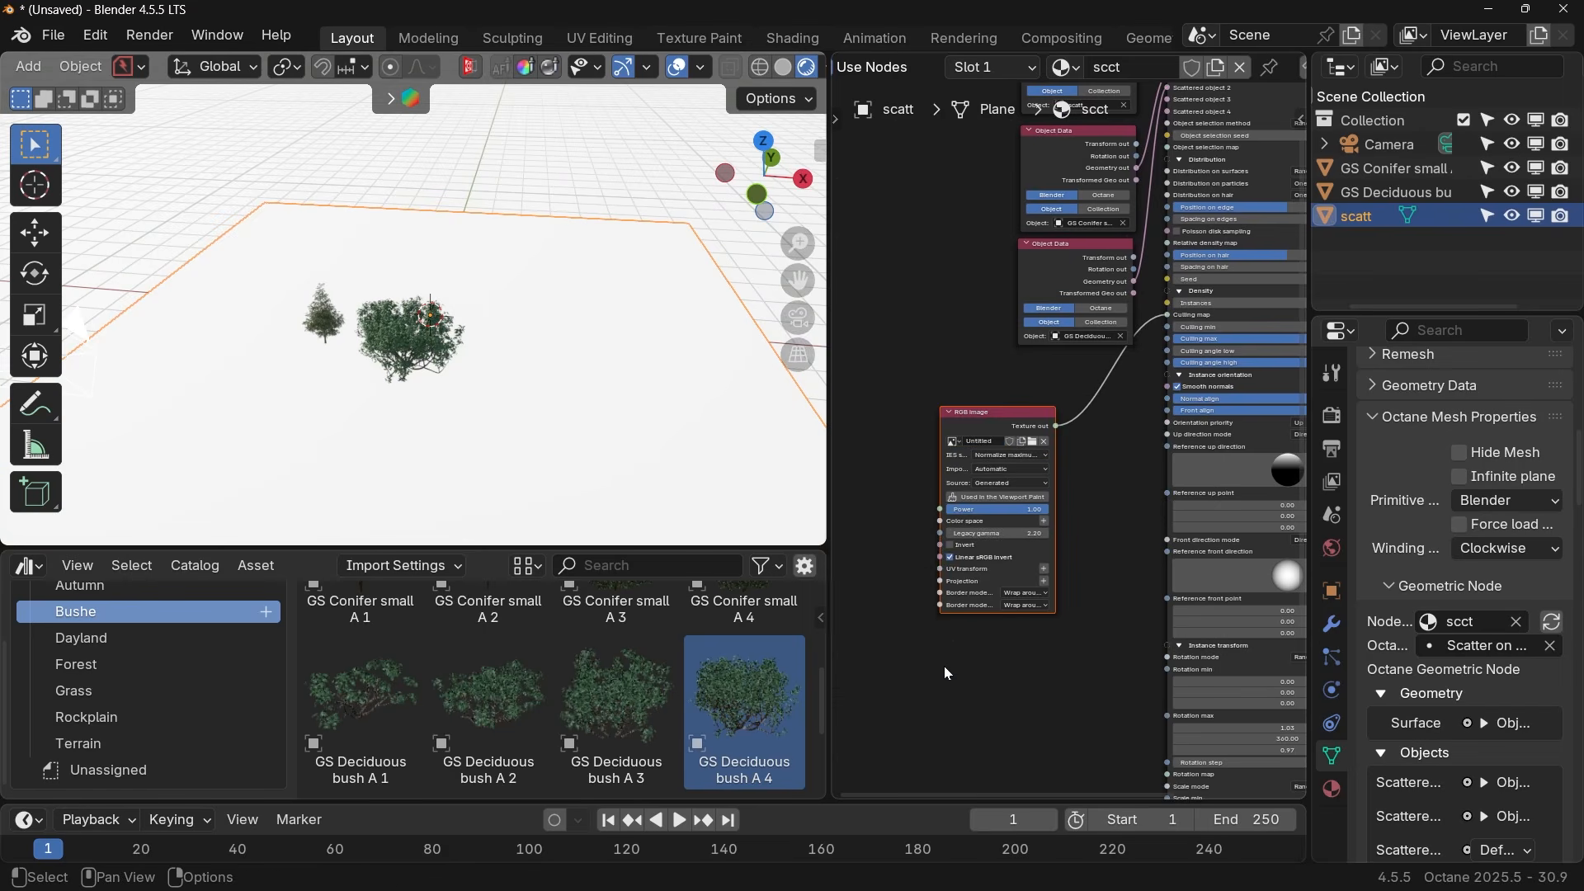
# Add a Mesh UV projection and a 3D transformation to the RGB image node's Projection and UV transform inputs, and arrange them beside it.
pyautogui.scroll(2, 899, 513)
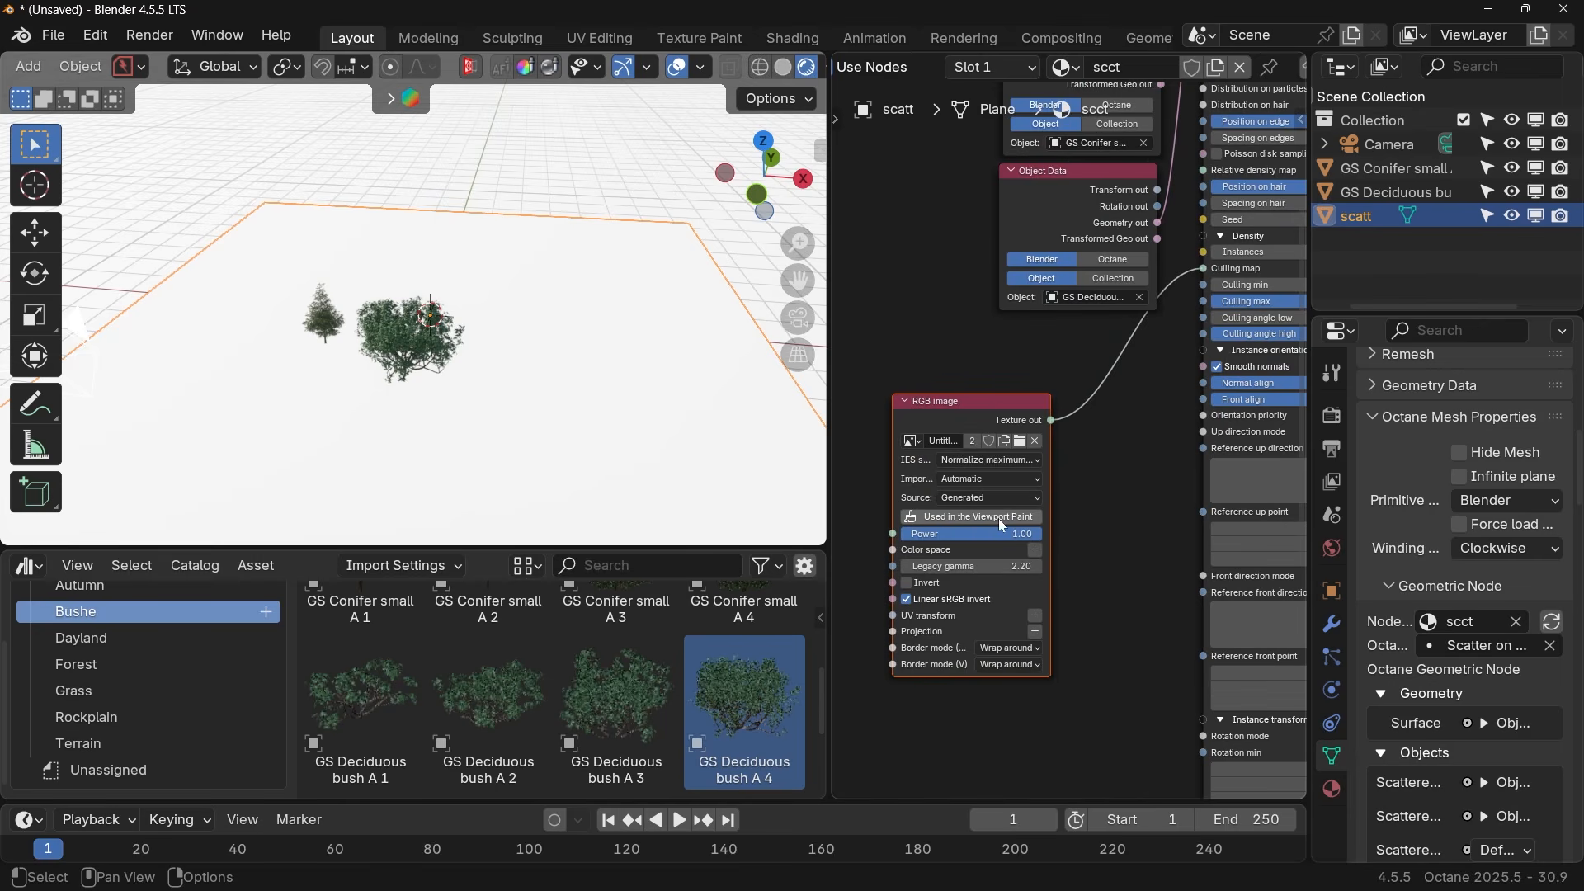
pyautogui.moveTo(1029, 690); pyautogui.dragTo(1127, 592, button='middle')
pyautogui.click(1134, 569)
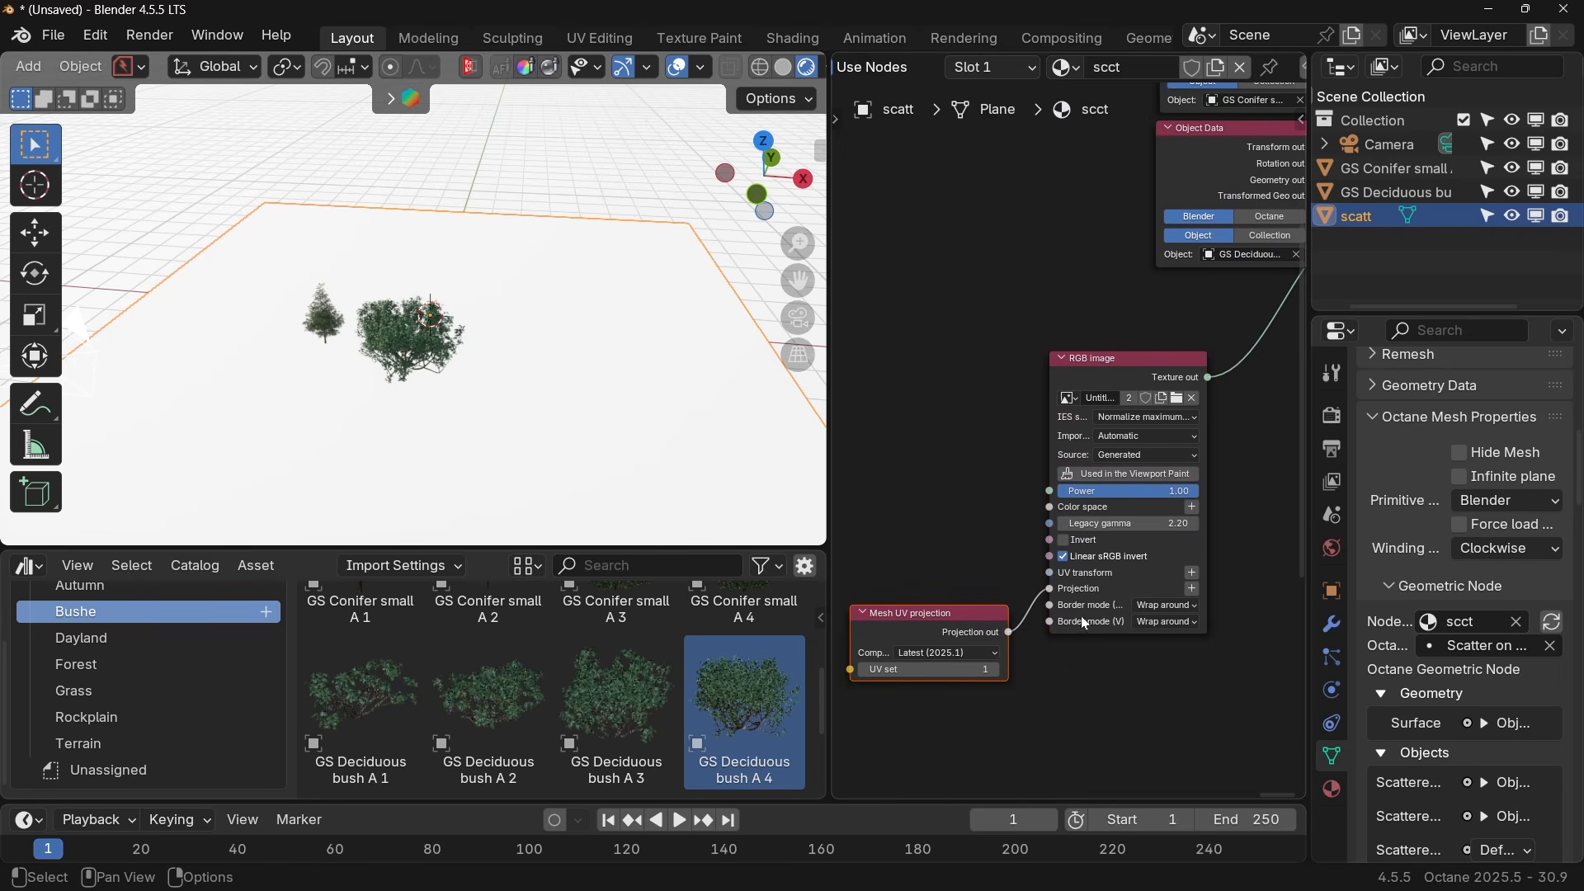
pyautogui.click(1194, 580)
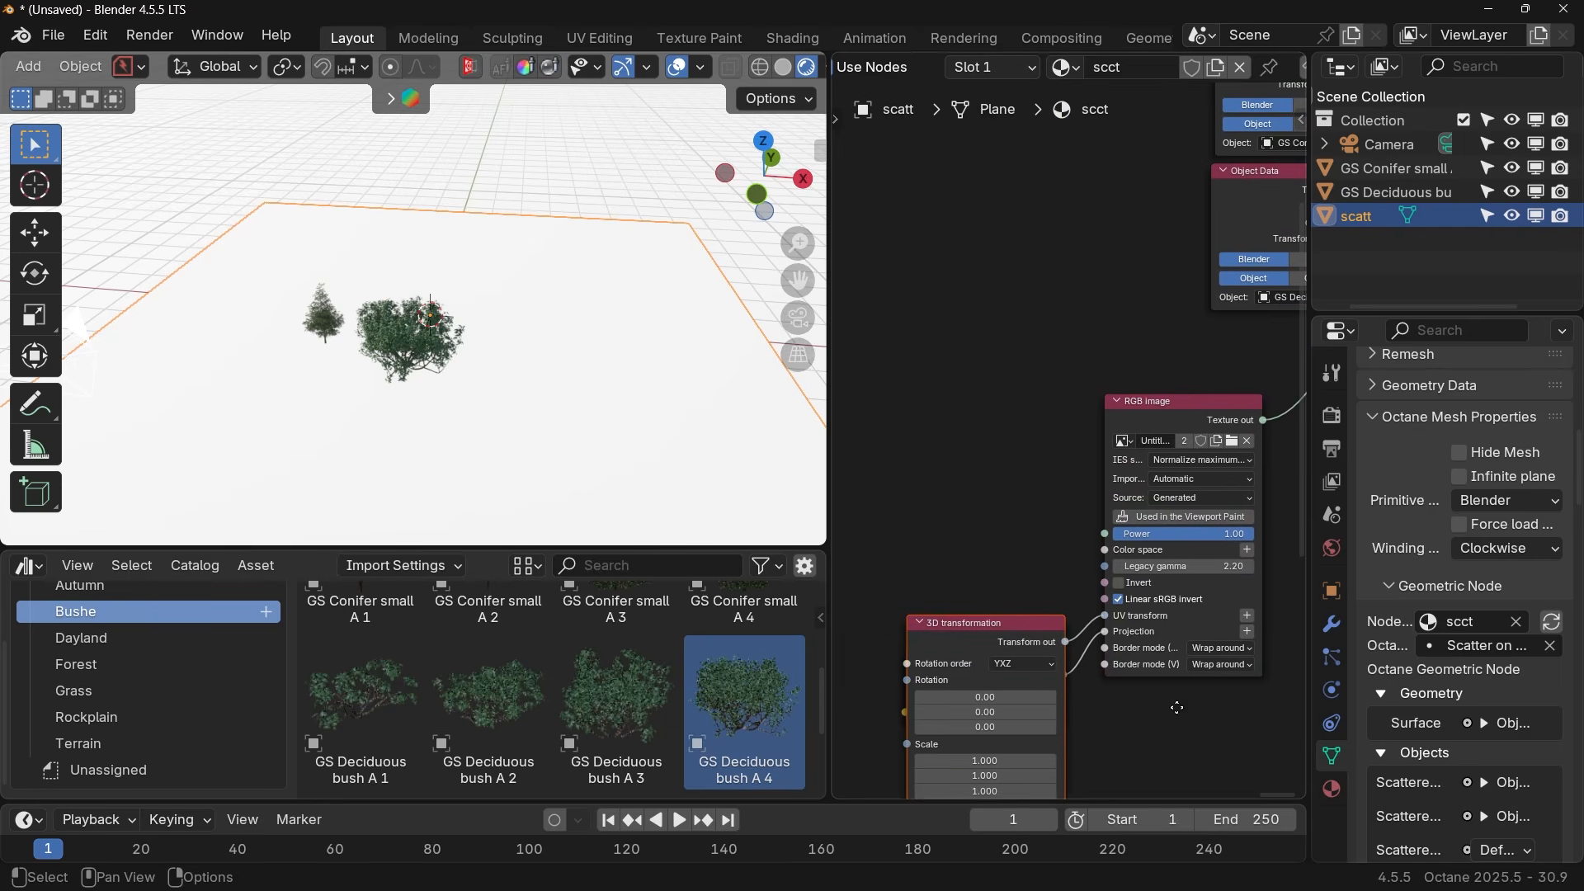
pyautogui.click(978, 405)
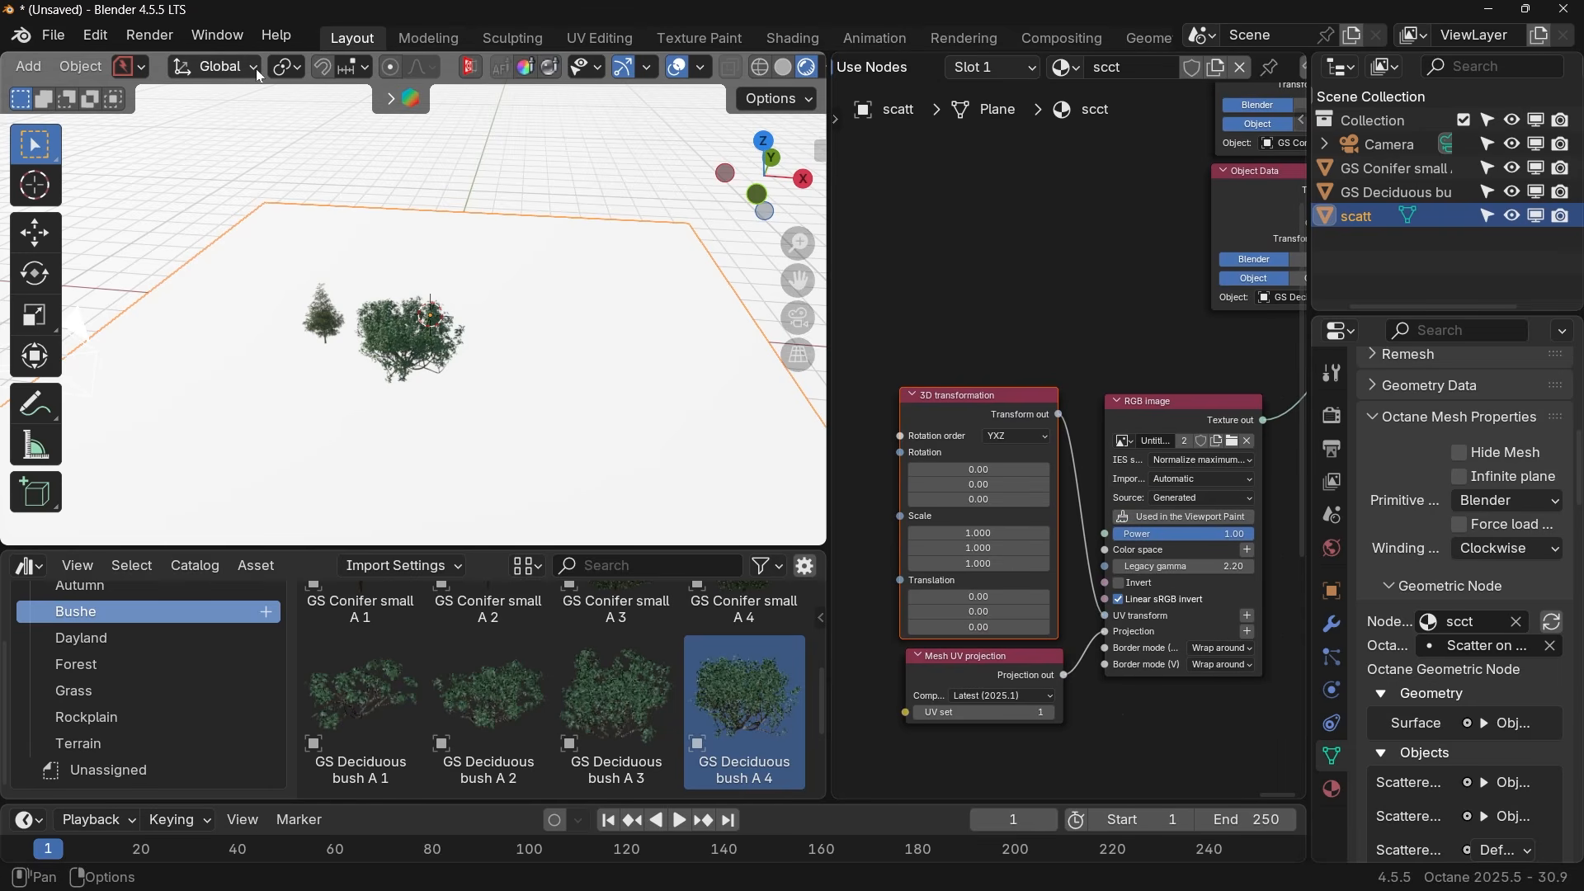
# Switch the scatt plane to Texture Paint mode and set the brush color to white with Saturation 0 and Value 1.
pyautogui.scroll(5, 182, 66)
pyautogui.click(169, 69)
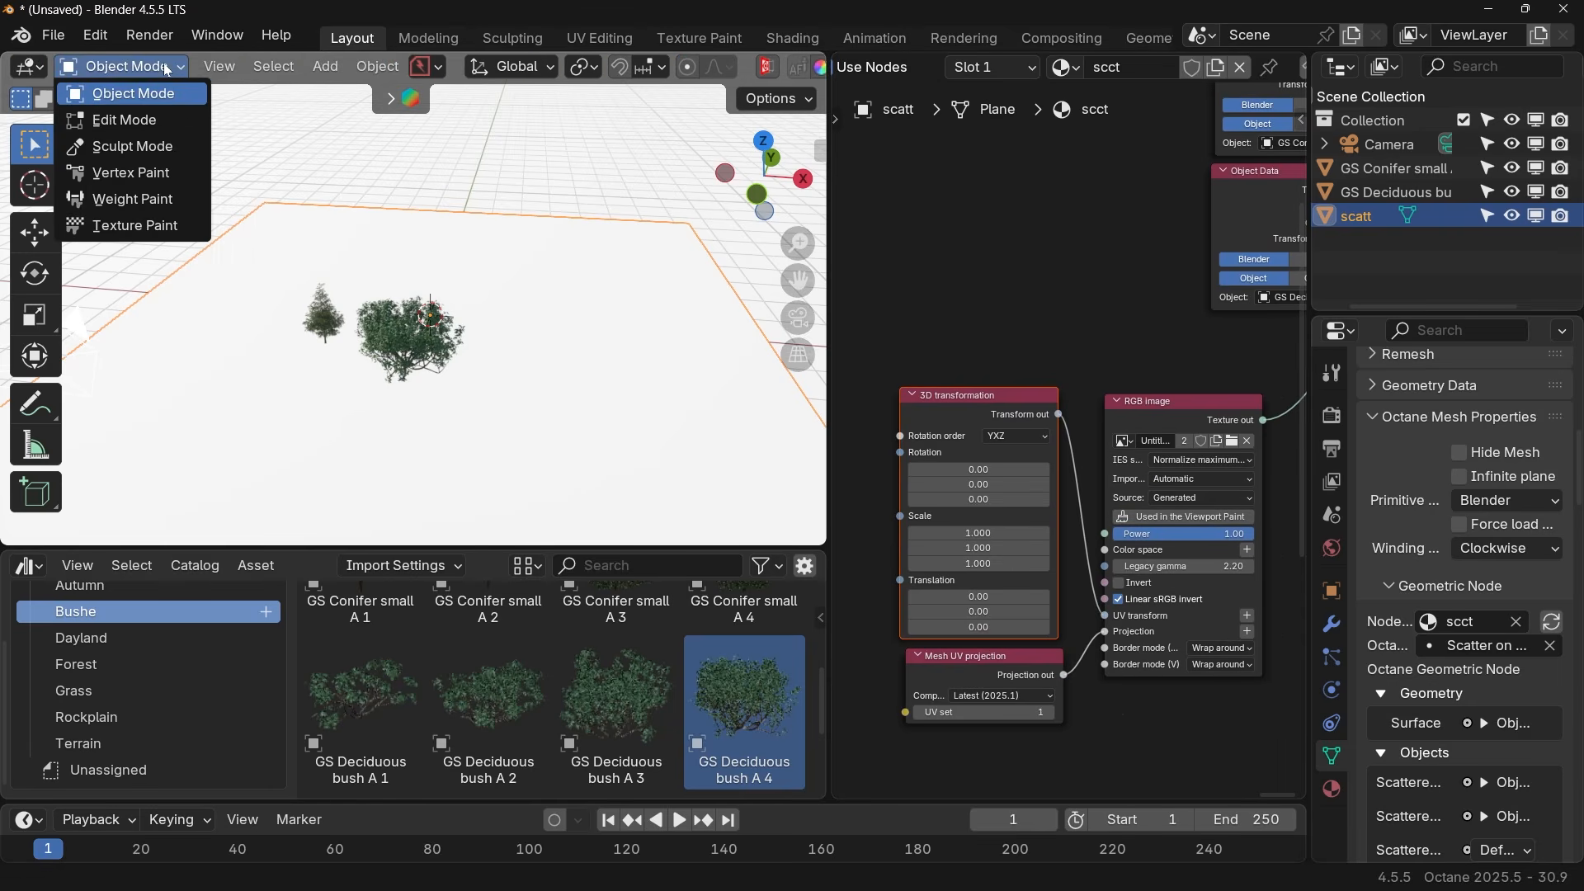
pyautogui.click(132, 225)
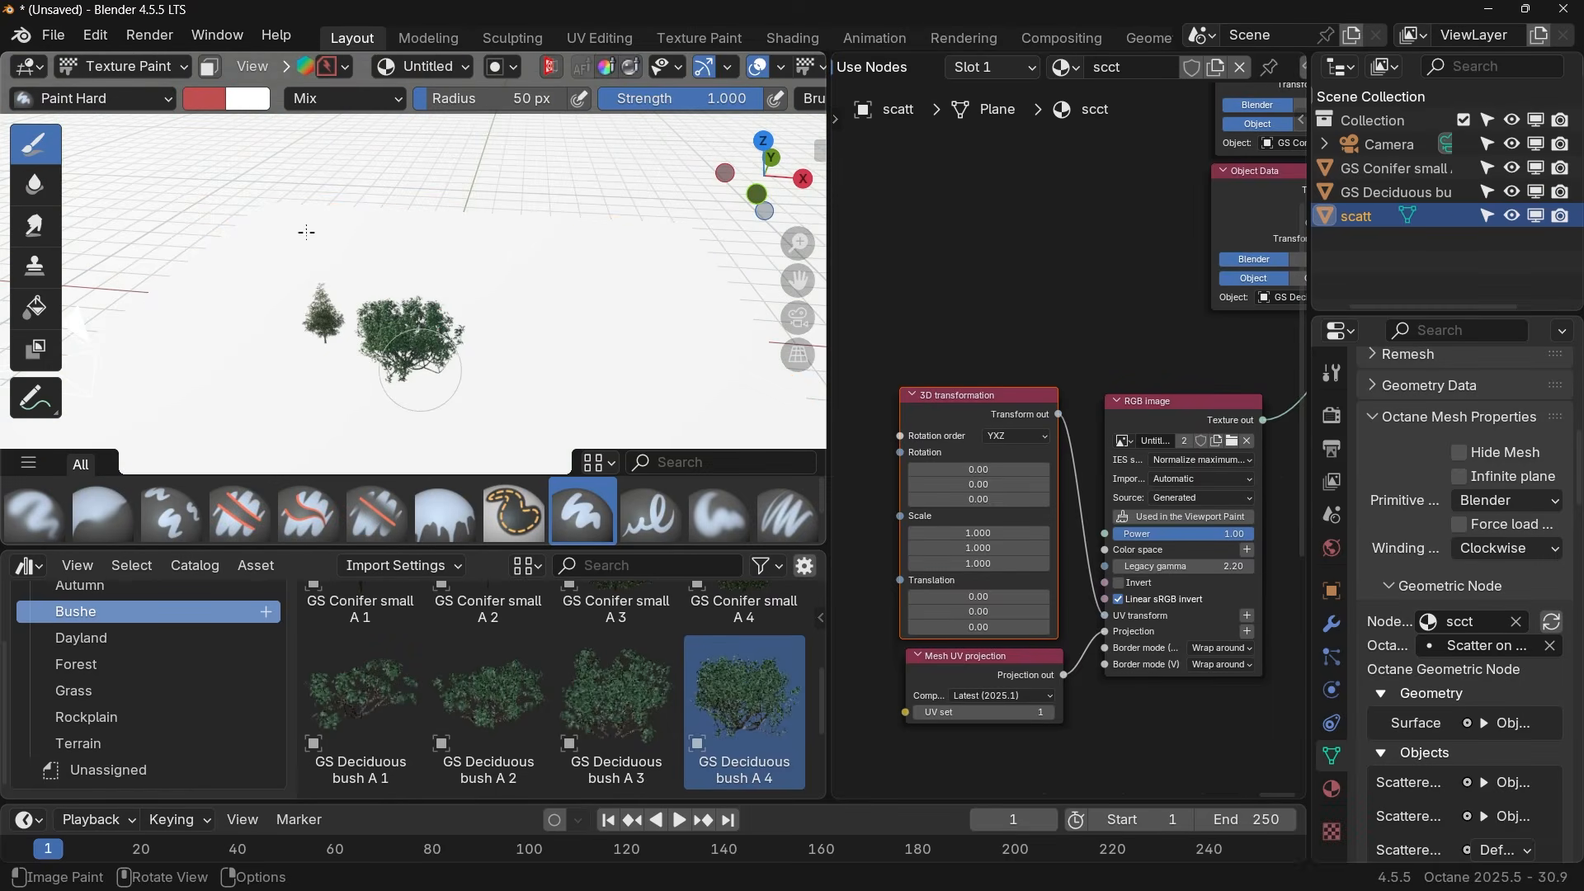
pyautogui.click(201, 100)
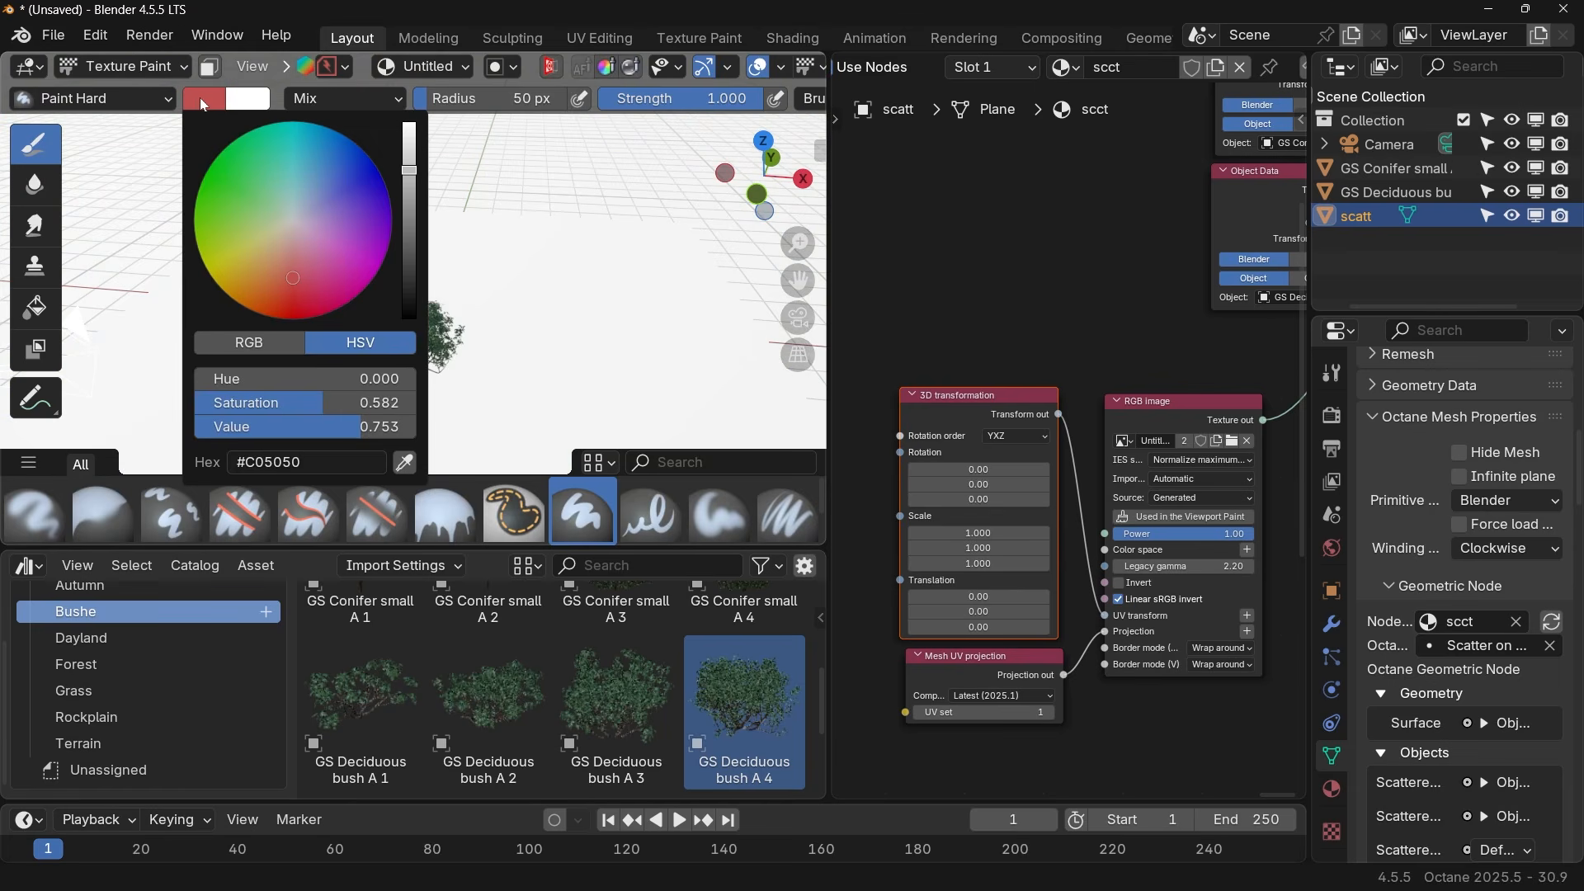
pyautogui.moveTo(322, 403); pyautogui.dragTo(195, 402)
pyautogui.moveTo(319, 432); pyautogui.dragTo(413, 432)
pyautogui.scroll(-1, 739, 66)
pyautogui.scroll(-2, 740, 71)
# Switch the viewport to solid shading and paint a large white patch around the plants in the middle of the plane.
pyautogui.click(759, 69)
pyautogui.moveTo(504, 292); pyautogui.dragTo(491, 352, button='middle')
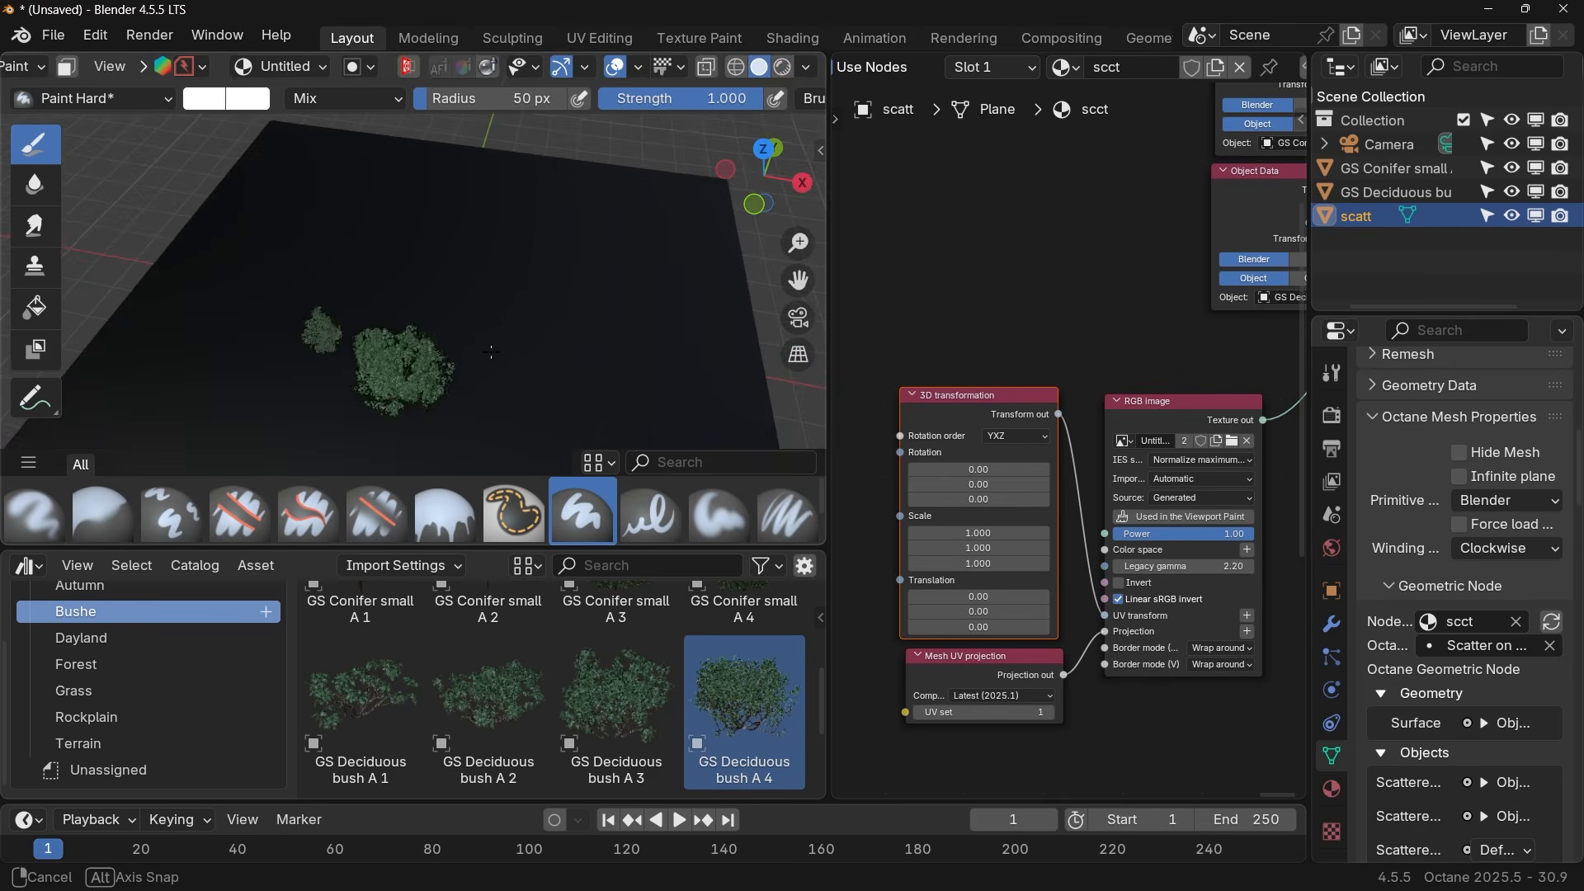
pyautogui.moveTo(354, 276)
pyautogui.mouseDown()
pyautogui.moveTo(530, 326)
pyautogui.moveTo(363, 446)
pyautogui.moveTo(305, 247)
pyautogui.moveTo(495, 379)
pyautogui.moveTo(460, 380)
pyautogui.mouseUp()
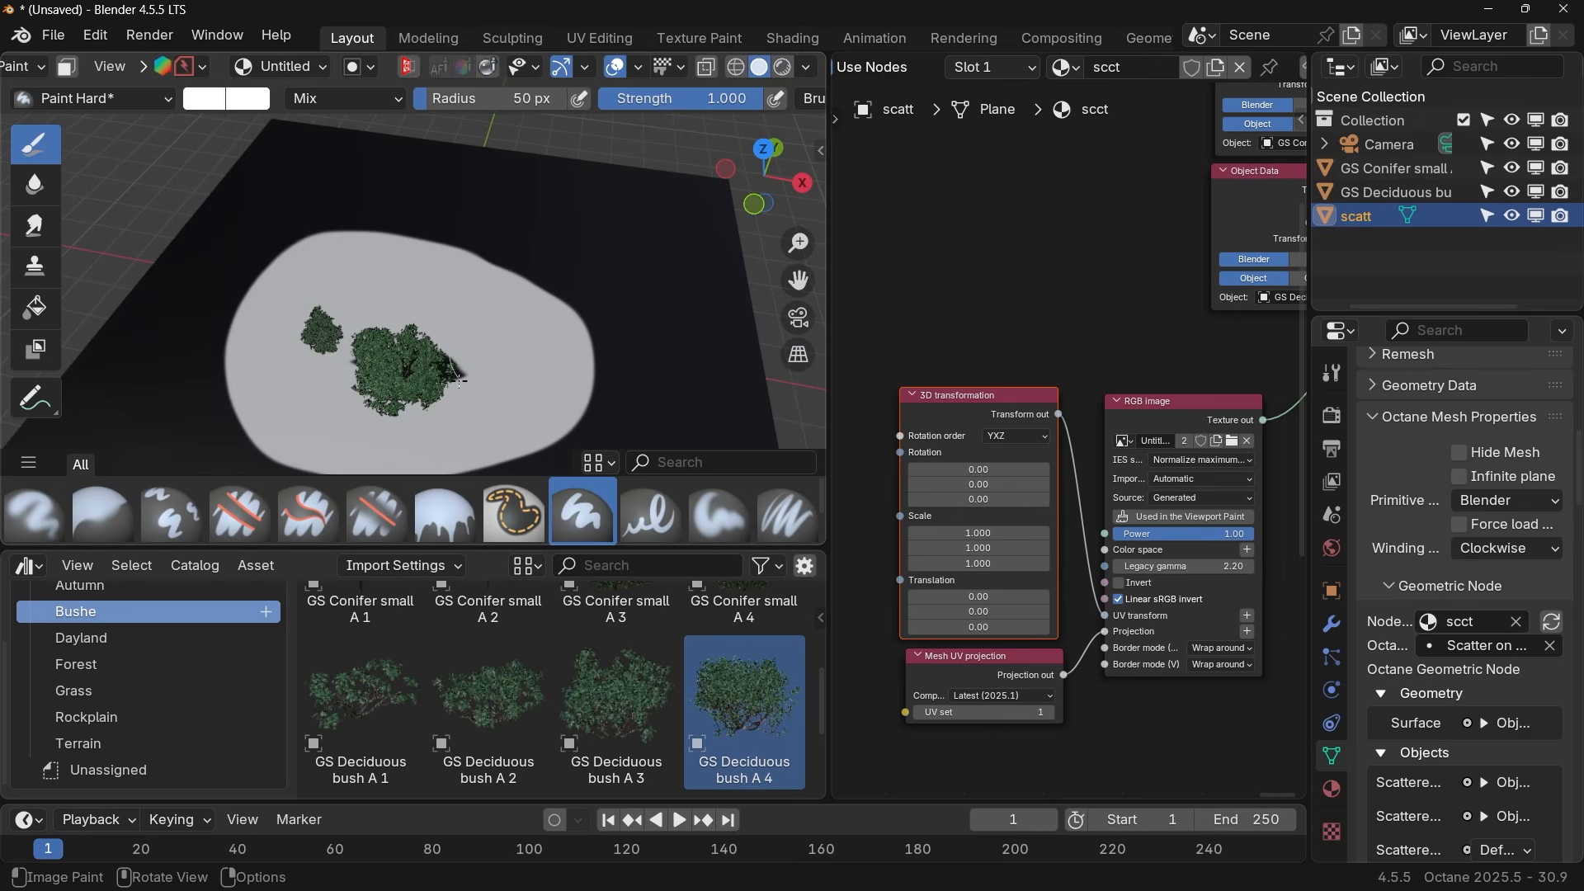
# Return the viewport to rendered shading and inspect the bushes scattered inside the painted area.
pyautogui.click(782, 67)
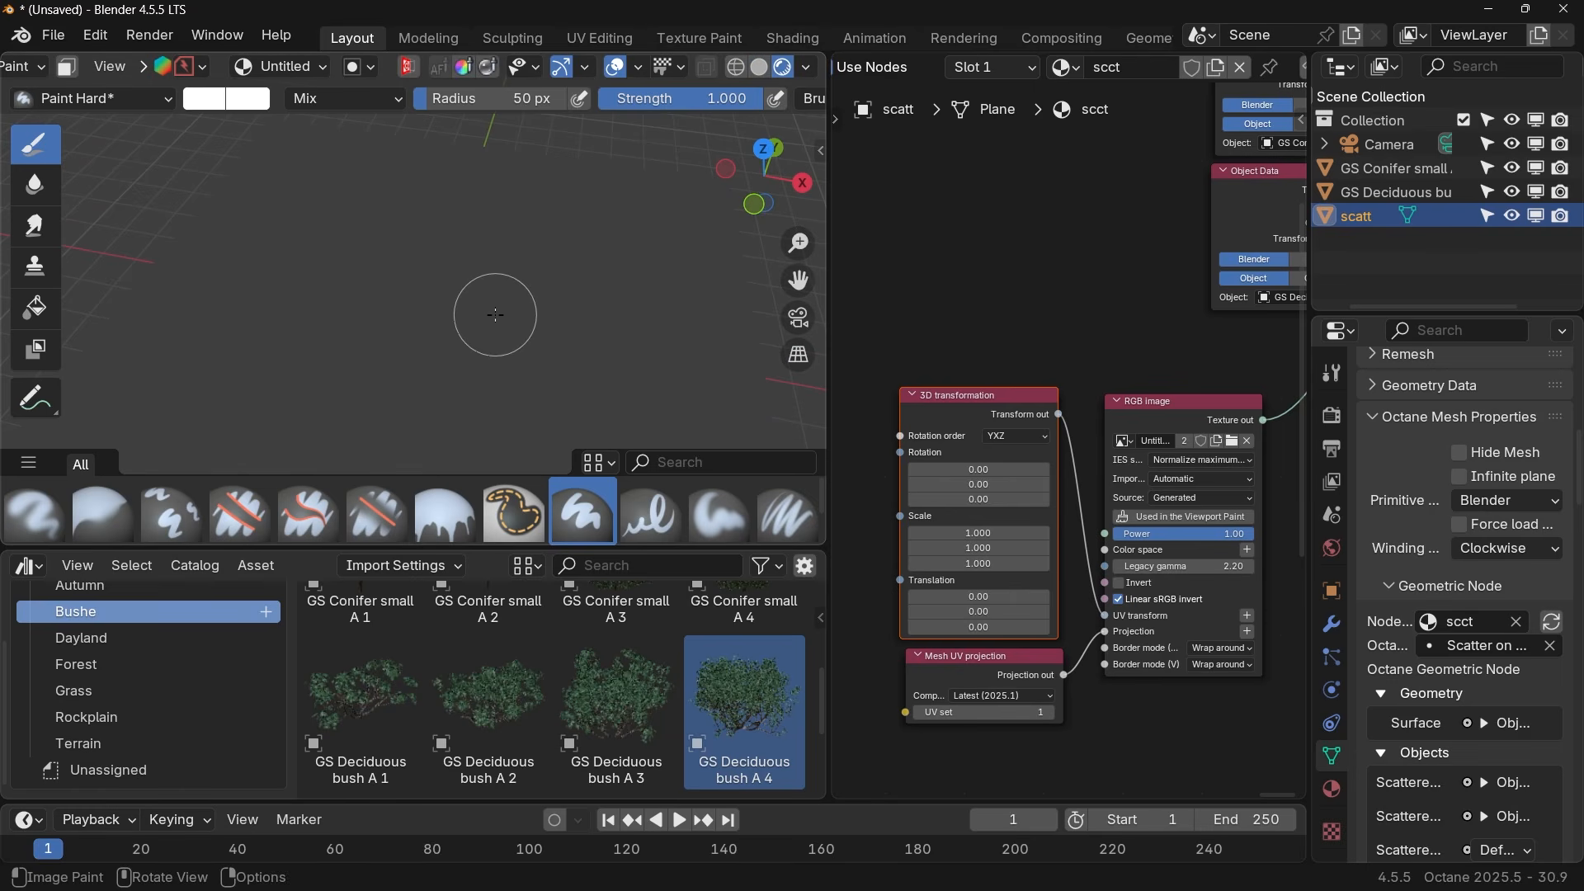
pyautogui.moveTo(501, 305); pyautogui.dragTo(516, 277, button='middle')
pyautogui.scroll(-1, 537, 359)
pyautogui.moveTo(538, 347); pyautogui.dragTo(479, 317, button='middle')
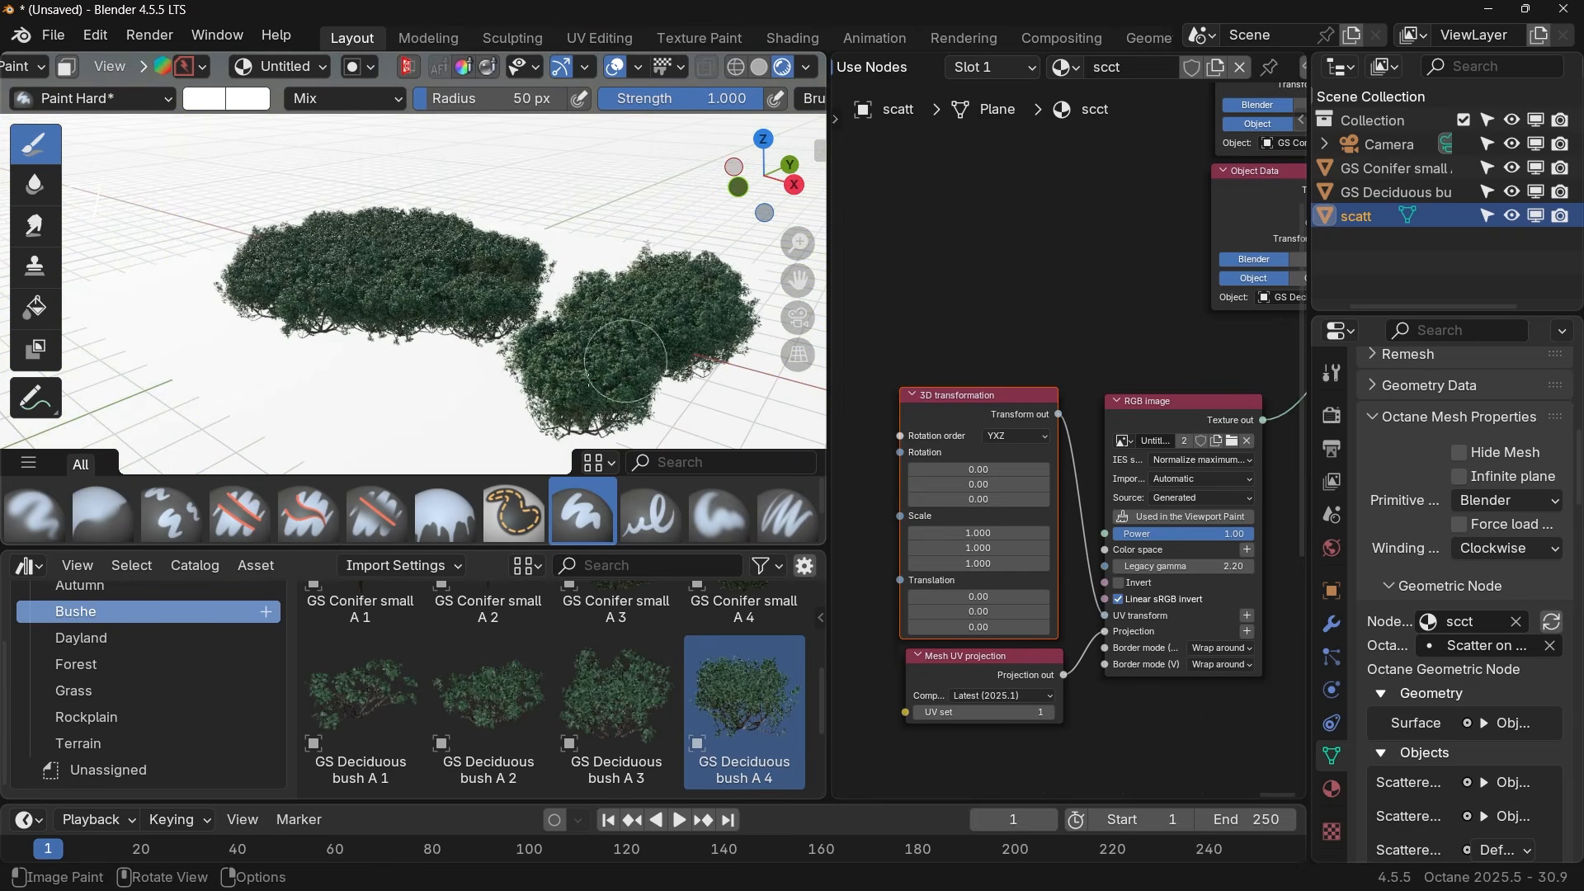
# Paint more white patches on the empty parts of the plane around the existing growth to scatter additional bushes there.
pyautogui.moveTo(252, 407)
pyautogui.mouseDown()
pyautogui.moveTo(159, 308)
pyautogui.moveTo(170, 330)
pyautogui.mouseUp()
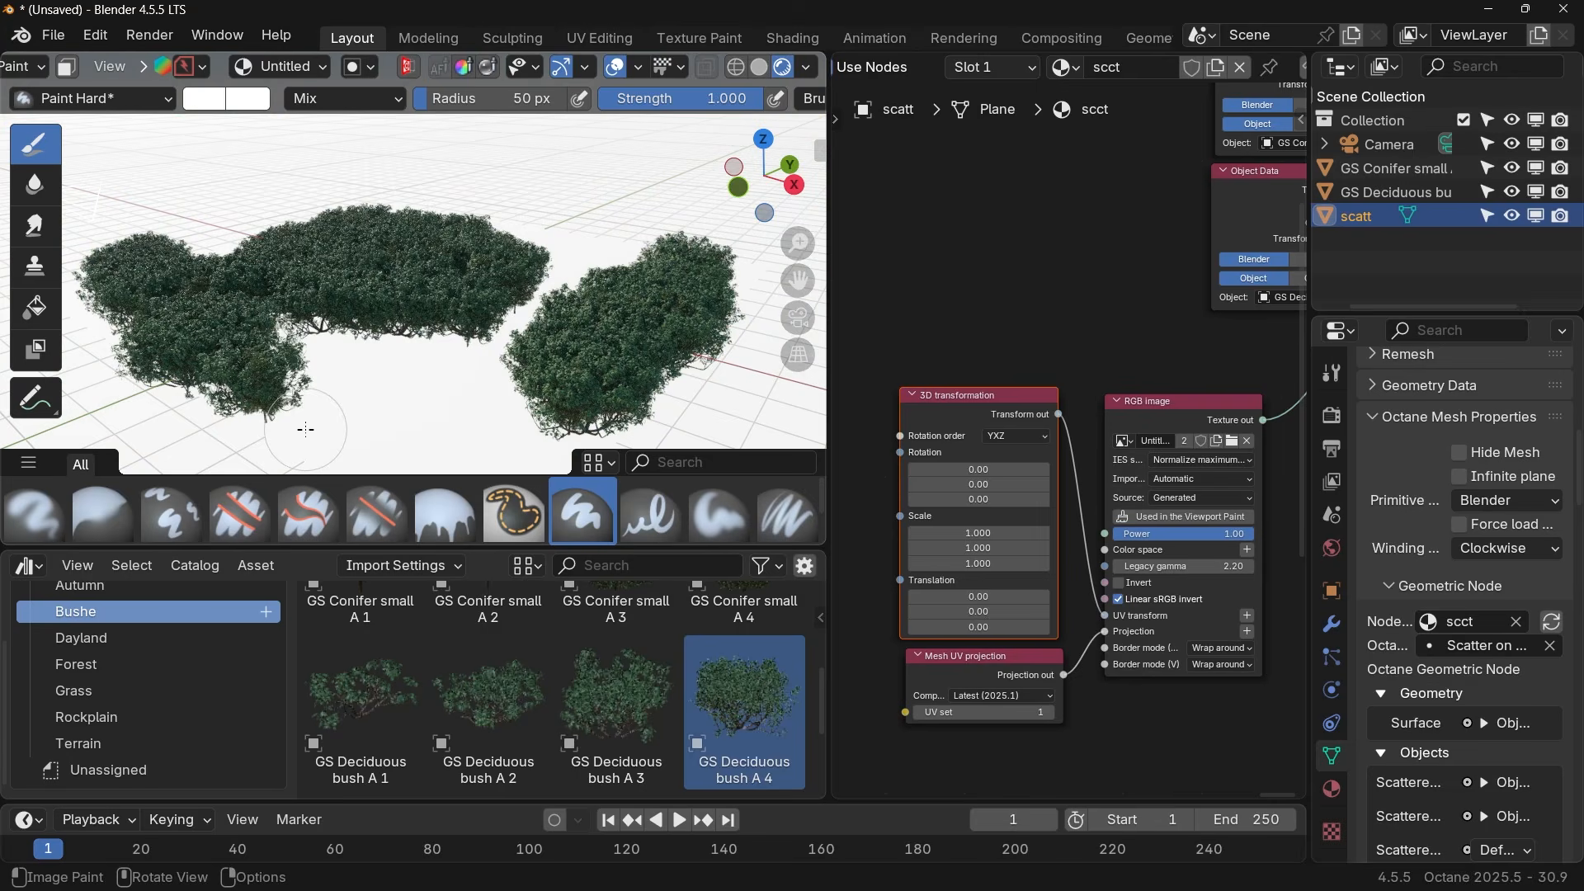
pyautogui.moveTo(361, 390); pyautogui.dragTo(364, 437, button='middle')
pyautogui.scroll(3, 367, 429)
pyautogui.keyDown('shift'); pyautogui.moveTo(413, 219); pyautogui.dragTo(404, 320, button='middle'); pyautogui.keyUp('shift')
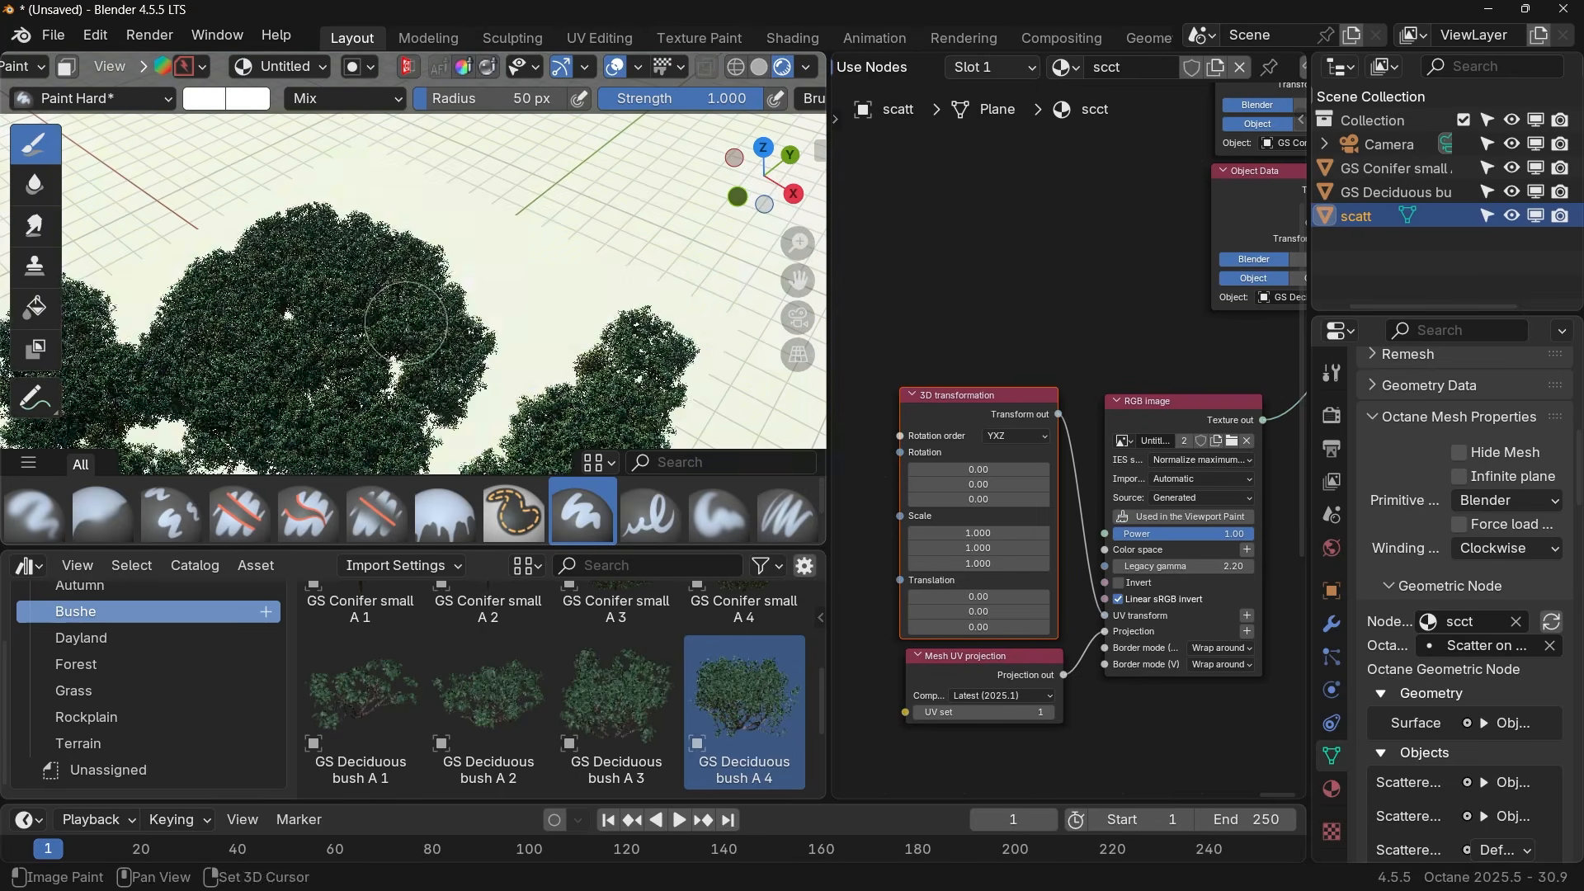
pyautogui.moveTo(492, 234); pyautogui.dragTo(520, 254)
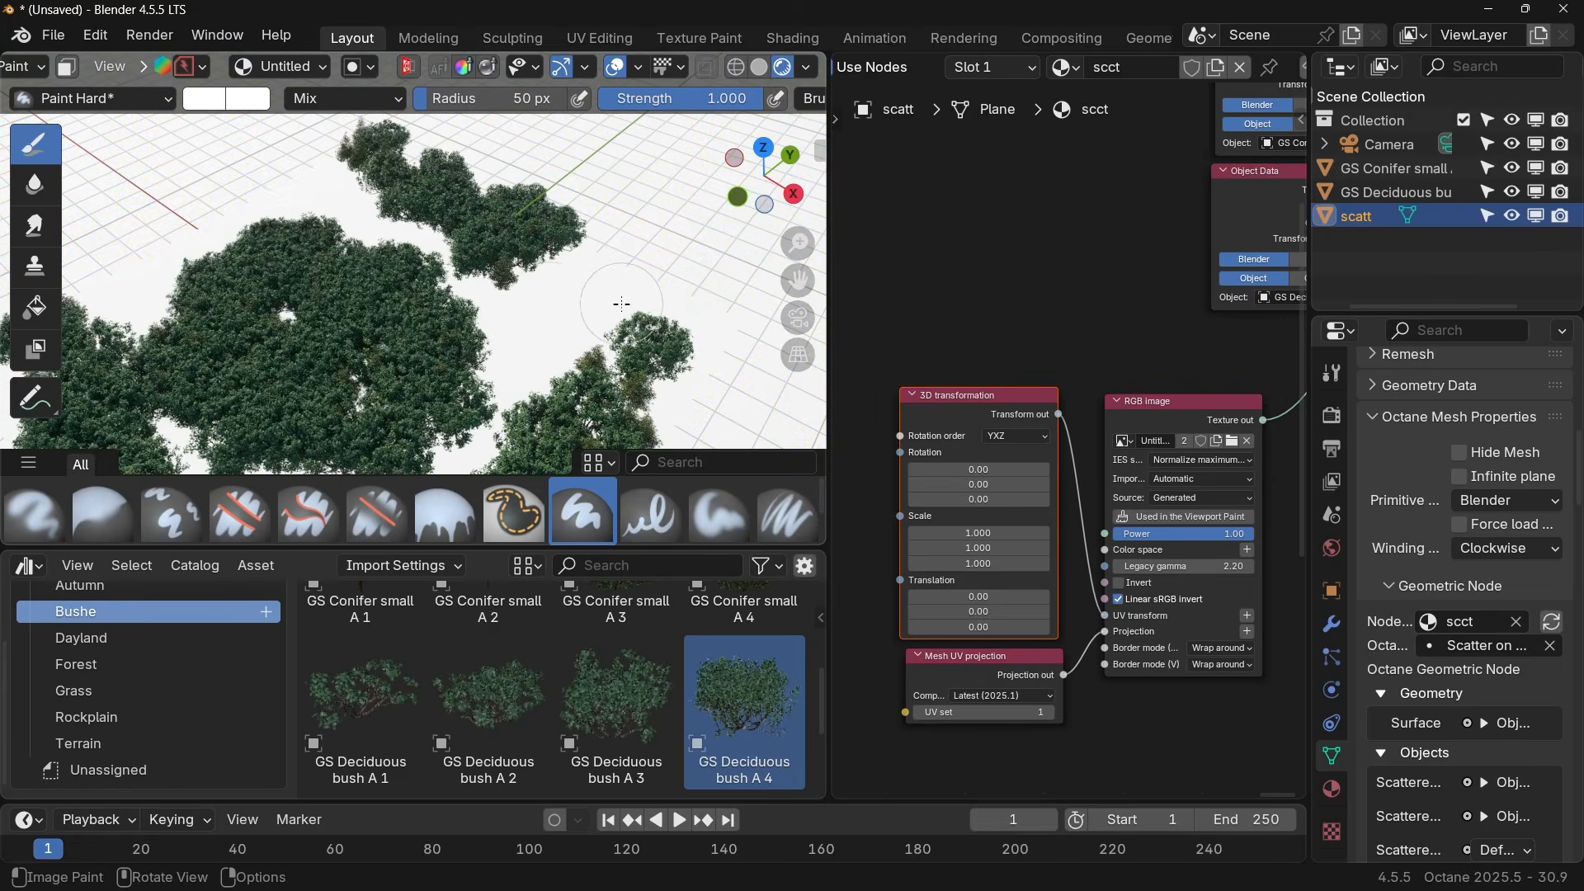
pyautogui.scroll(-1, 536, 314)
pyautogui.scroll(-1, 464, 375)
pyautogui.keyDown('shift'); pyautogui.moveTo(464, 375); pyautogui.dragTo(524, 297, button='middle'); pyautogui.keyUp('shift')
pyautogui.moveTo(522, 363); pyautogui.dragTo(554, 333, button='middle')
pyautogui.moveTo(554, 355); pyautogui.dragTo(611, 371)
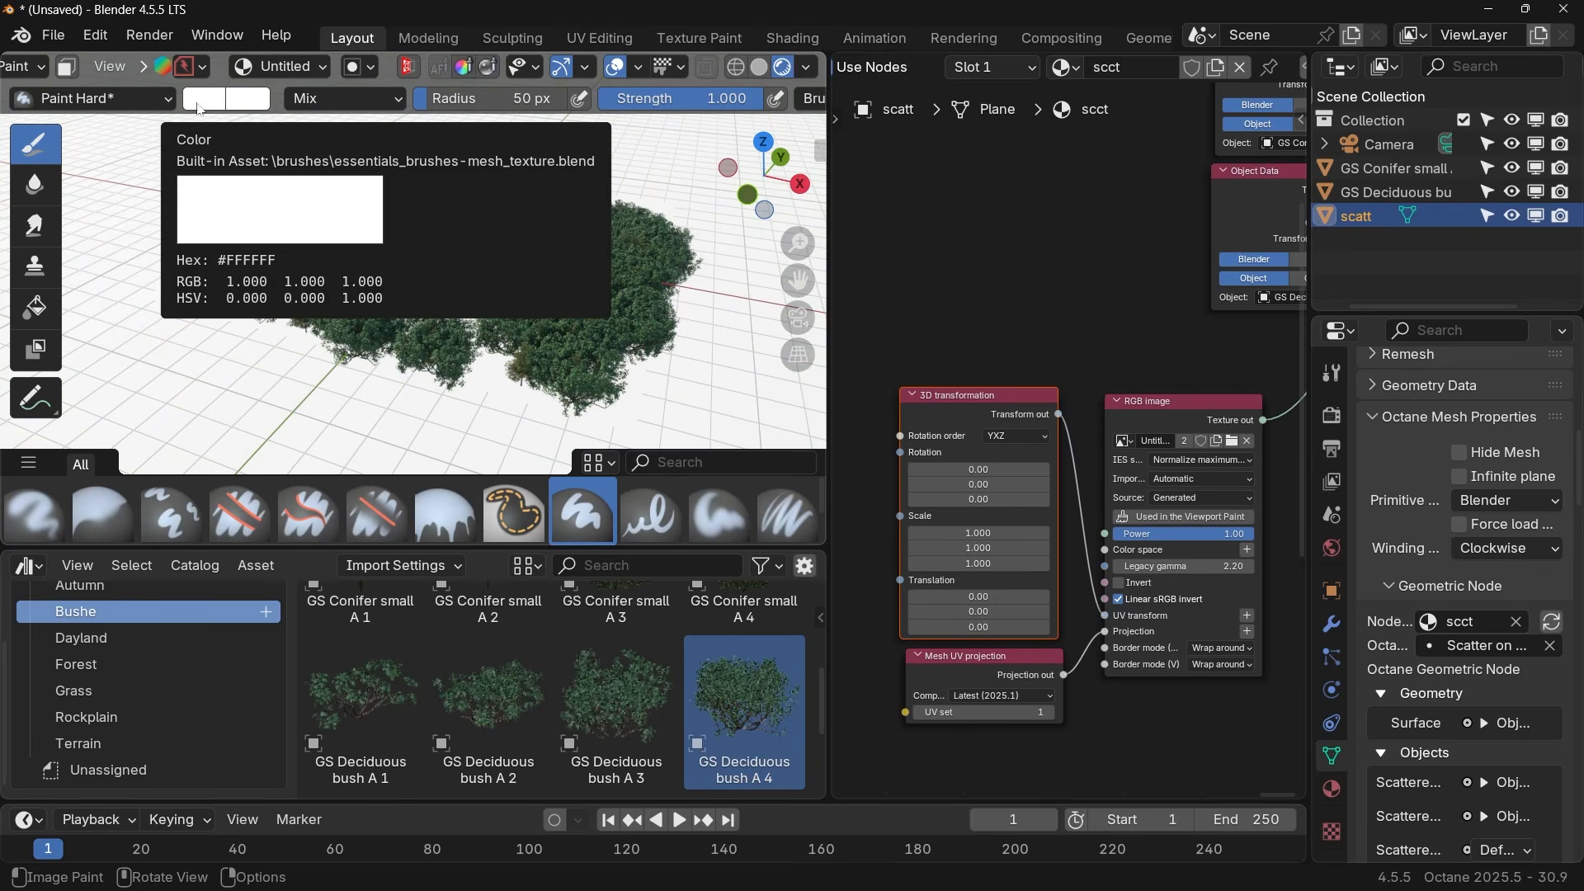
# Set the secondary brush color to black, swap the brush colors, and paint across the bushes to remove instances.
pyautogui.click(248, 102)
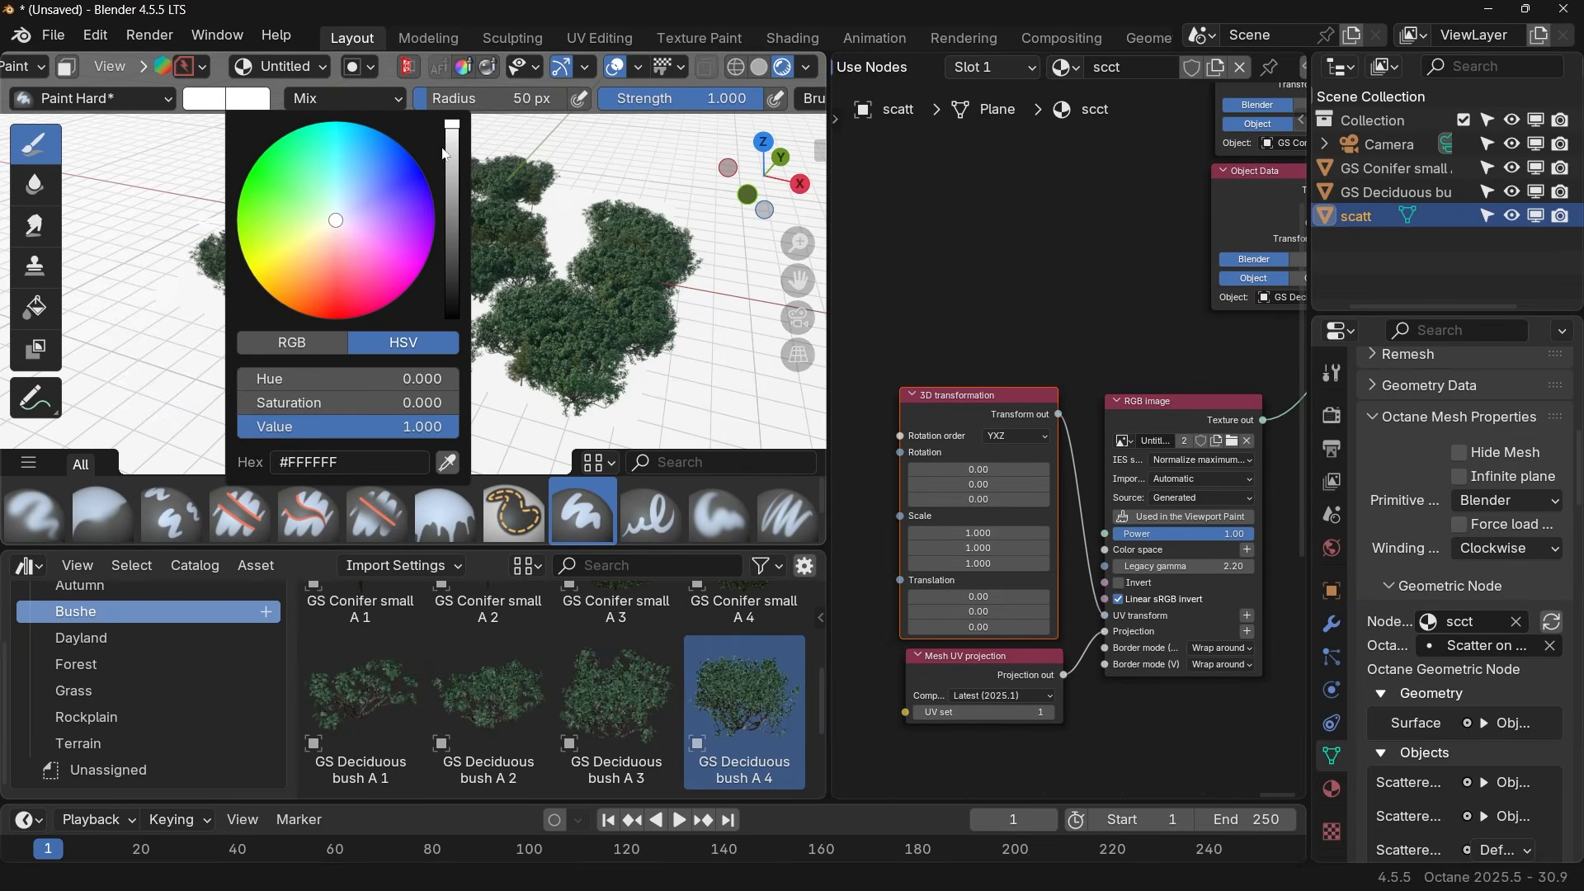
pyautogui.moveTo(450, 157); pyautogui.dragTo(452, 320)
pyautogui.press('x')
pyautogui.press('x')
pyautogui.moveTo(427, 336)
pyautogui.mouseDown()
pyautogui.moveTo(478, 343)
pyautogui.moveTo(379, 308)
pyautogui.moveTo(482, 365)
pyautogui.moveTo(570, 355)
pyautogui.moveTo(634, 300)
pyautogui.moveTo(399, 247)
pyautogui.moveTo(434, 325)
pyautogui.moveTo(509, 361)
pyautogui.moveTo(609, 333)
pyautogui.moveTo(615, 279)
pyautogui.moveTo(638, 321)
pyautogui.mouseUp()
pyautogui.press('x')
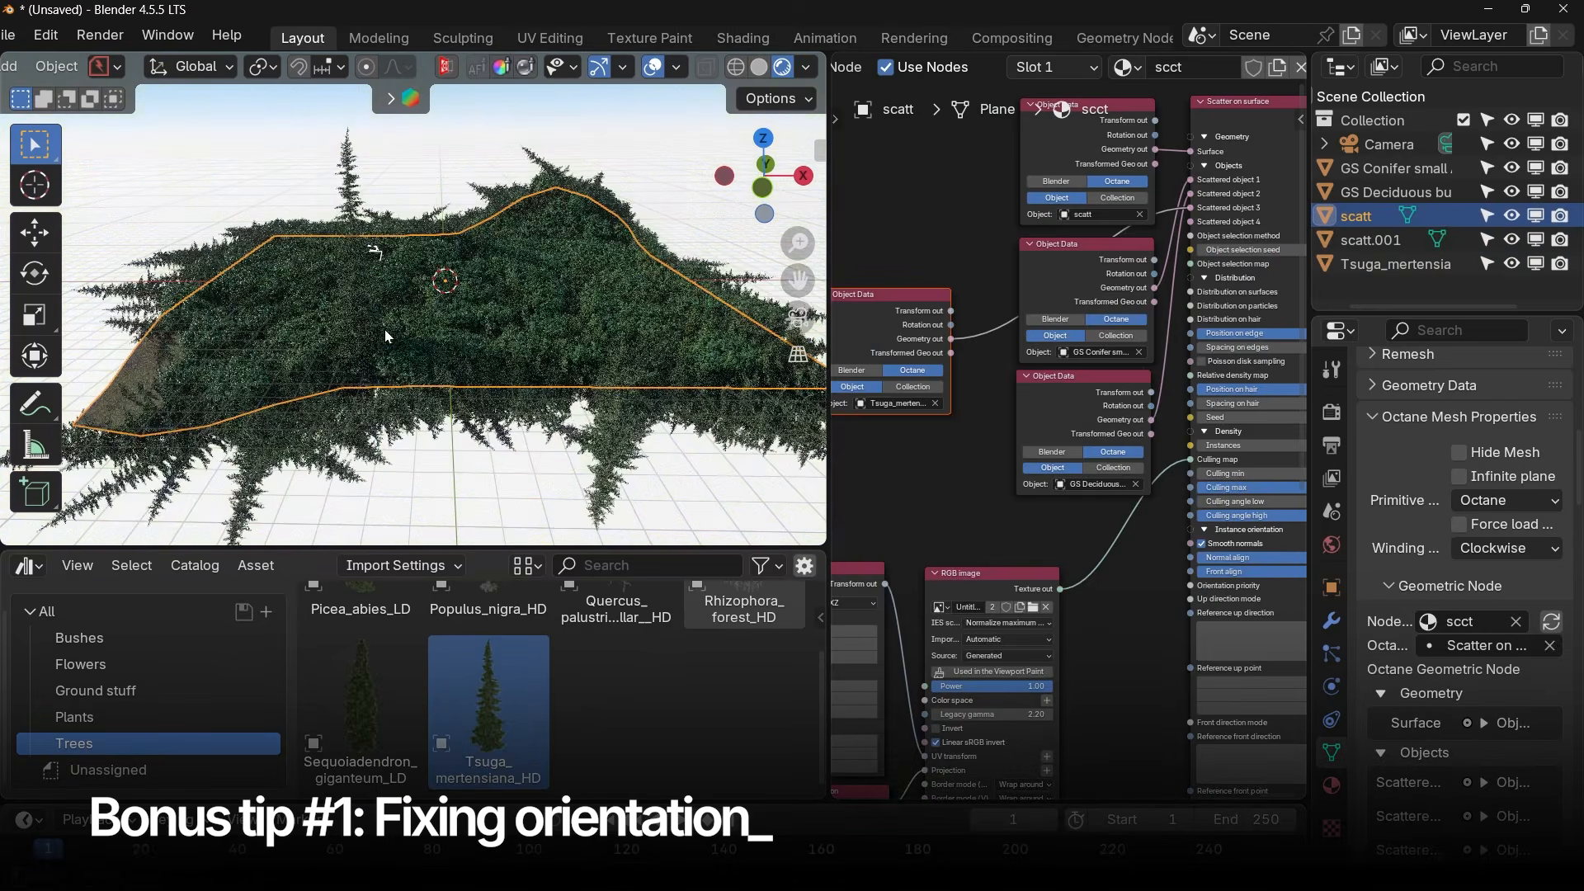
# Select the Tsuga_mertensiana_HD tree and set its Octane mesh Primitive Coordinate mode to Octane to fix the scattered trees' orientation.
pyautogui.moveTo(385, 329); pyautogui.dragTo(383, 328, button='middle')
pyautogui.click(385, 328)
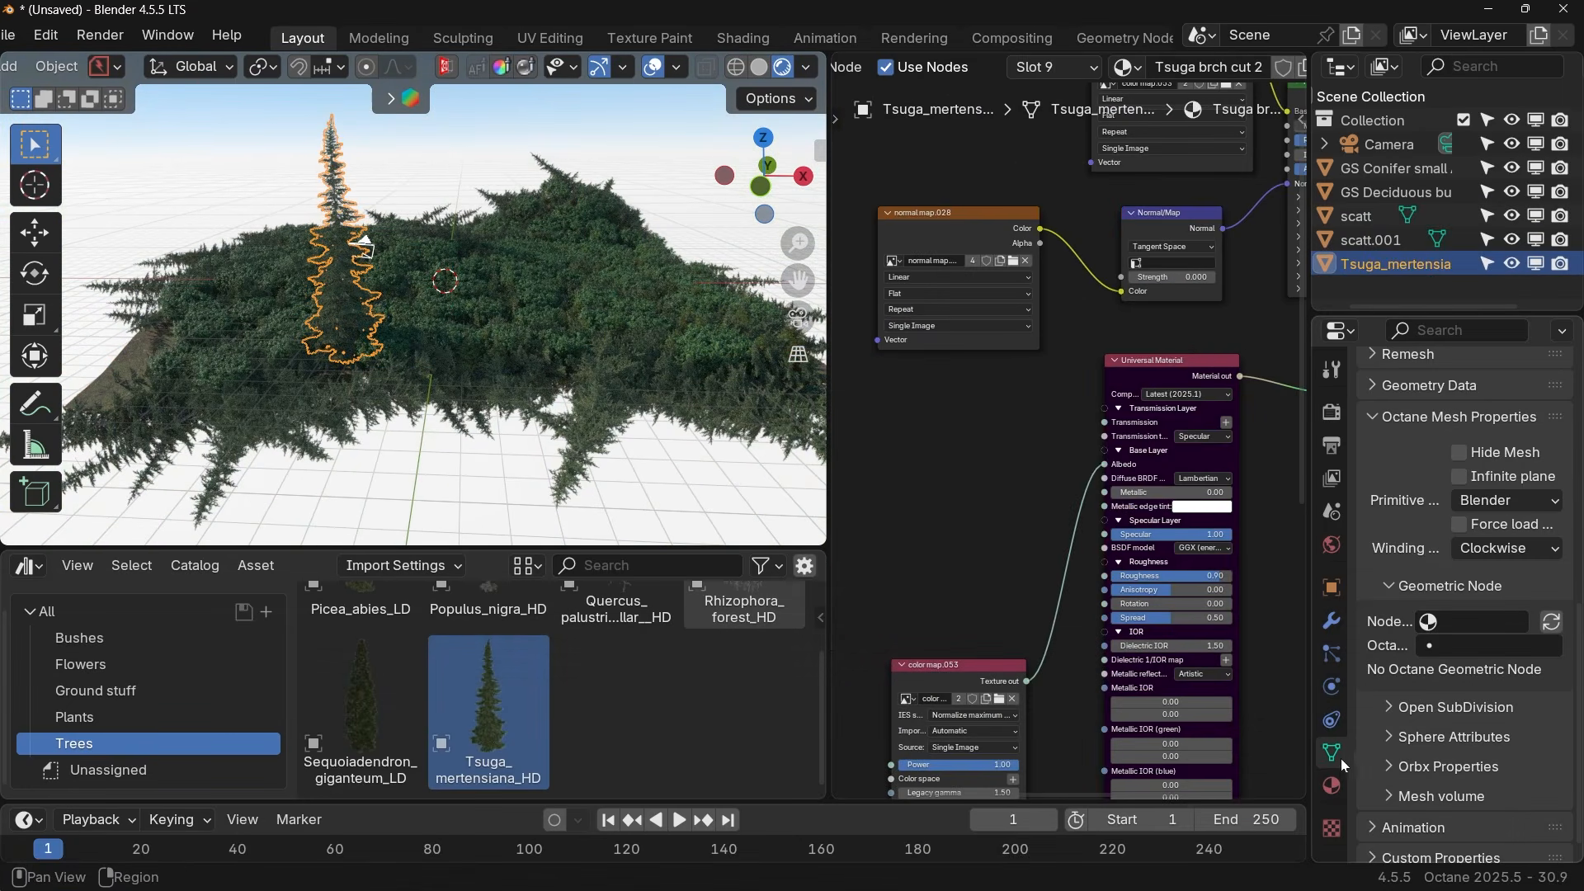
pyautogui.click(1474, 502)
pyautogui.click(1485, 528)
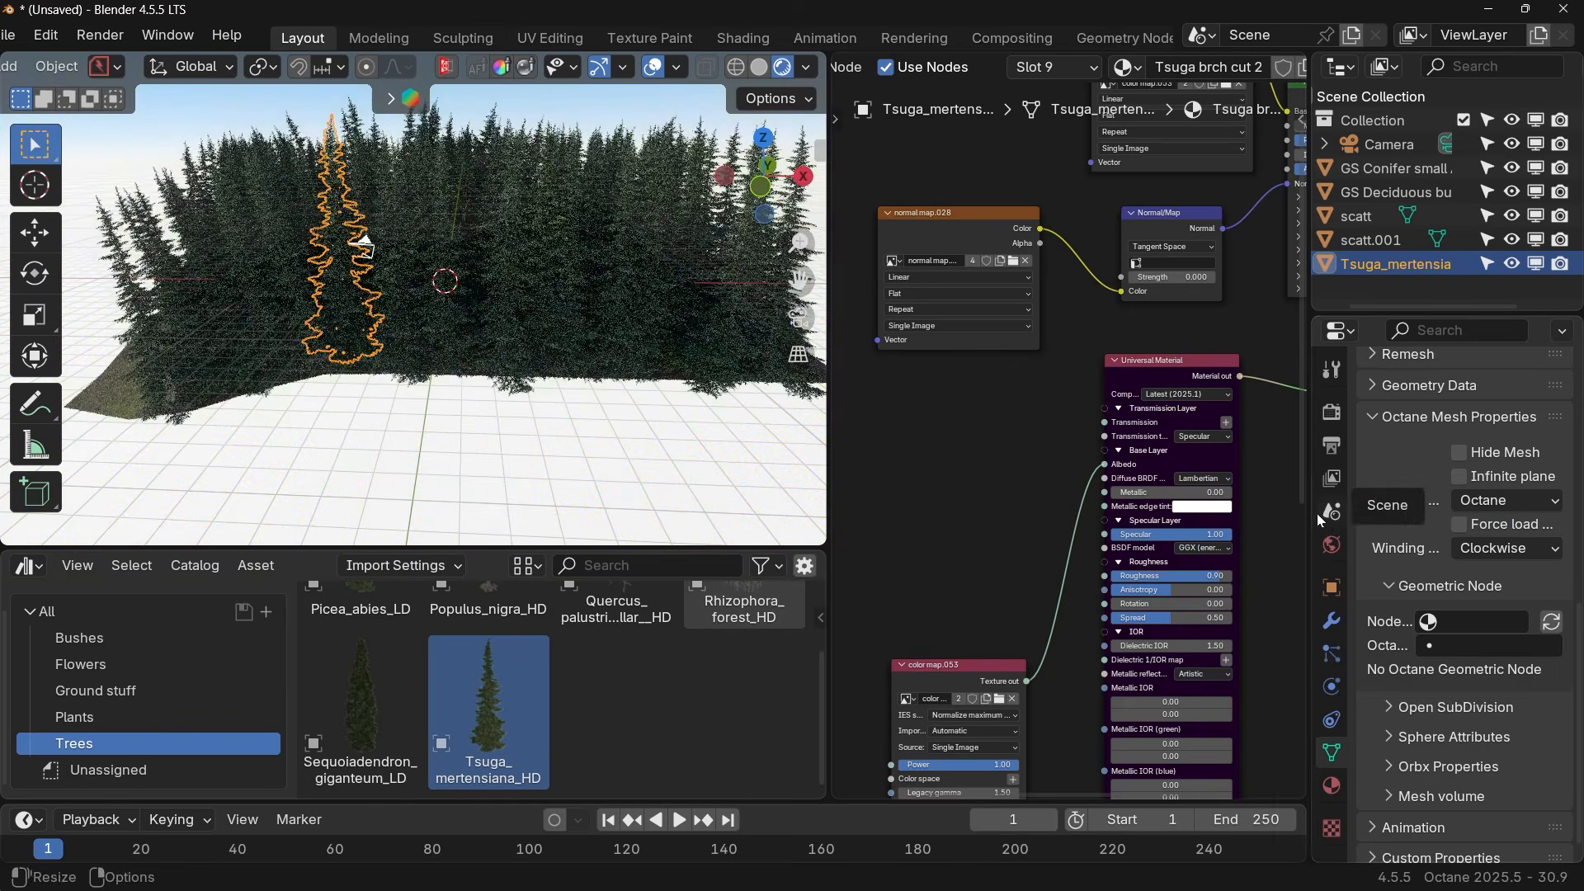
pyautogui.moveTo(1312, 520); pyautogui.dragTo(1191, 528)
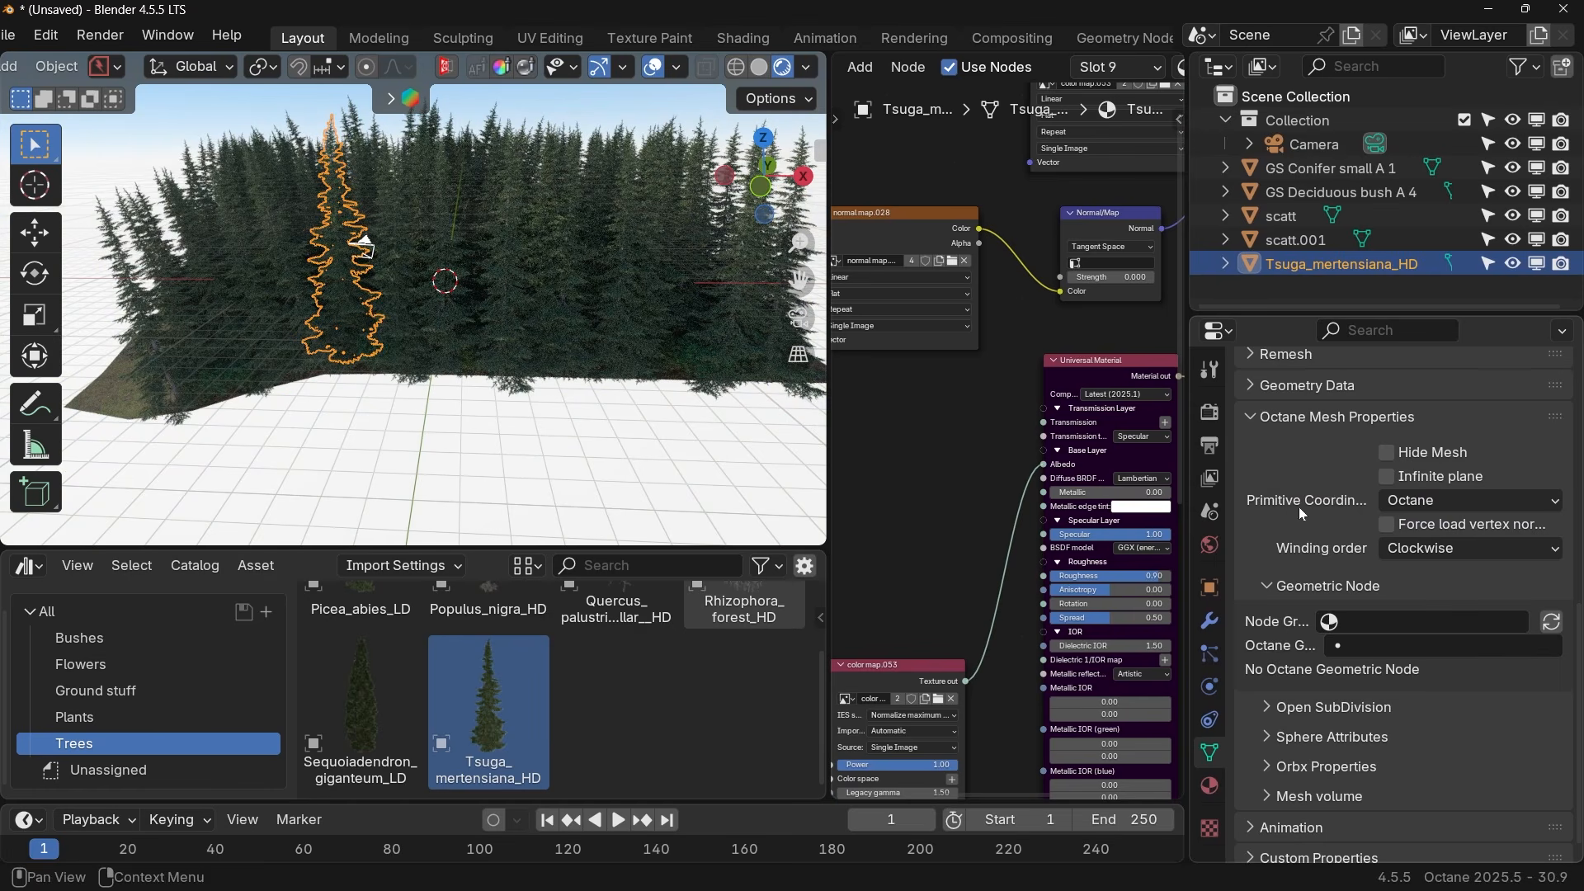
pyautogui.moveTo(537, 354); pyautogui.dragTo(564, 375, button='middle')
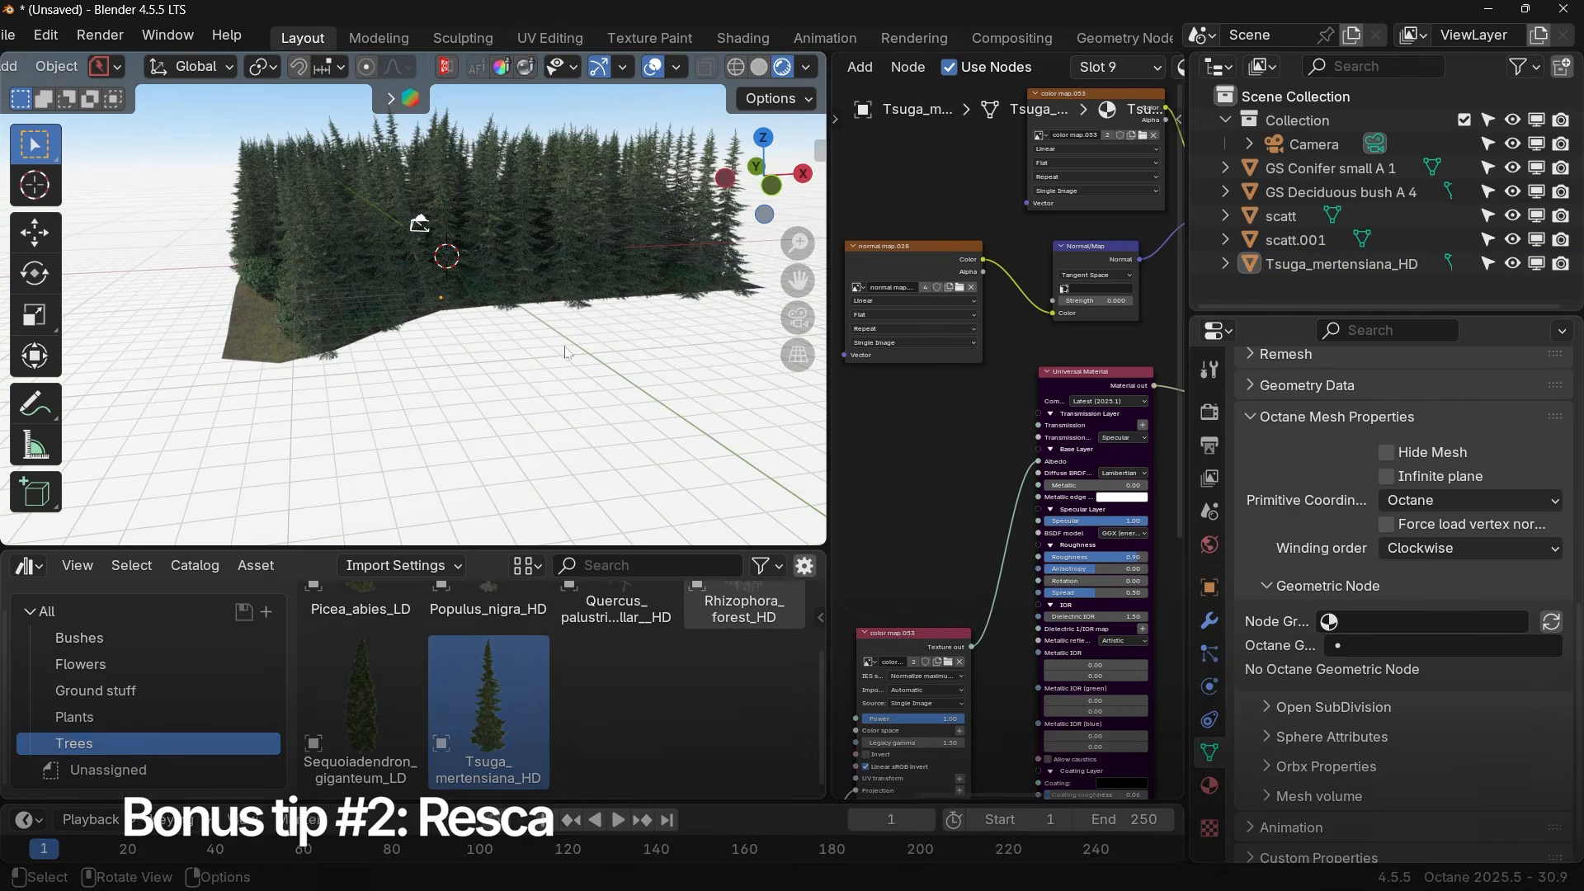
pyautogui.moveTo(537, 274); pyautogui.dragTo(478, 300, button='middle')
pyautogui.scroll(4, 536, 275)
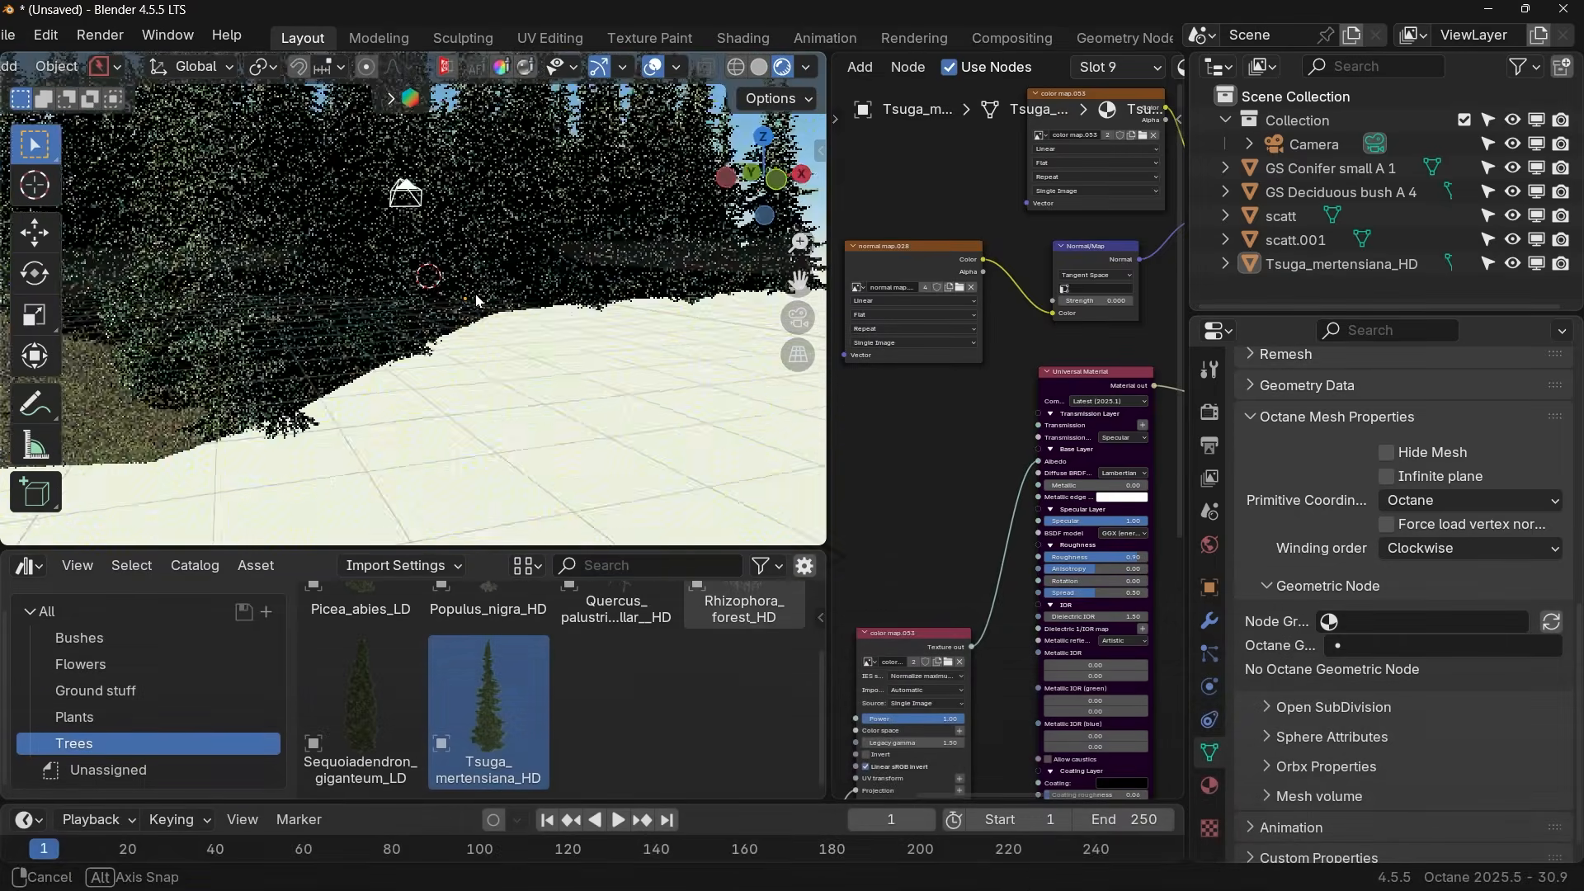
pyautogui.scroll(-2, 467, 306)
pyautogui.scroll(-2, 521, 216)
pyautogui.keyDown('shift'); pyautogui.moveTo(521, 217); pyautogui.dragTo(556, 252, button='middle'); pyautogui.keyUp('shift')
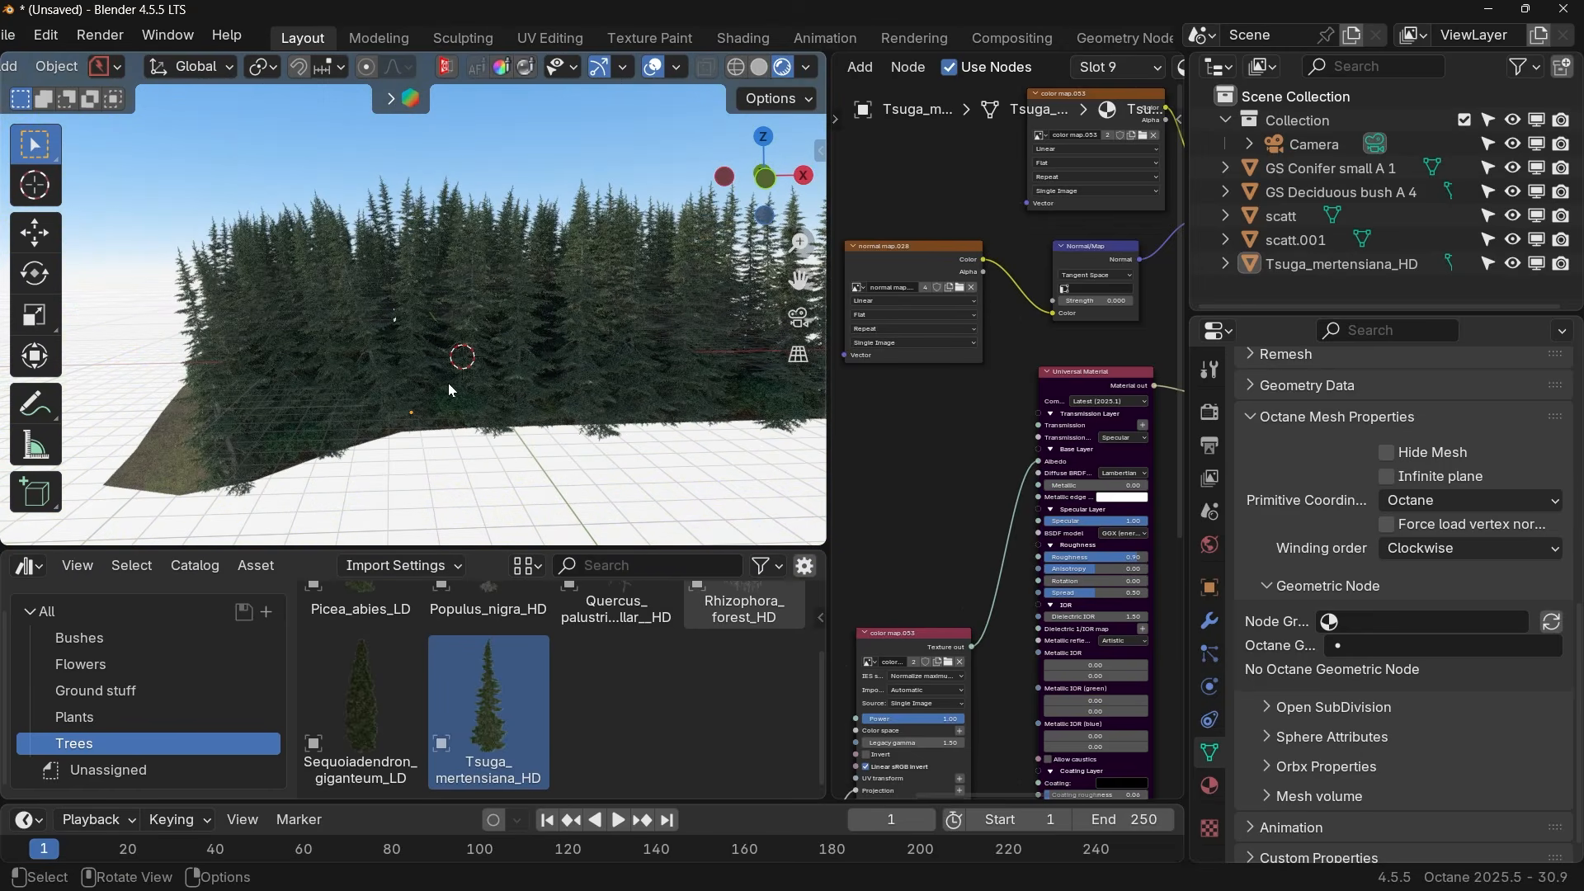
# Select the scatt object, enlarge its node editor, and move the Tsuga tree's Object Data node away from the other nodes.
pyautogui.click(1282, 217)
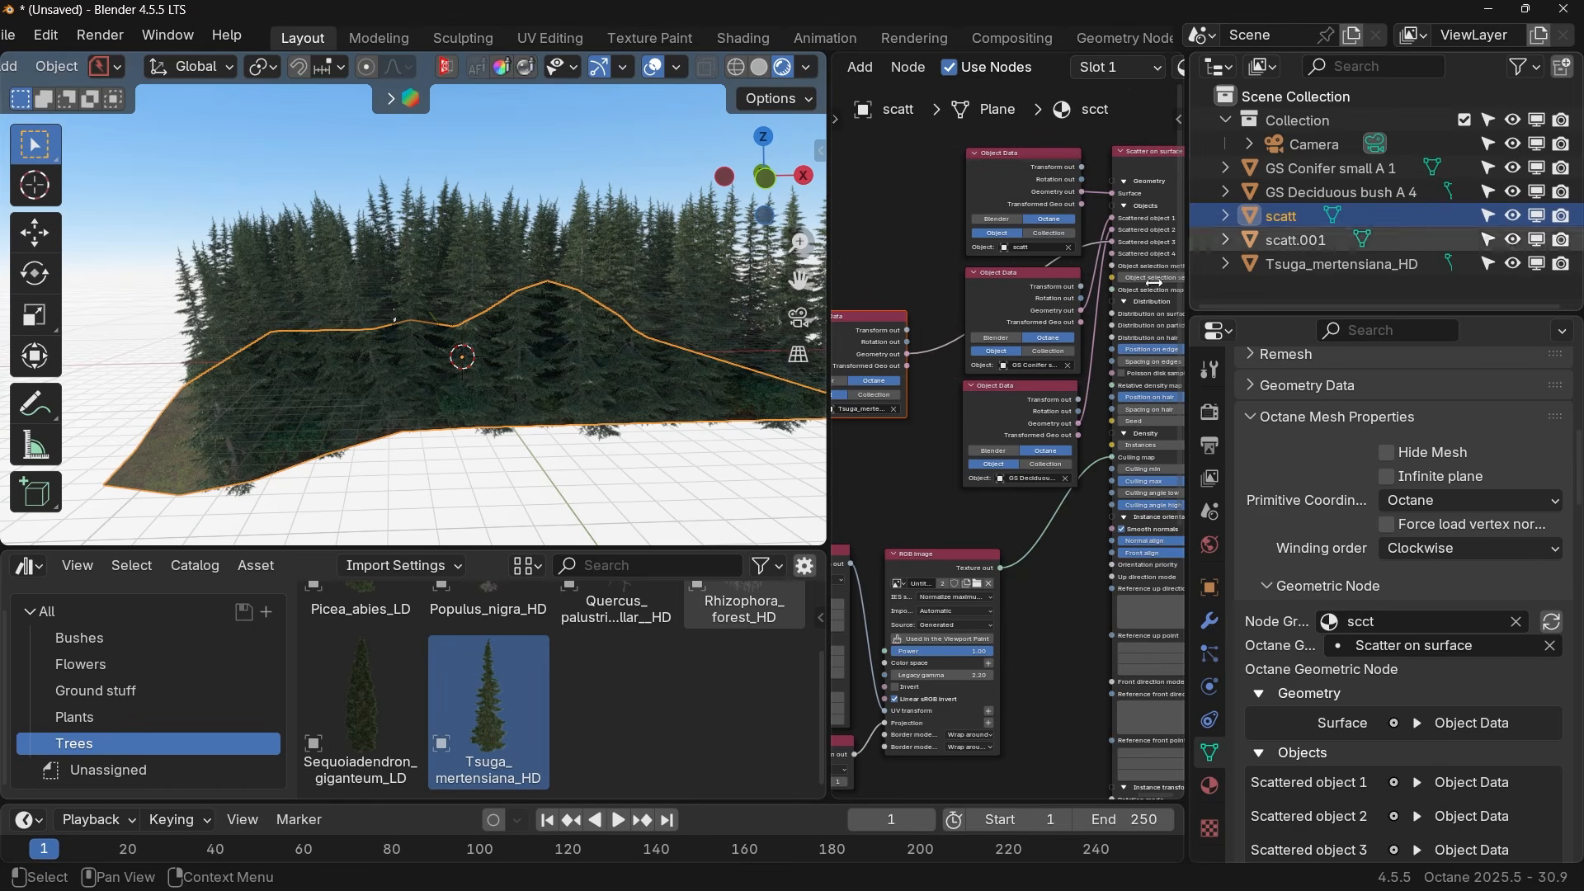
pyautogui.moveTo(829, 425); pyautogui.dragTo(436, 446)
pyautogui.scroll(-3, 726, 495)
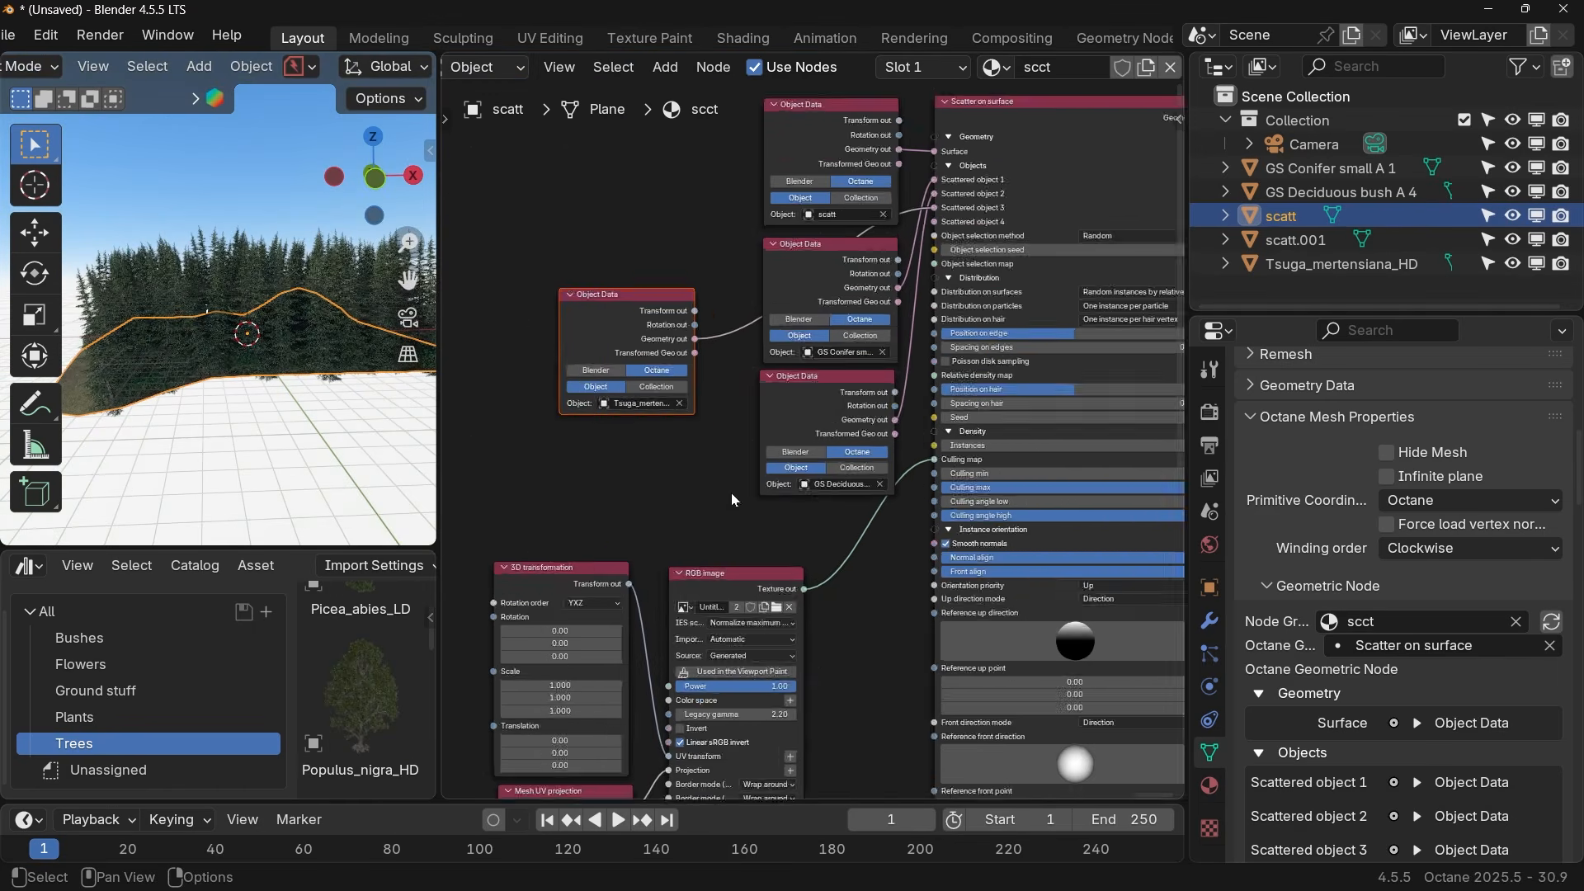
pyautogui.click(724, 473)
pyautogui.moveTo(699, 377); pyautogui.dragTo(579, 301)
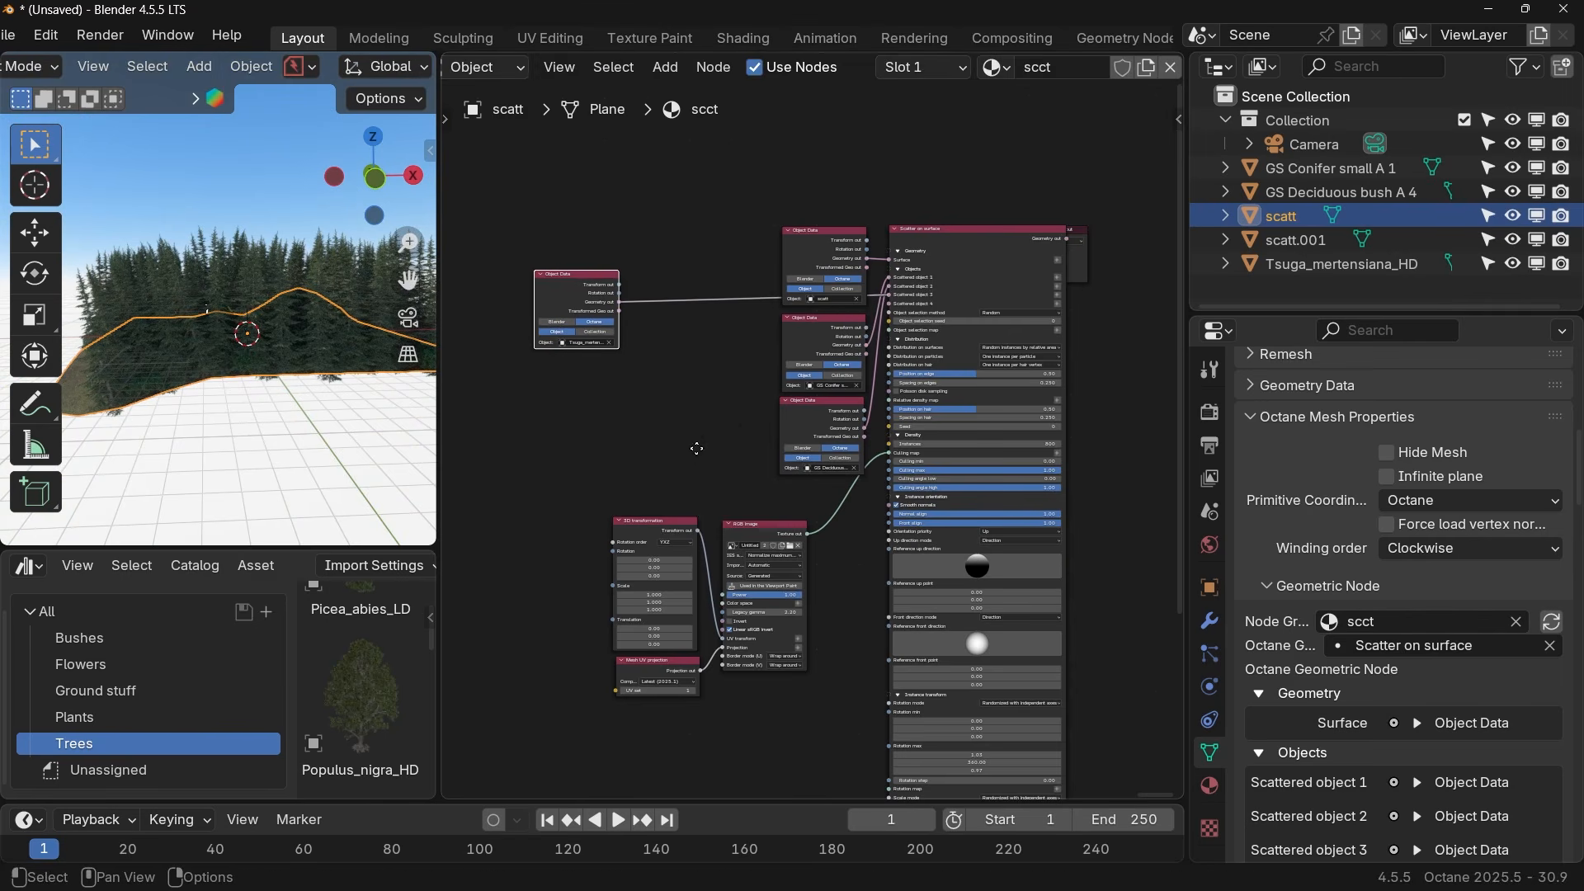
pyautogui.moveTo(696, 450); pyautogui.dragTo(757, 430, button='middle')
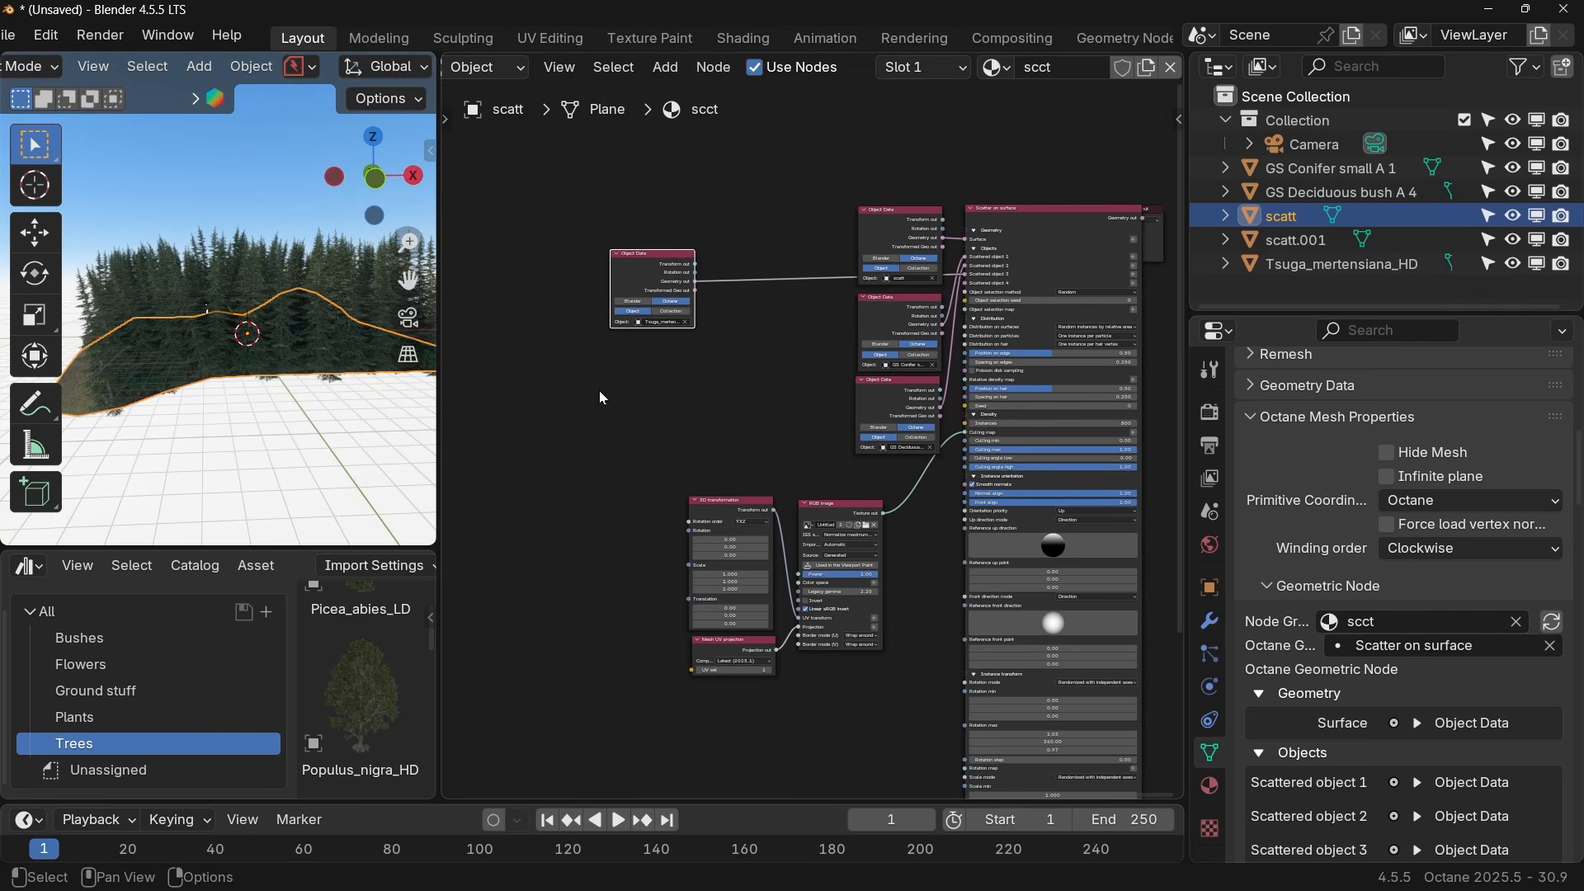
pyautogui.moveTo(632, 265); pyautogui.dragTo(621, 281)
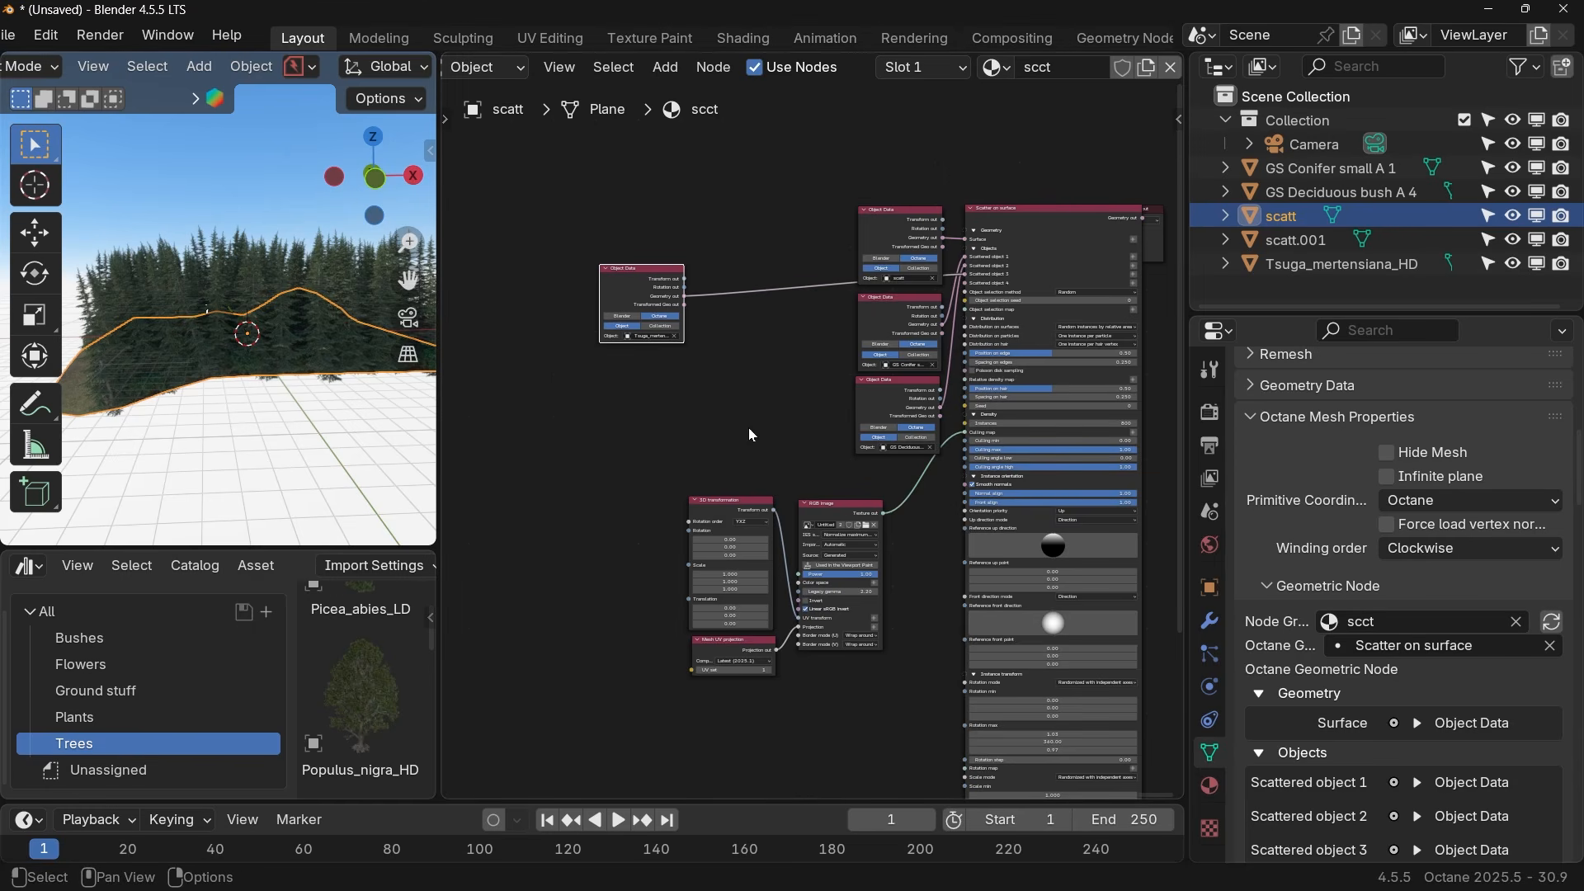
# Add an Octane Placement node just below the Tsuga tree's Object Data node.
pyautogui.hotkey('shift', 'a')
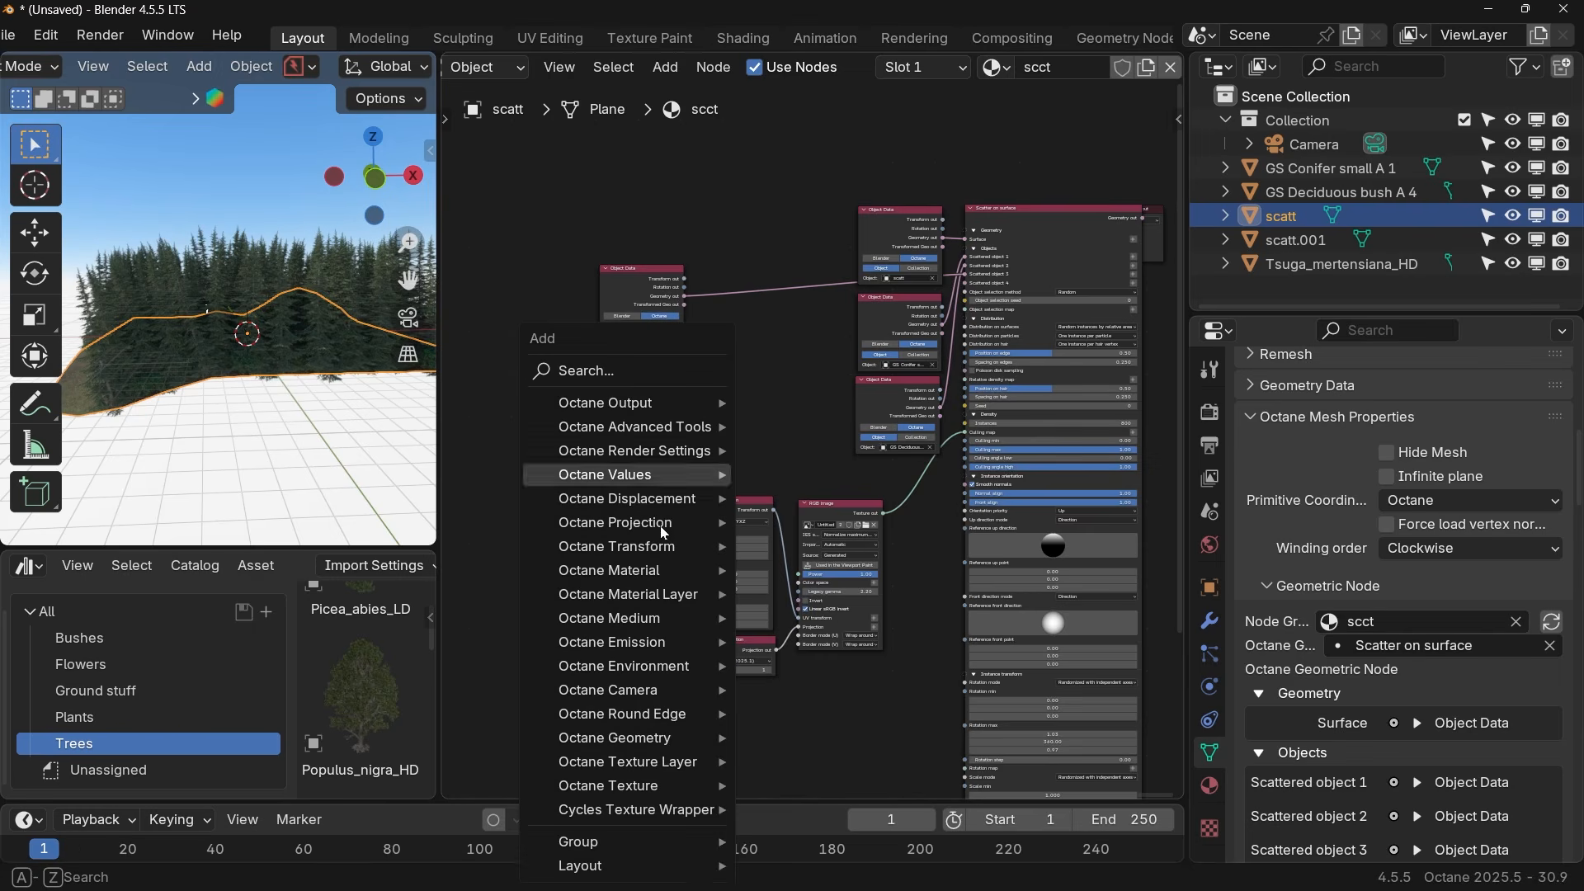
pyautogui.moveTo(664, 737)
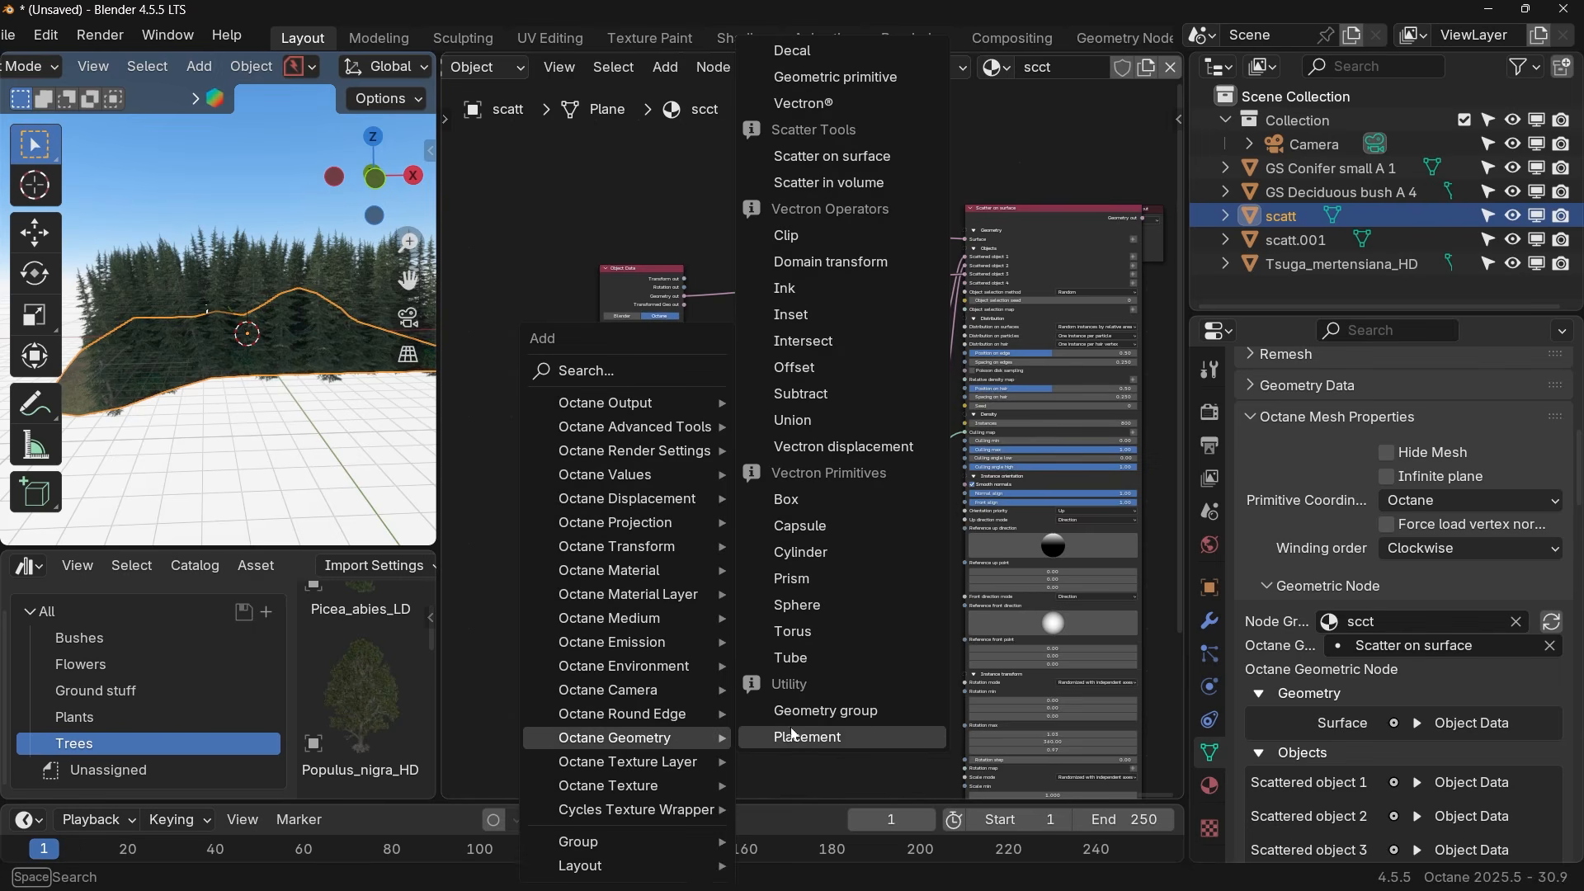
pyautogui.click(834, 745)
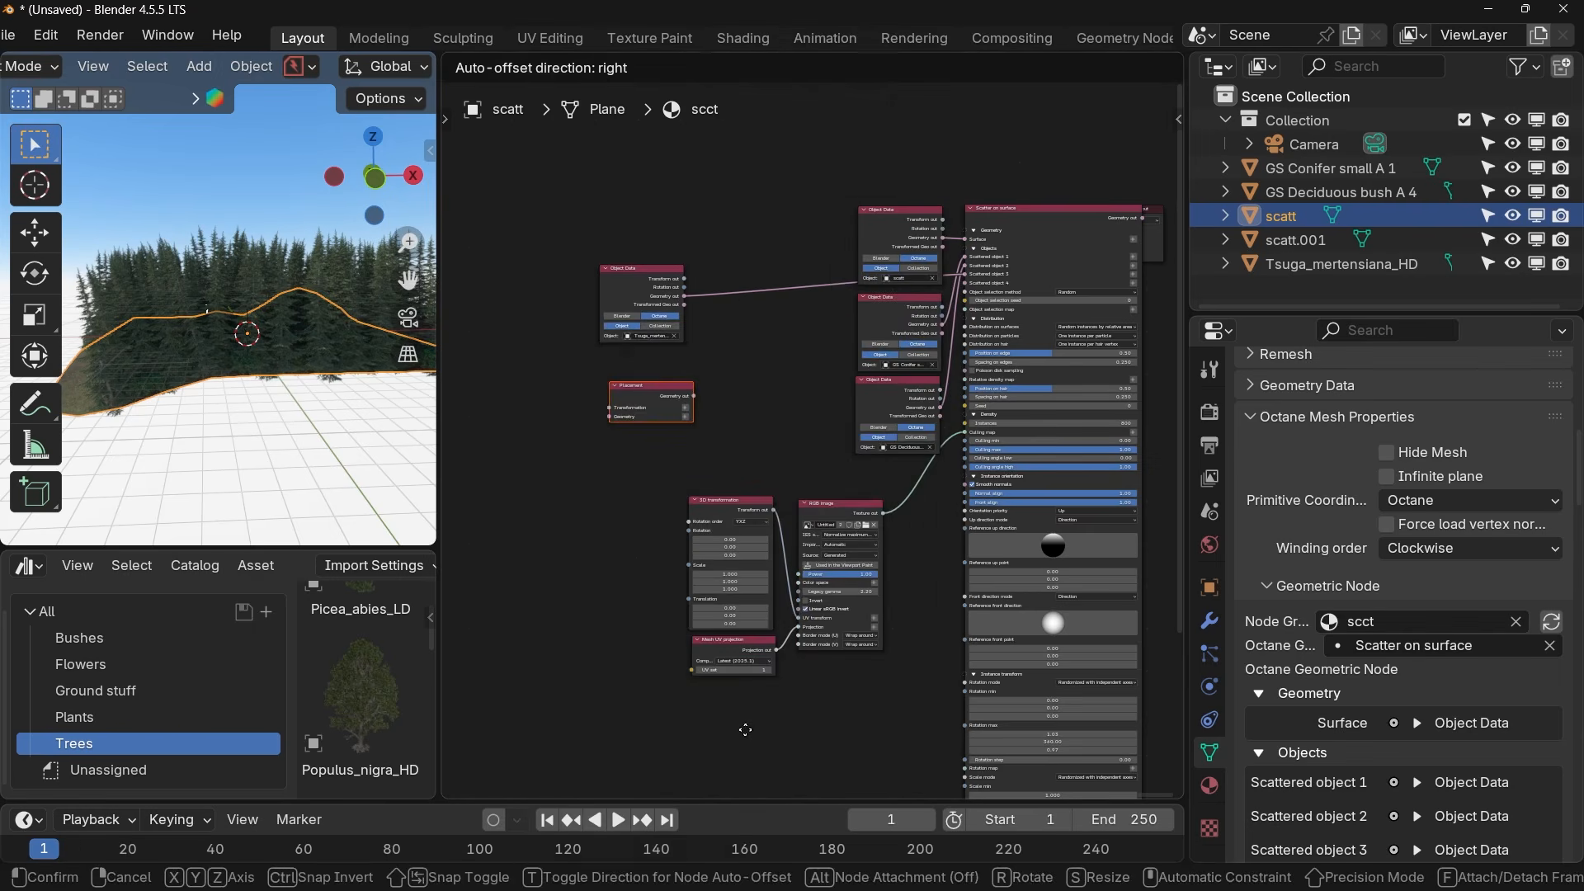
pyautogui.click(660, 396)
pyautogui.scroll(2, 684, 451)
pyautogui.scroll(2, 684, 451)
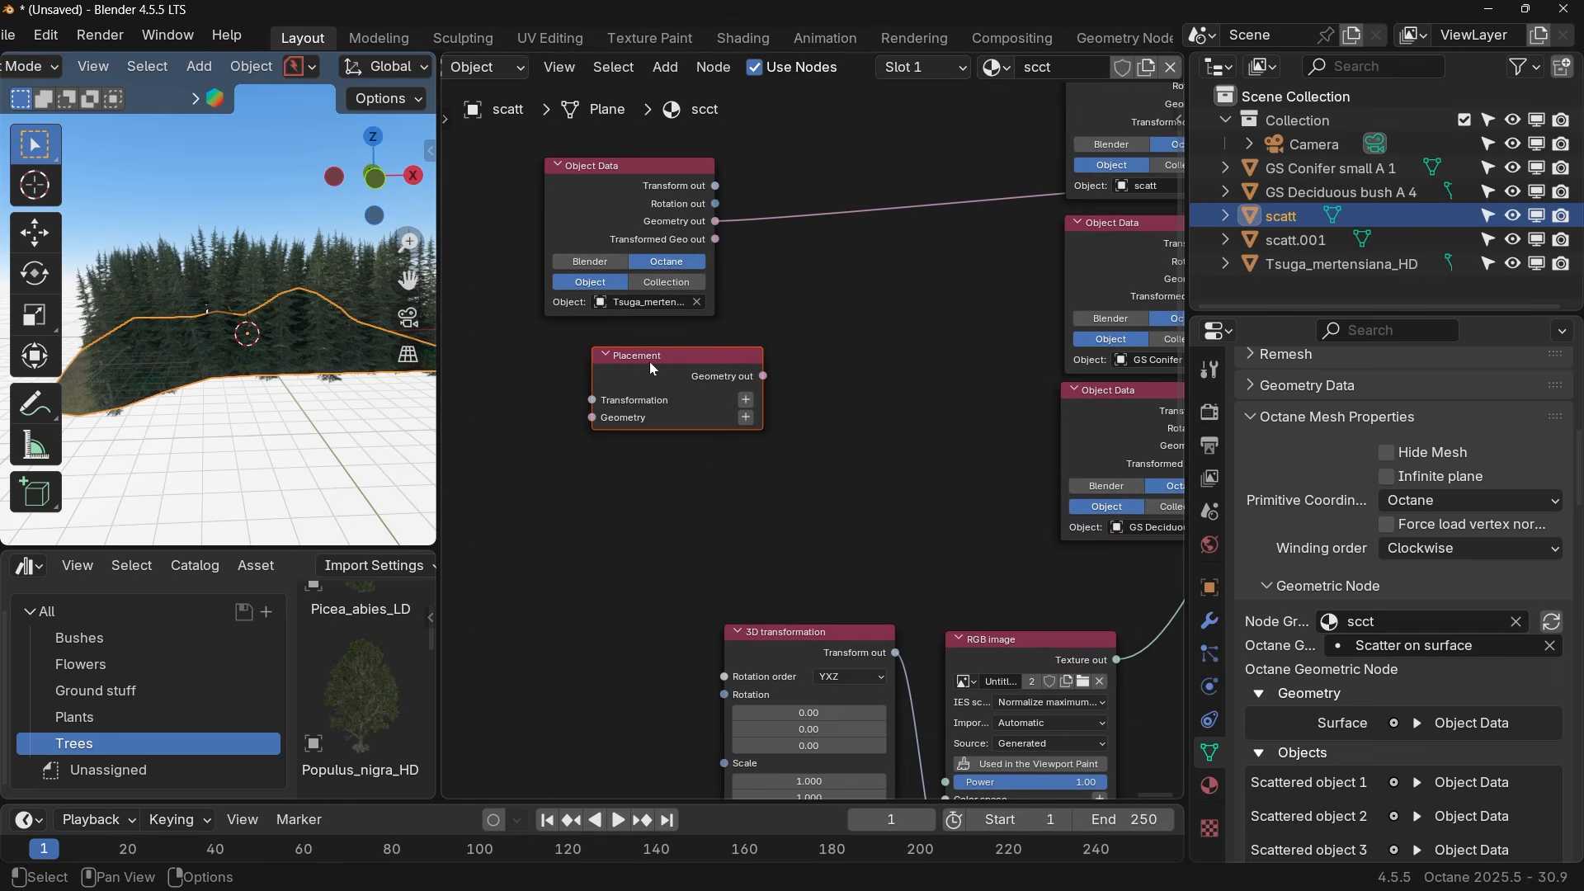
# Insert the Placement node into the Tsuga tree's geometry link and add a 3D transformation node to its Transformation input, placed below Object Data.
pyautogui.moveTo(689, 373); pyautogui.dragTo(861, 199)
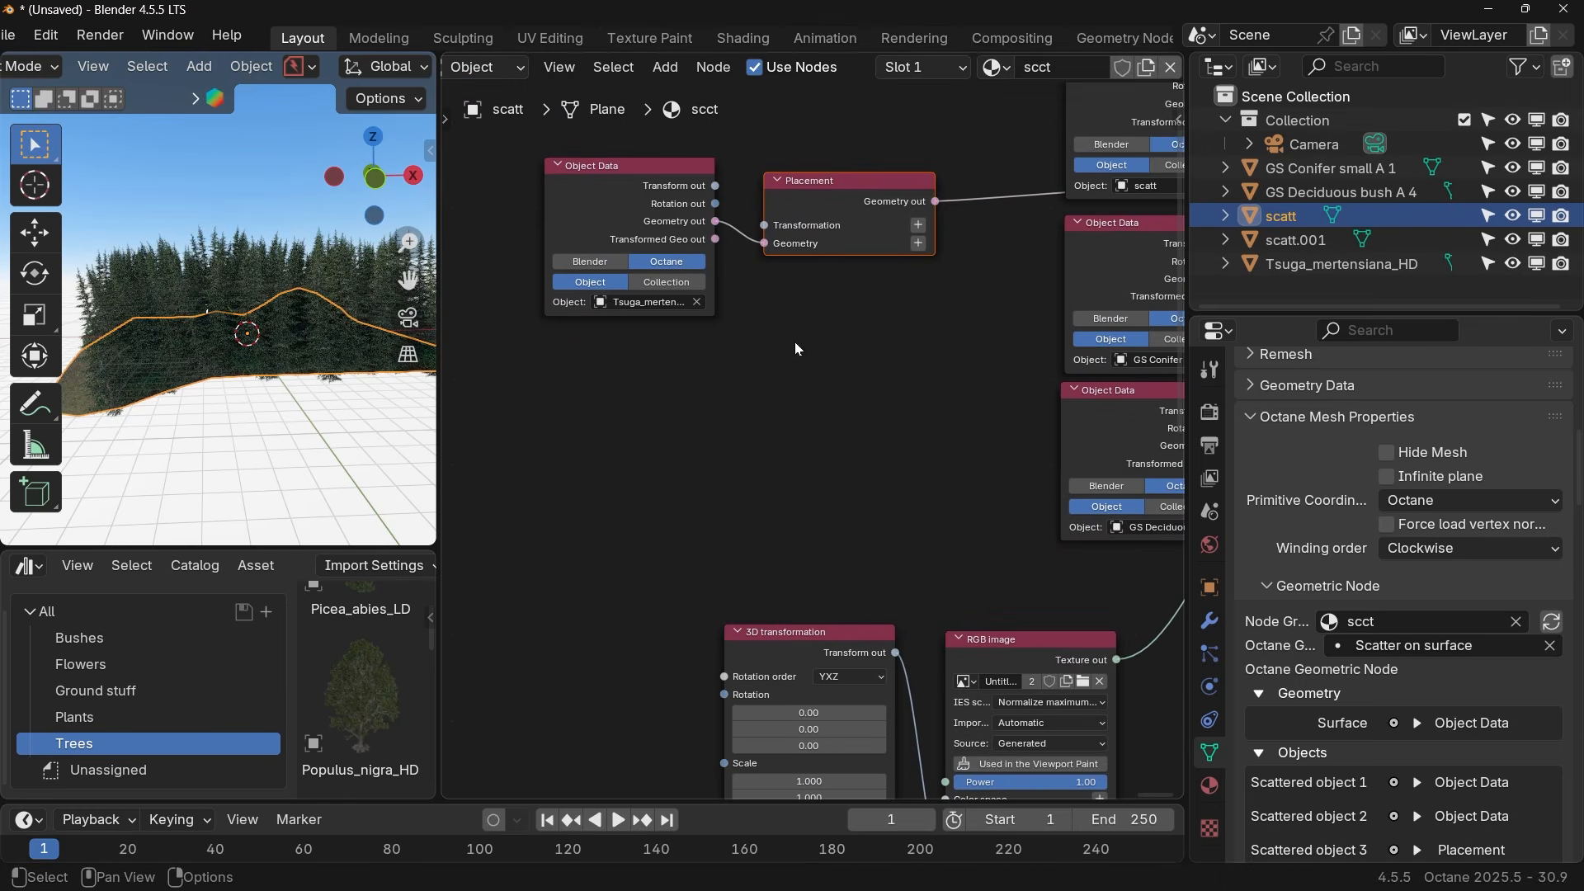
pyautogui.moveTo(797, 349); pyautogui.dragTo(851, 349, button='middle')
pyautogui.click(975, 226)
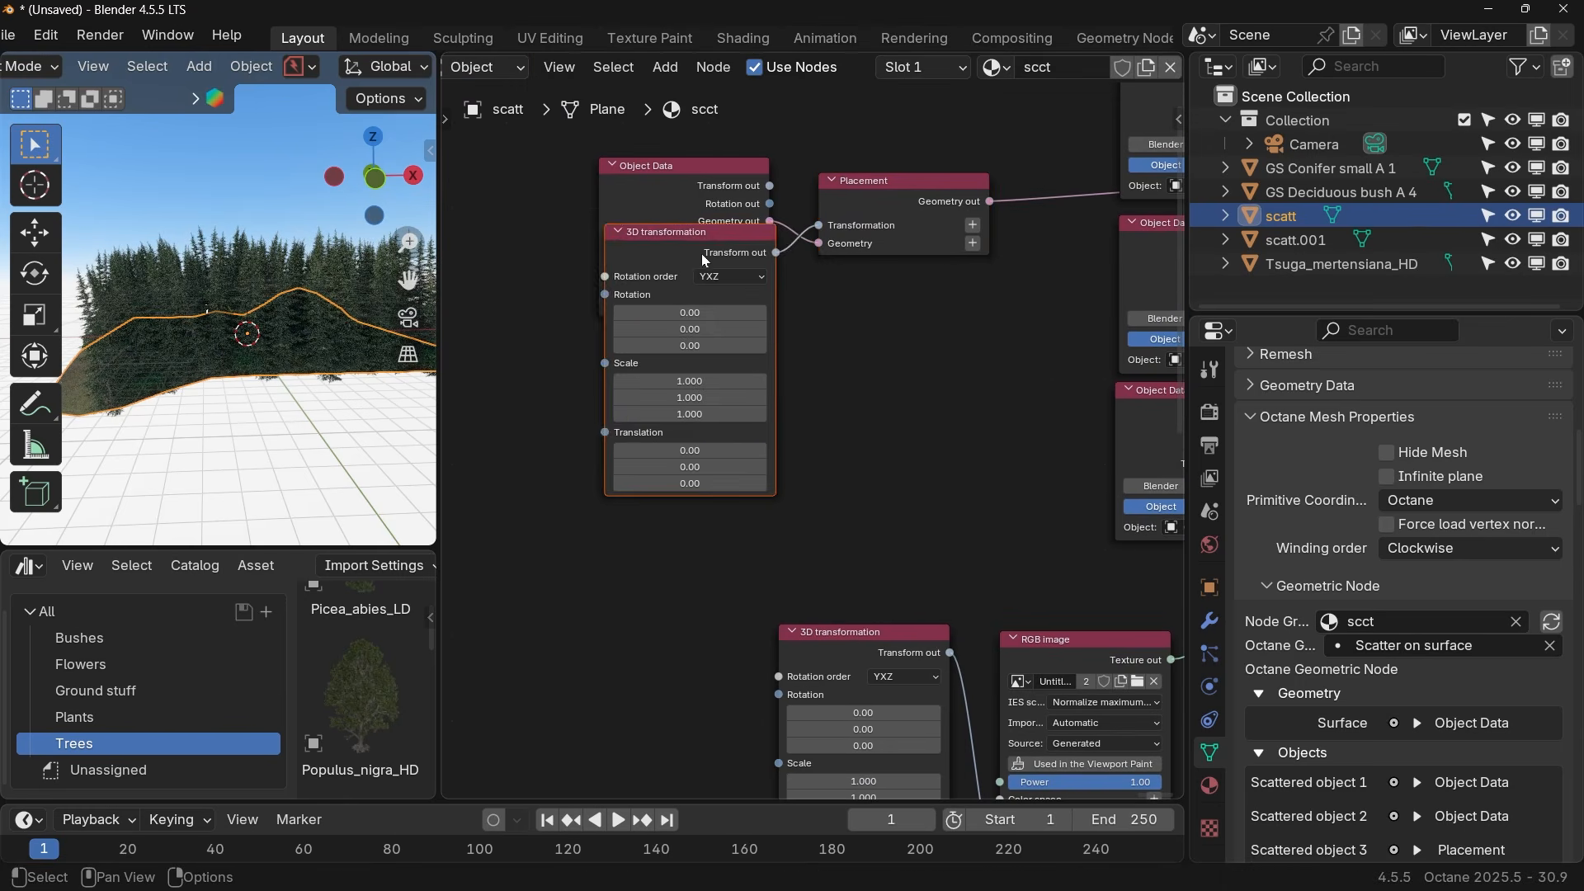
pyautogui.click(758, 409)
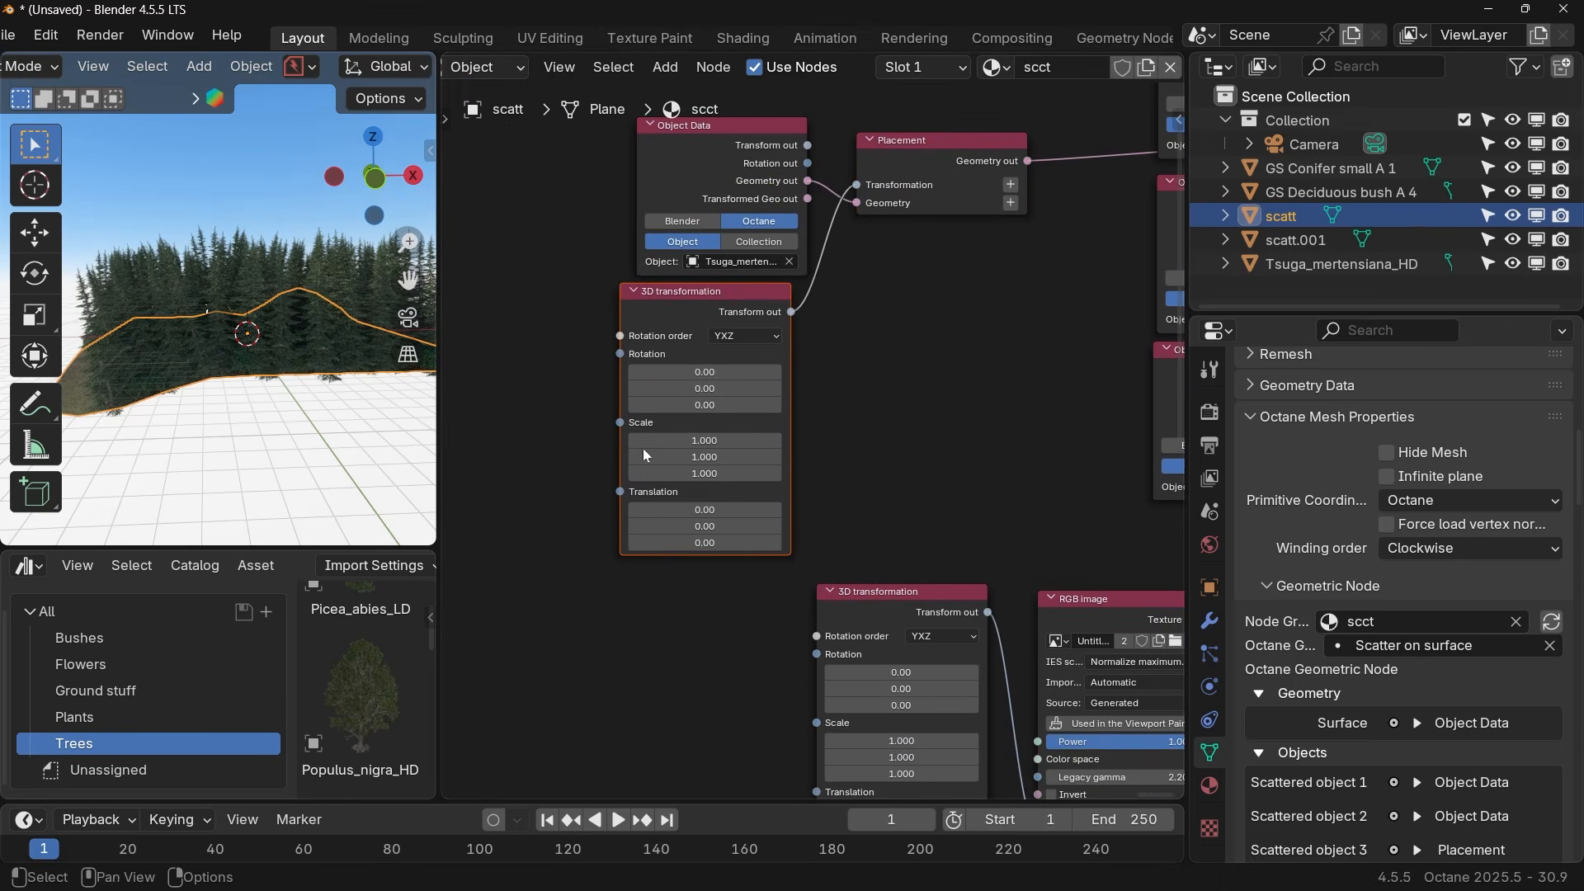
# Set all three Scale values of the Placement node's 3D transformation to 0.45 to shrink the scattered Tsuga trees.
pyautogui.moveTo(704, 473); pyautogui.dragTo(610, 473)
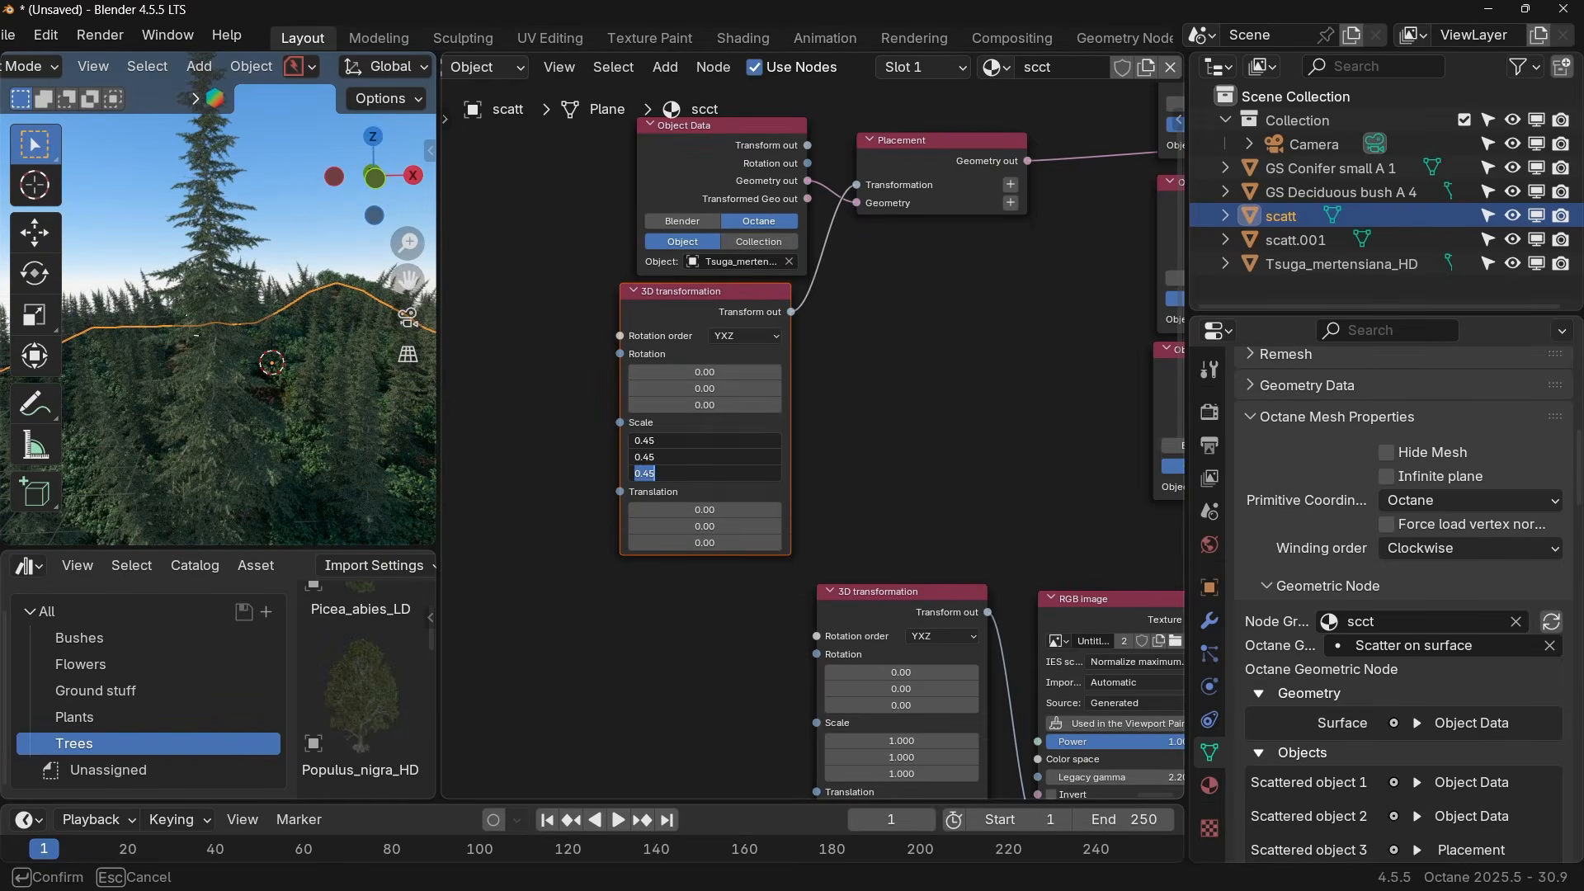
pyautogui.moveTo(704, 404)
pyautogui.mouseDown()
pyautogui.moveTo(822, 405)
pyautogui.moveTo(712, 424)
pyautogui.mouseUp()
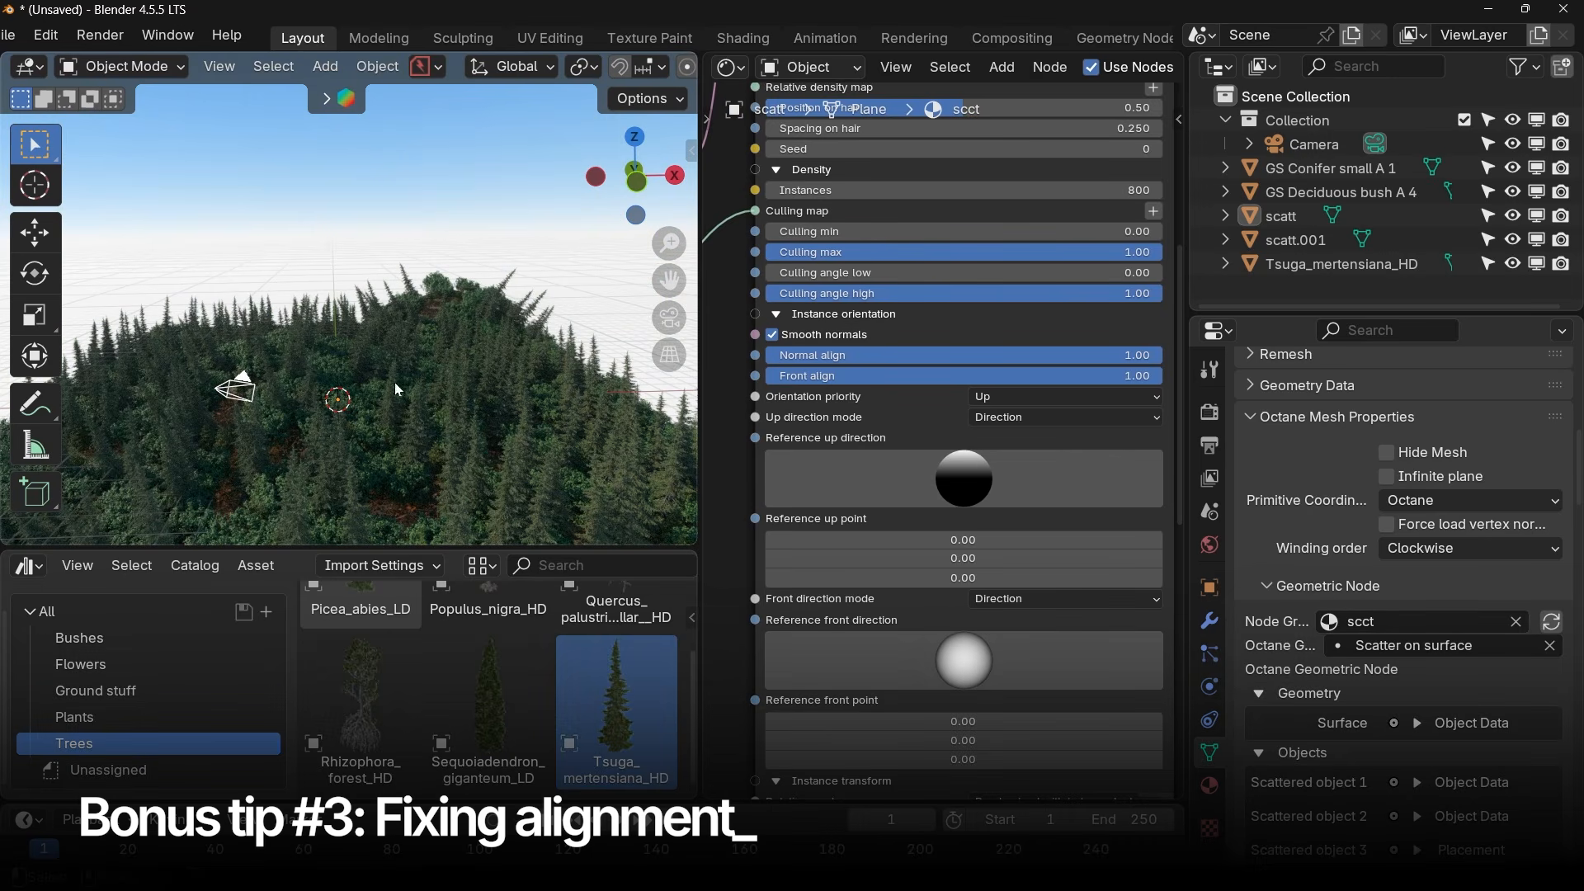
# Select the scatt object and set its scatter node's Normal align to 0.00 so the trees stand upright on the slopes.
pyautogui.moveTo(461, 393); pyautogui.dragTo(417, 373, button='middle')
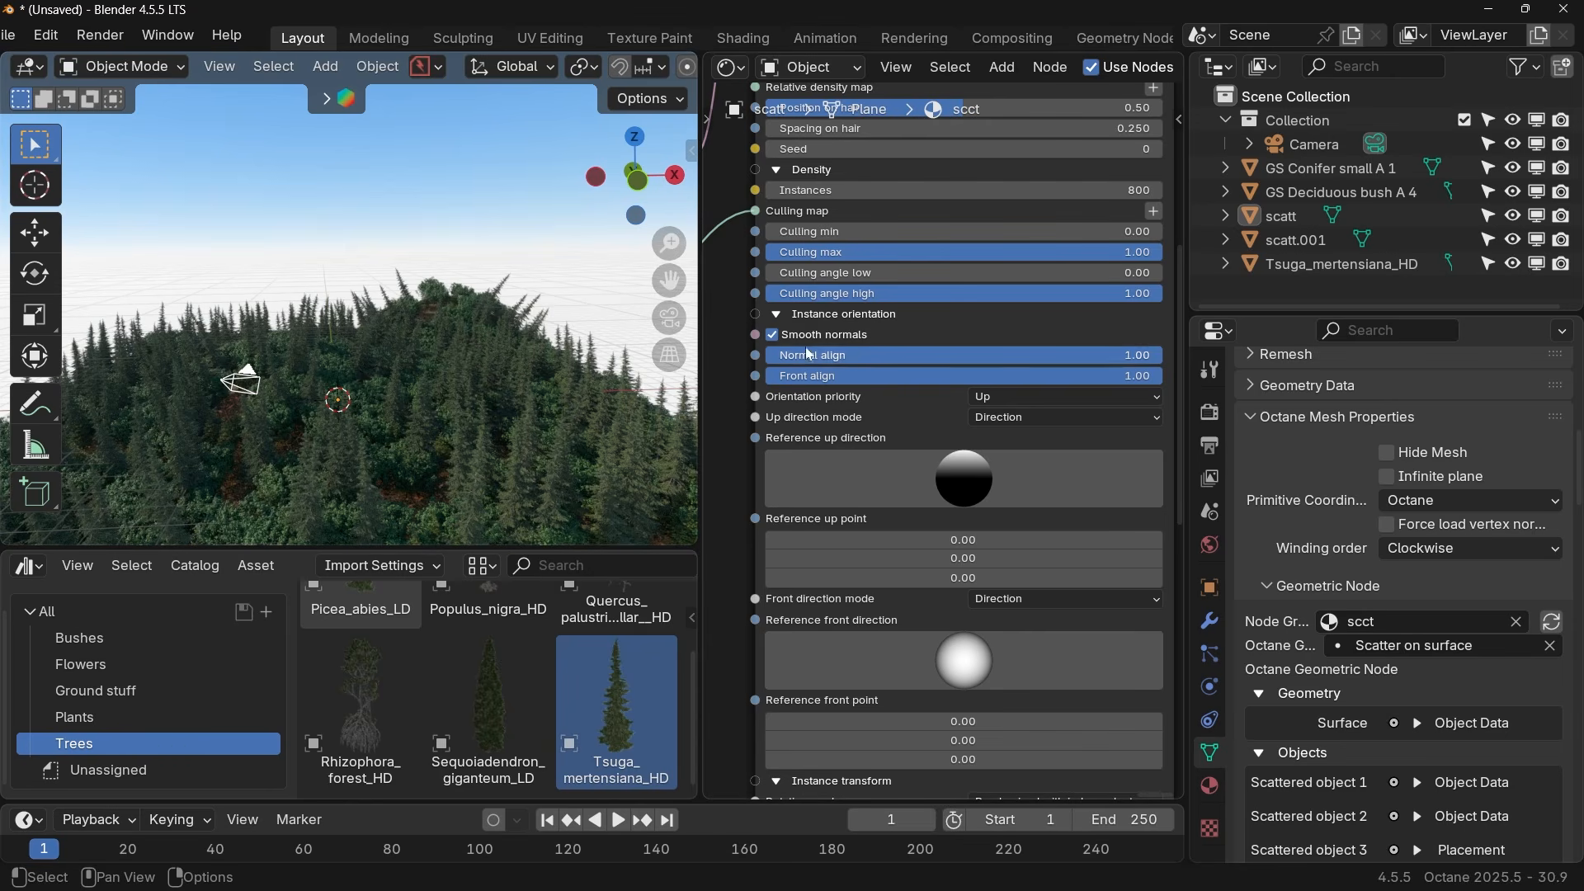
pyautogui.click(1290, 218)
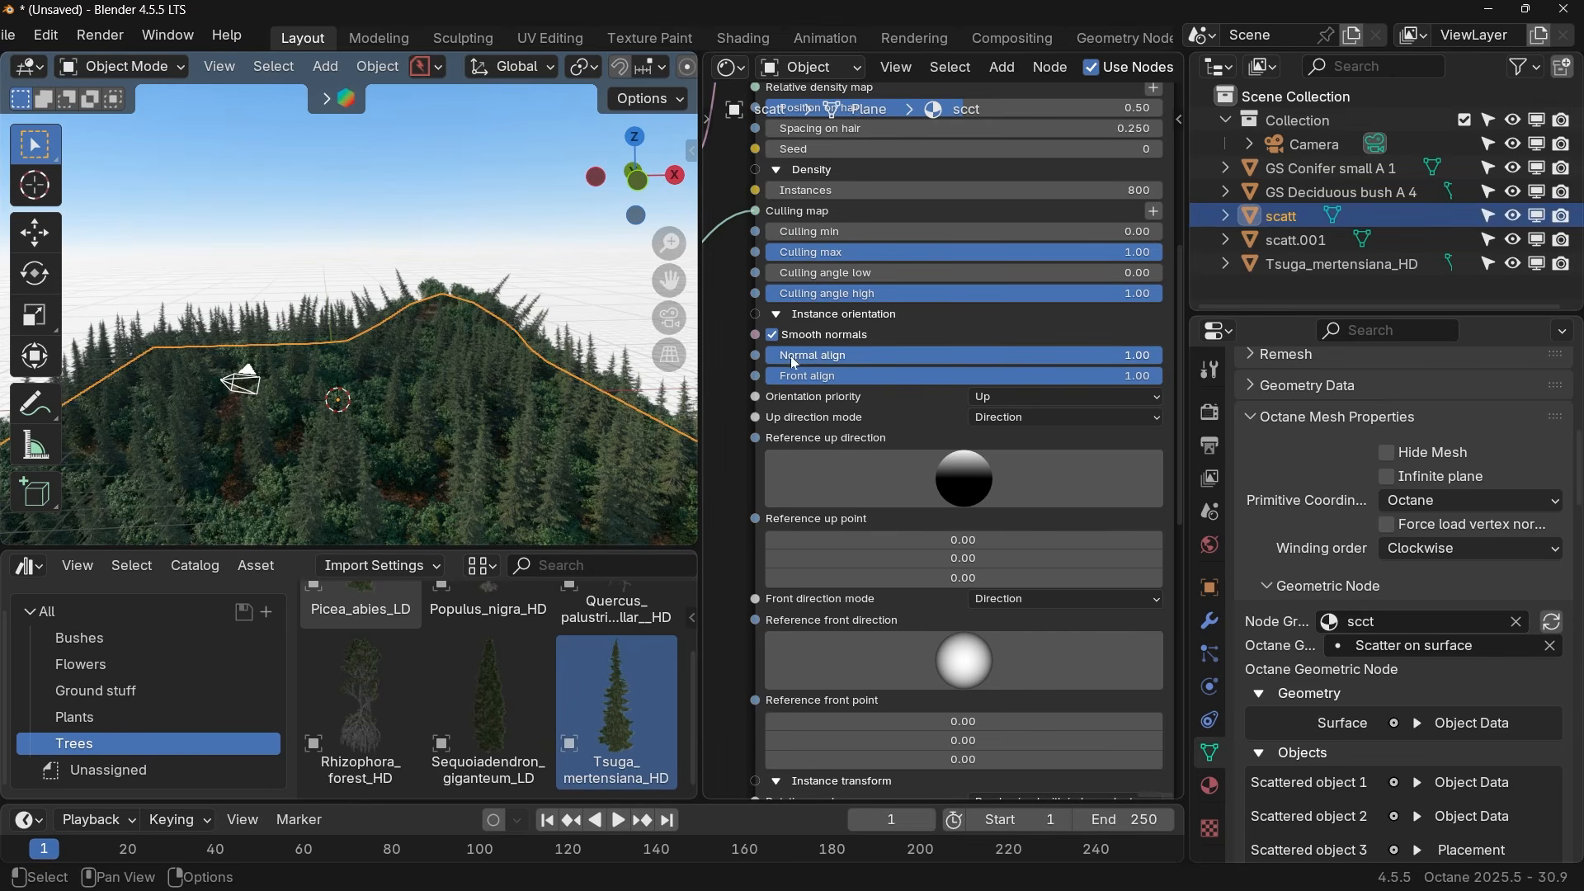
pyautogui.moveTo(1088, 363); pyautogui.dragTo(453, 410)
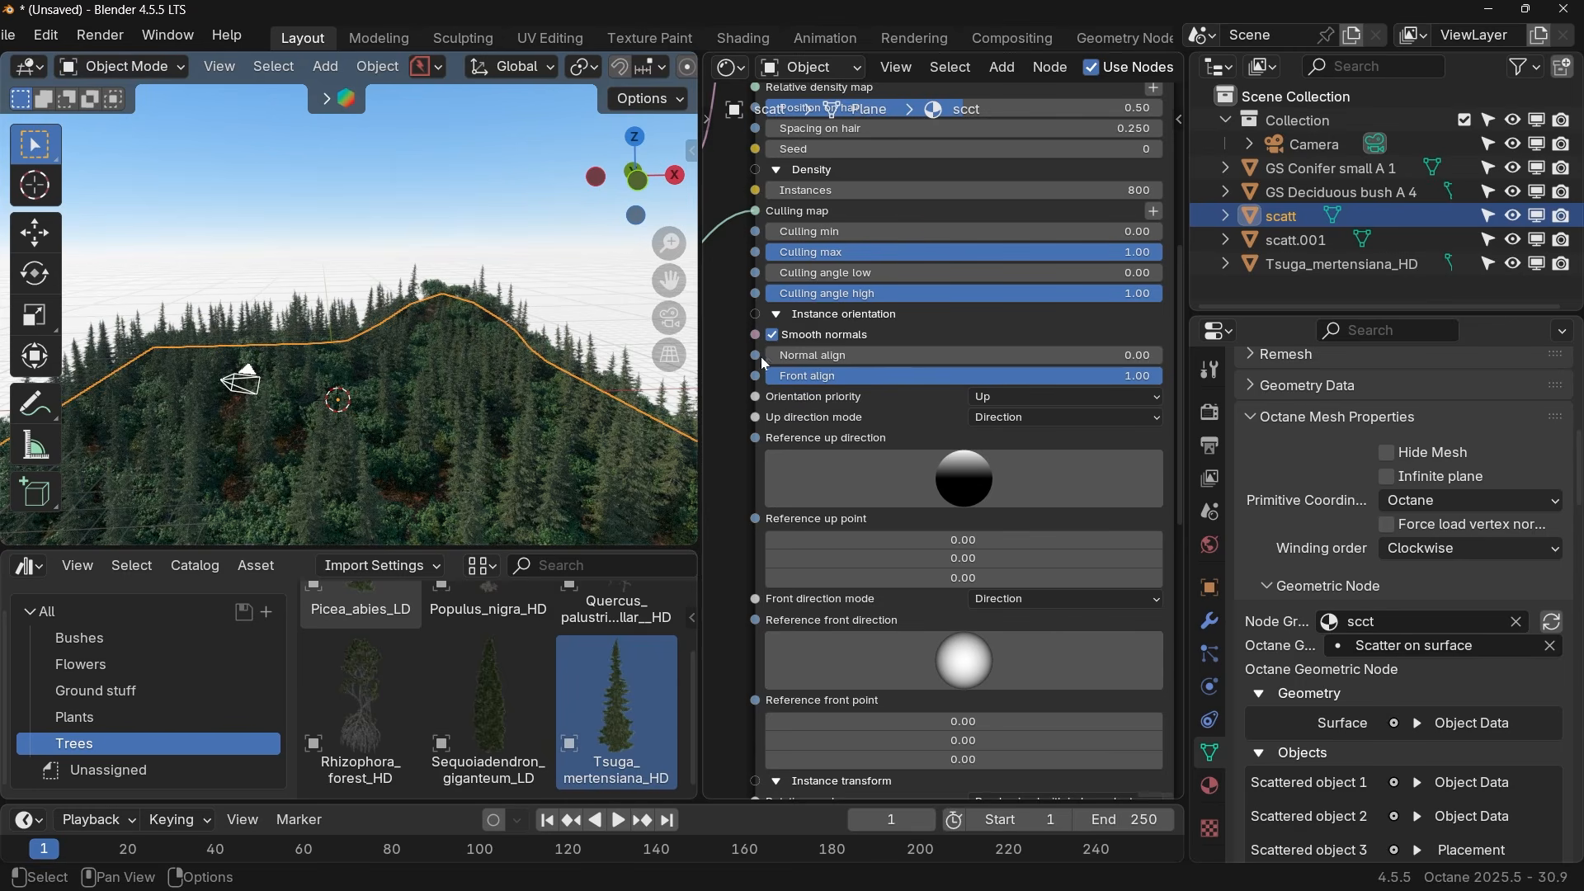
pyautogui.moveTo(792, 355); pyautogui.dragTo(485, 435)
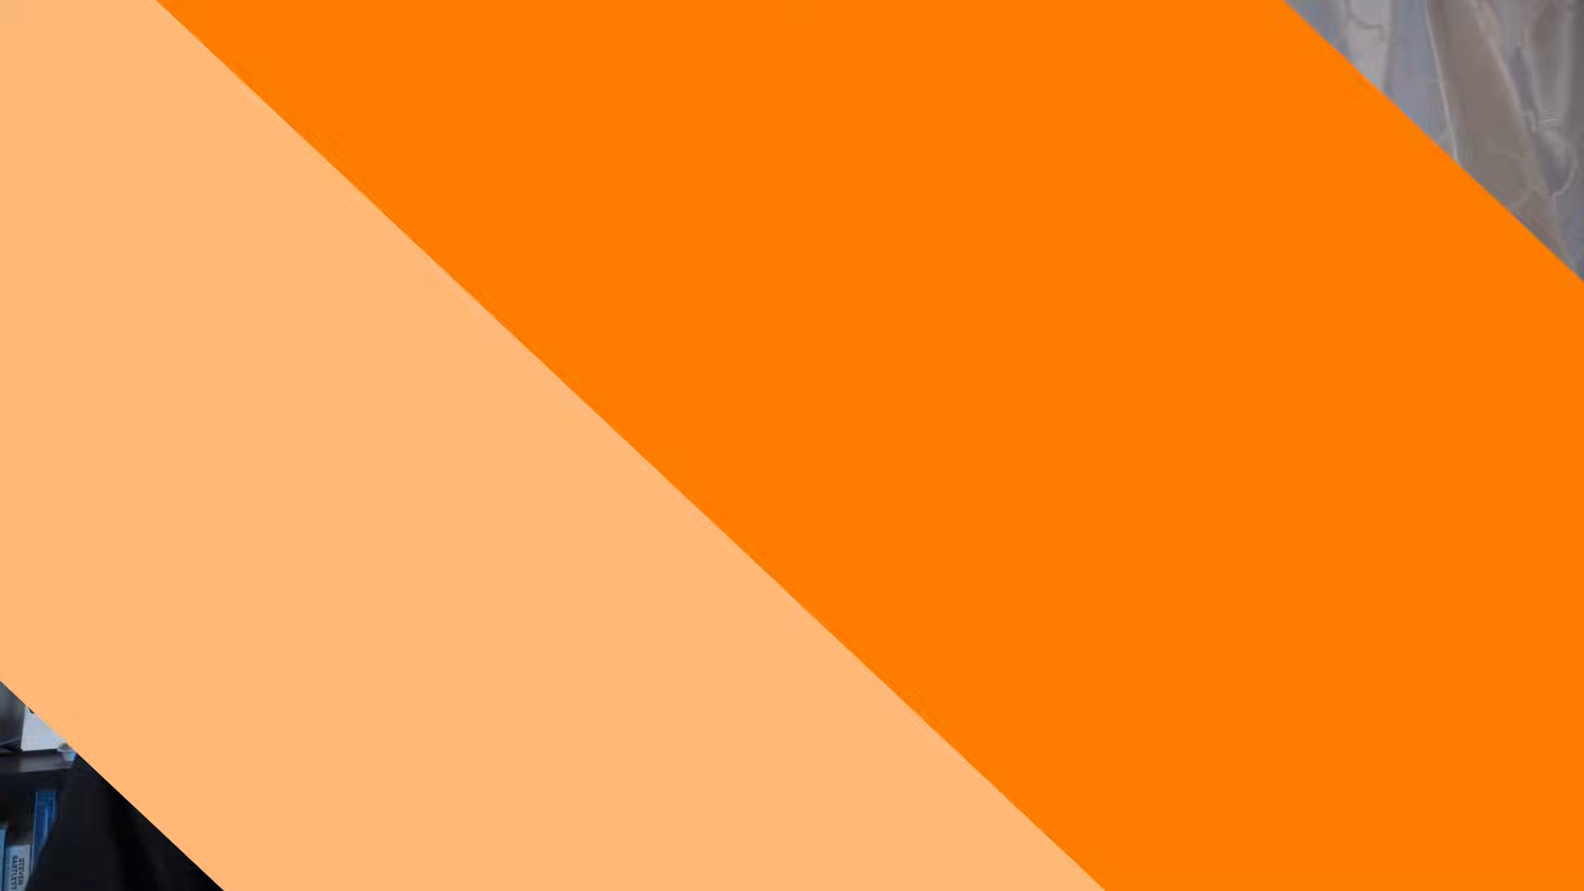